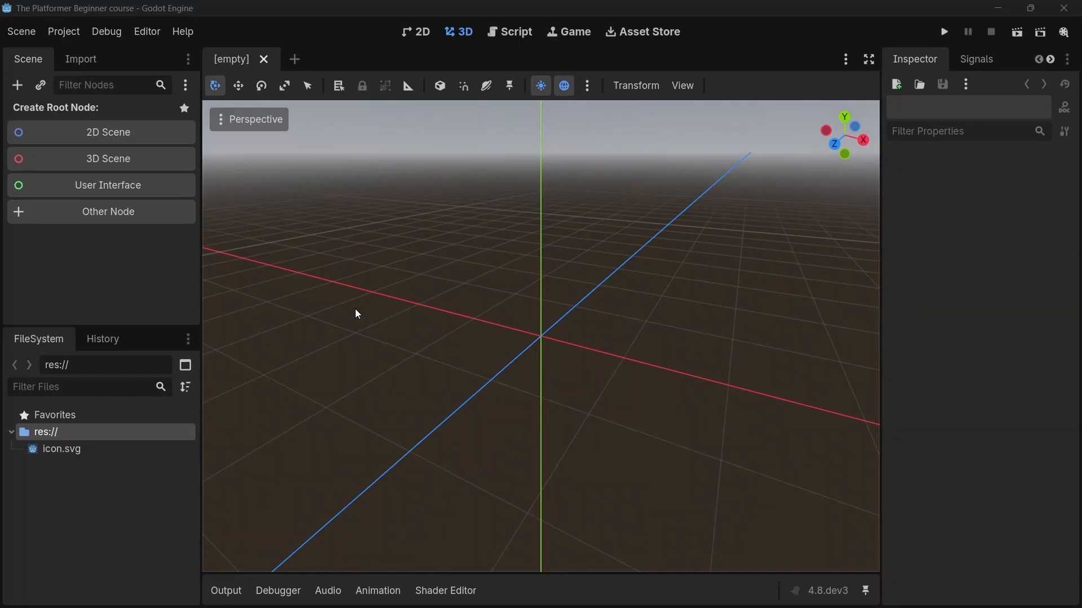
Switch to the 2D workspace and create a Node2D root node for the empty scene
left_click(419, 33)
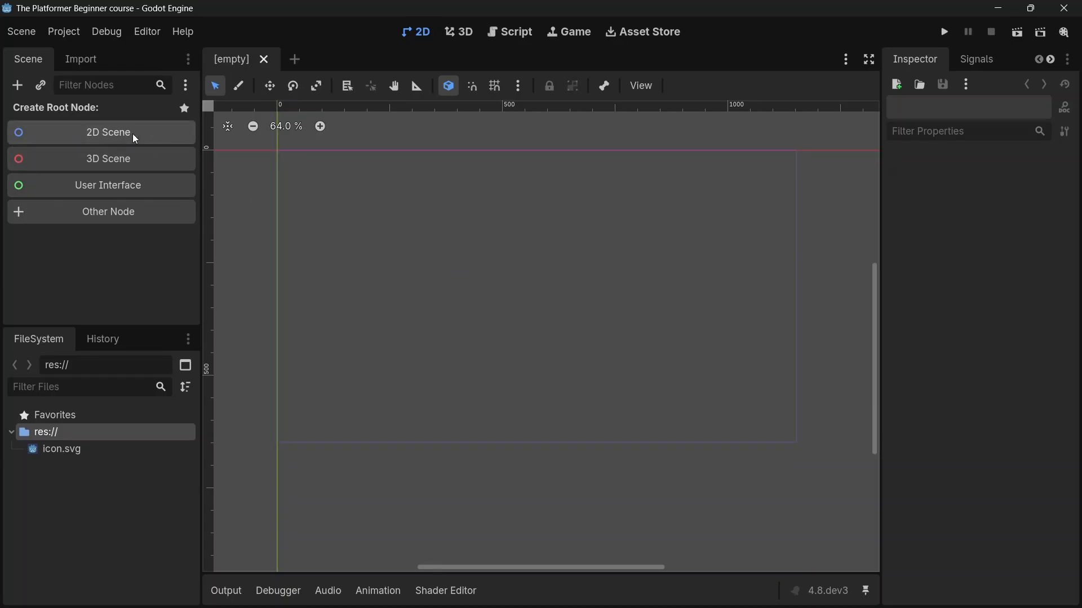
left_click(110, 132)
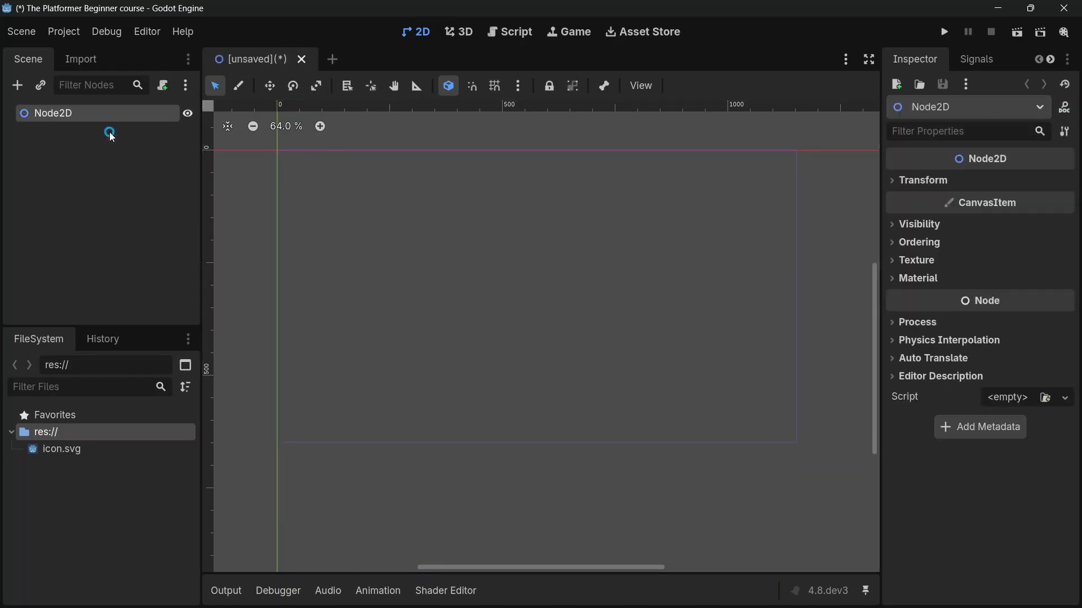
left_click(109, 132)
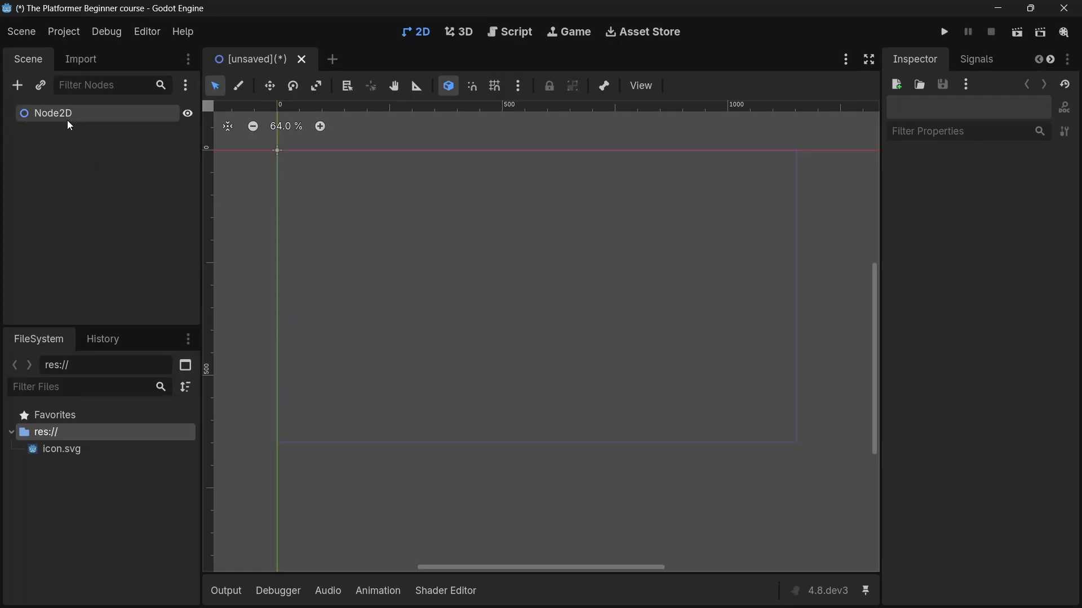
Rename the Node2D root node to world
double_click(89, 114)
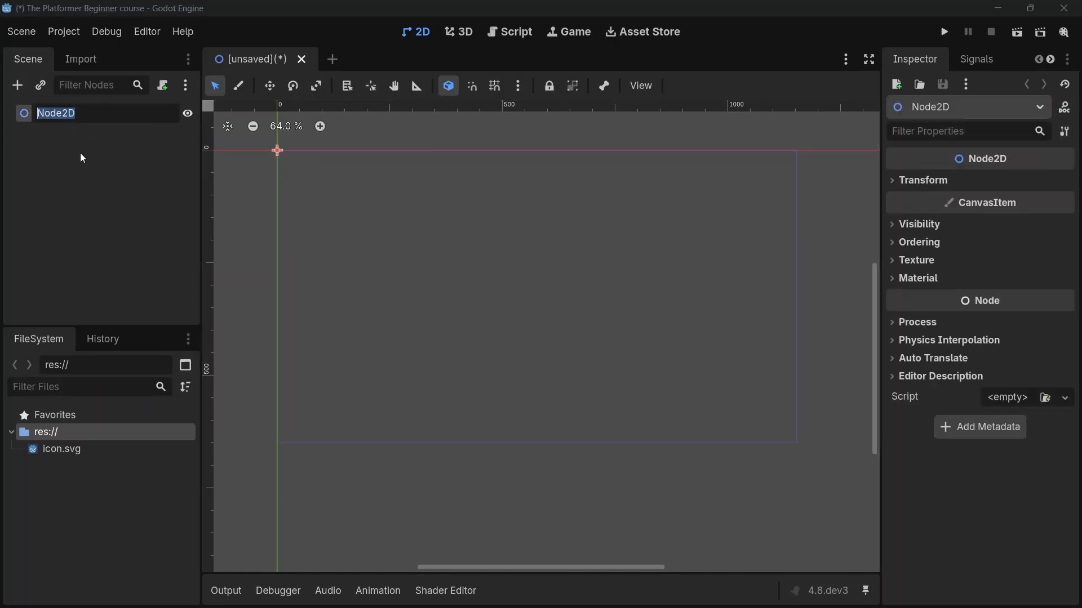
left_click(84, 186)
right_click(88, 112)
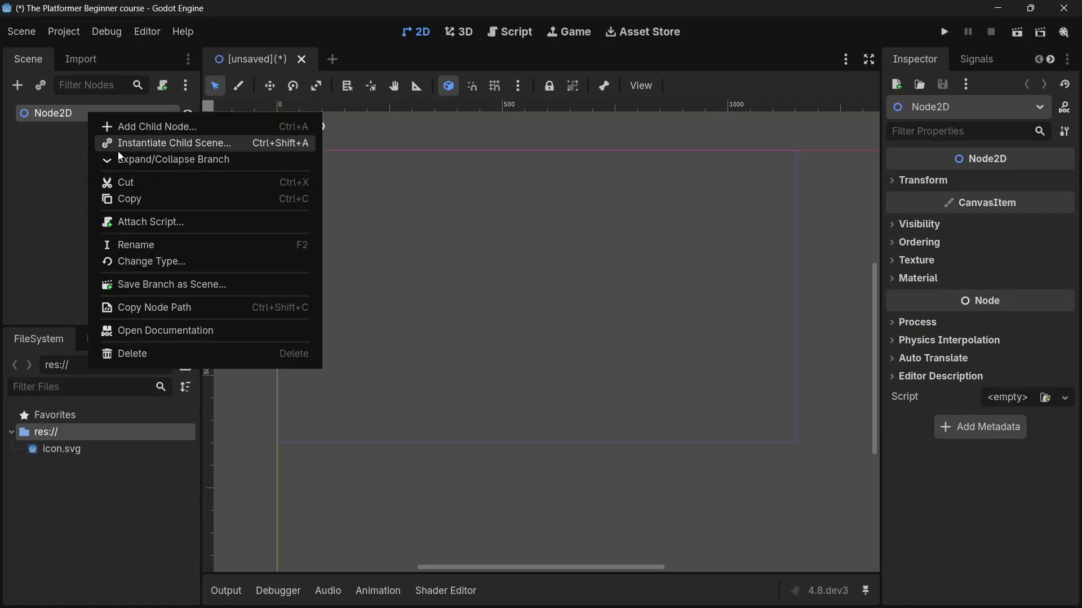
left_click(161, 245)
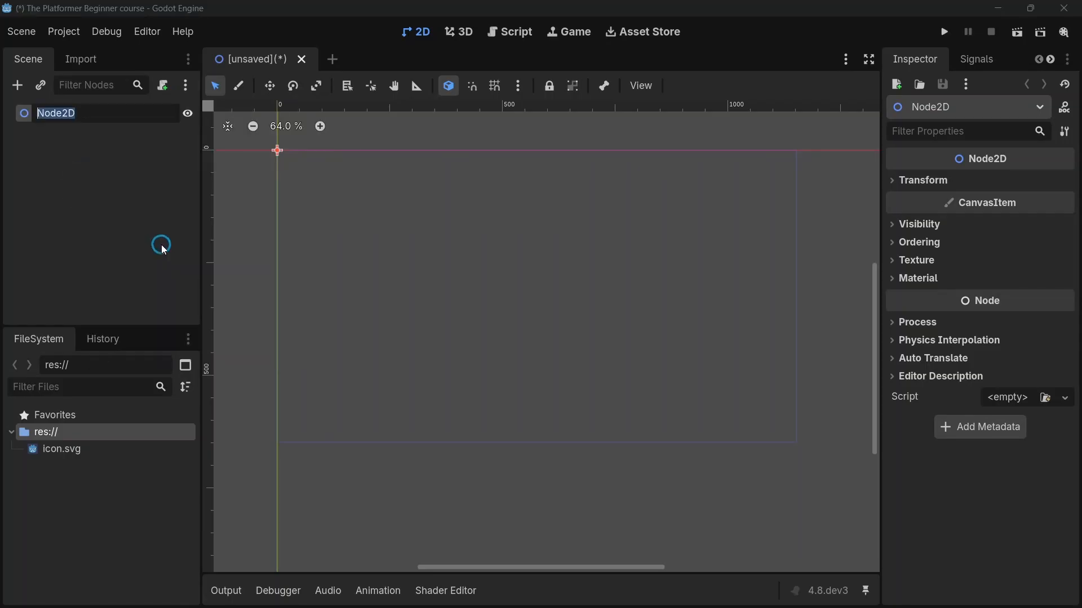
key("BackSpace")
type("world")
key("Return")
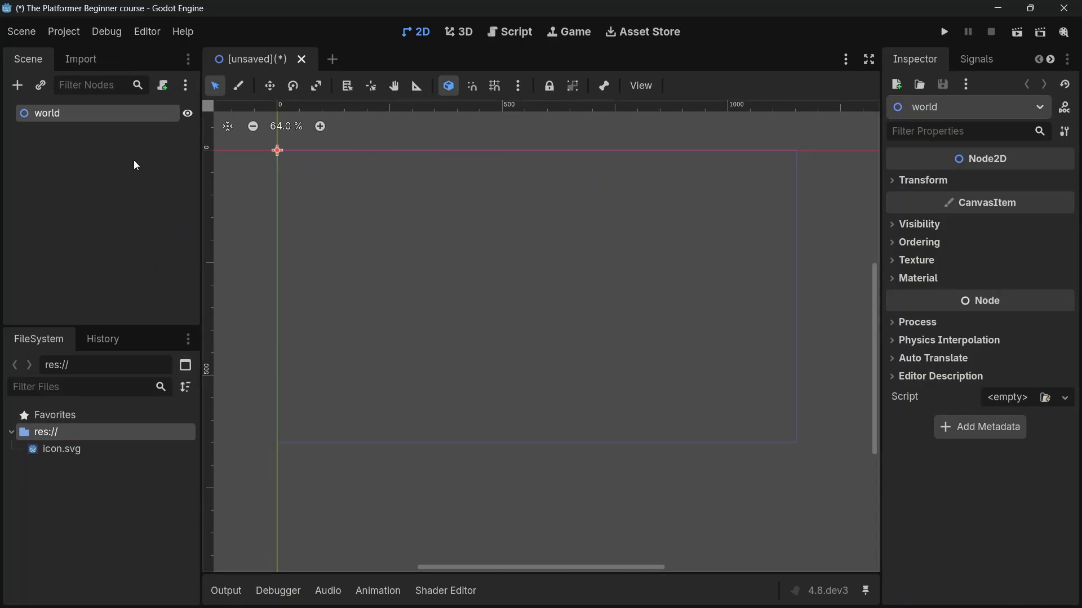
Save the scene as world.tscn inside a new project folder named World
key("ctrl+s")
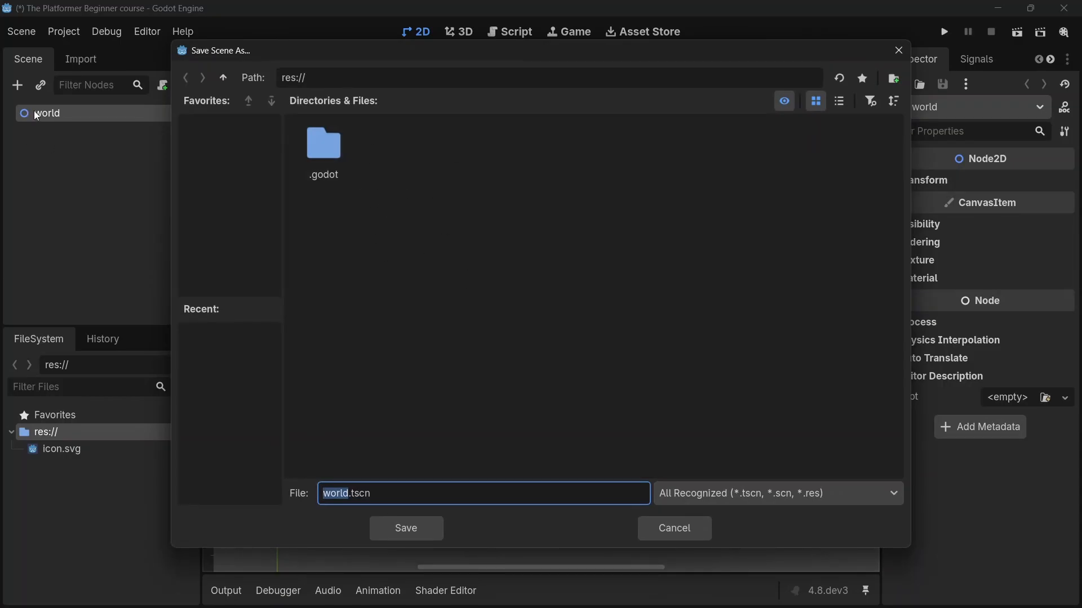
right_click(449, 220)
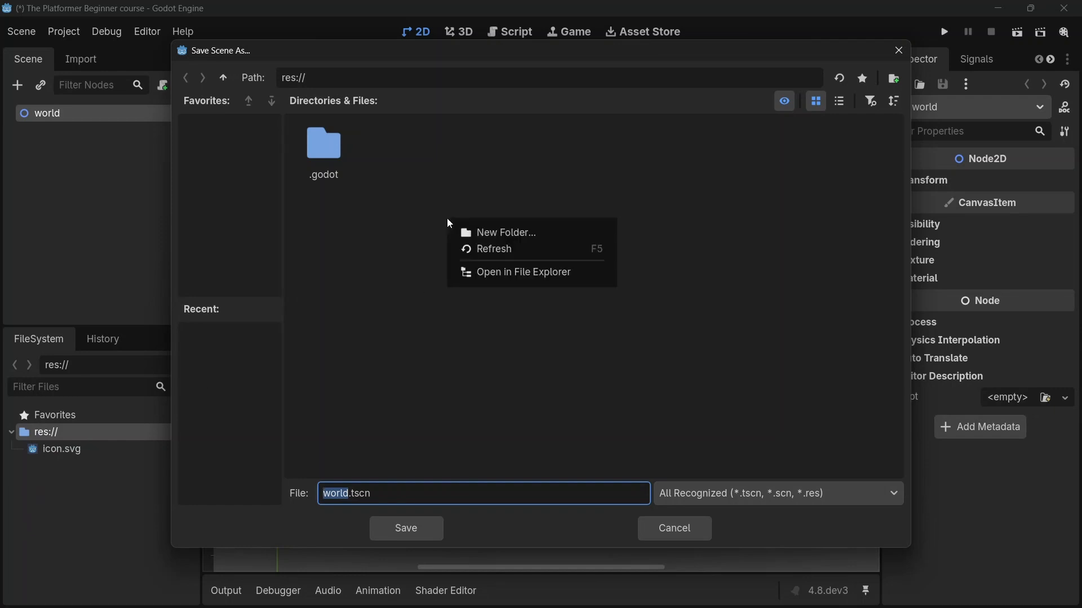
left_click(513, 235)
type("World")
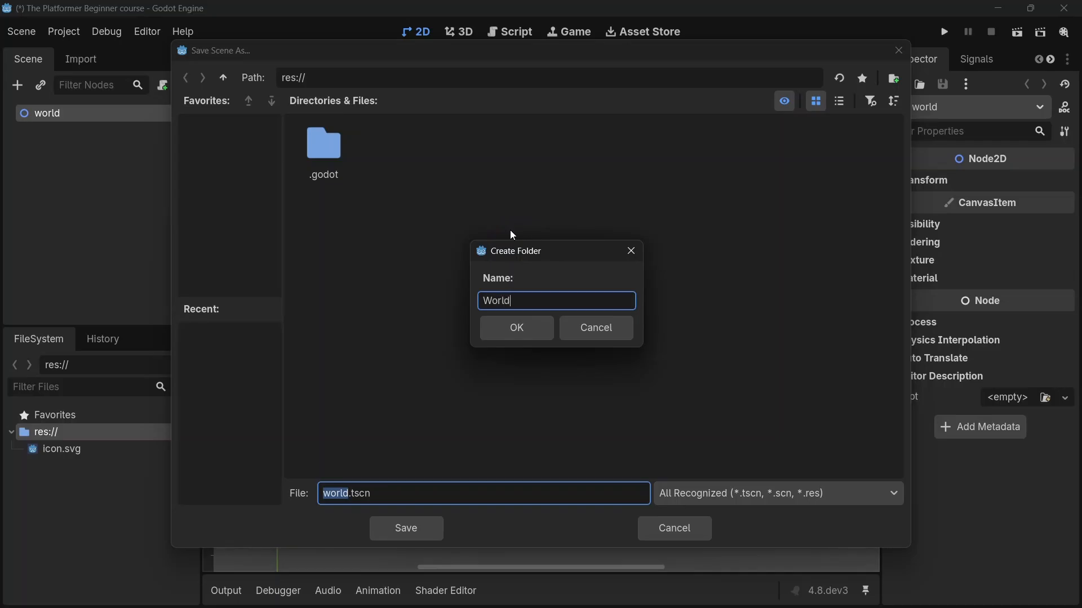
key("Return")
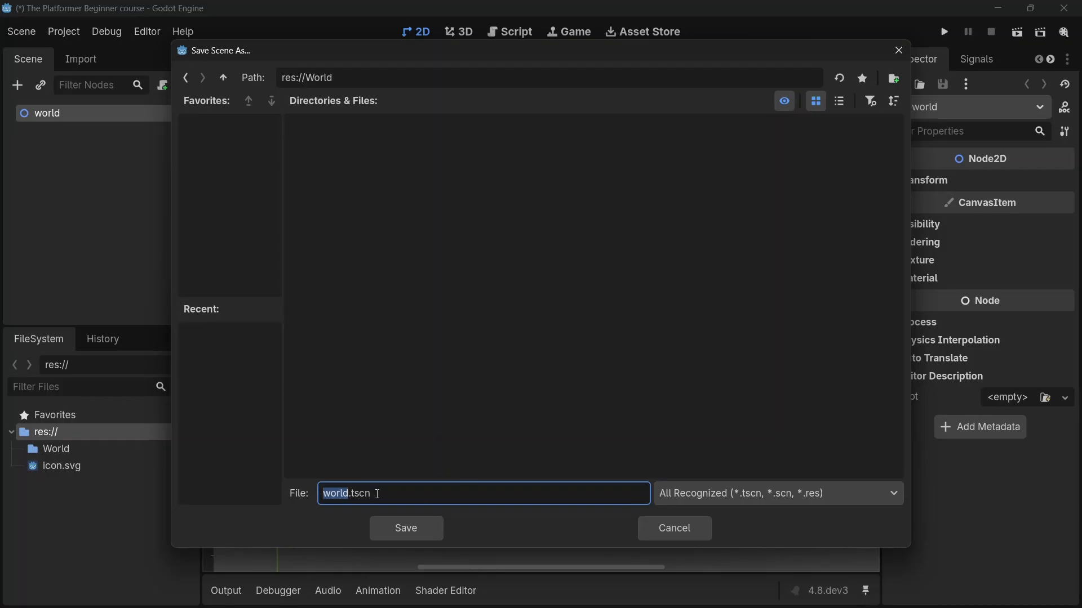
left_click(406, 529)
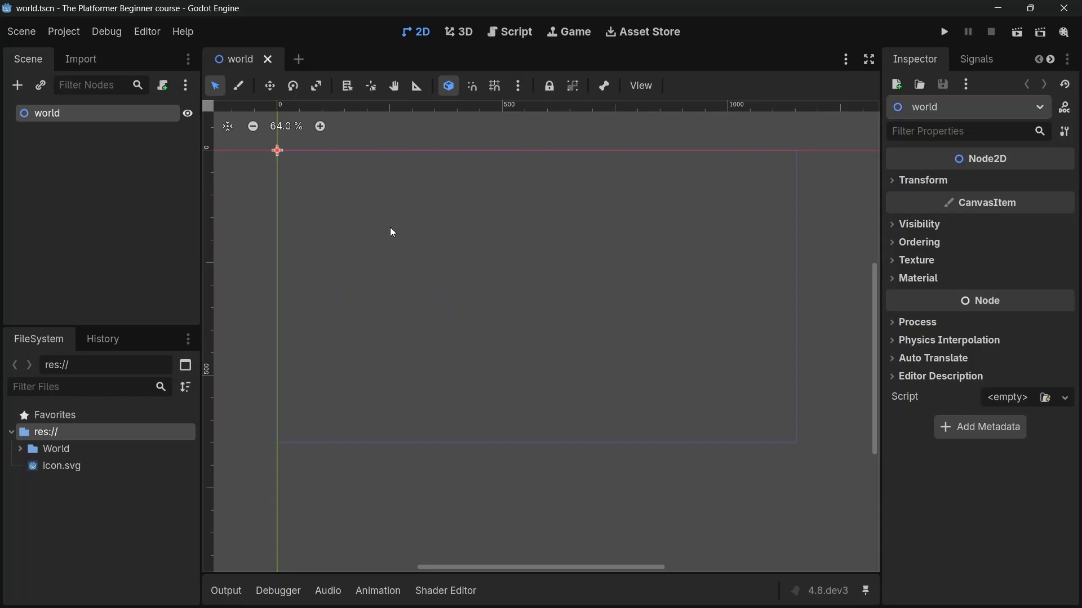
Add a StaticBody2D node as a child of the world node
right_click(90, 116)
left_click(150, 129)
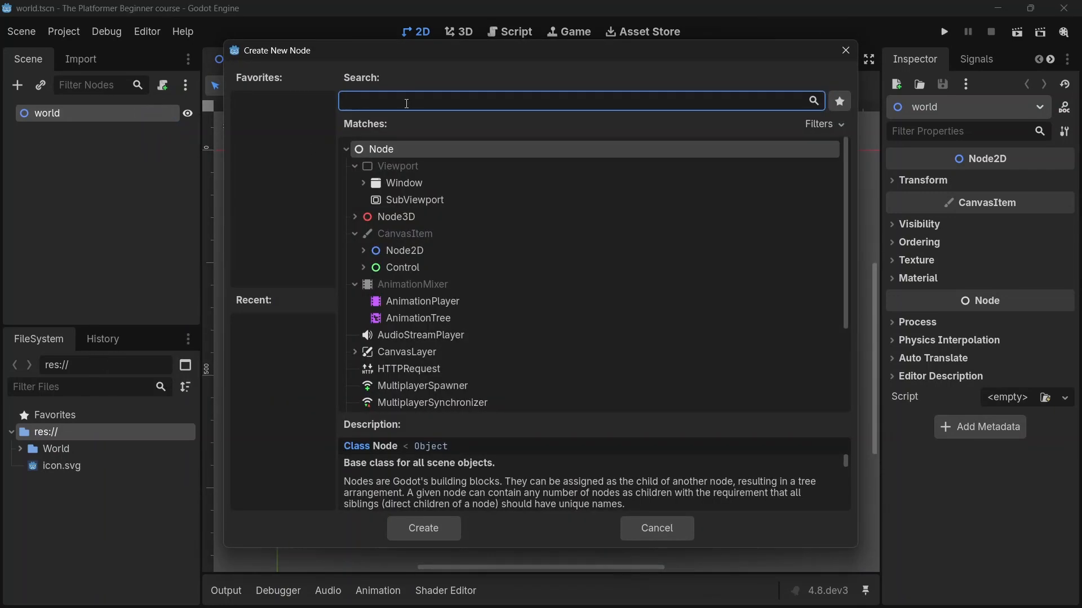
type("sta")
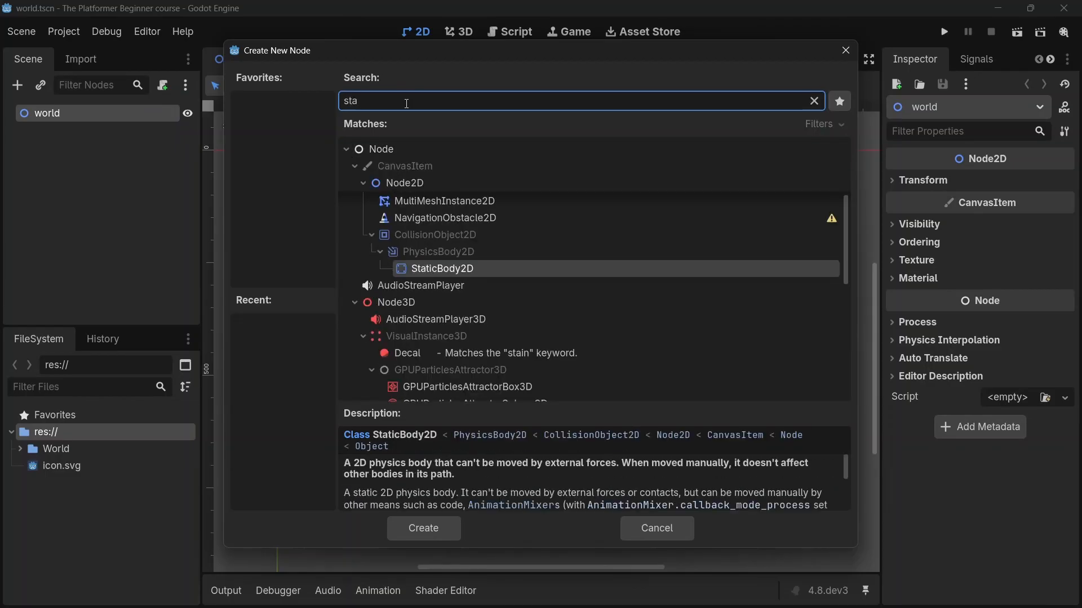
type("tic")
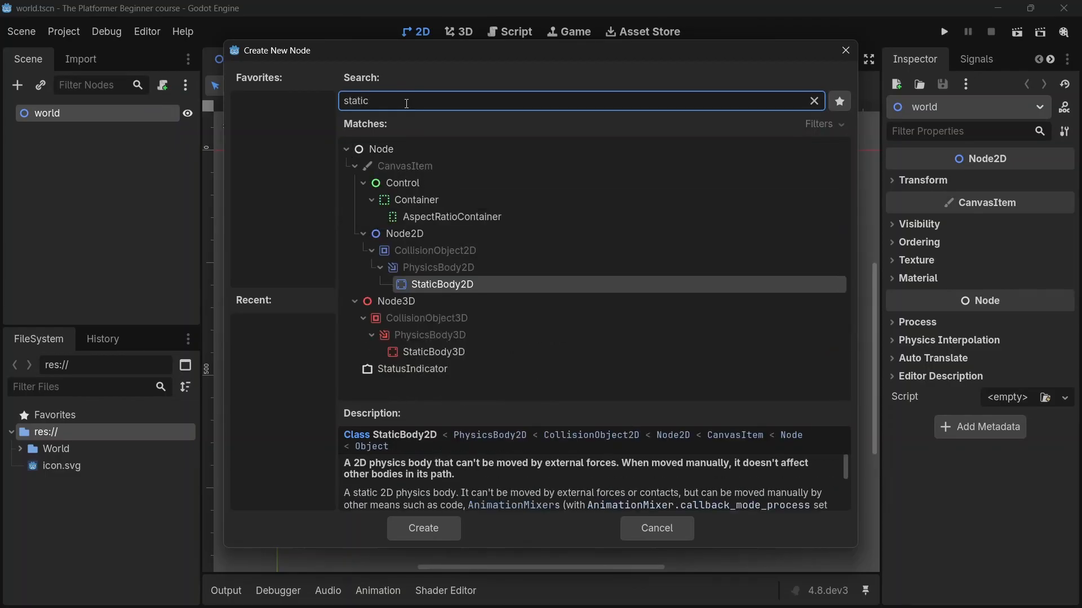
double_click(448, 283)
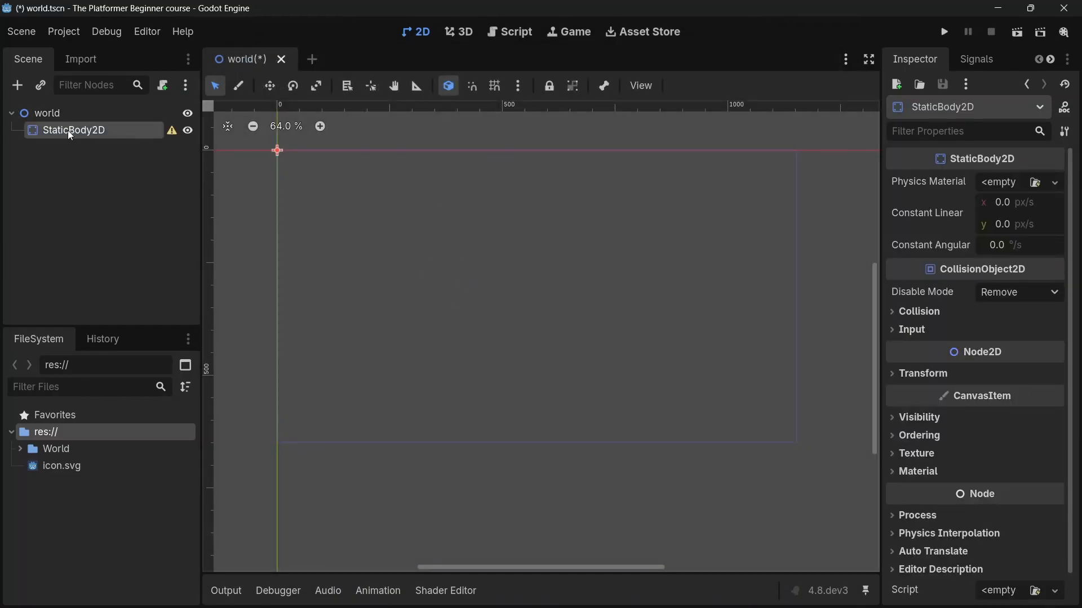
Rename the StaticBody2D node to Ground
double_click(117, 130)
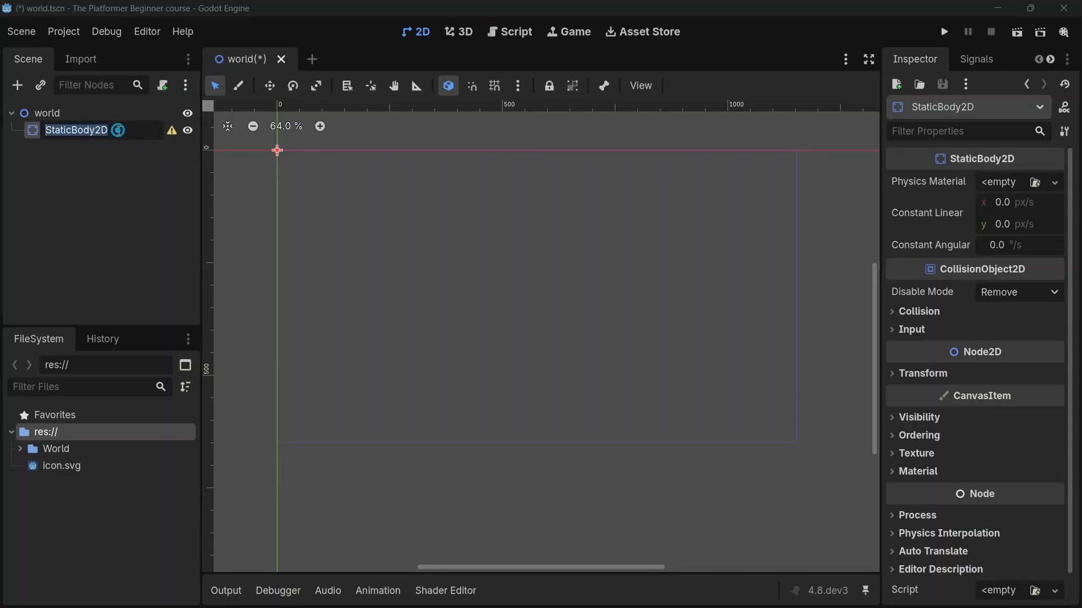
key("BackSpace")
type("G")
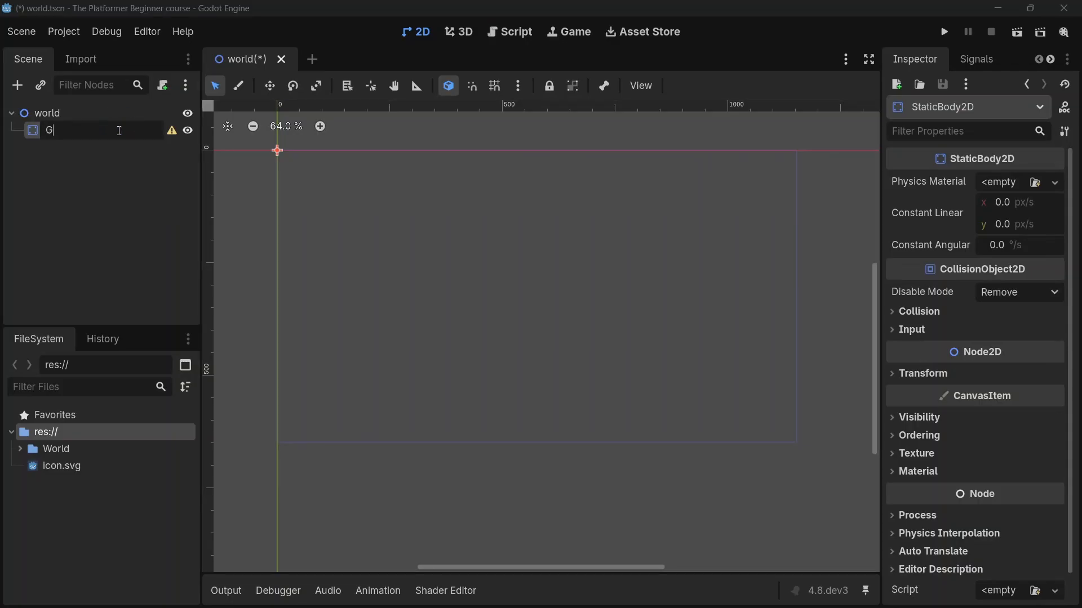
type("round")
key("Return")
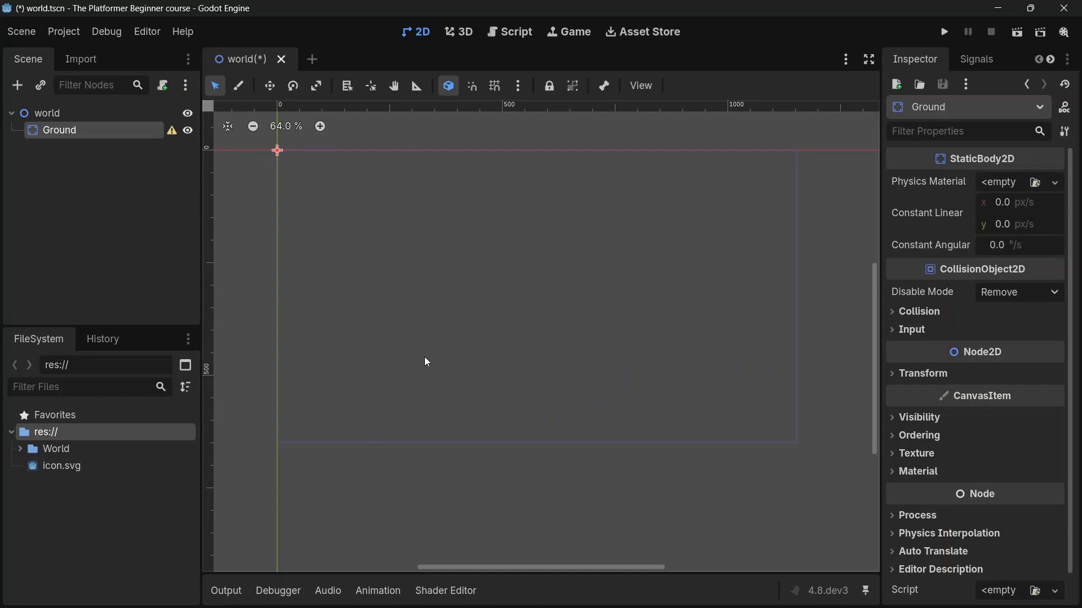
Add a CollisionShape2D with a rectangle shape as a child of Ground and save the scene
mouse_move(169, 133)
right_click(87, 133)
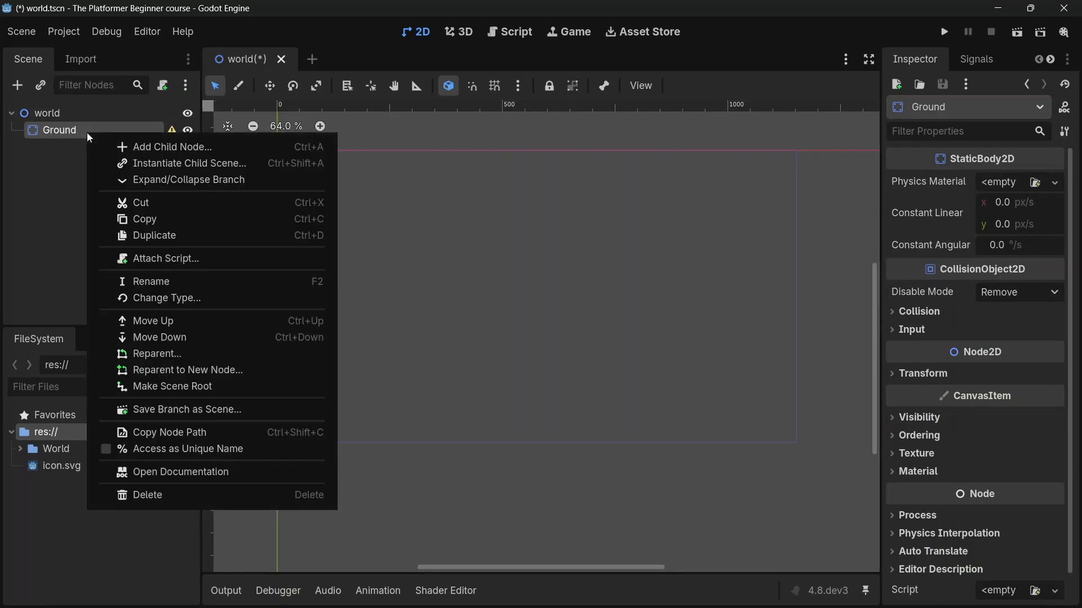
left_click(162, 146)
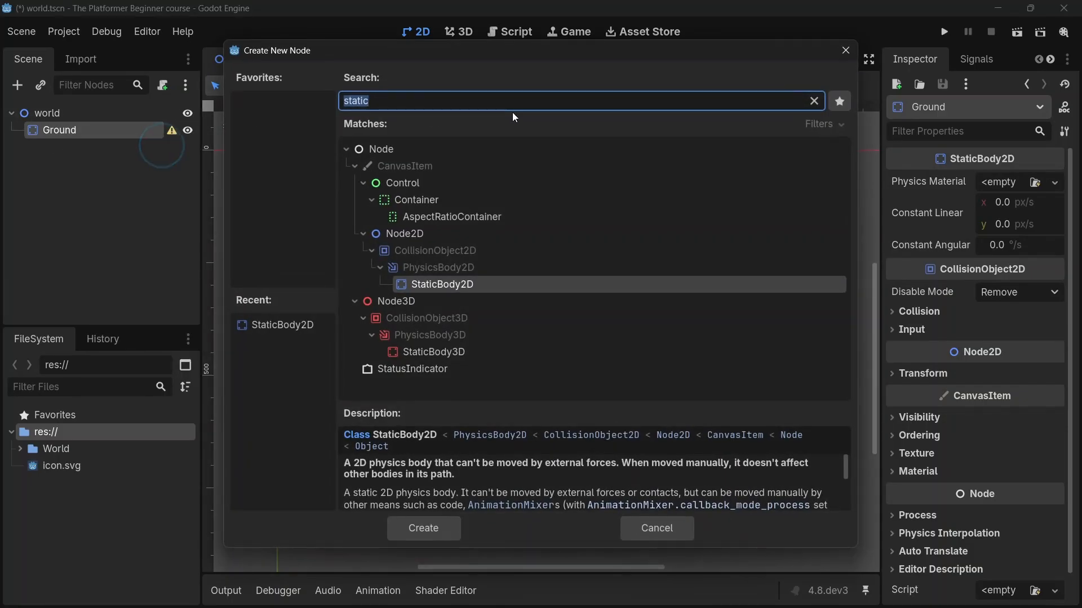
type("collisio")
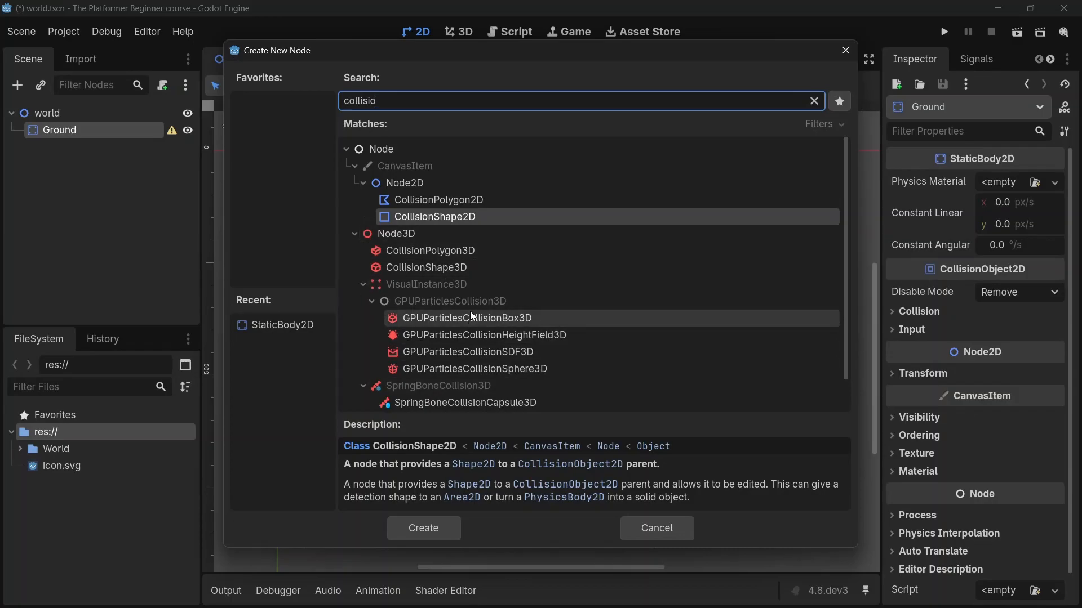
double_click(453, 216)
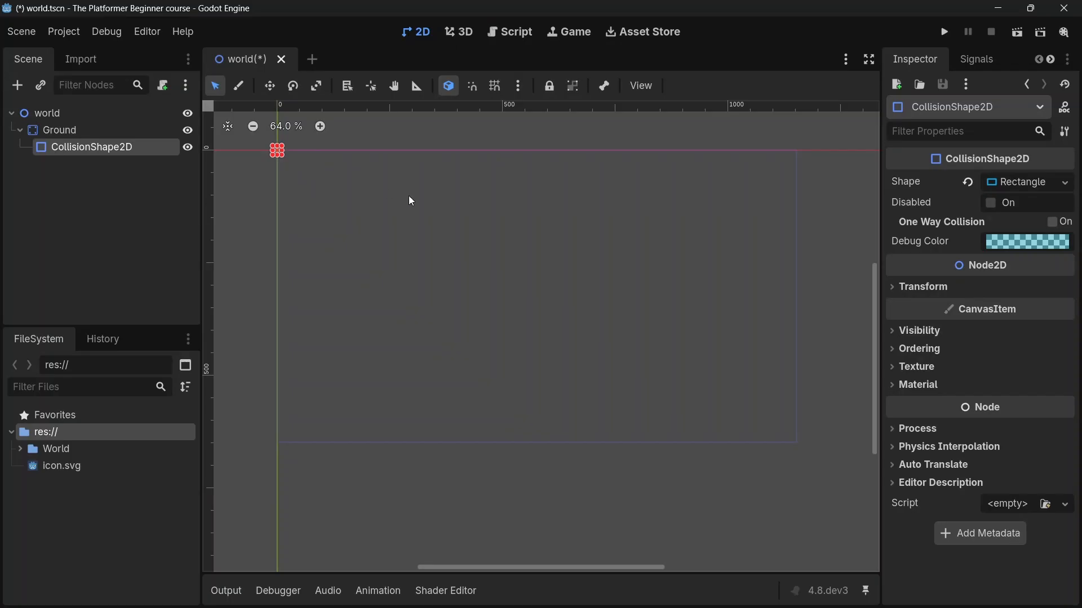
key("ctrl+s")
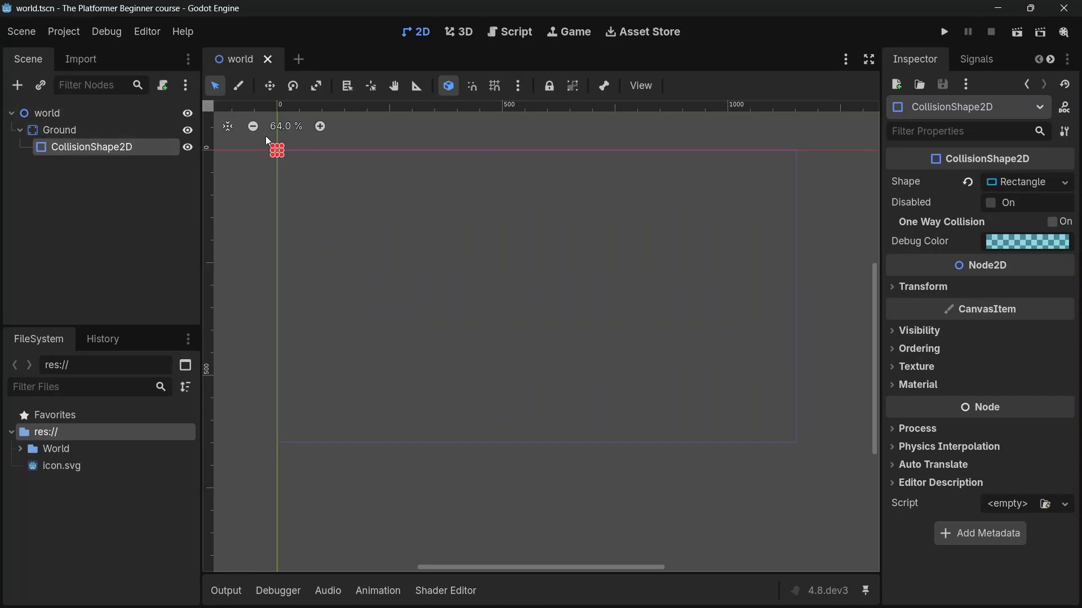
Add a ColorRect node as a child of Ground, alongside the collision shape
key("shift+f")
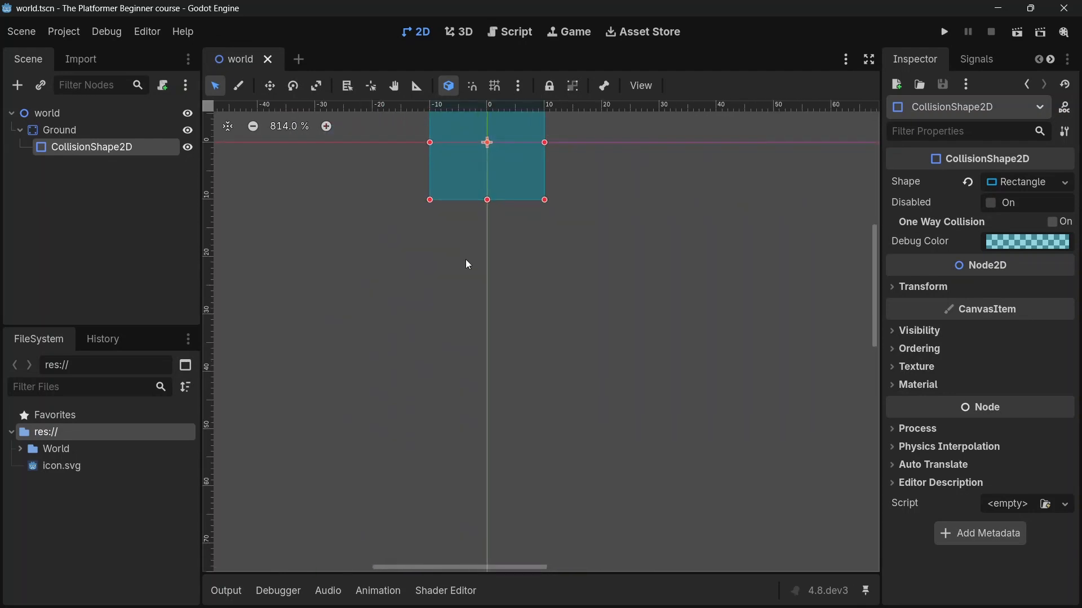
scroll(414, 236, "down", 10)
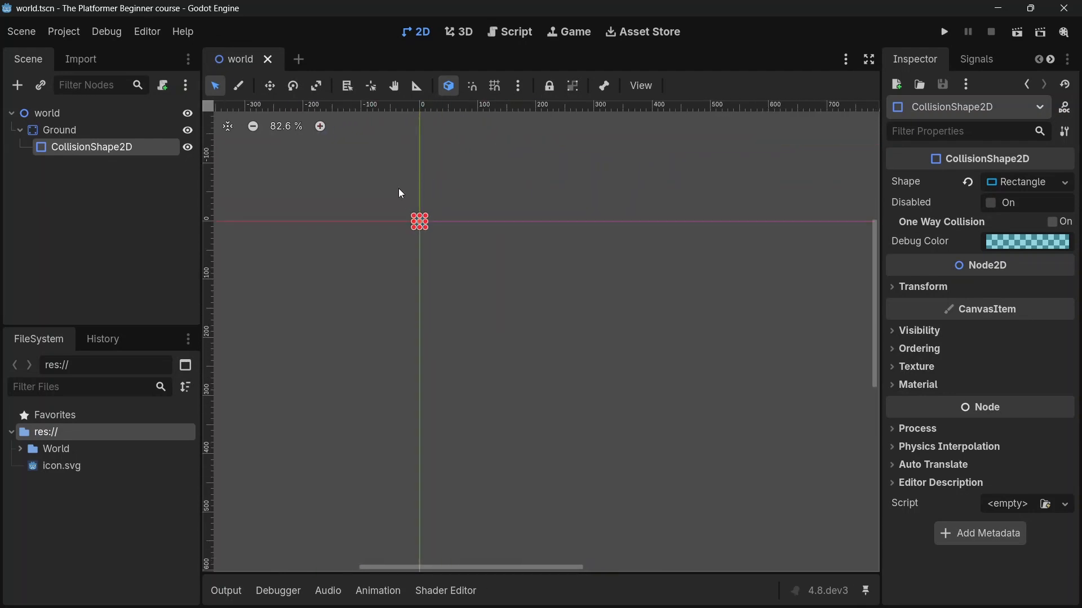
scroll(398, 186, "up", 8)
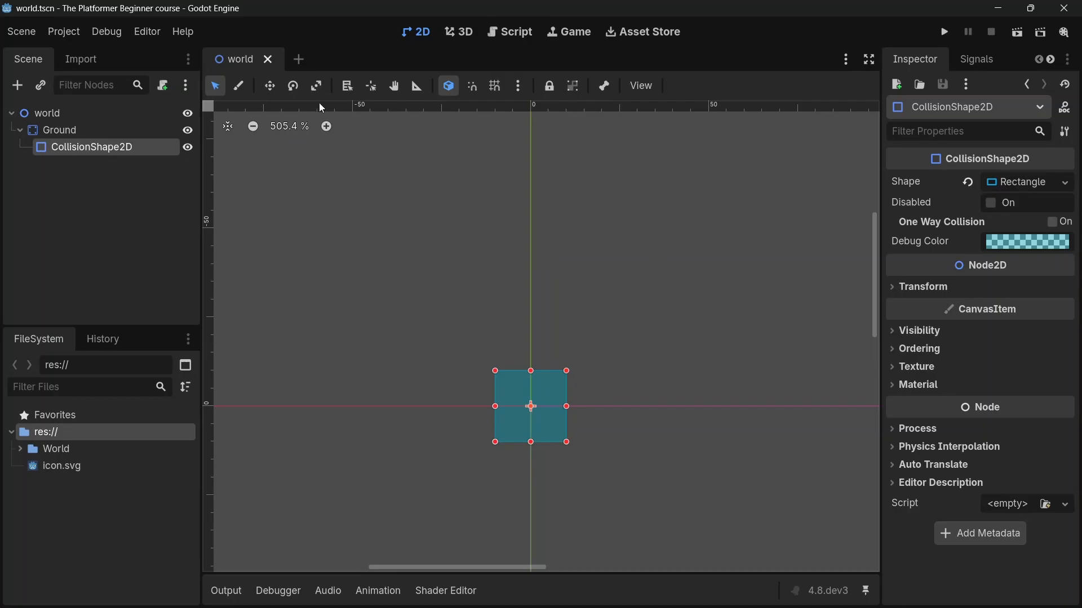
right_click(97, 132)
left_click(207, 147)
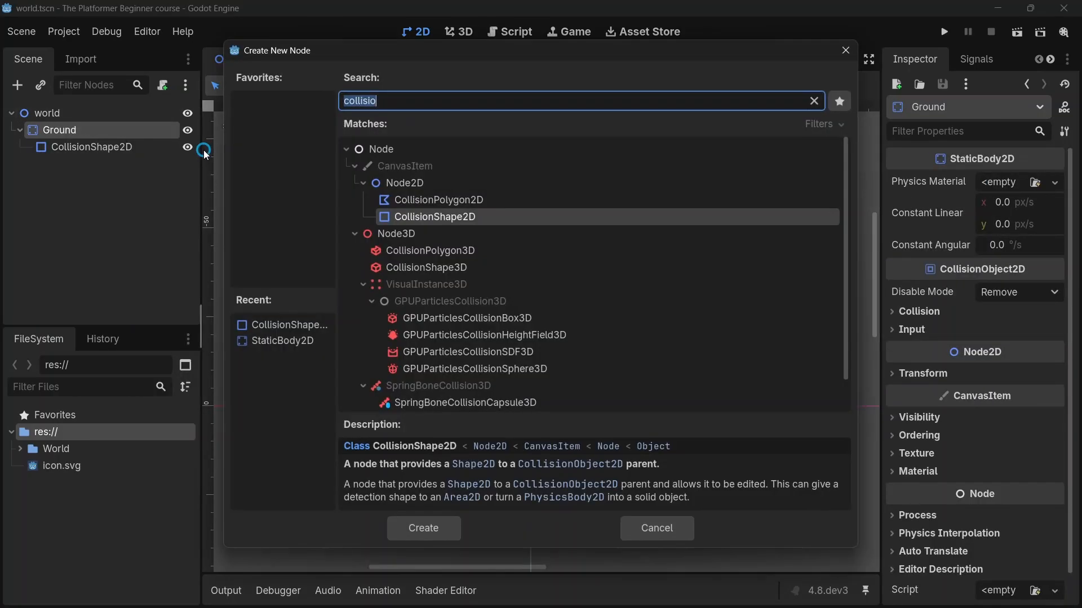
key("BackSpace")
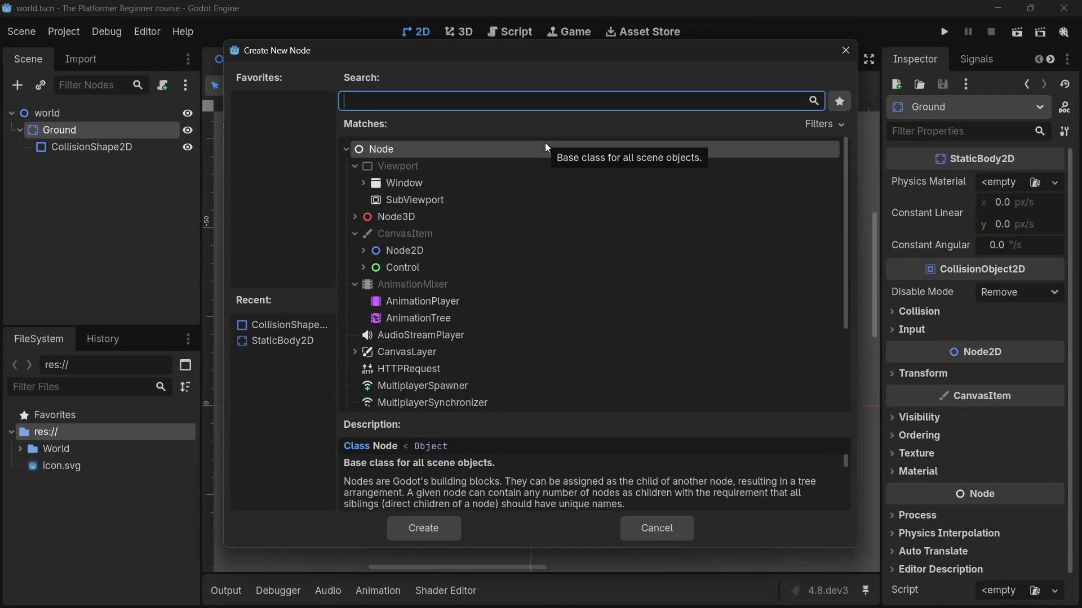
type("rect")
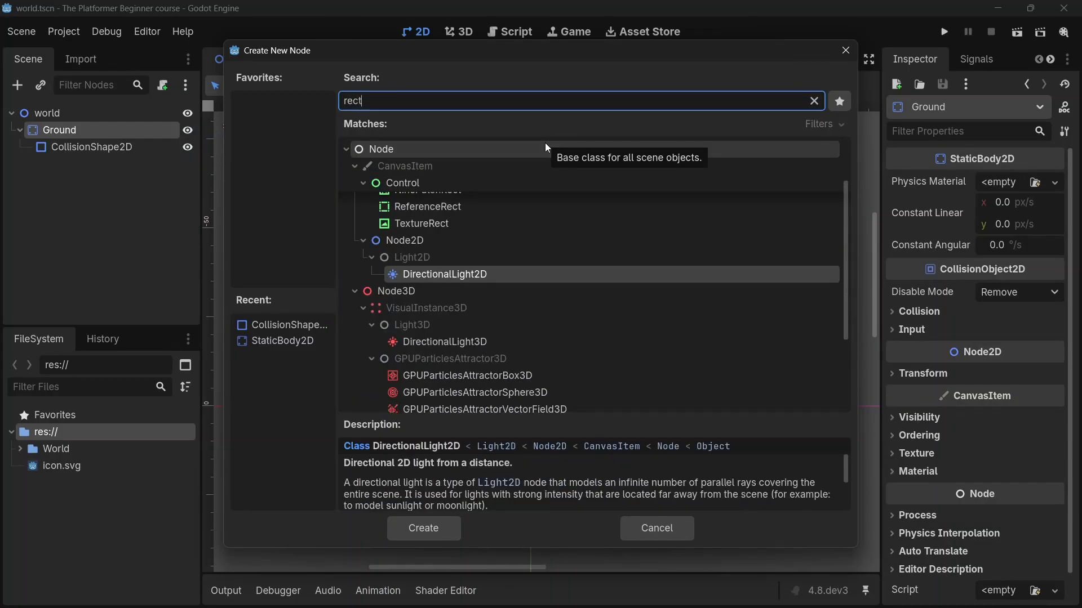
scroll(499, 200, "up", 3)
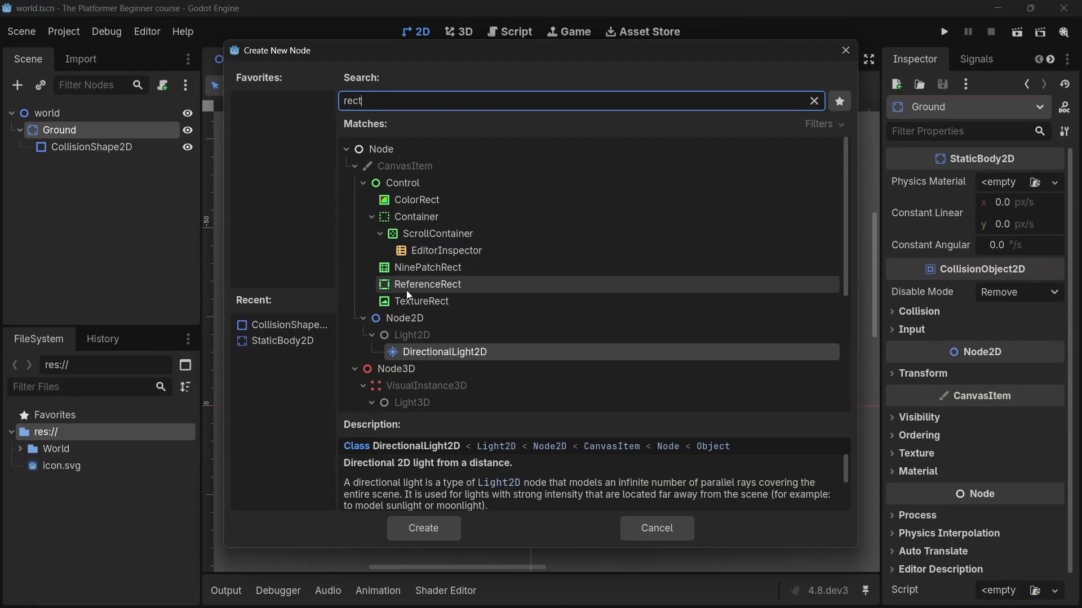
double_click(414, 200)
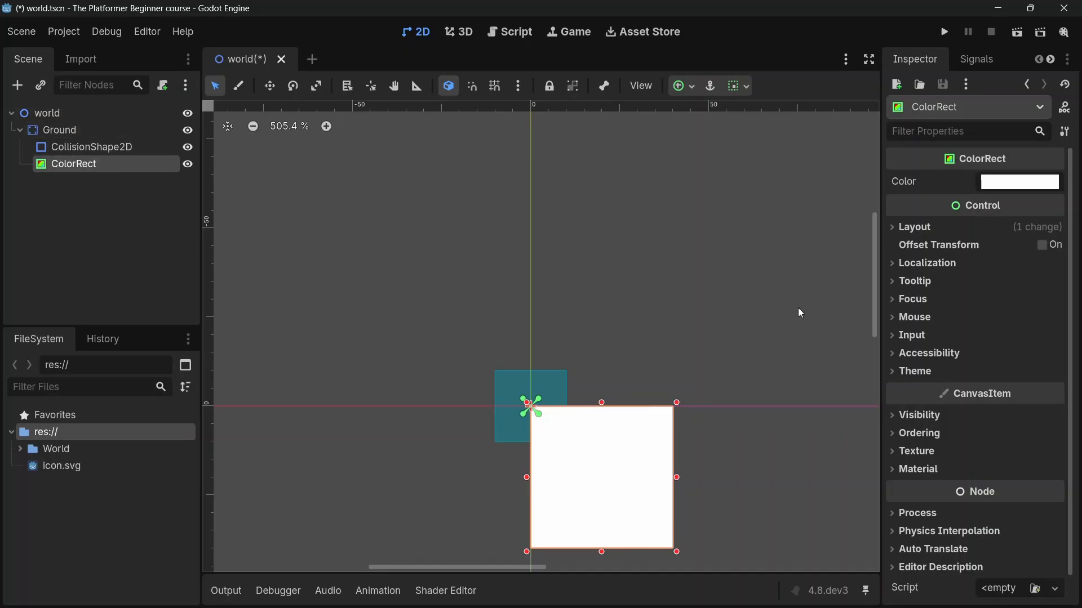
Set the ColorRect's color to dark brown 2a1a00
left_click(1017, 181)
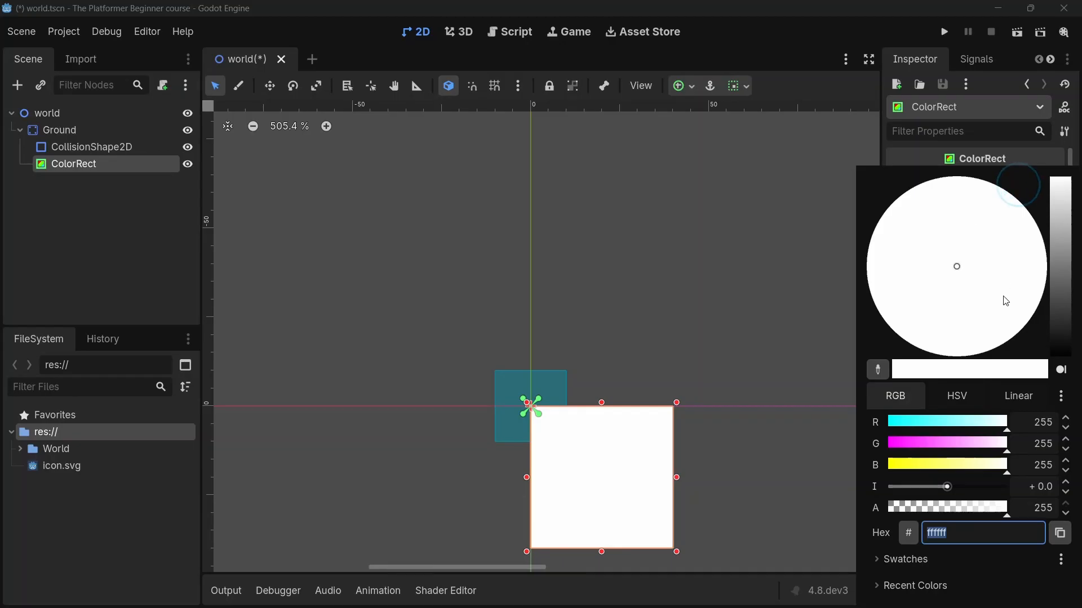
left_click_drag(961, 465, 897, 443)
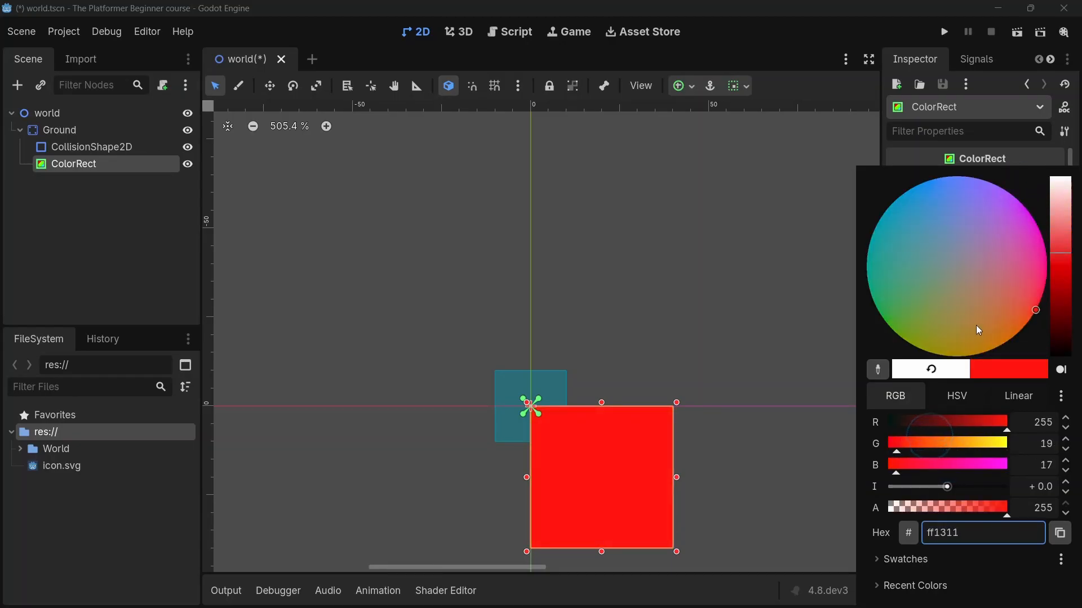
left_click_drag(977, 330, 977, 354)
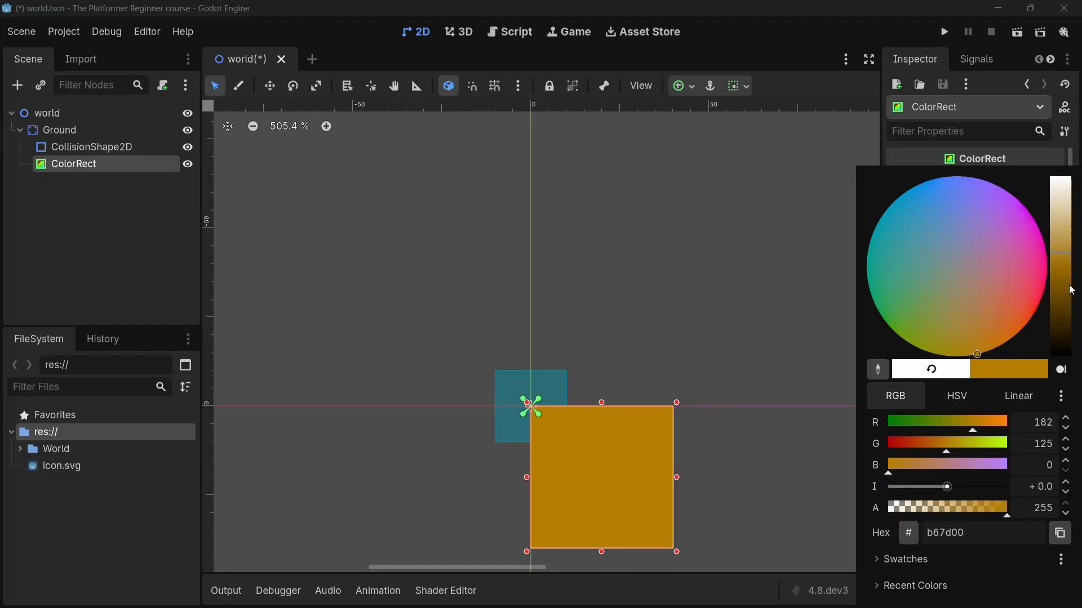
left_click_drag(1071, 290, 1065, 348)
left_click_drag(1066, 339, 1066, 337)
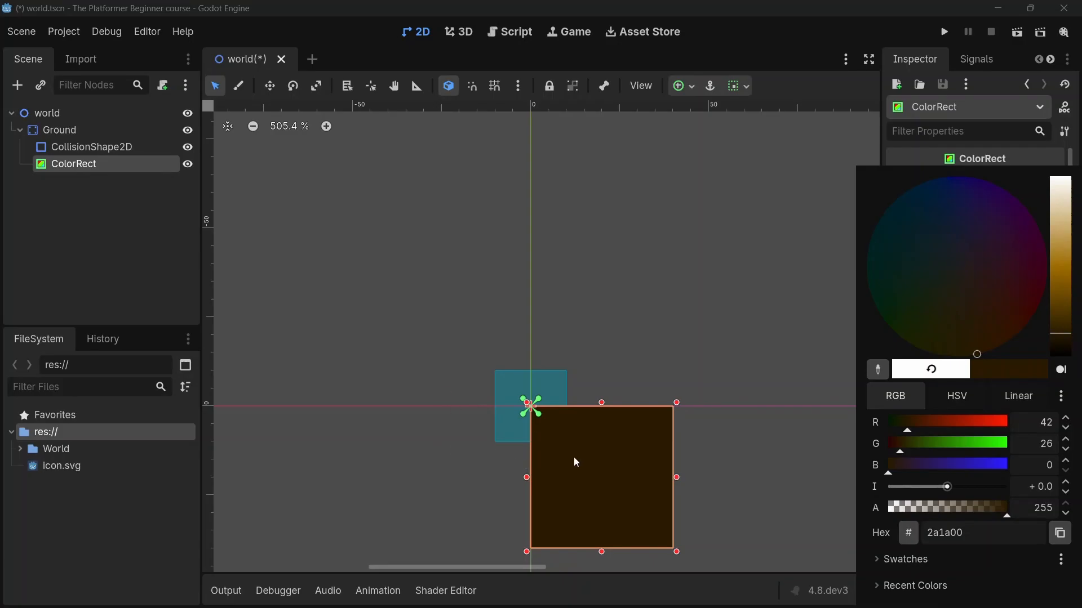
left_click(590, 464)
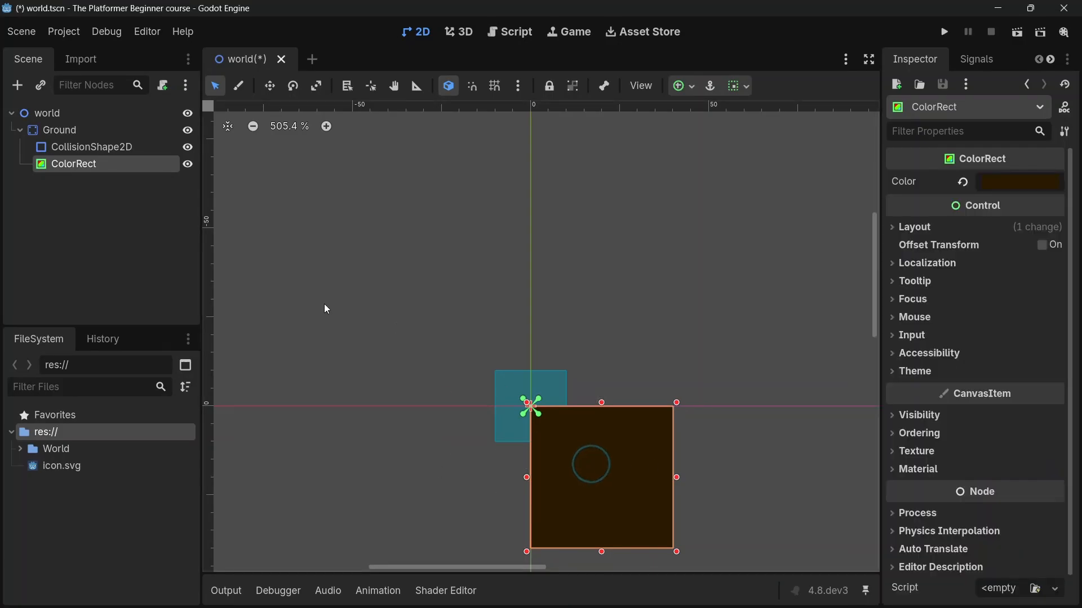
Turn on grid snapping to resize the ColorRect to about 192 by 24 px from the origin, and lock it in place
scroll(325, 306, "down", 4)
scroll(332, 318, "down", 6)
scroll(339, 333, "up", 6)
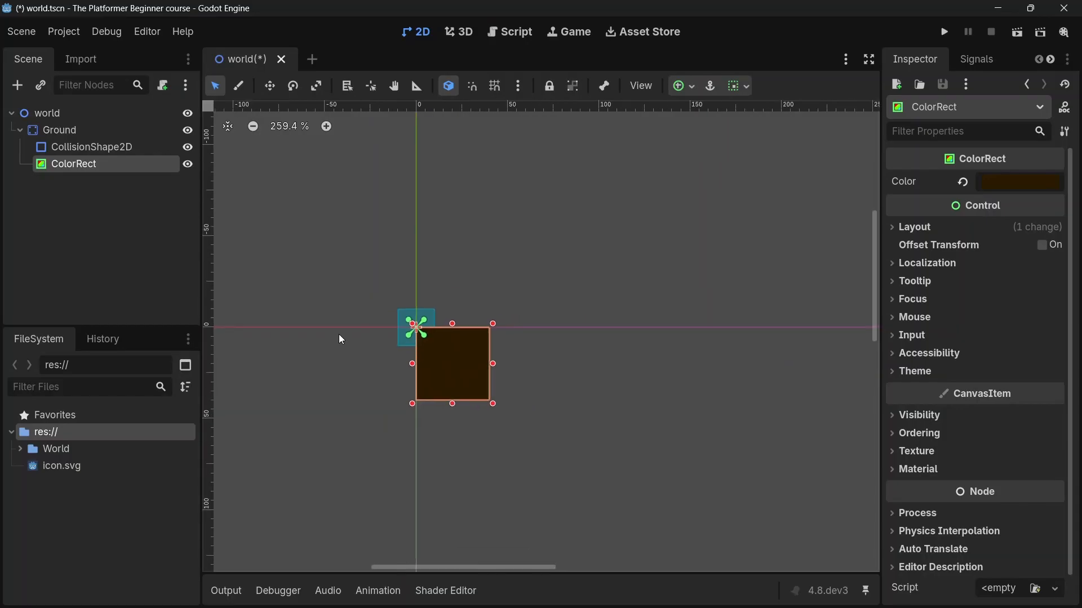
scroll(339, 333, "down", 1)
scroll(339, 333, "up", 4)
scroll(340, 333, "down", 2)
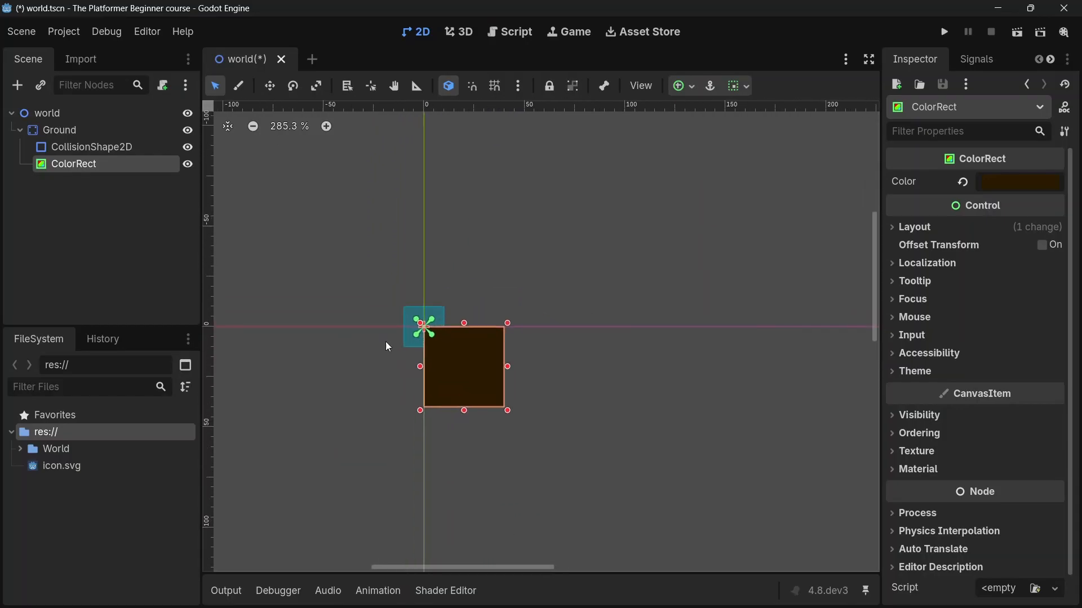
scroll(488, 322, "down", 6)
scroll(489, 322, "up", 7)
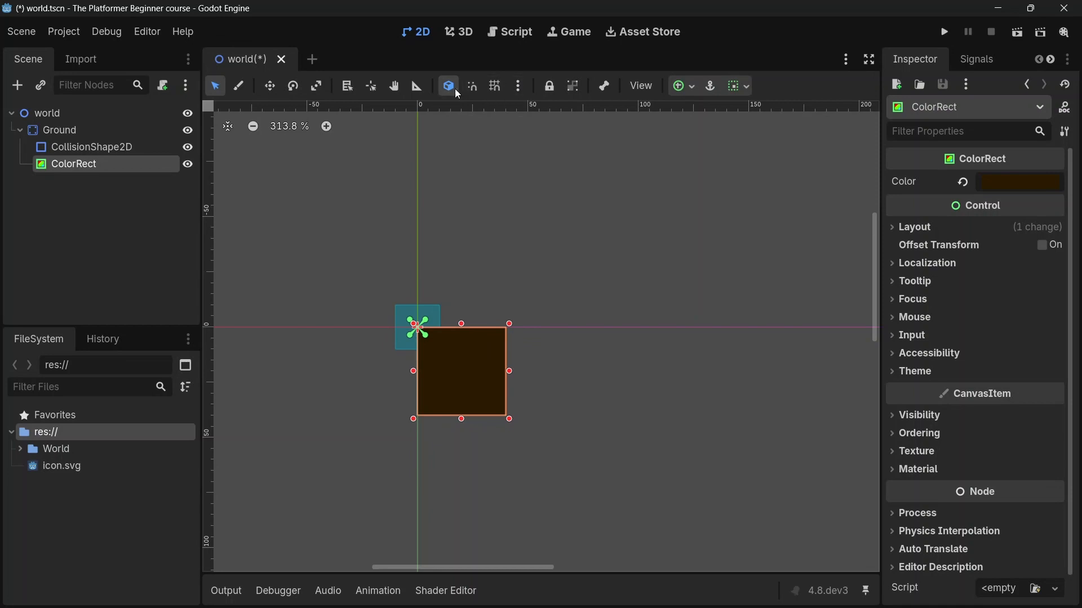
left_click(494, 87)
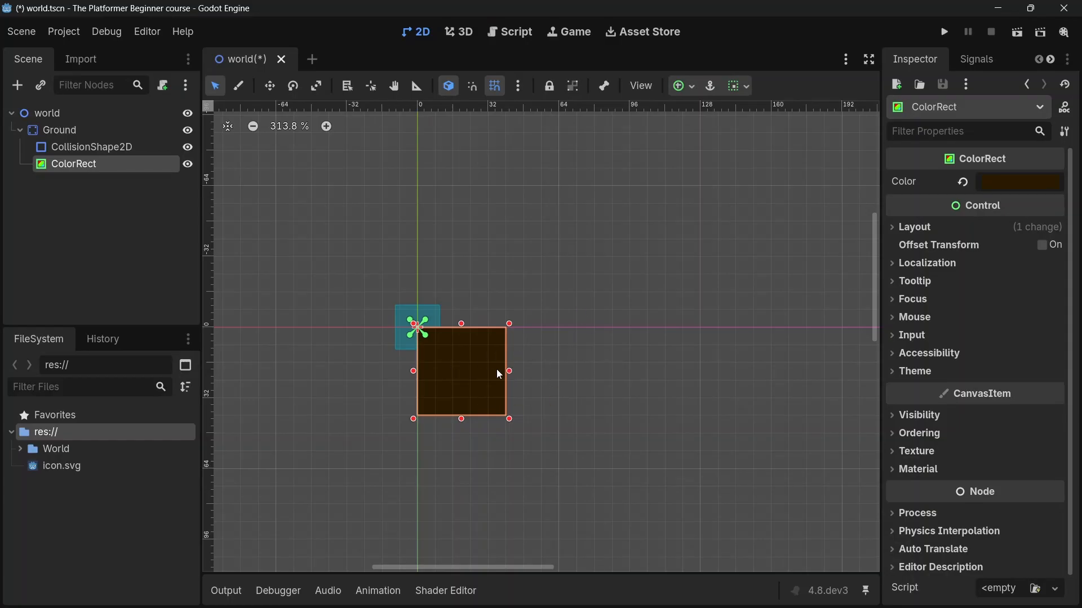
left_click_drag(508, 372, 836, 359)
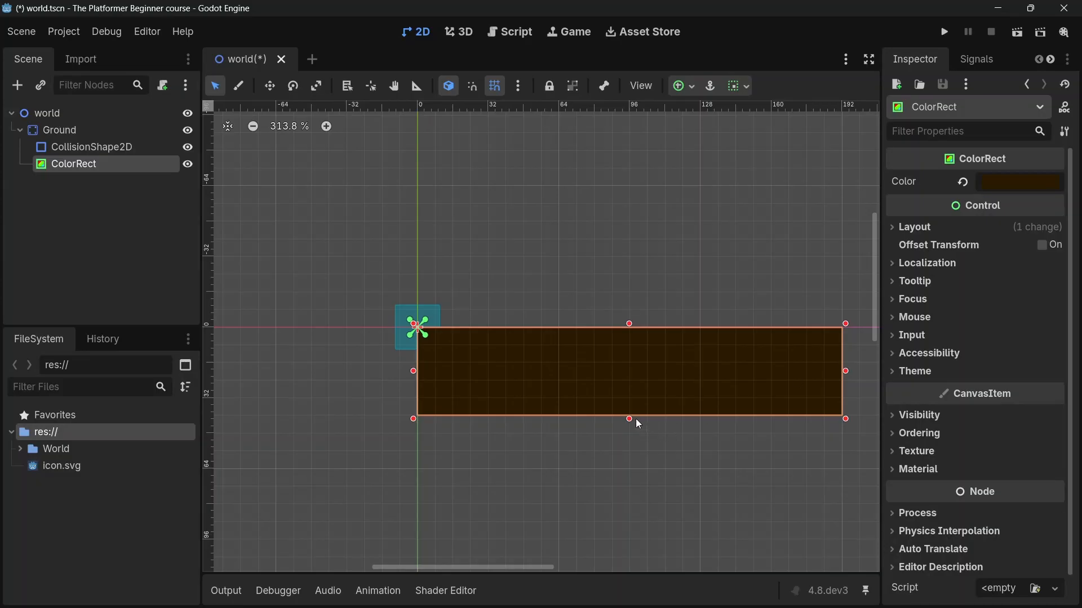
left_click_drag(631, 419, 644, 384)
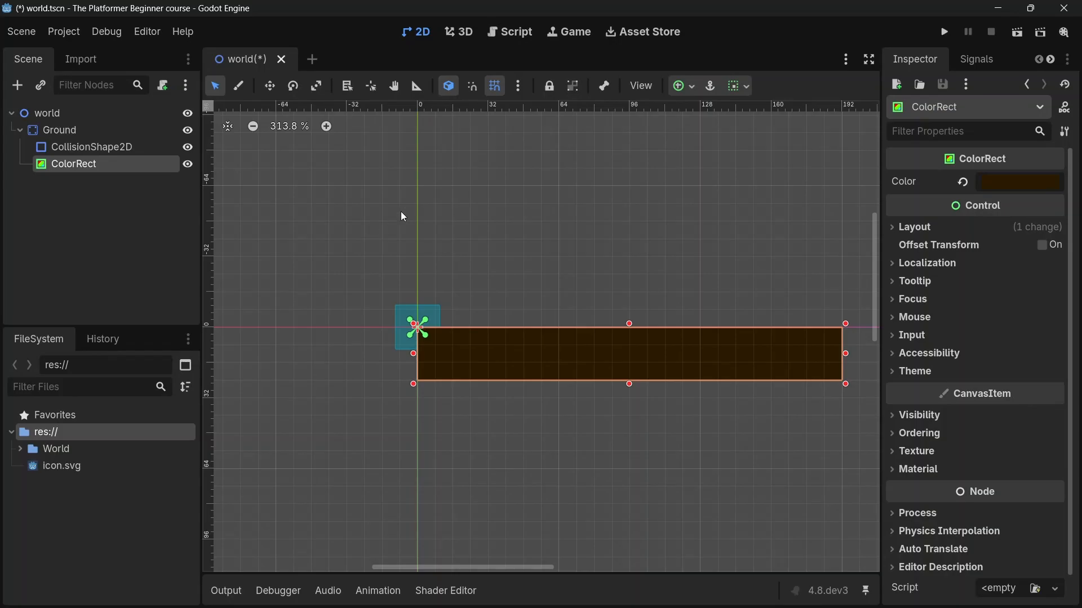
key("ctrl+l")
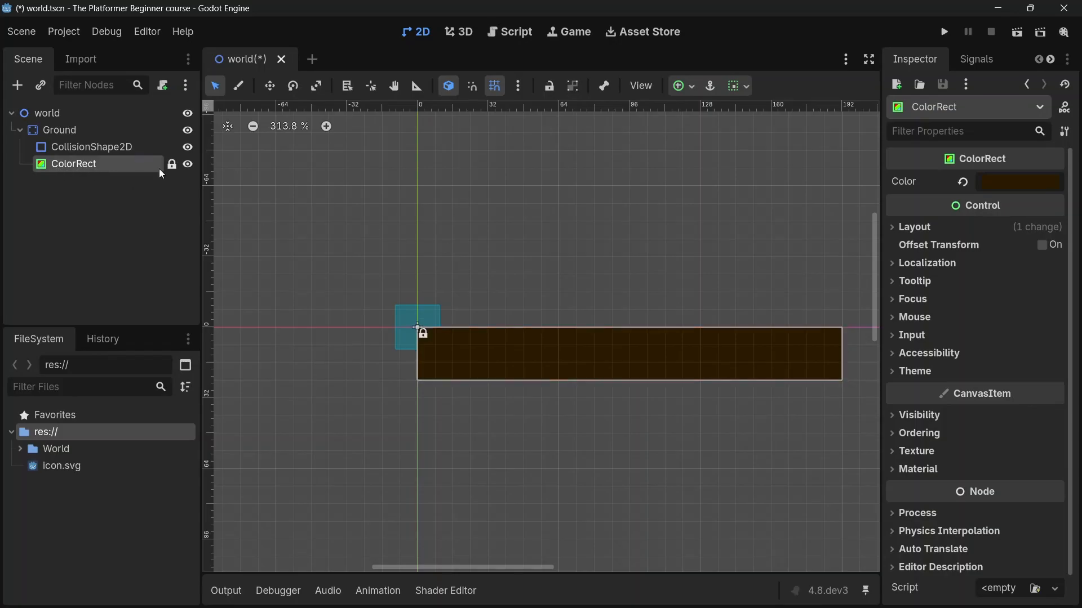
Move the collision shape onto the brown rectangle and reorder Ground's children so ColorRect comes before CollisionShape2D
left_click(408, 316)
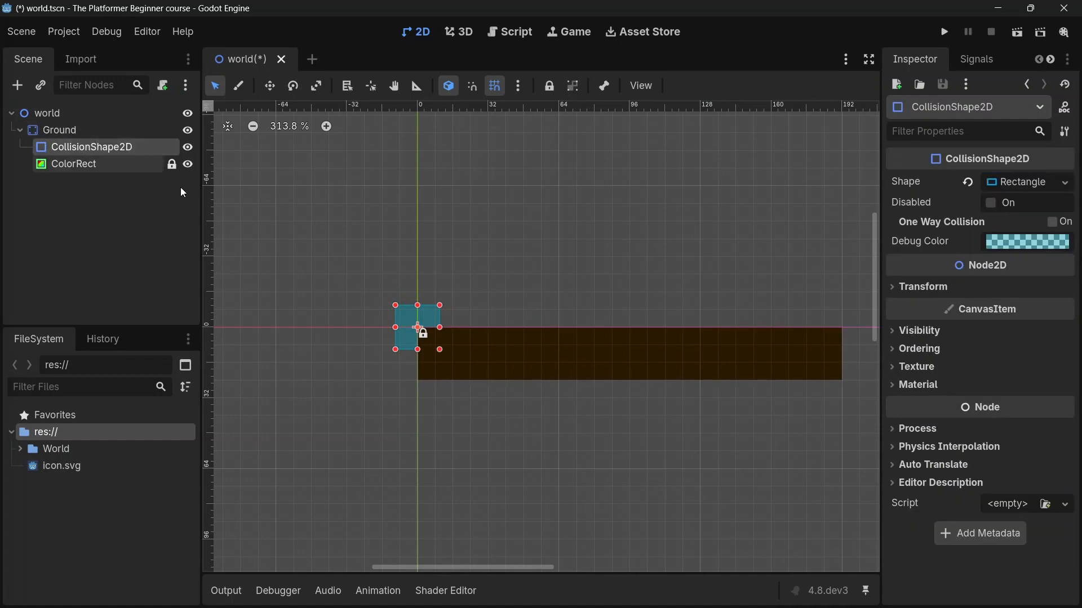
left_click_drag(420, 319, 460, 326)
left_click(116, 163)
left_click_drag(114, 168, 68, 143)
left_click(79, 164)
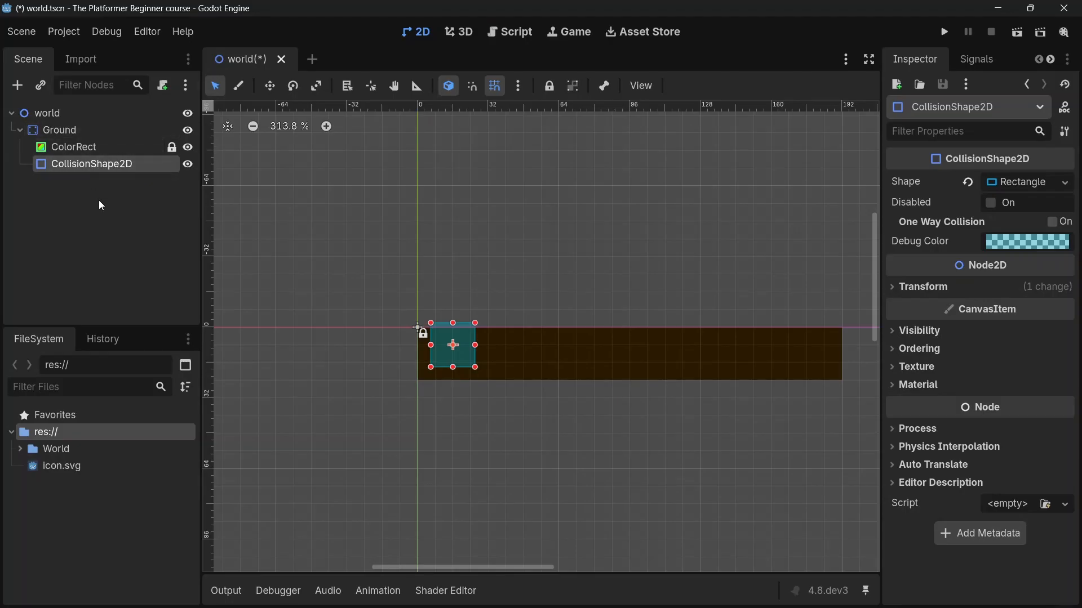
Shift the collision shape to the brown rectangle's left end and stretch it over the whole rectangle, to about 202 by 26 px
left_click_drag(464, 357, 447, 357)
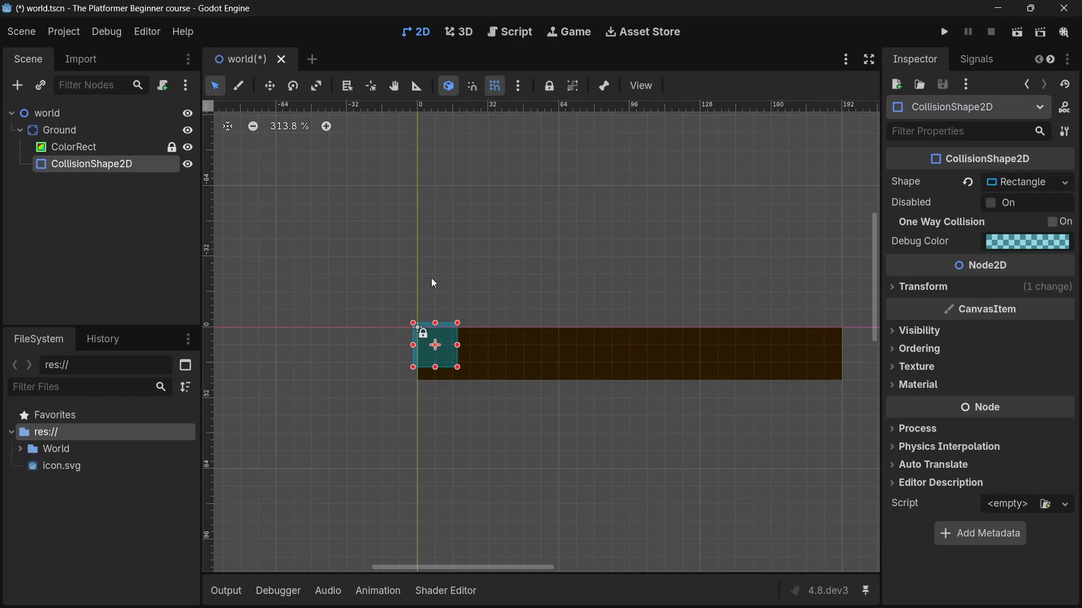
mouse_move(441, 360)
left_mouse_down()
mouse_move(449, 372)
mouse_move(432, 355)
left_mouse_up()
scroll(431, 354, "up", 6)
scroll(419, 353, "down", 6)
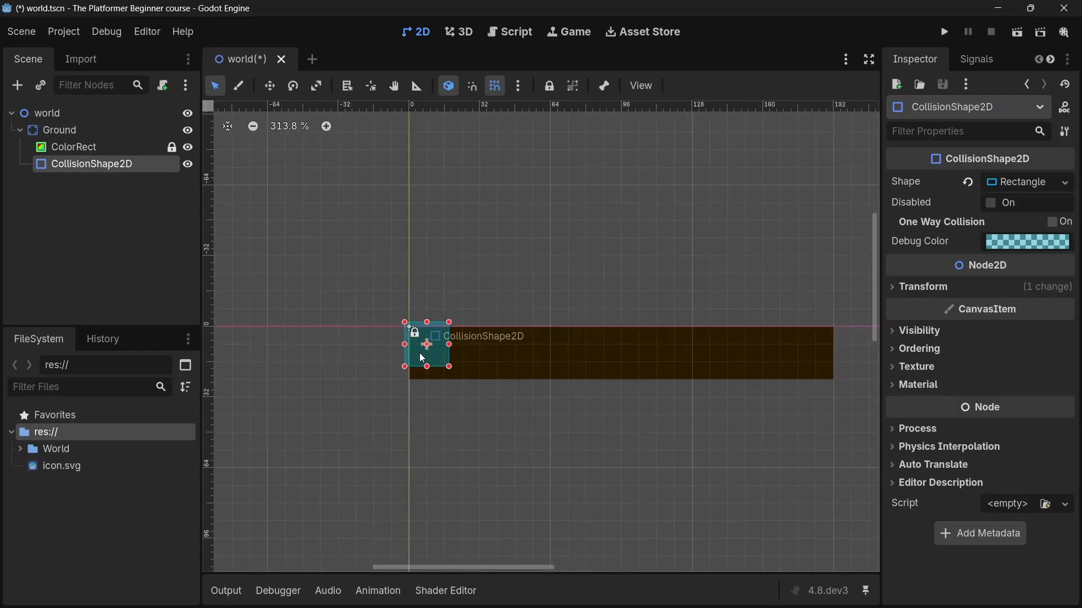
left_click_drag(450, 367, 843, 383)
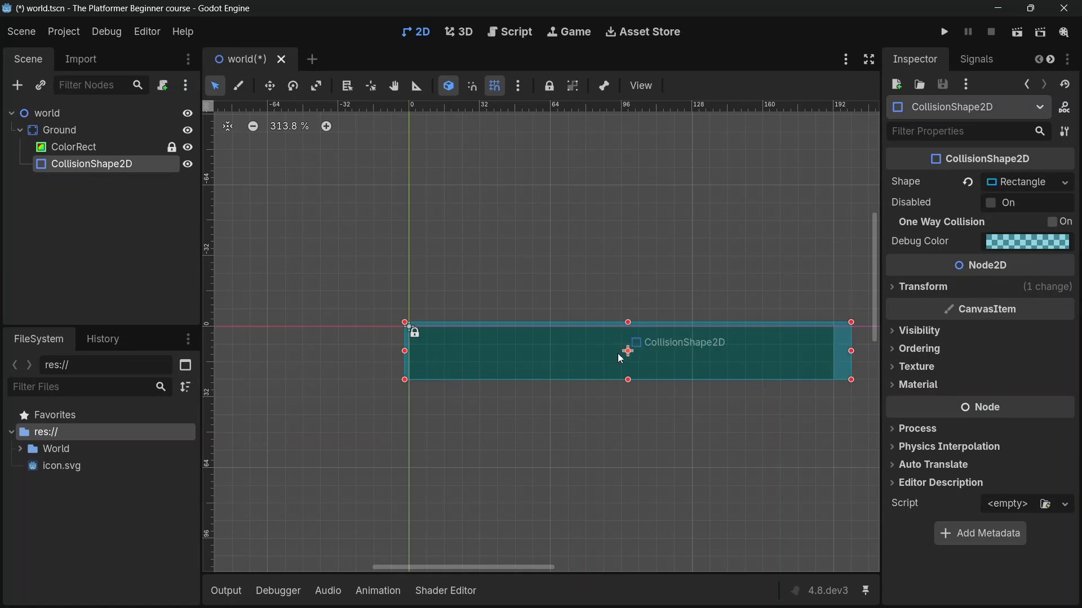
Turn off grid snapping and trim the collision shape's upper and right edges flush with the brown rectangle
left_click(495, 86)
scroll(657, 355, "up", 7)
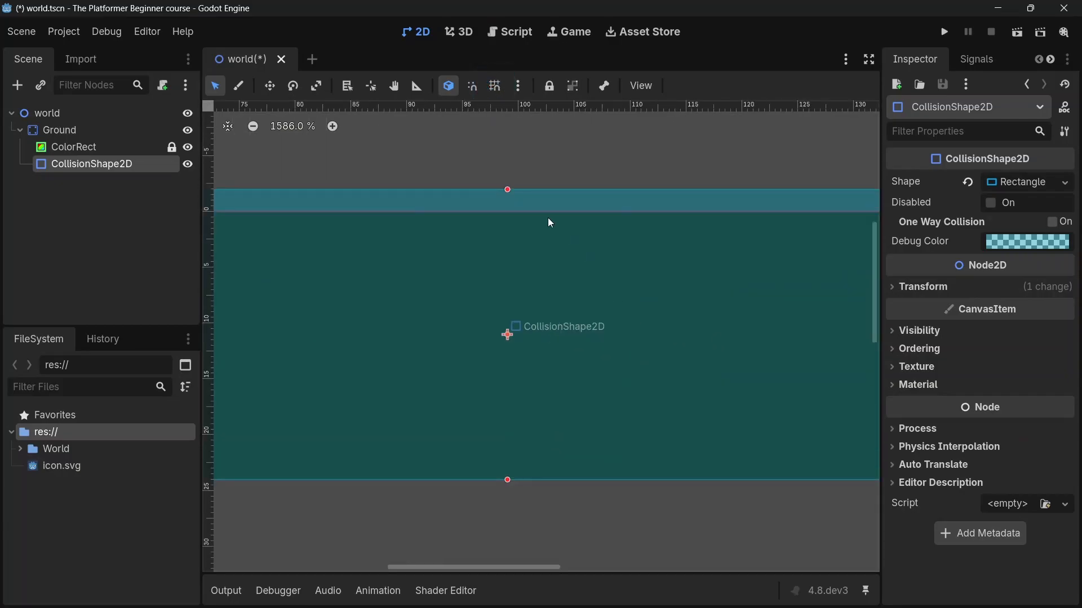
left_click_drag(507, 191, 512, 209)
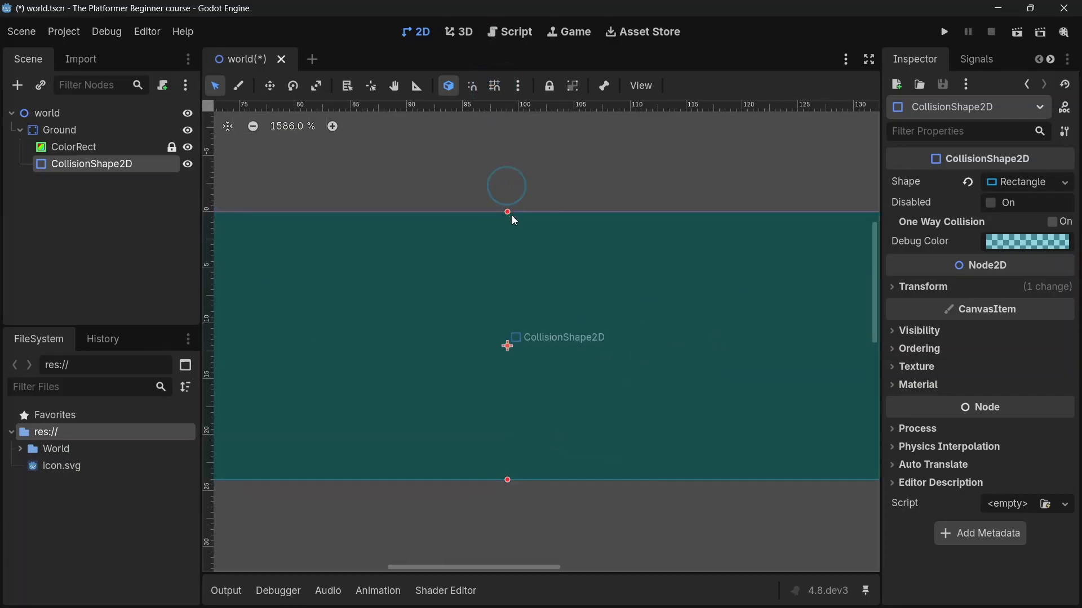
scroll(512, 215, "down", 8)
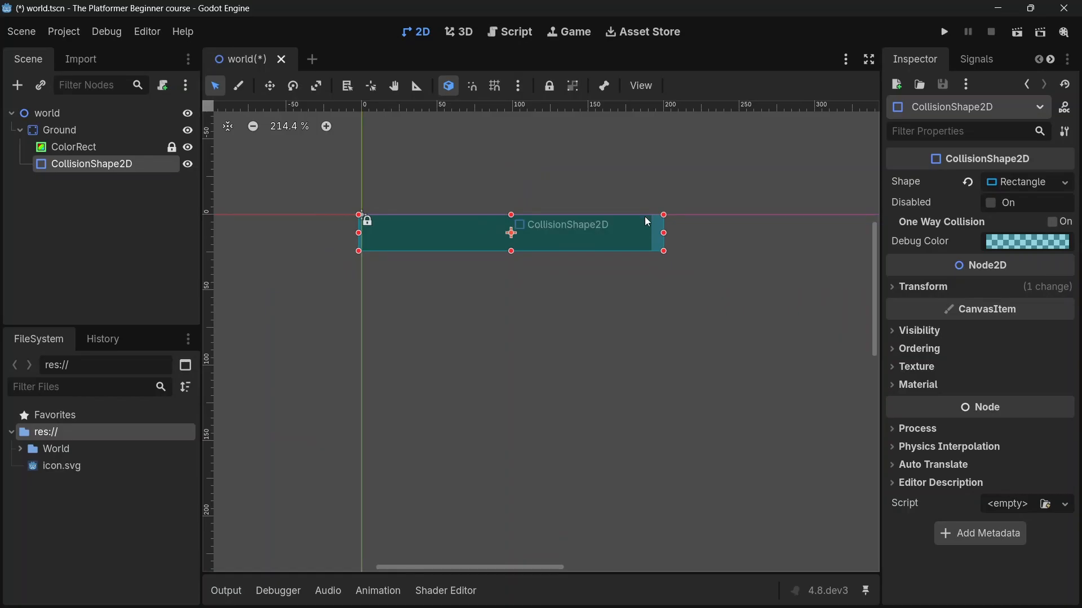
scroll(645, 216, "up", 8)
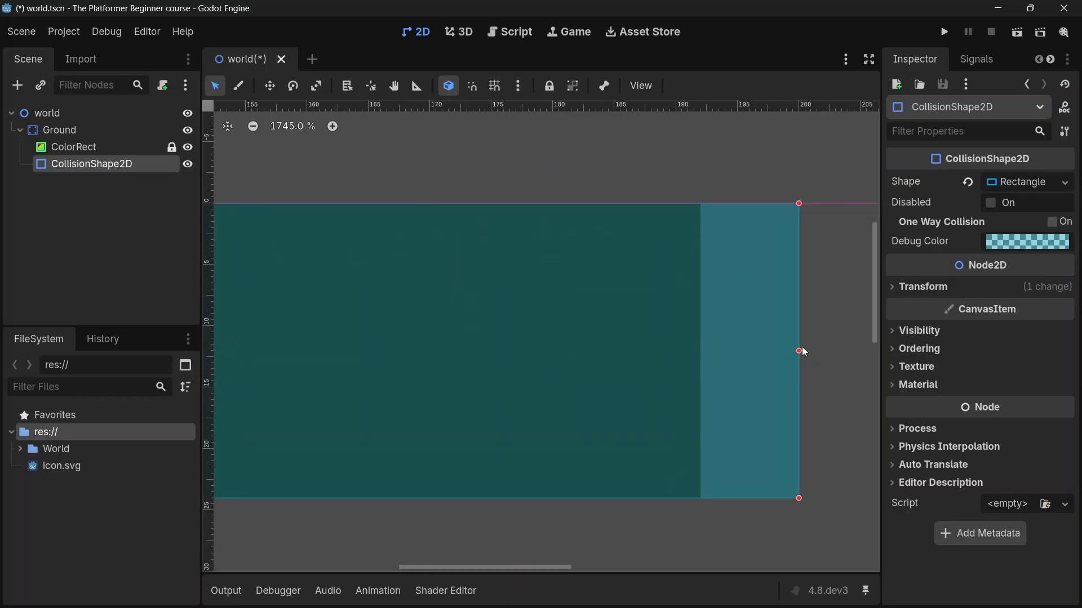
left_click_drag(800, 350, 707, 340)
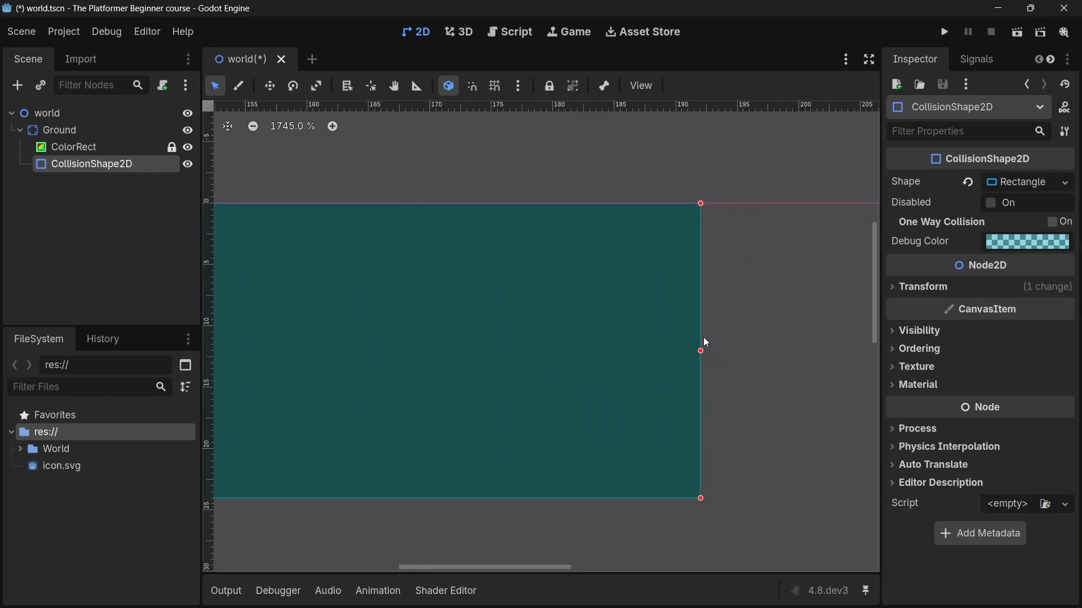
scroll(715, 303, "down", 8)
scroll(602, 313, "down", 3)
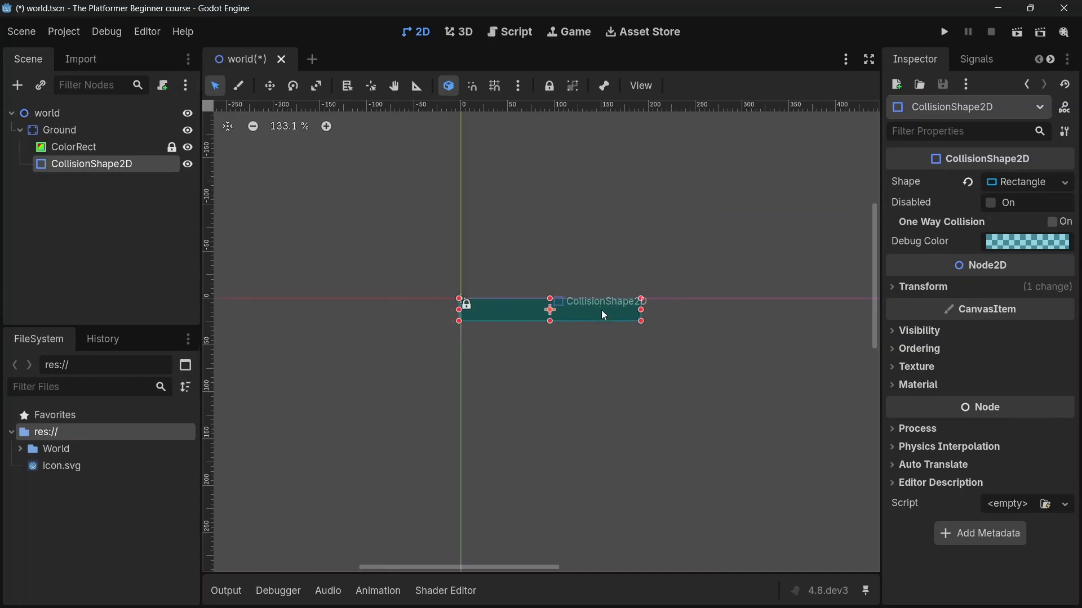
Trim the collision shape's left edge to the origin line so it matches the brown rectangle
scroll(482, 311, "up", 5)
scroll(338, 293, "up", 1)
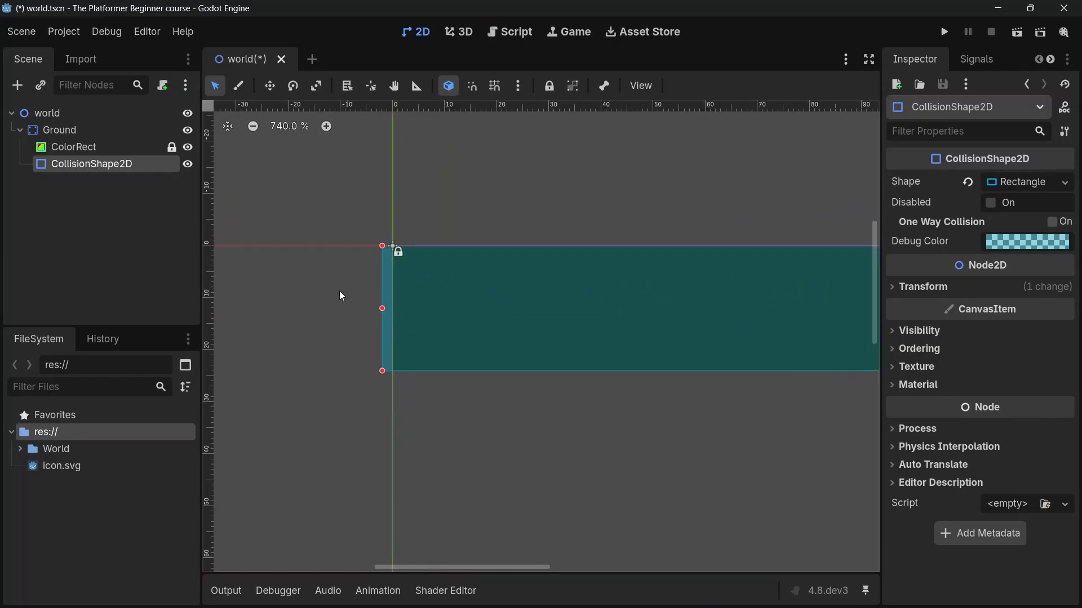
scroll(473, 331, "up", 6)
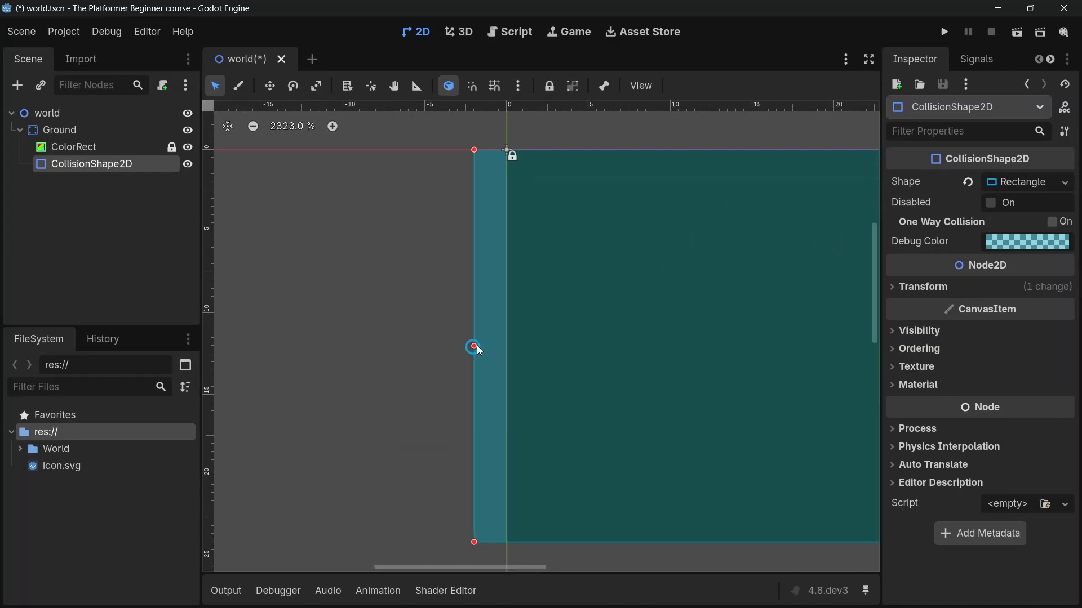
left_click_drag(474, 347, 507, 346)
scroll(383, 345, "down", 10)
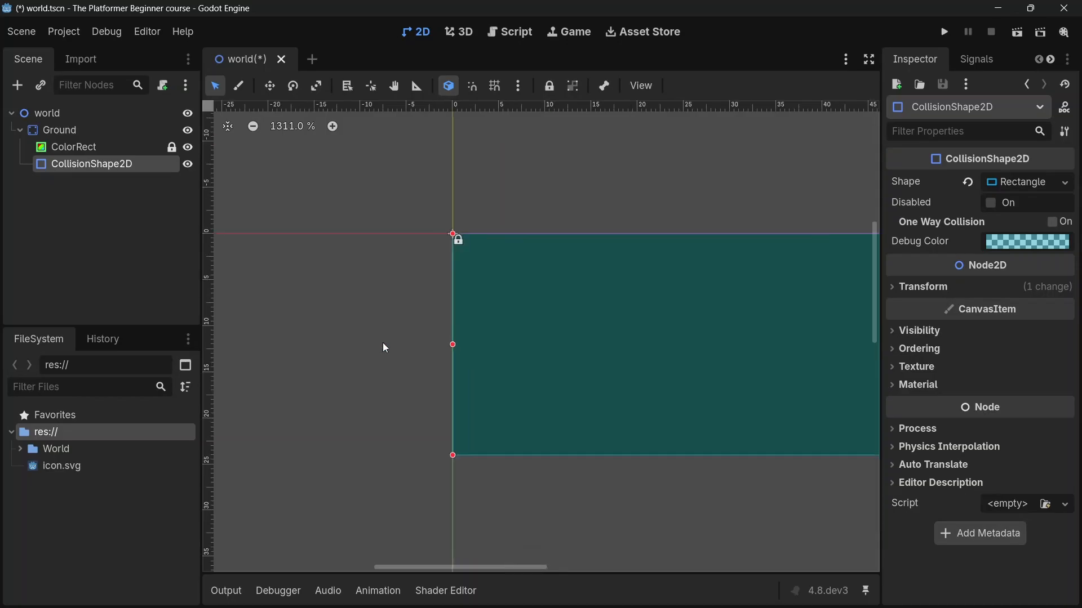
scroll(384, 346, "up", 3)
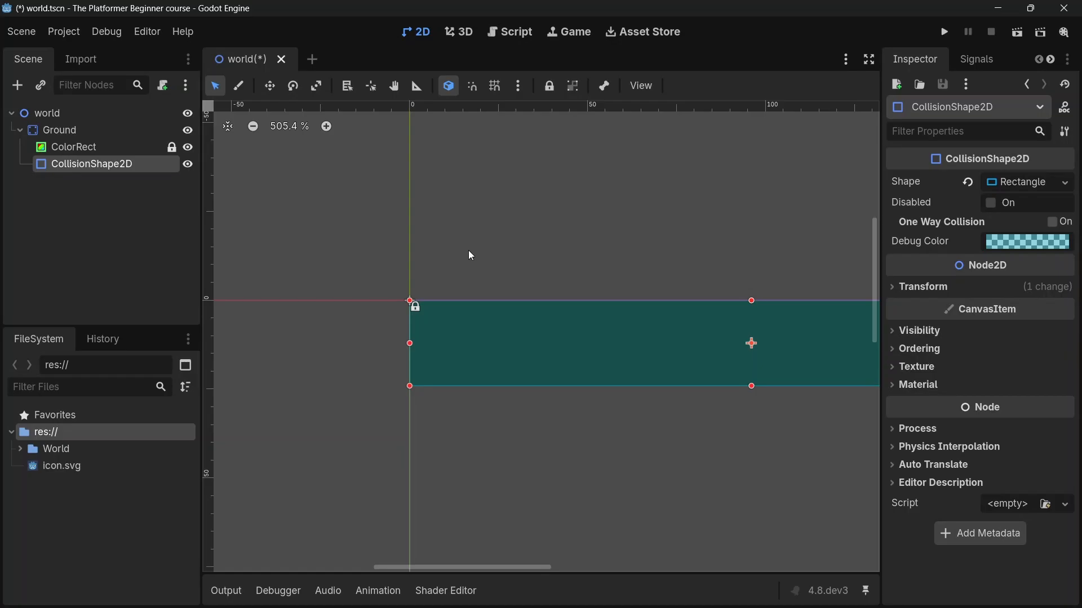
Lock the CollisionShape2D in place and clear the selection
left_click(551, 92)
left_click(562, 387)
left_click(558, 313)
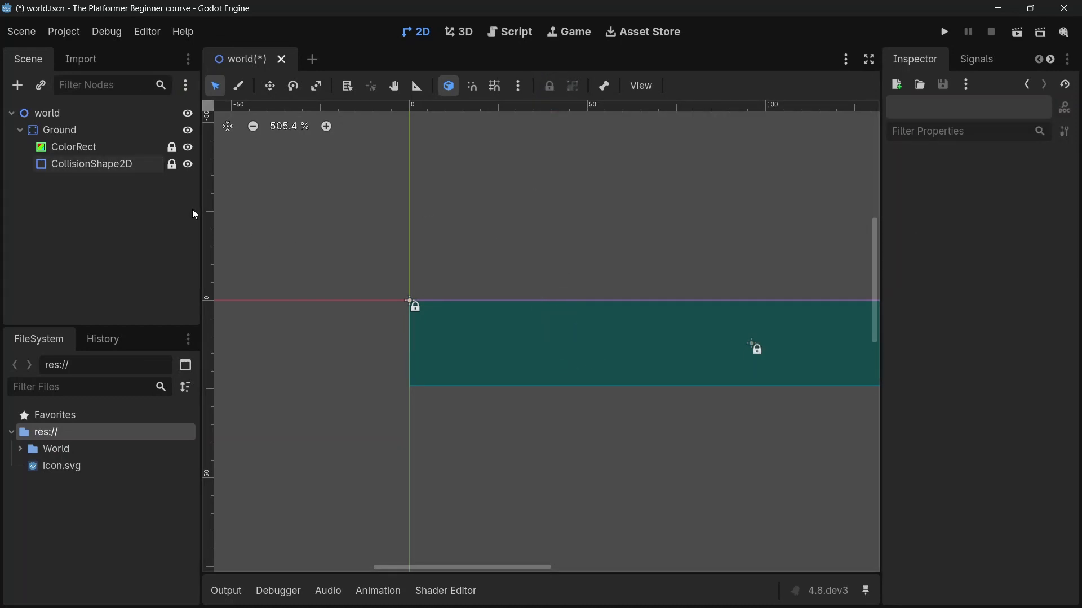
Hide the CollisionShape2D in the editor and save the scene
left_click(188, 165)
left_click(188, 167)
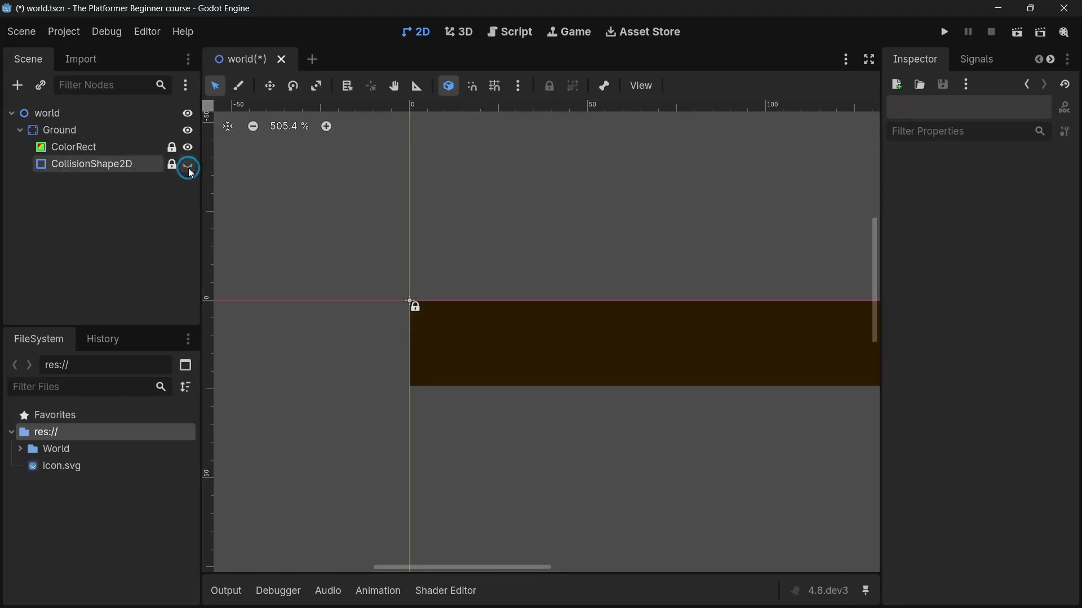
left_click(189, 166)
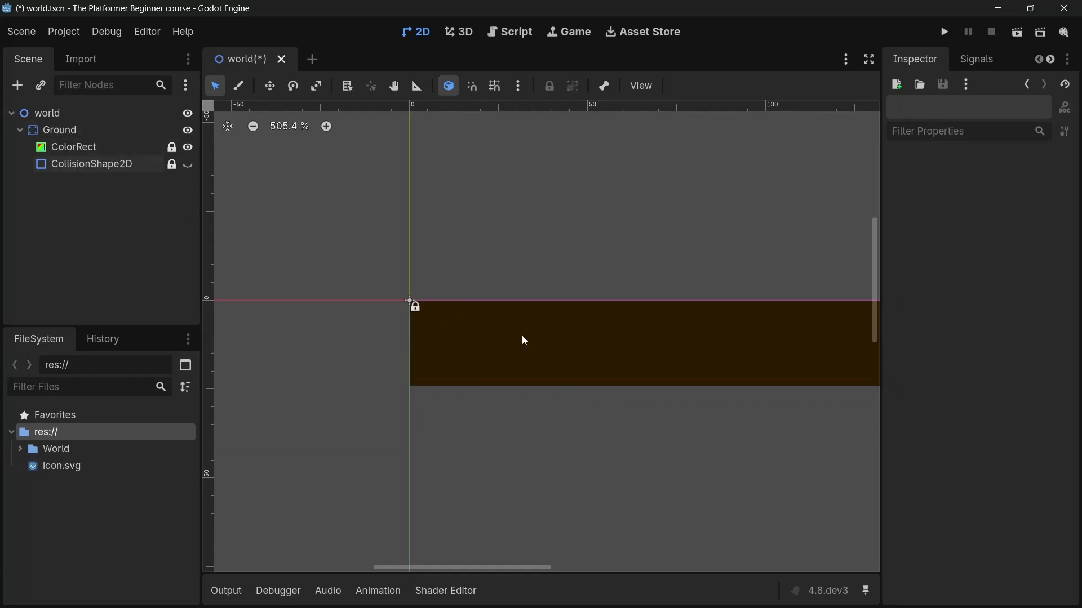
key("ctrl+s")
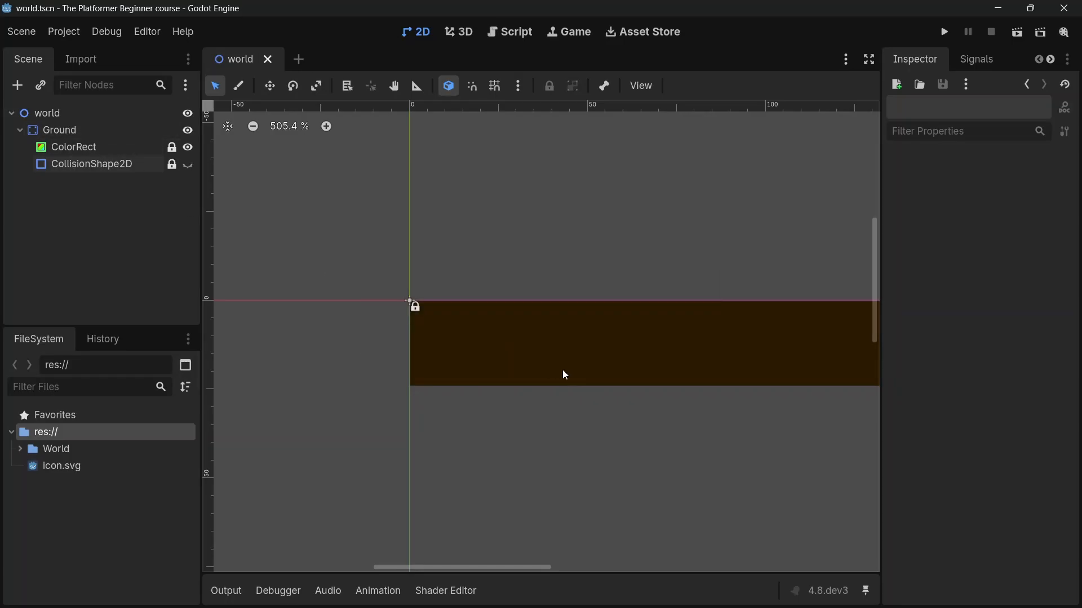
Move the Ground body to about x 15, y 600, just inside the viewport's lower-left corner
scroll(428, 366, "down", 5)
scroll(426, 366, "up", 3)
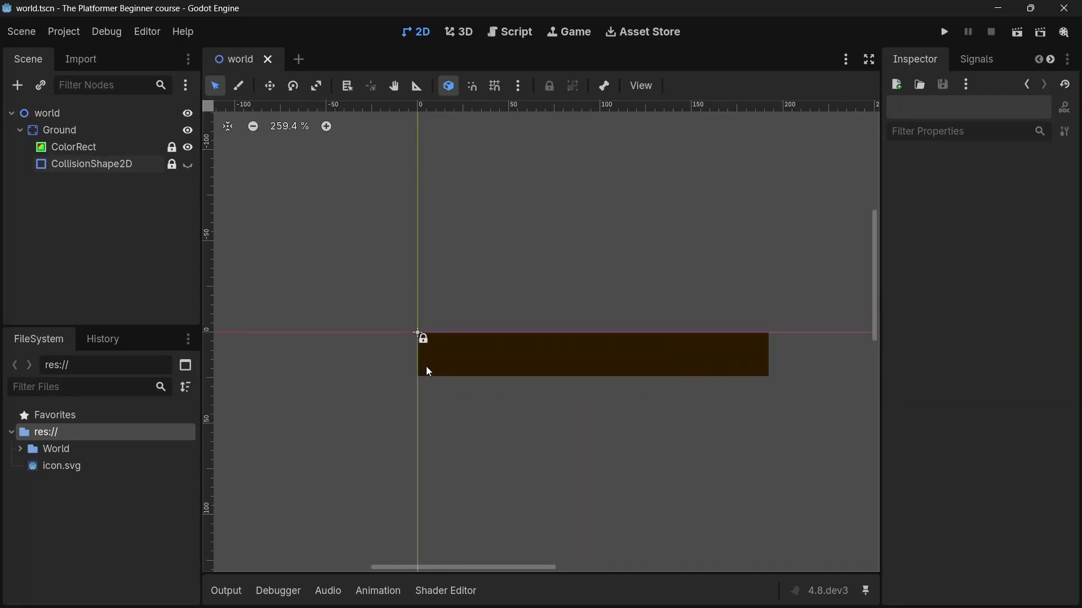
left_click(52, 129)
scroll(420, 324, "down", 3)
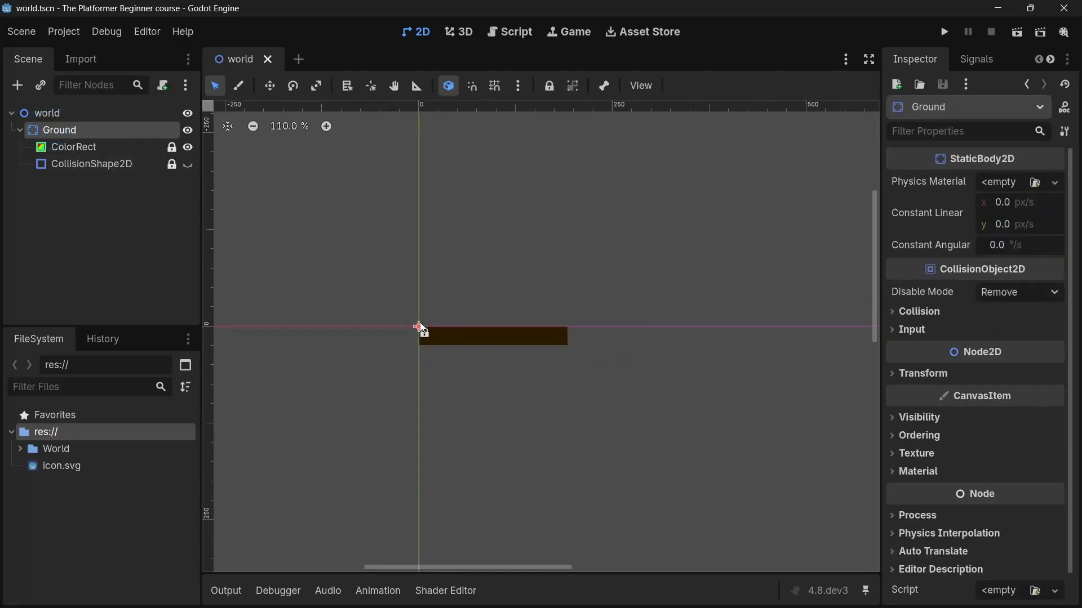
scroll(422, 327, "down", 4)
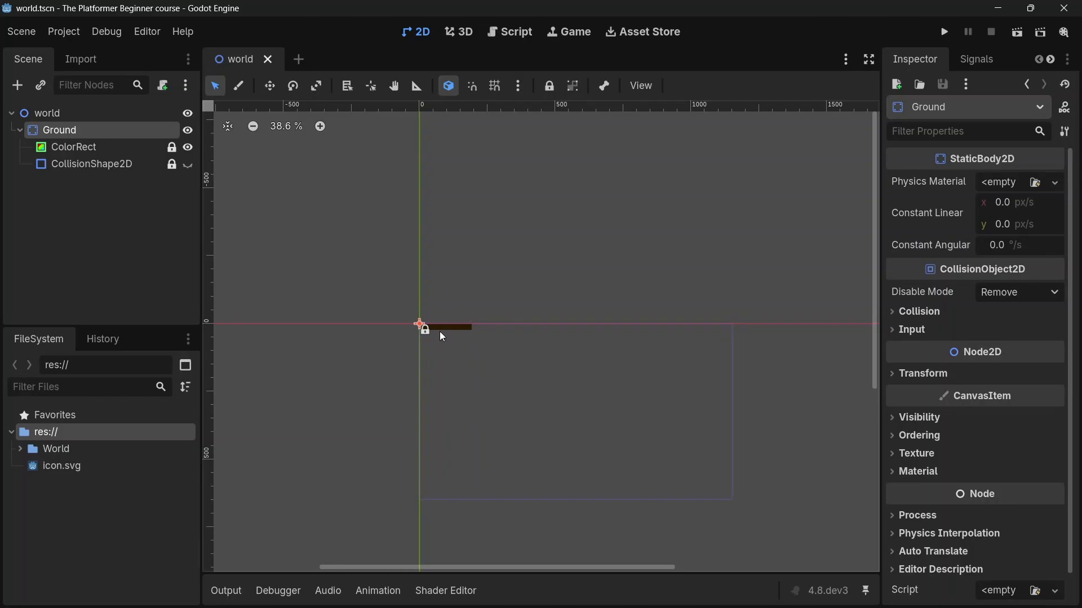
left_click_drag(442, 329, 451, 441)
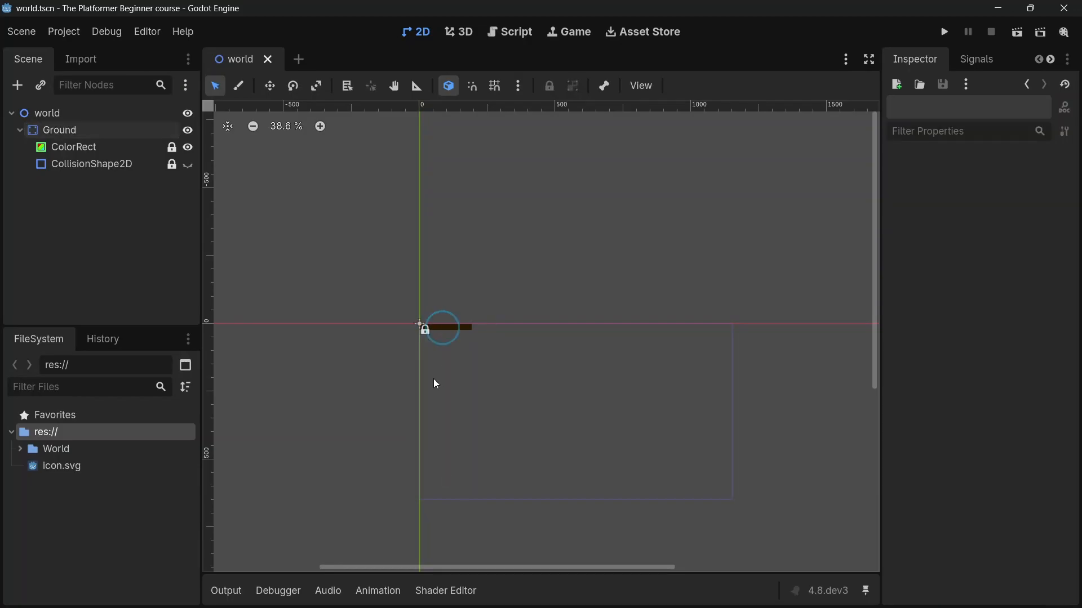
left_click(418, 324)
left_click(436, 326)
left_click_drag(418, 321, 431, 495)
scroll(427, 520, "up", 5)
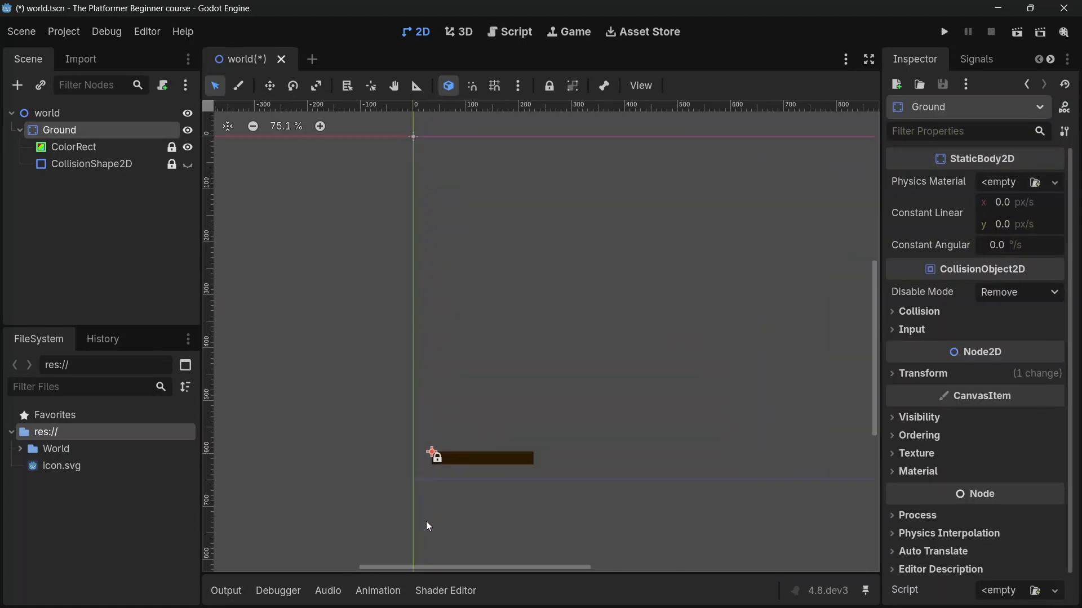
left_click_drag(441, 415, 422, 418)
Collapse the Ground node's children, clear the selection and save the scene
left_click(19, 131)
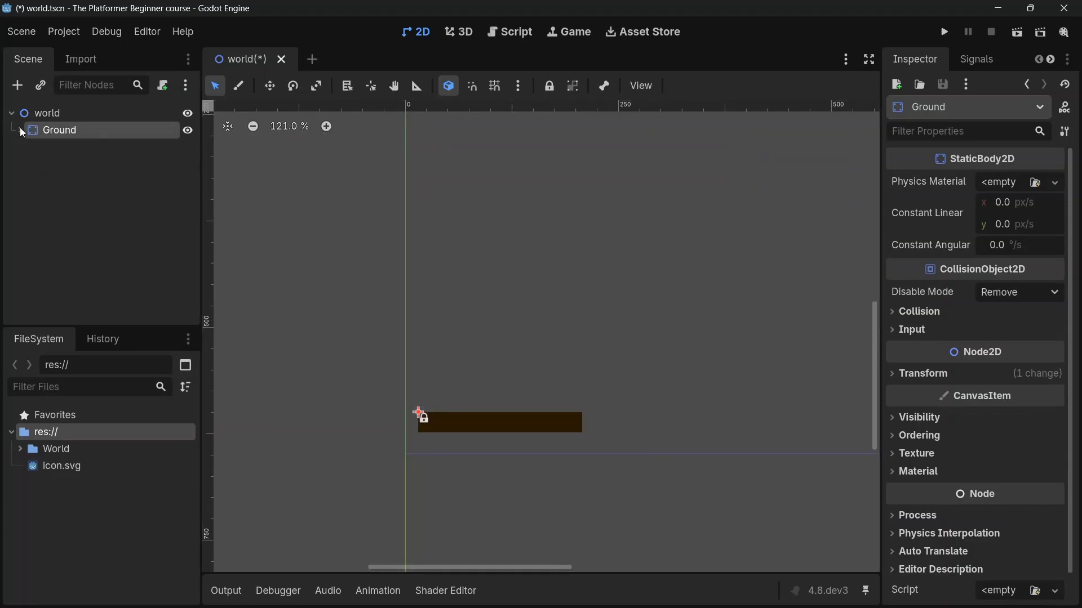
left_click(463, 428)
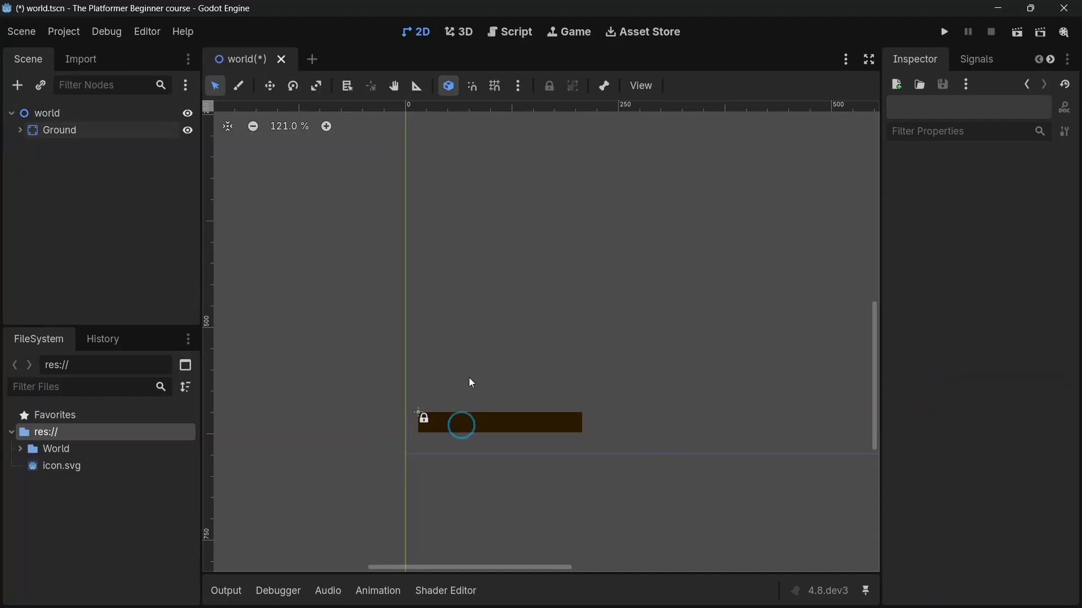
key("ctrl+s")
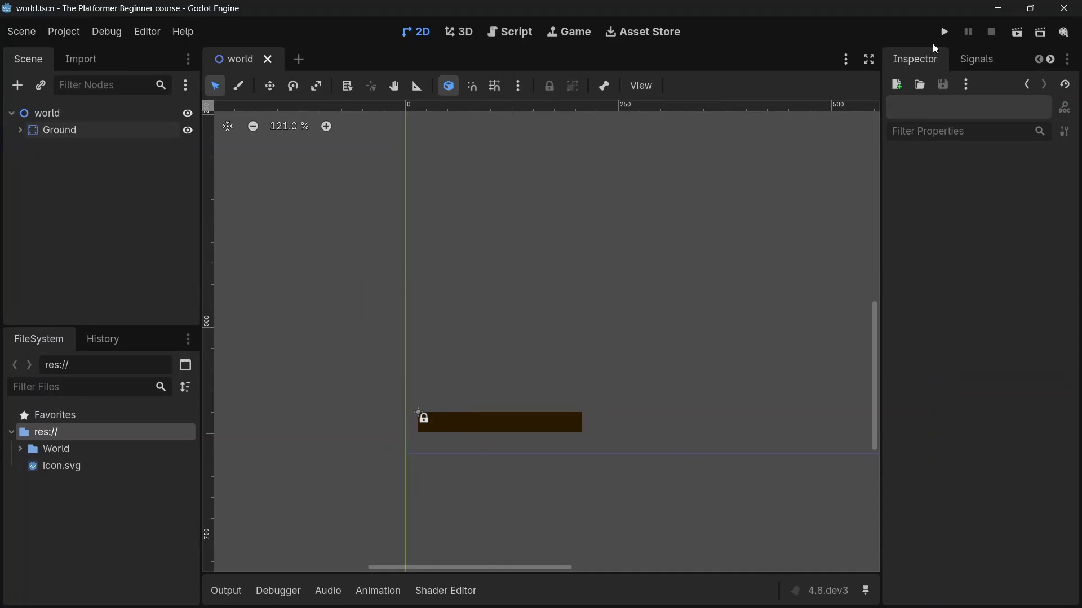
Run the project with the current scene as its main scene, and clear and hide the output log
left_click(945, 32)
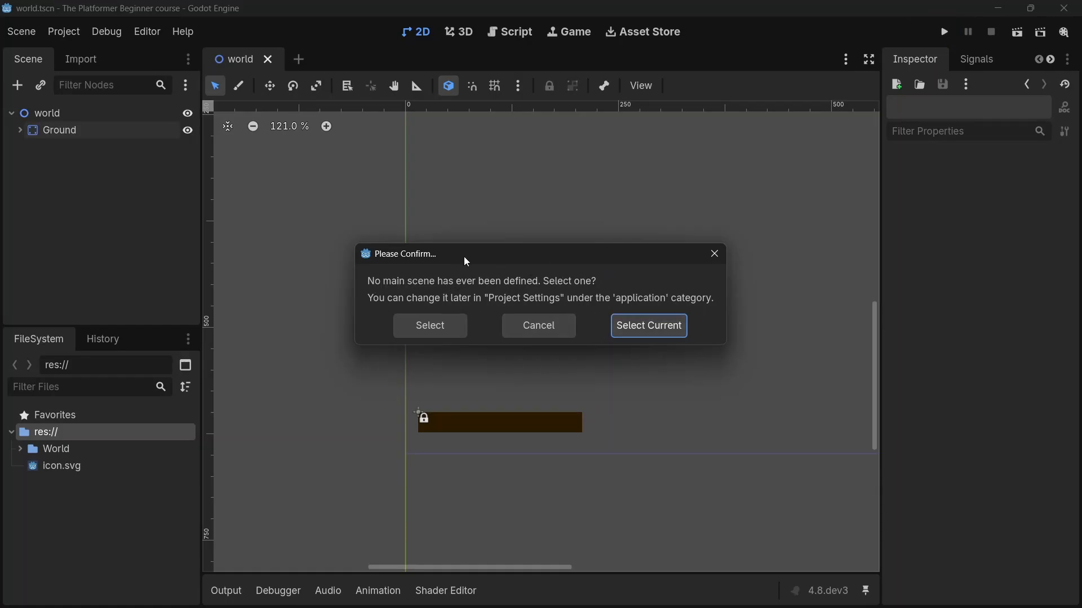
left_click(646, 329)
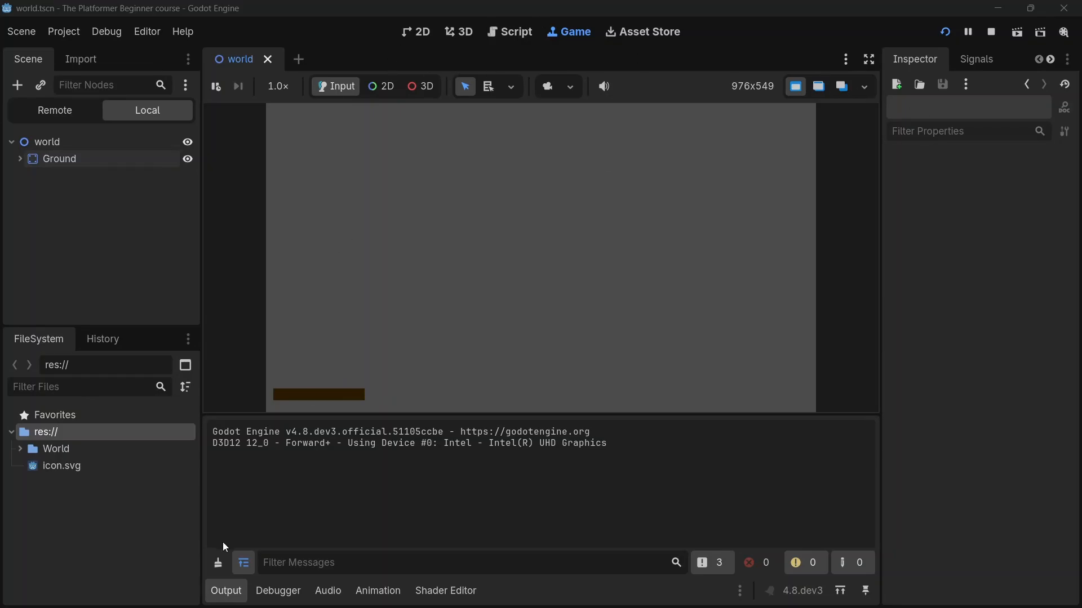
left_click(220, 563)
left_click(227, 590)
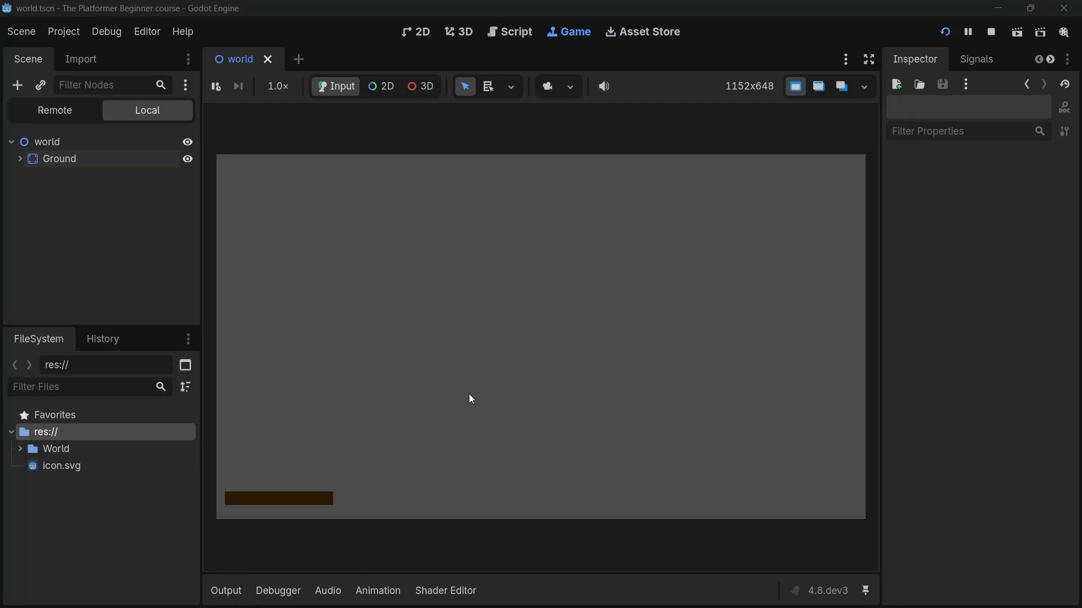
Set the game workspace to open in a floating window and rerun the project
left_click(812, 90)
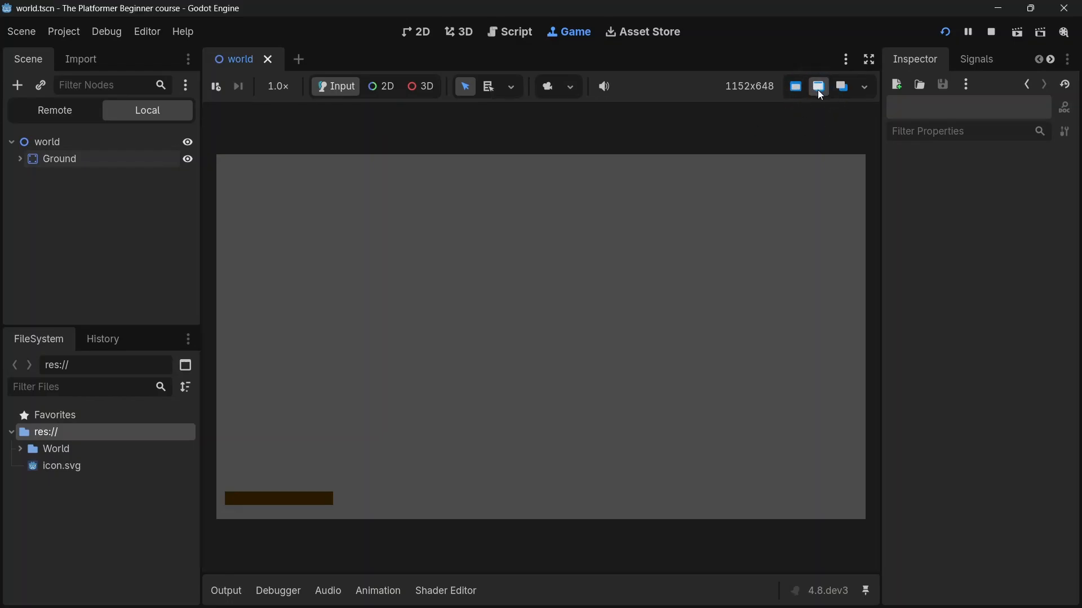
left_click(949, 36)
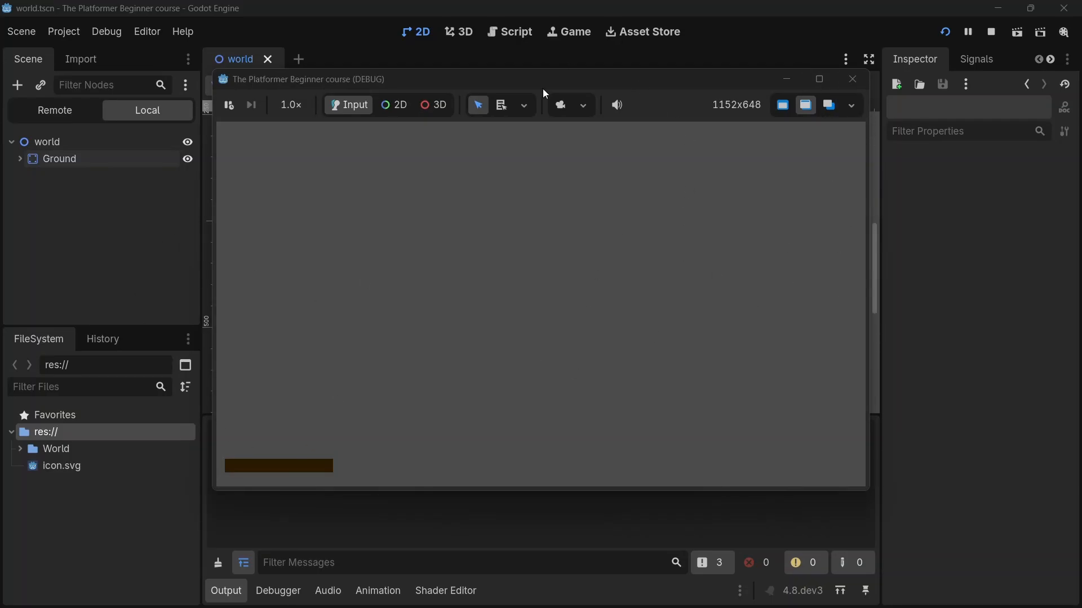
Maximise the floating game window with its sizing set to Stretch to Fit, and end the test run
left_click(821, 80)
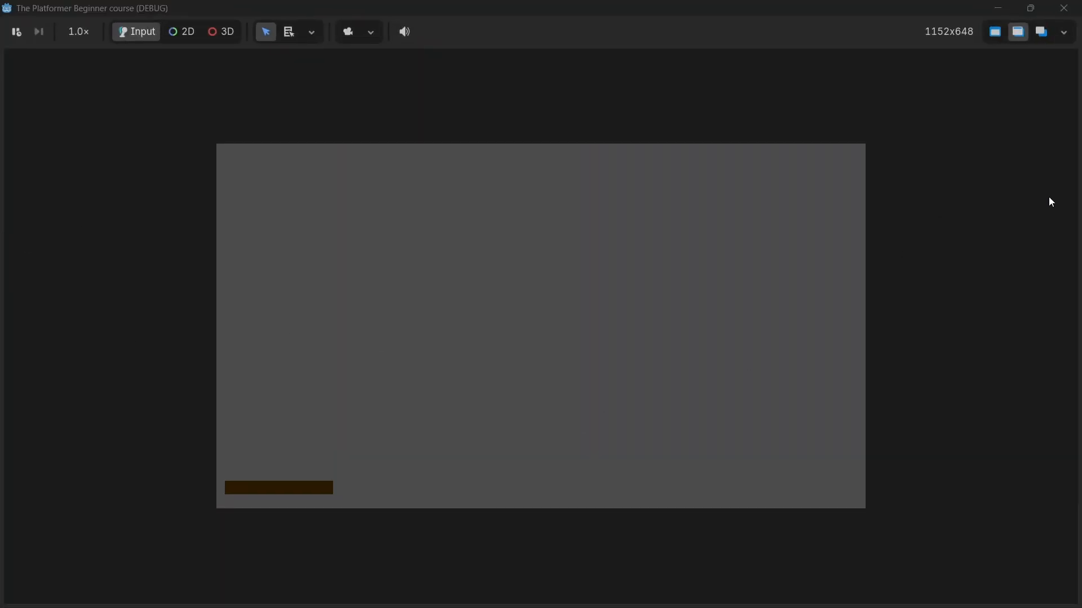
left_click(1070, 39)
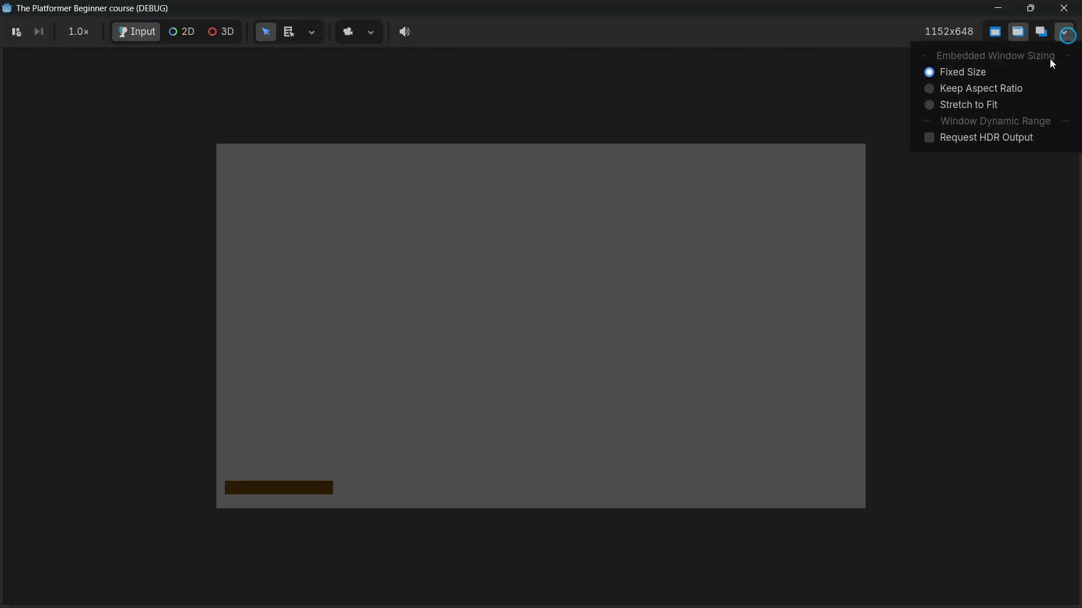
left_click(947, 106)
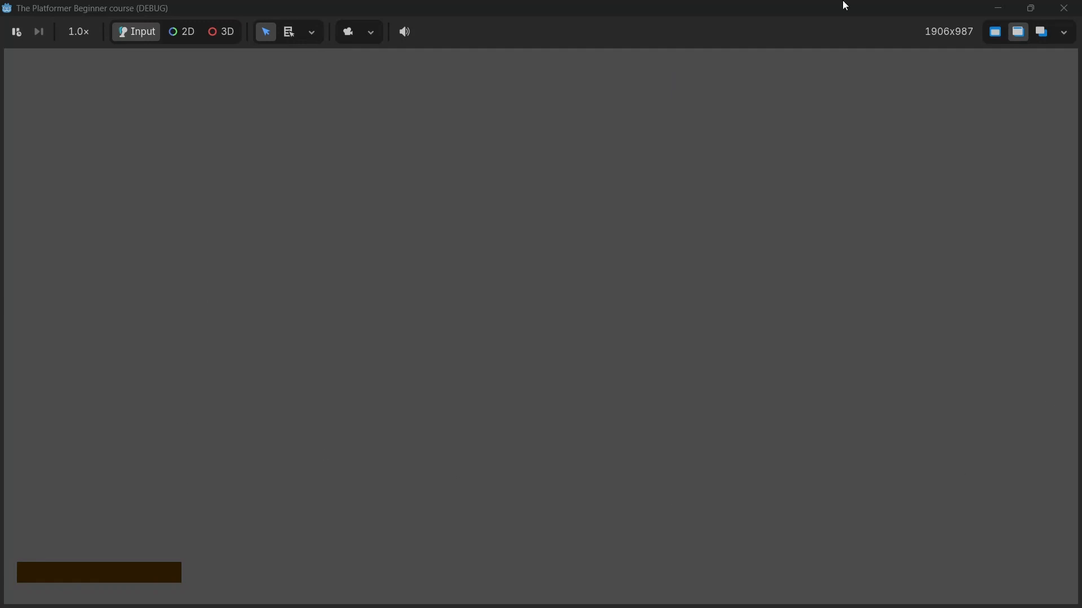
left_click(1062, 9)
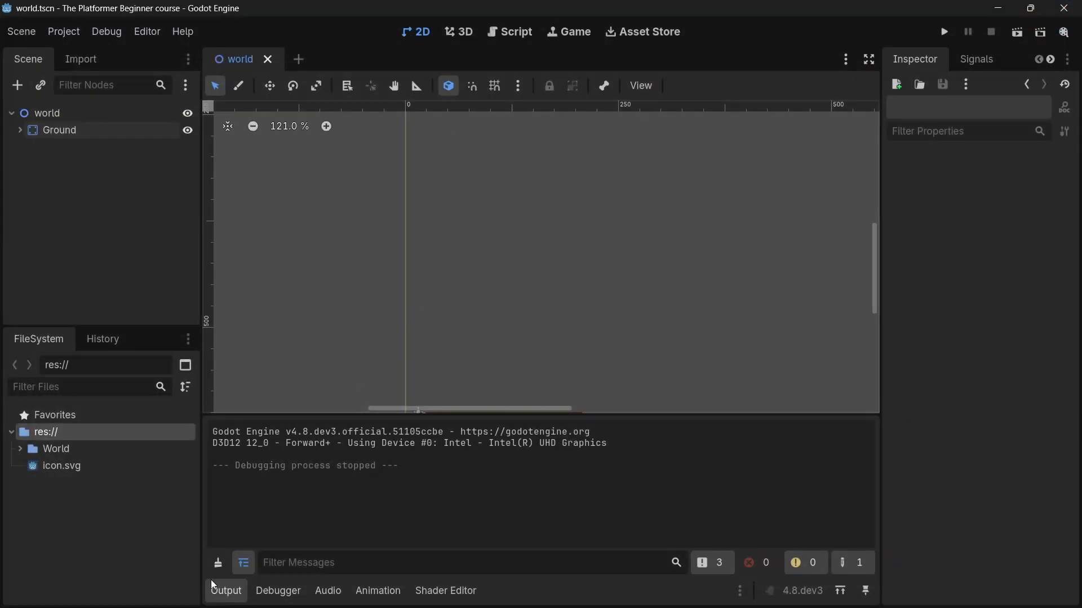
left_click(212, 581)
Duplicate the Ground body and place the copy to its right and slightly higher, at about x 235, y 570
scroll(277, 292, "down", 7)
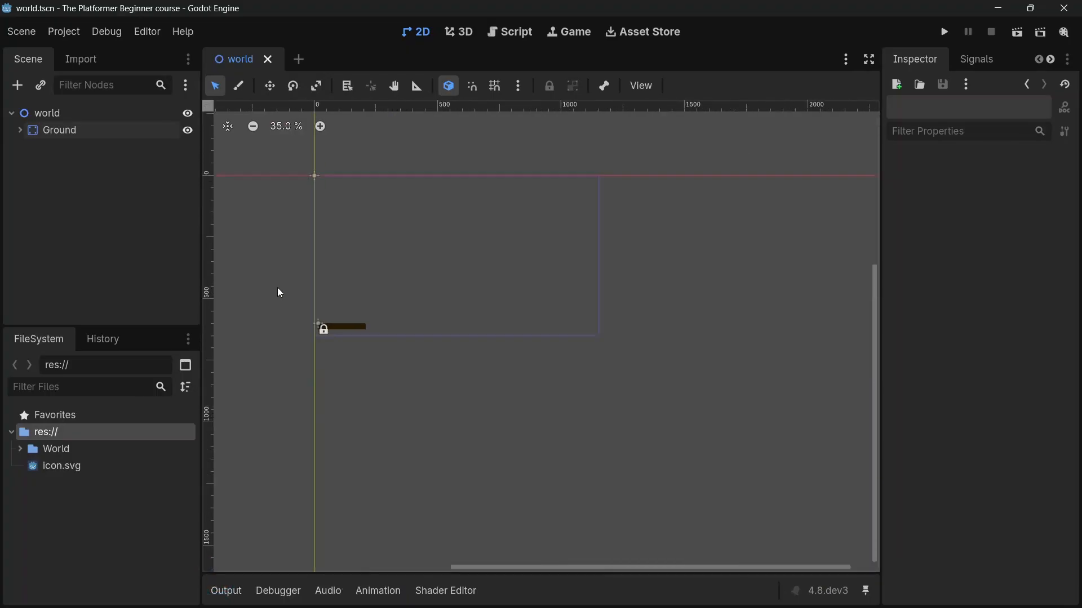
scroll(277, 292, "up", 5)
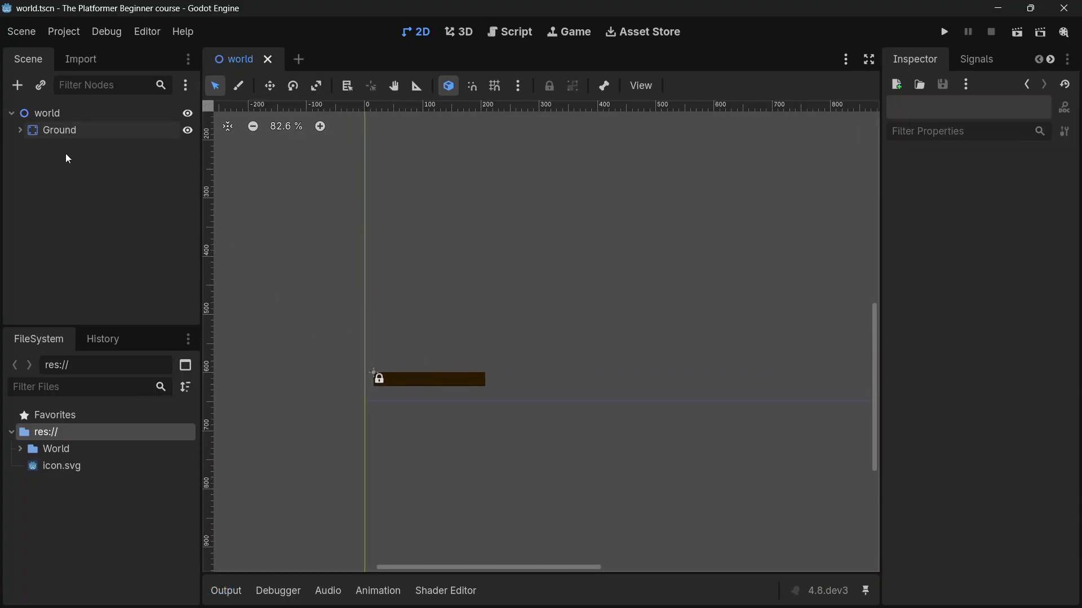
left_click(49, 130)
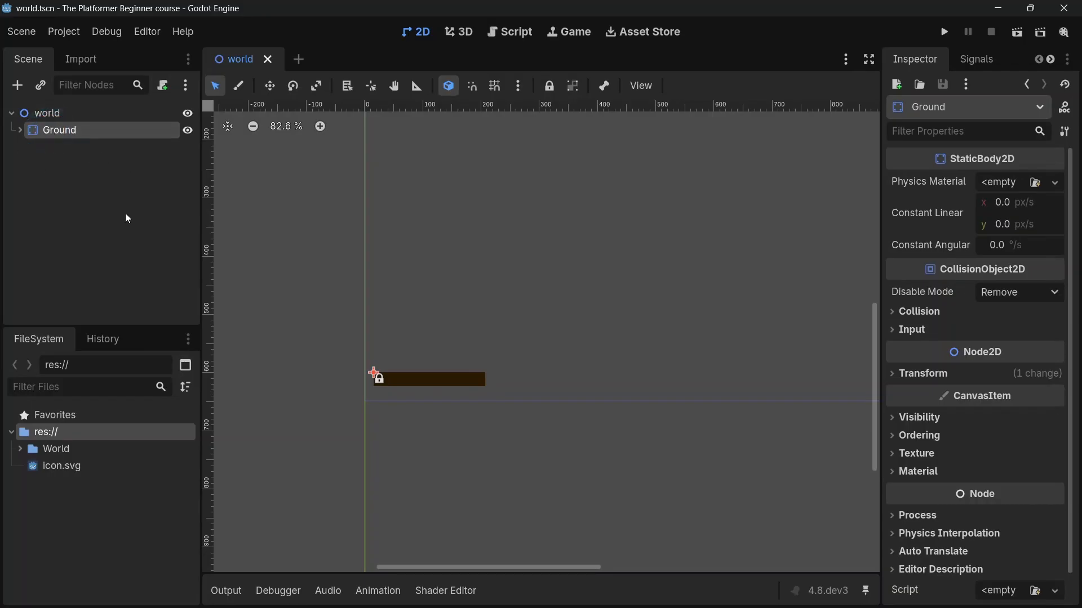
key("ctrl+d")
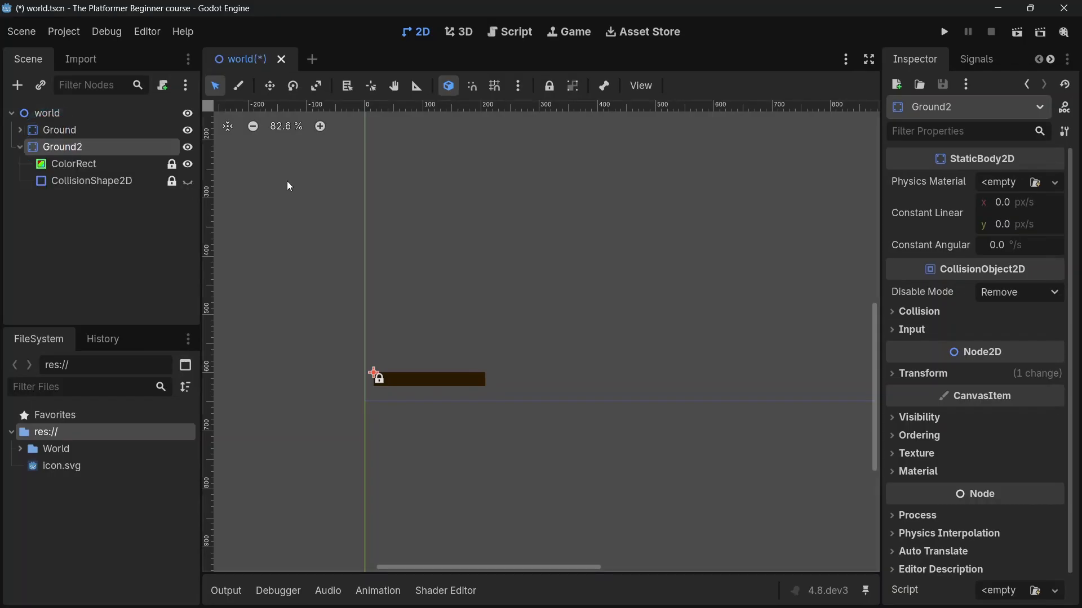
left_click_drag(373, 372, 503, 354)
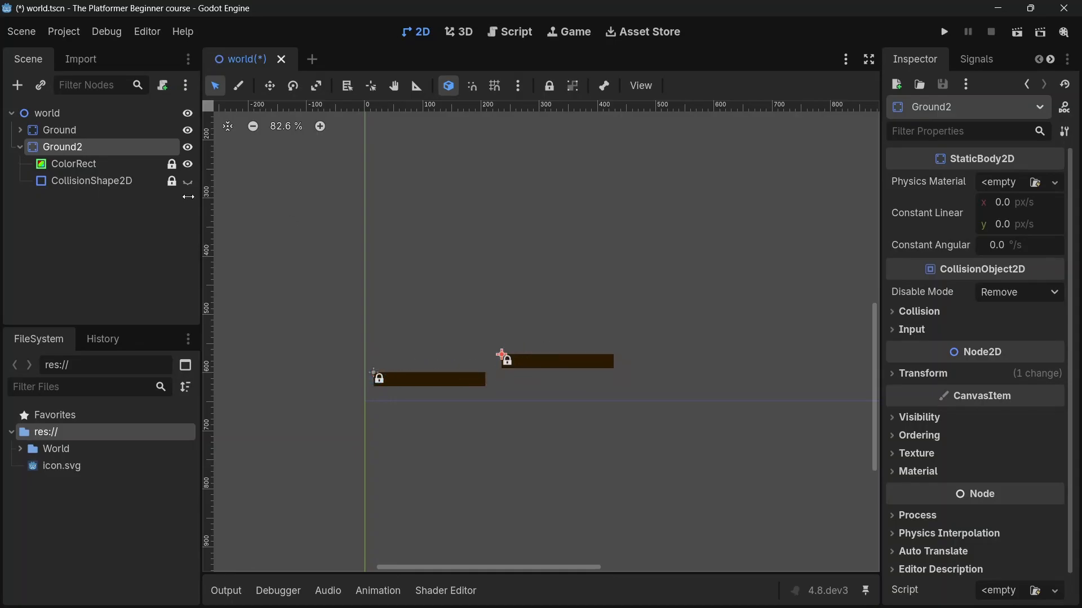
Make the rectangle shape of Ground2's CollisionShape2D unique so it no longer shares the original's resource
left_click(21, 147)
left_click(20, 146)
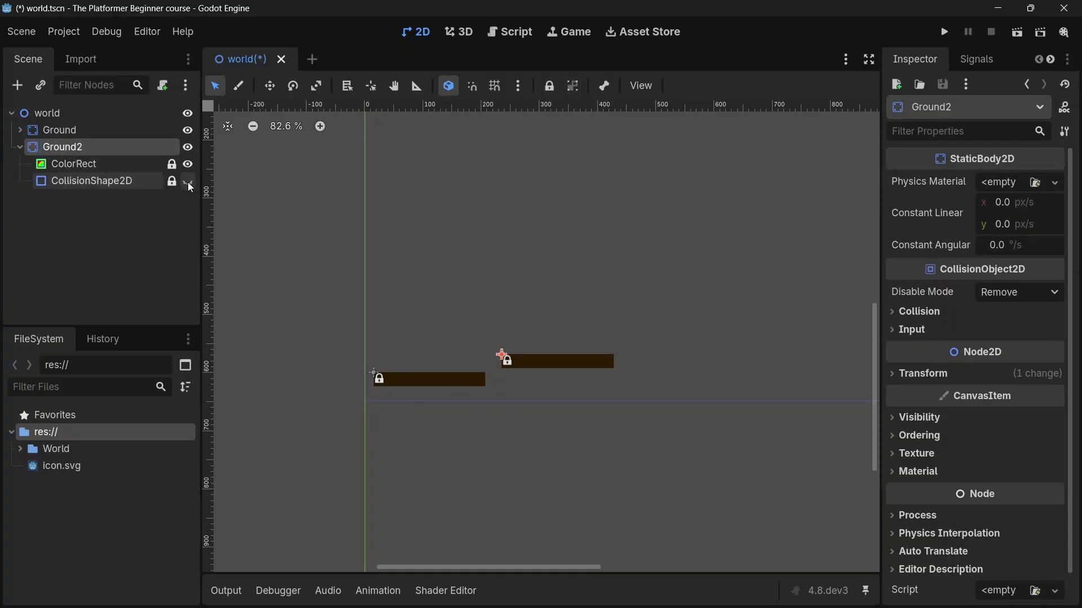
left_click(85, 169)
left_click(73, 181)
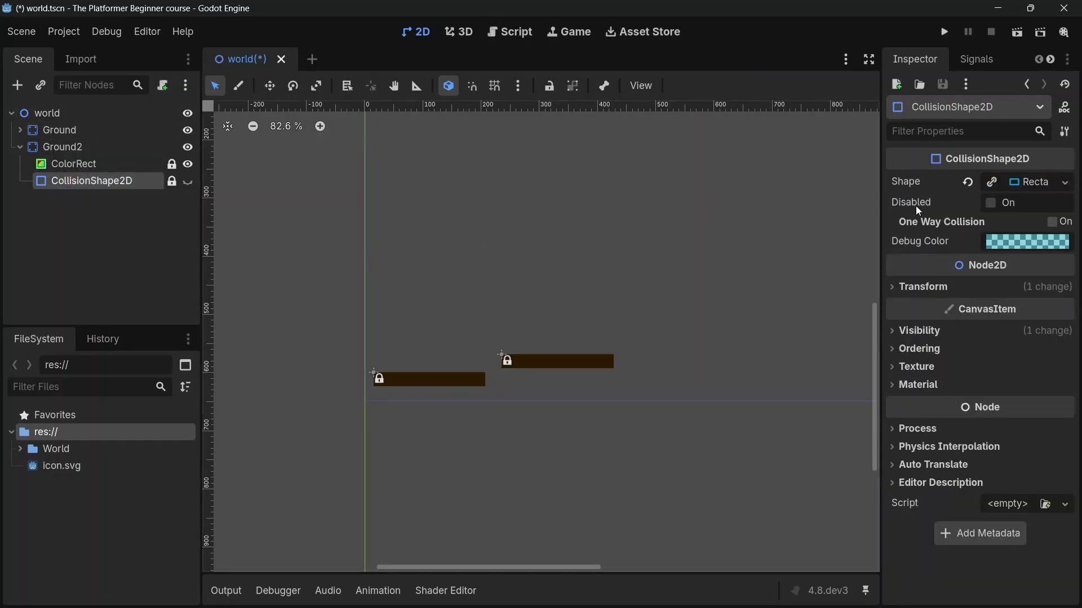
left_click(993, 184)
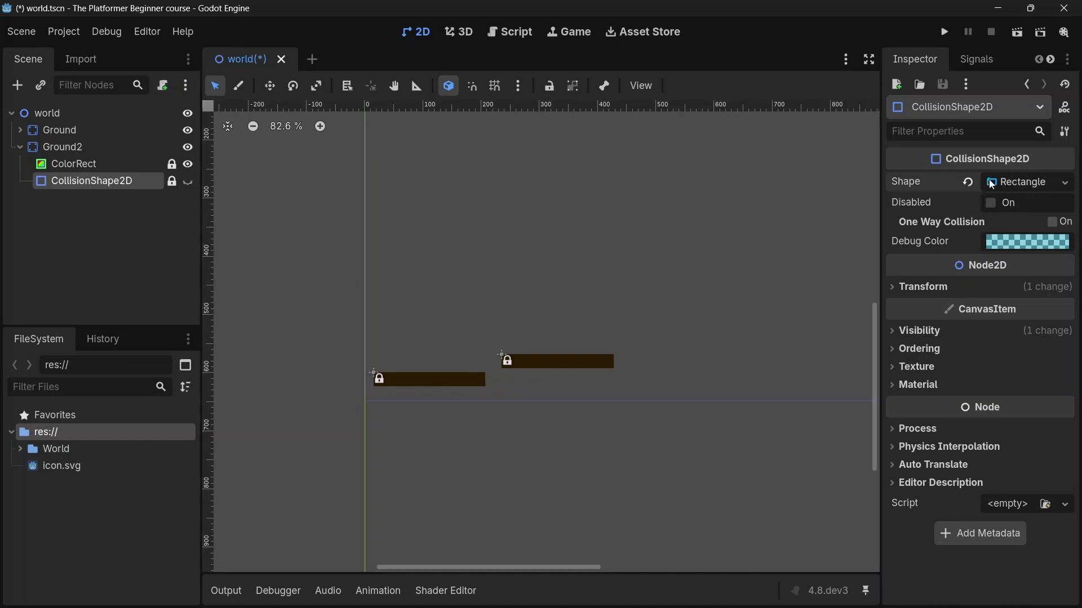
Show Ground2's CollisionShape2D in the editor and unlock both the ColorRect and the CollisionShape2D
left_click(183, 180)
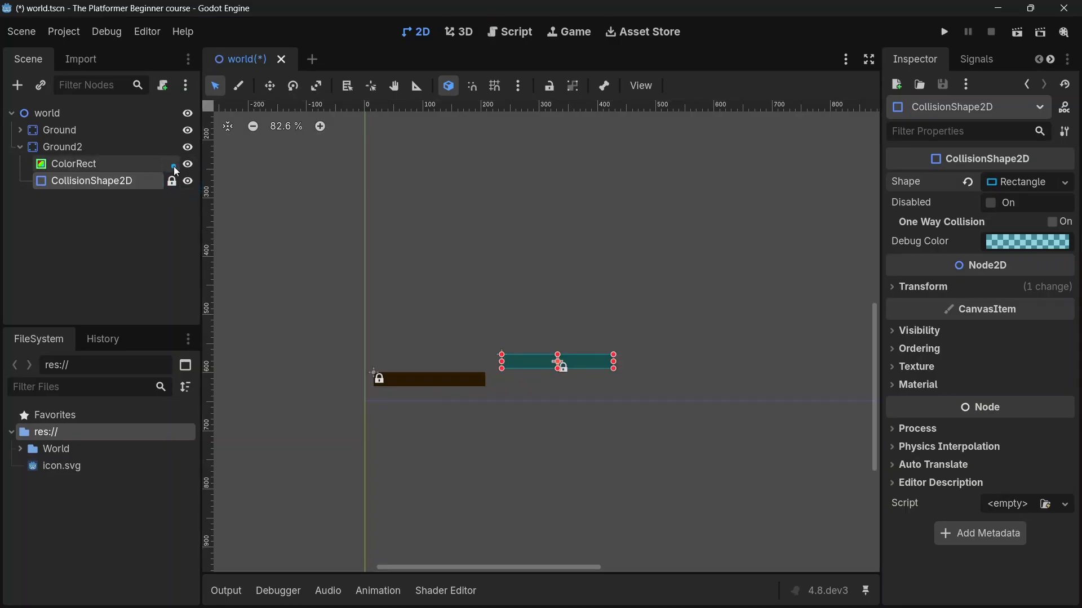
left_click(173, 180)
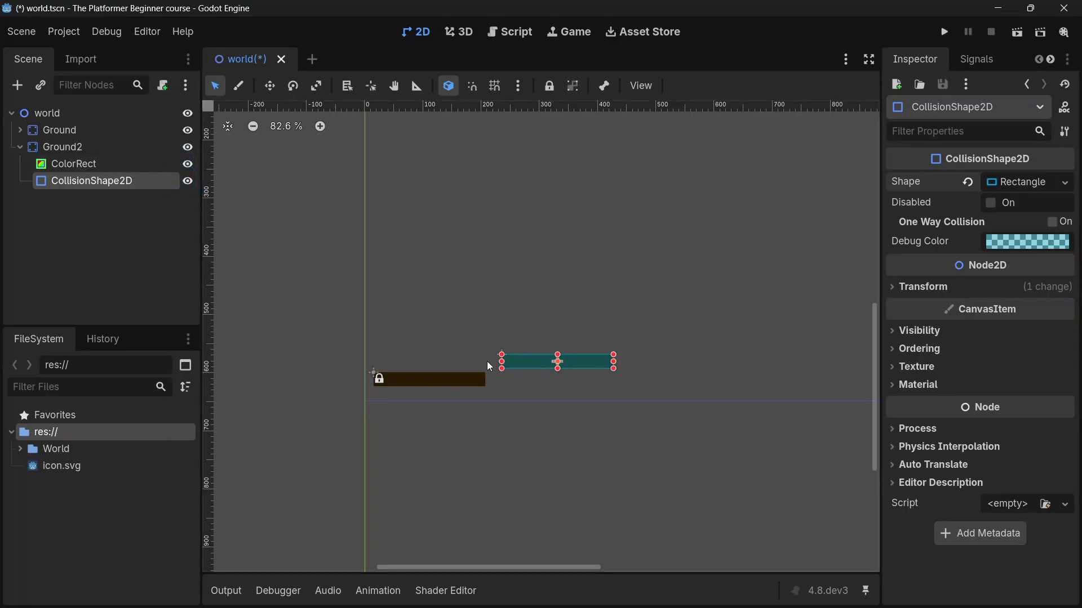
Set the width of Ground2's ColorRect to 260 px in its layout transform
scroll(458, 323, "down", 5)
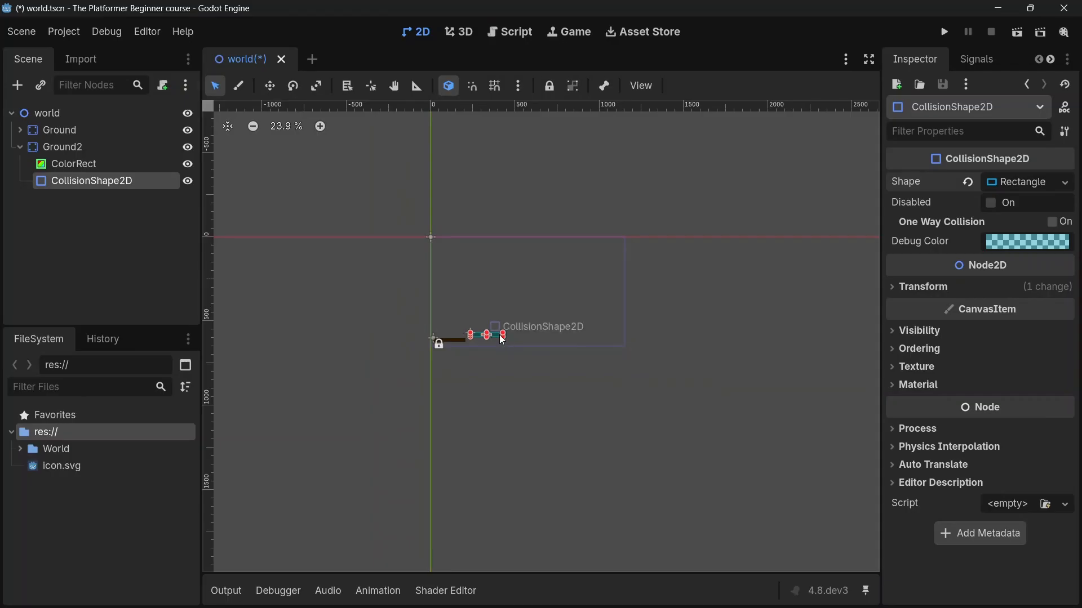
scroll(499, 335, "up", 10)
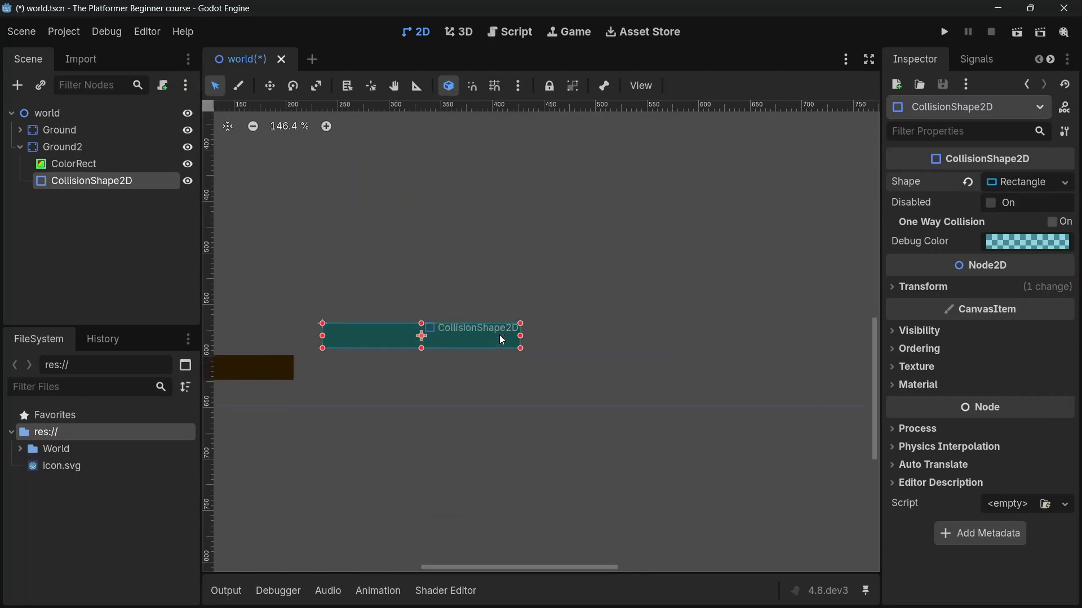
left_click(96, 165)
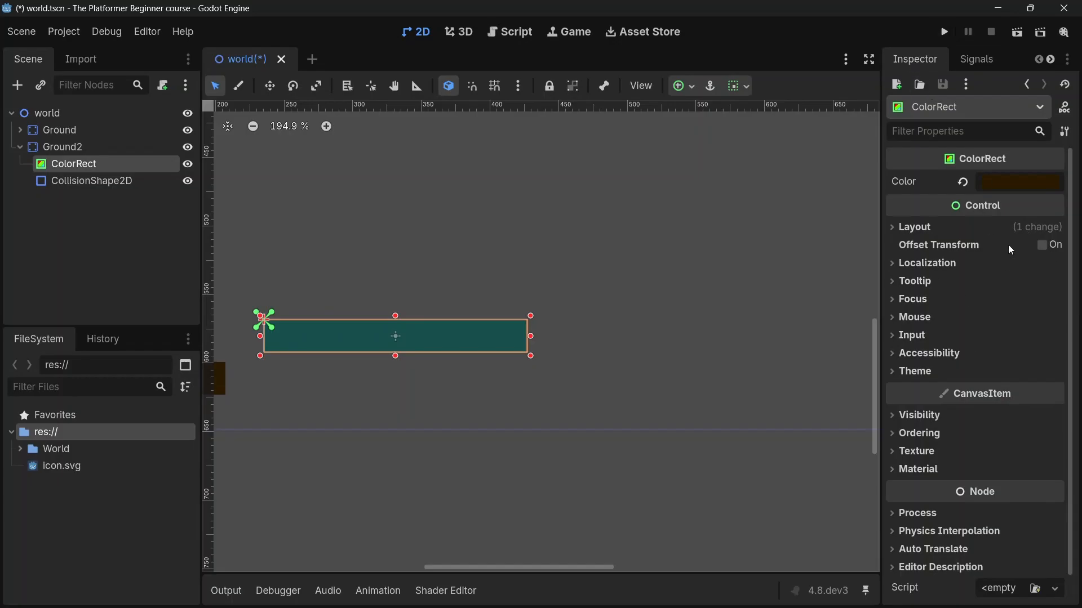
left_click(909, 227)
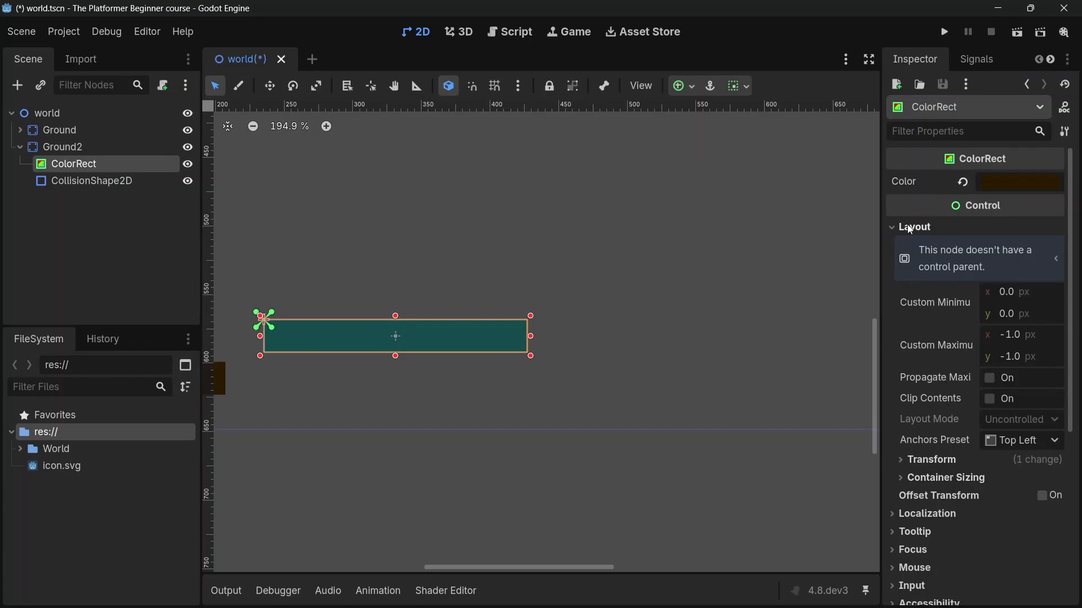
left_click(900, 470)
scroll(902, 464, "down", 3)
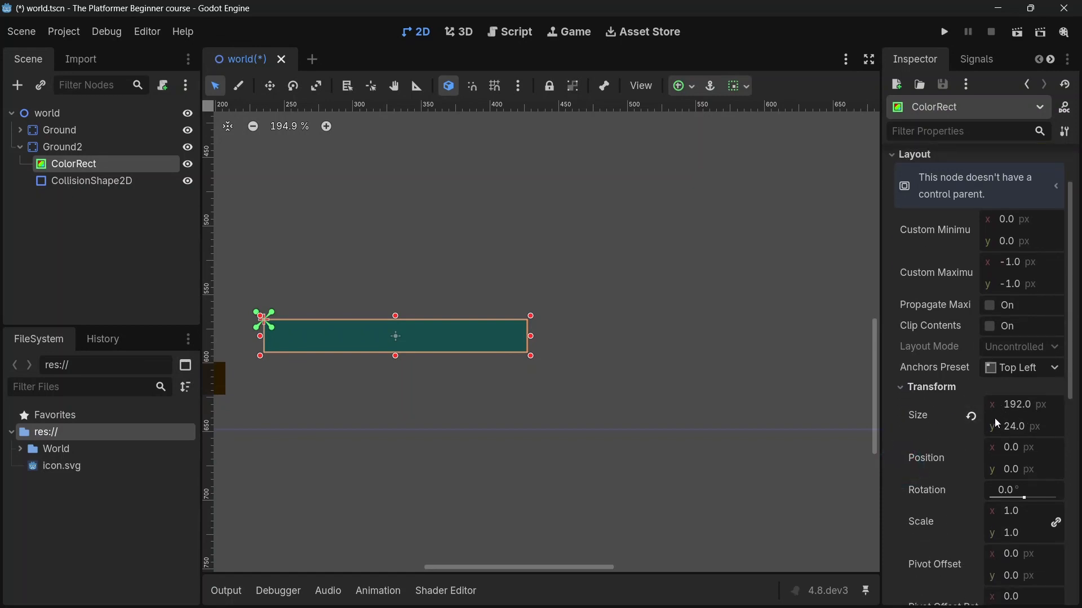
left_click(1023, 406)
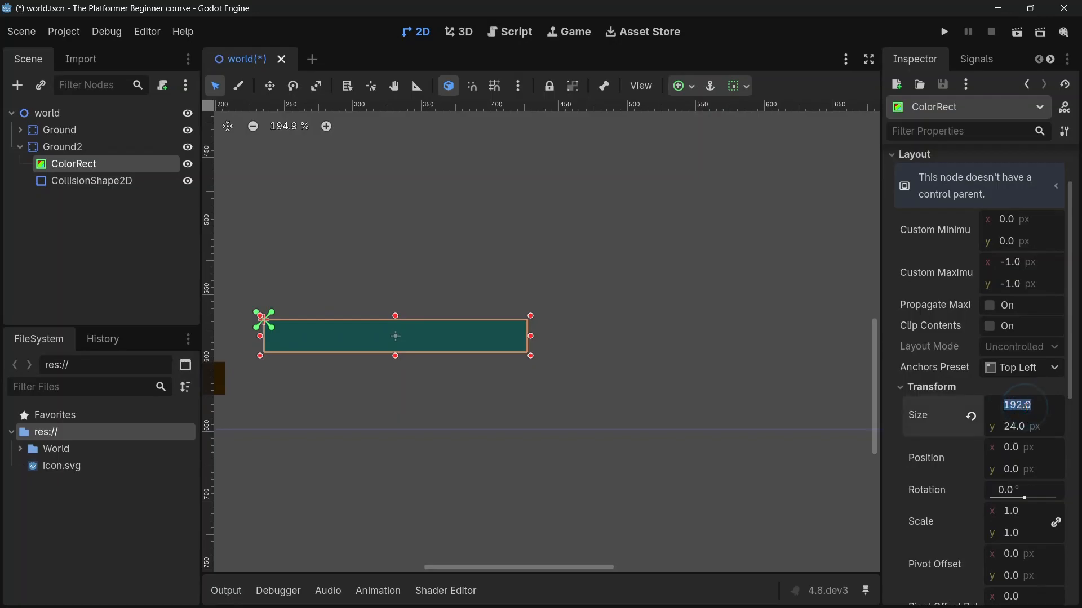
type("260")
key("Return")
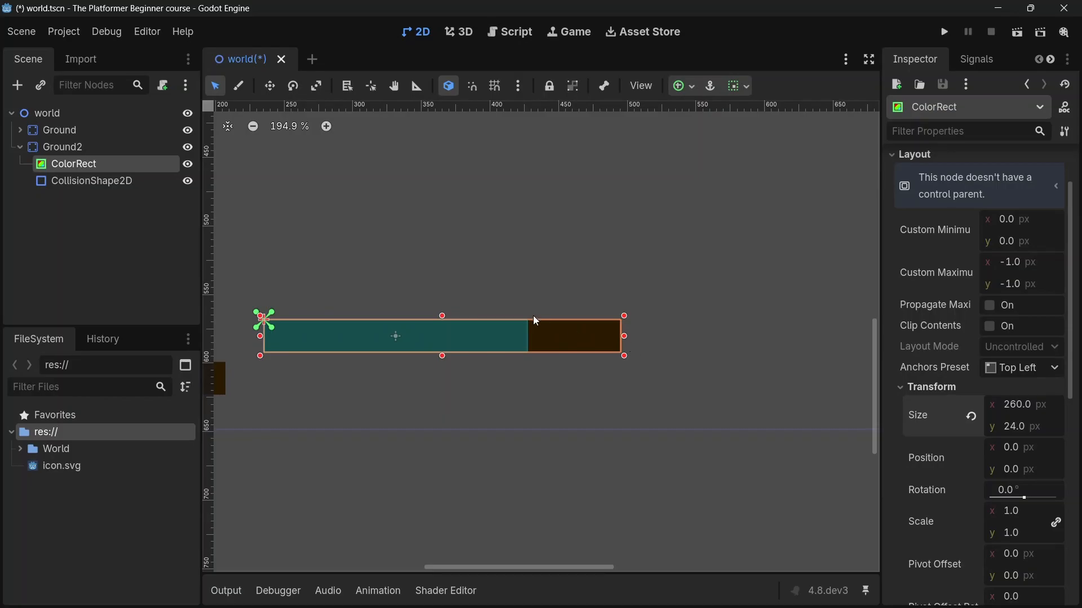
Set the width of Ground2's ColorRect to 350 px and save the scene
left_click(1030, 403)
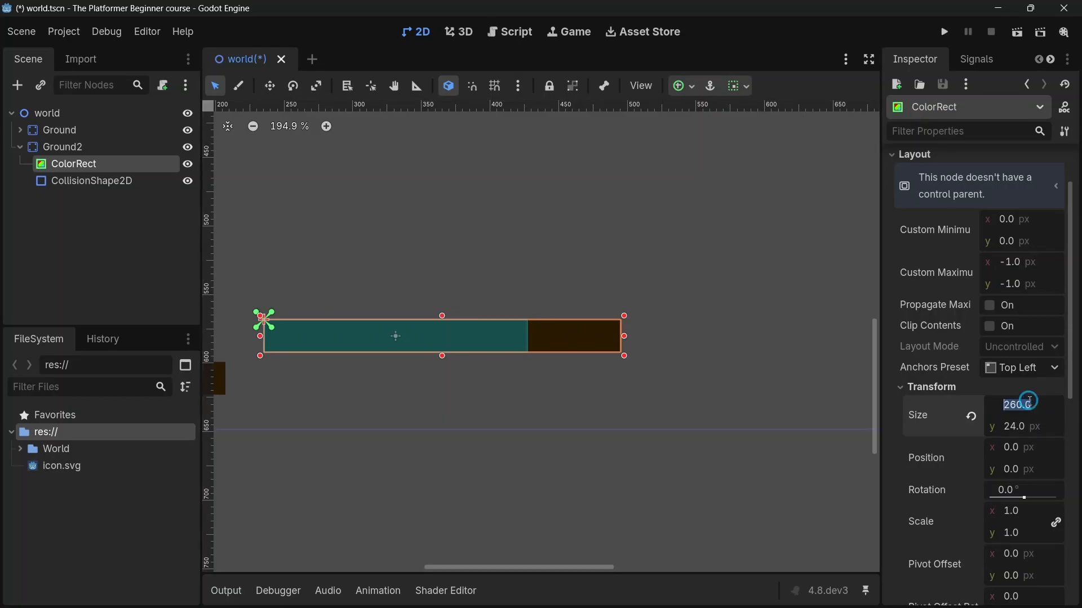
type("350")
key("Return")
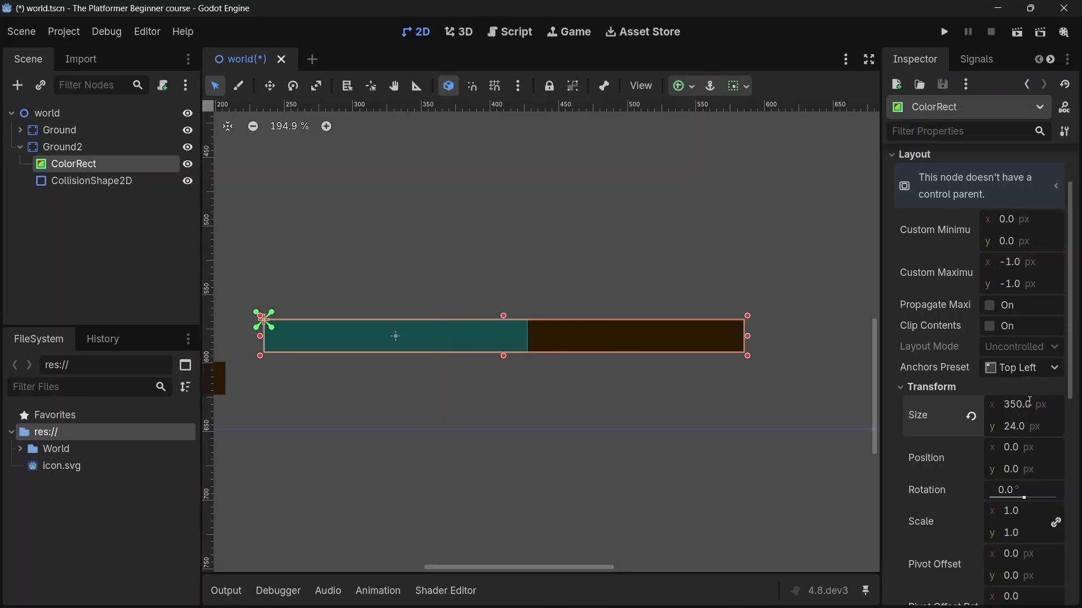
key("ctrl+s")
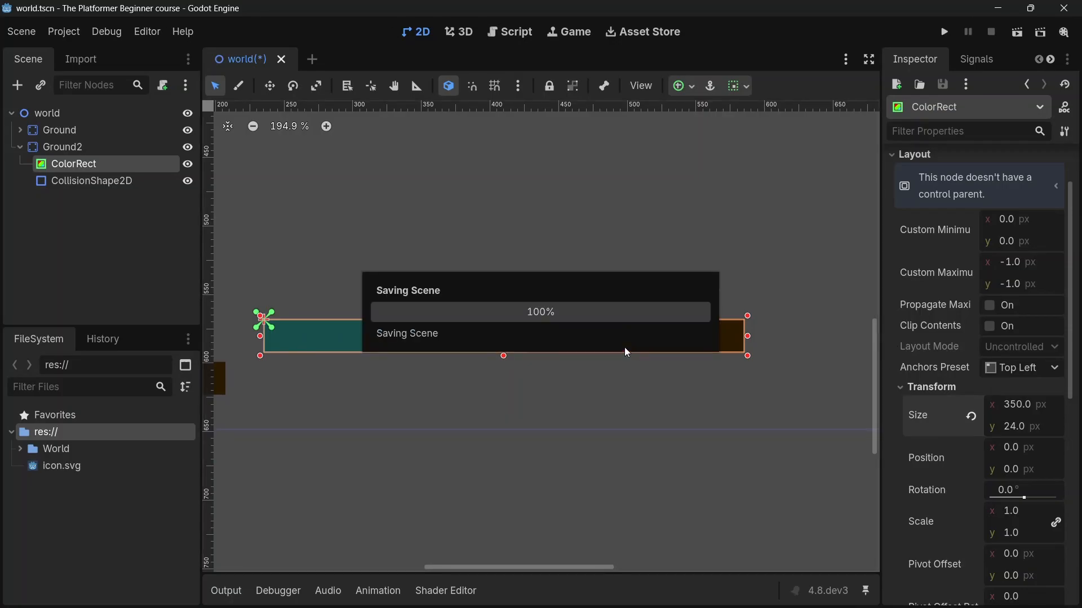
Open the transform and rectangle shape properties of Ground2's CollisionShape2D
left_click(120, 186)
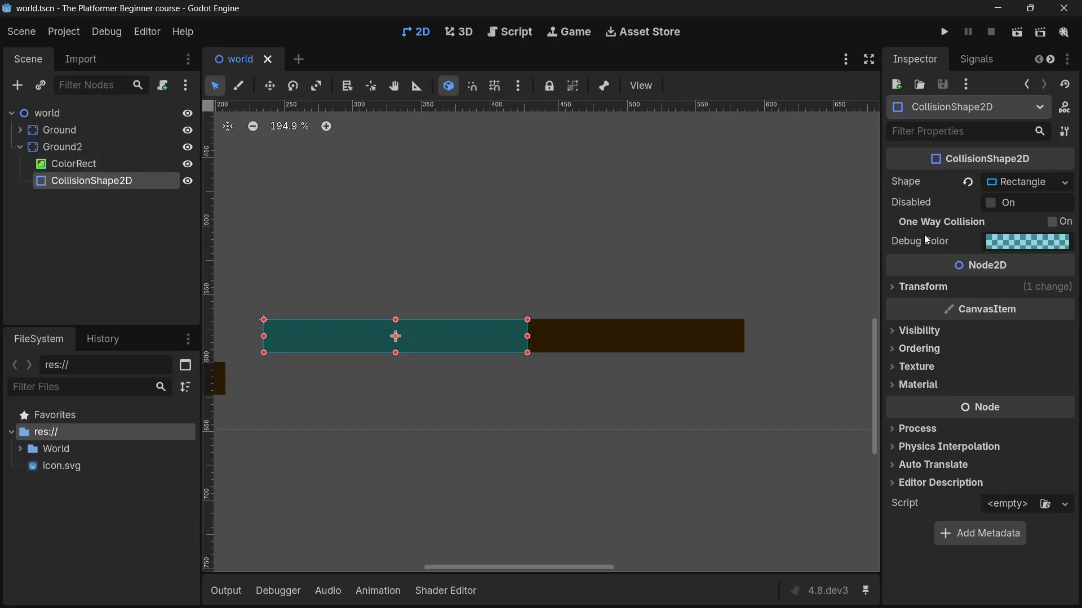
left_click(929, 287)
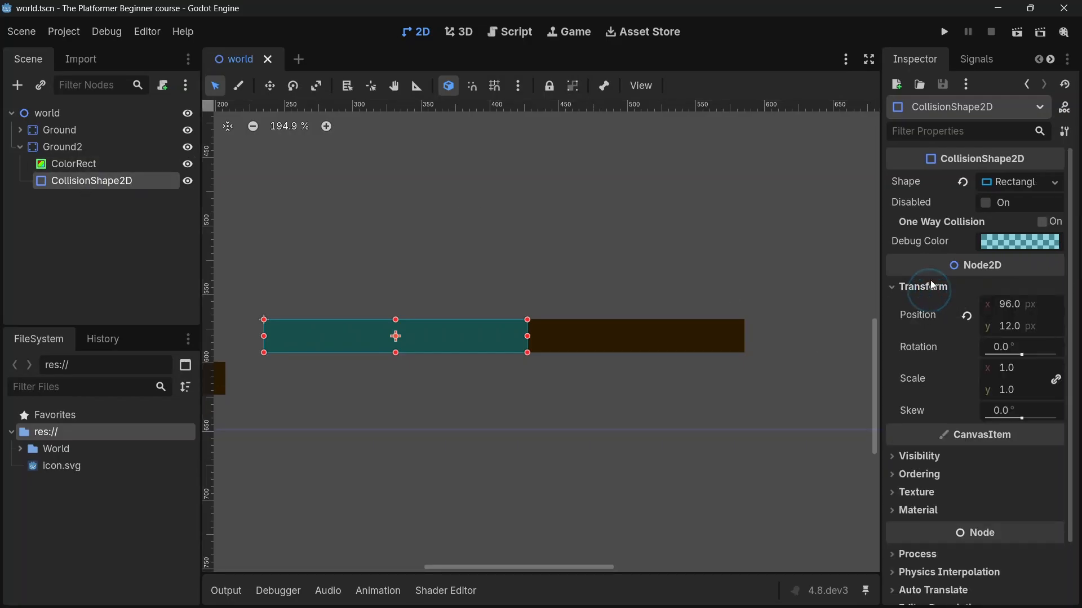
left_click(1022, 181)
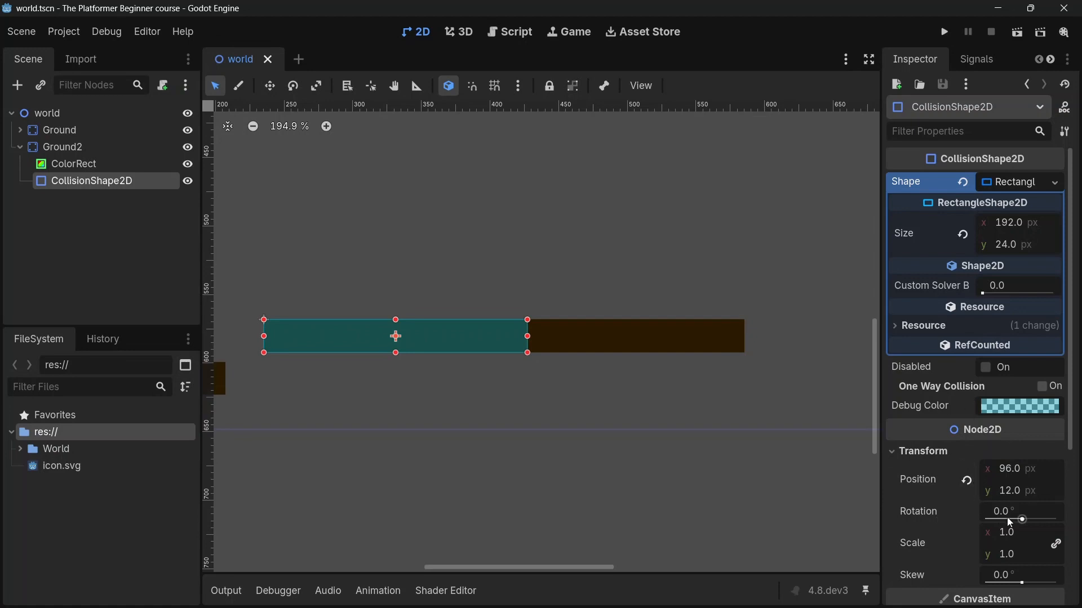
Try a scale of 2 on Ground2's CollisionShape2D and reset the scale to its default
left_click(1023, 533)
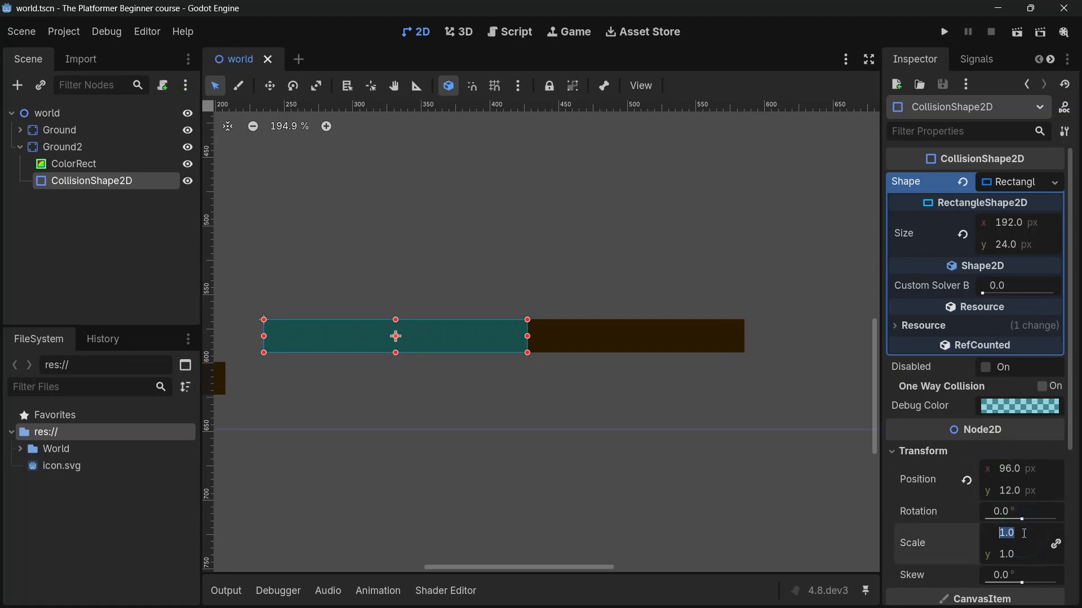
type("2")
key("Return")
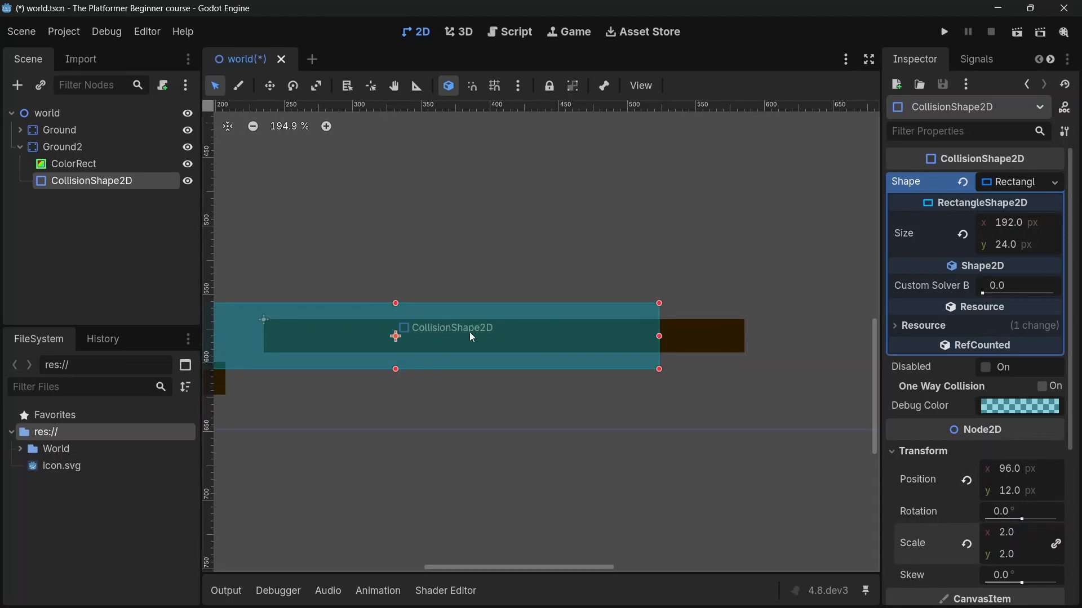
left_click(966, 544)
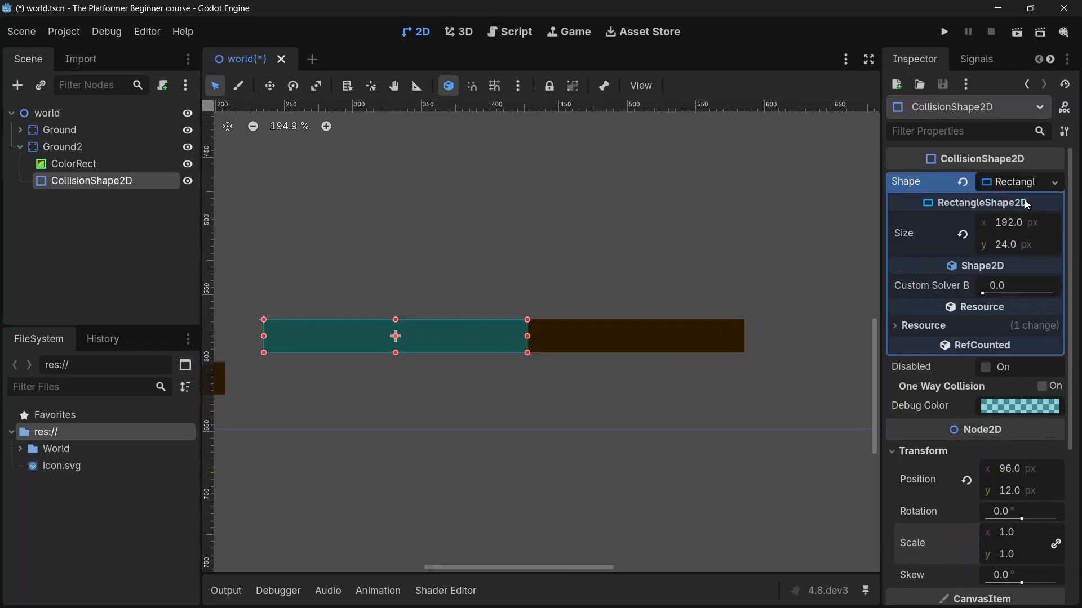
left_click(1023, 182)
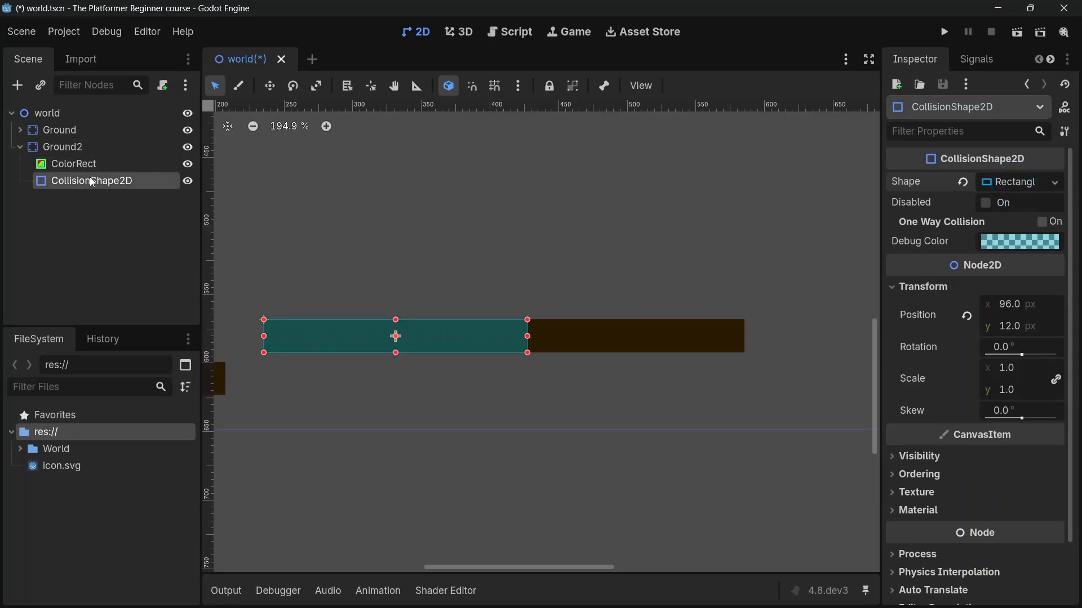
Set the width of the rectangle shape in Ground2's CollisionShape2D to 350 px
left_click(996, 183)
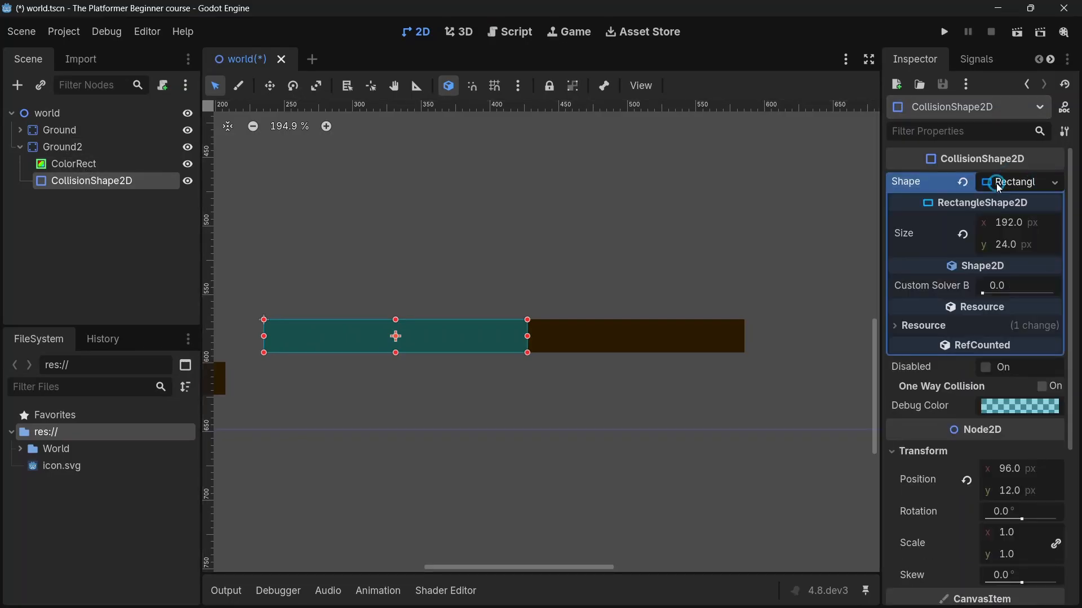
left_click(1029, 224)
type("35")
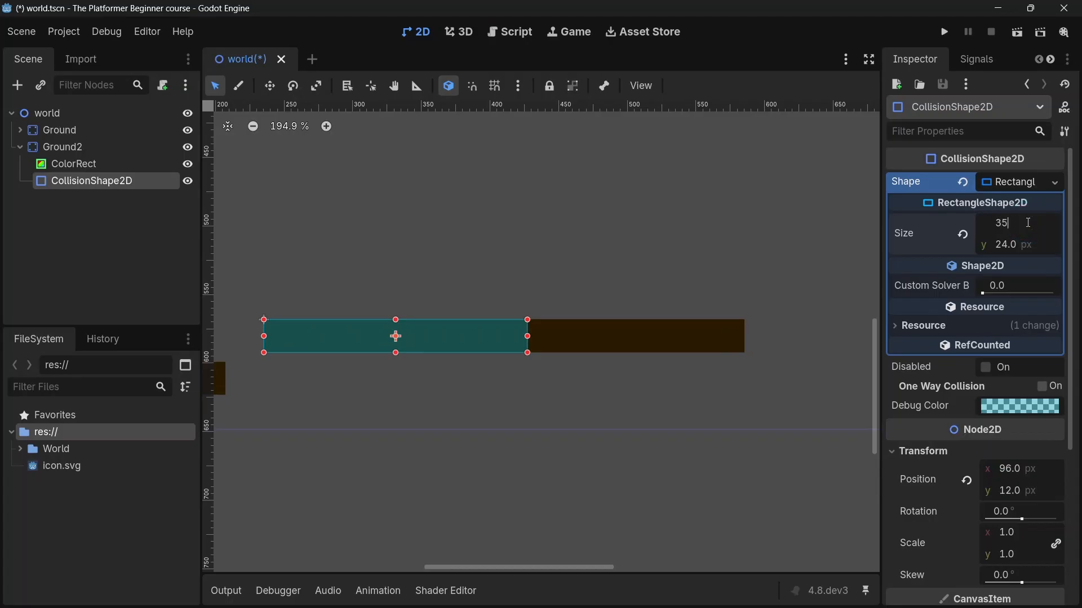
type("0")
key("Return")
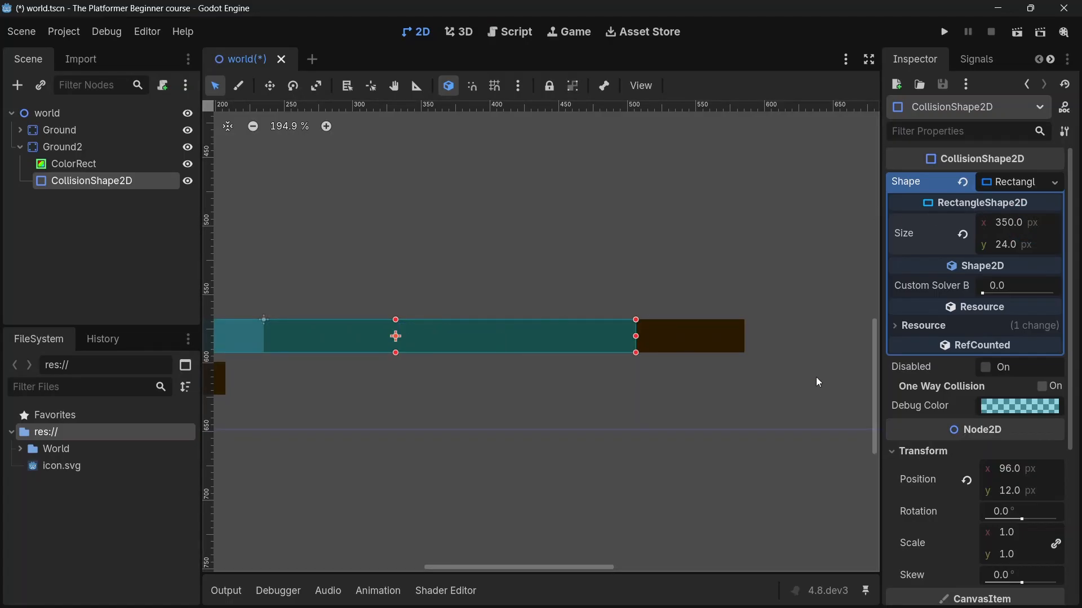
Nudge Ground2's CollisionShape2D horizontally to x 175 px, y 12 px so it exactly covers the brown ColorRect
left_click(967, 480)
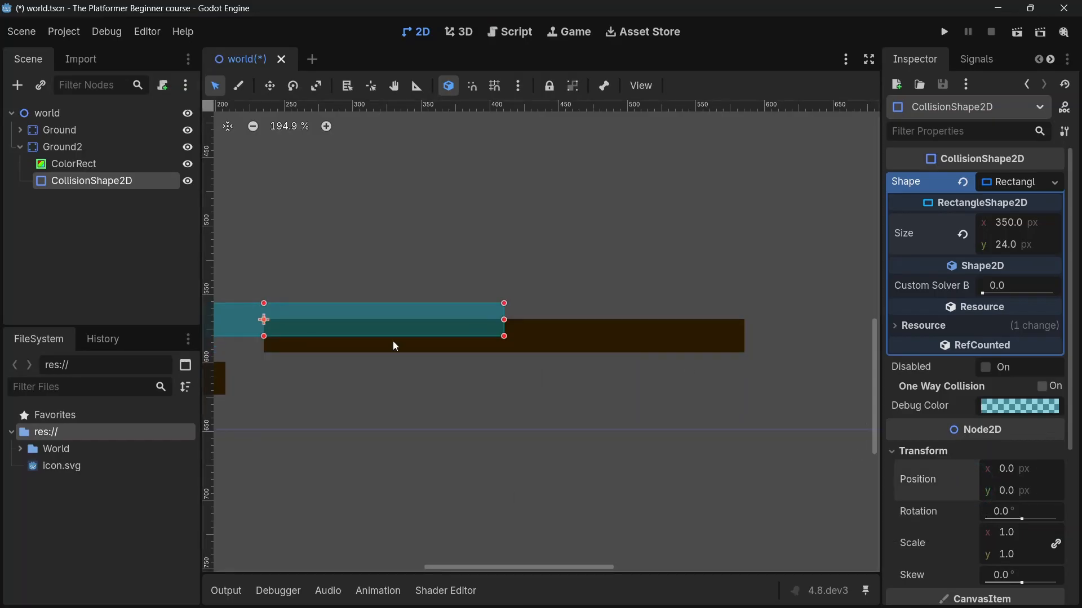
key("ctrl+z")
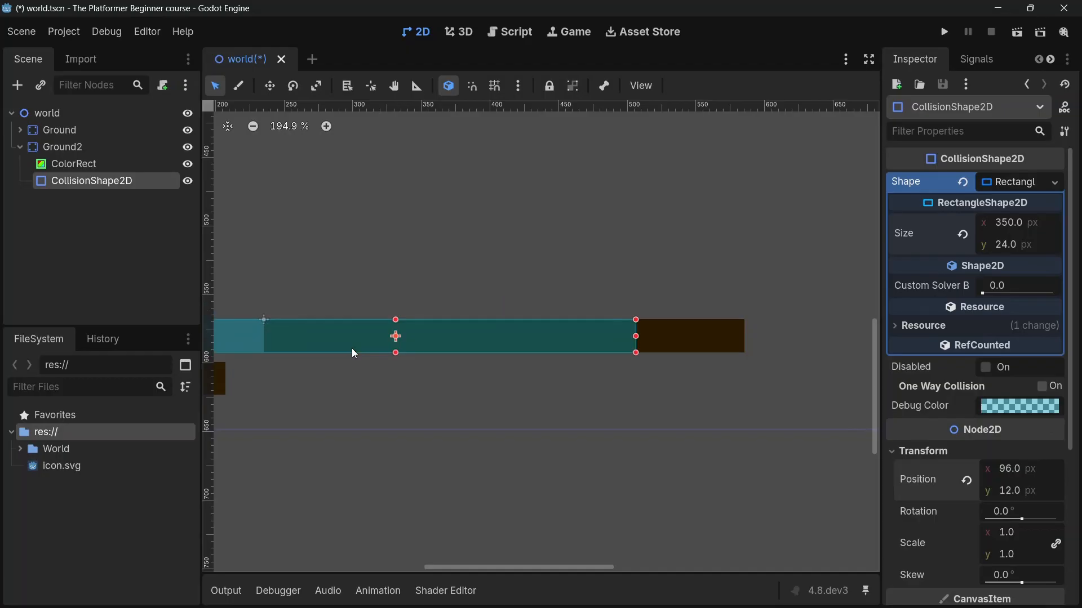
key("Right")
key("Right")
key("Right")
key("Right")
key("Right")
key("Right")
key("Right")
key("Right")
key("Right")
key("Right")
key("Right")
key("Right")
key("Right")
key("Right")
key("Right")
key("Right")
key("Right")
key("Right")
key("Right")
key("Right")
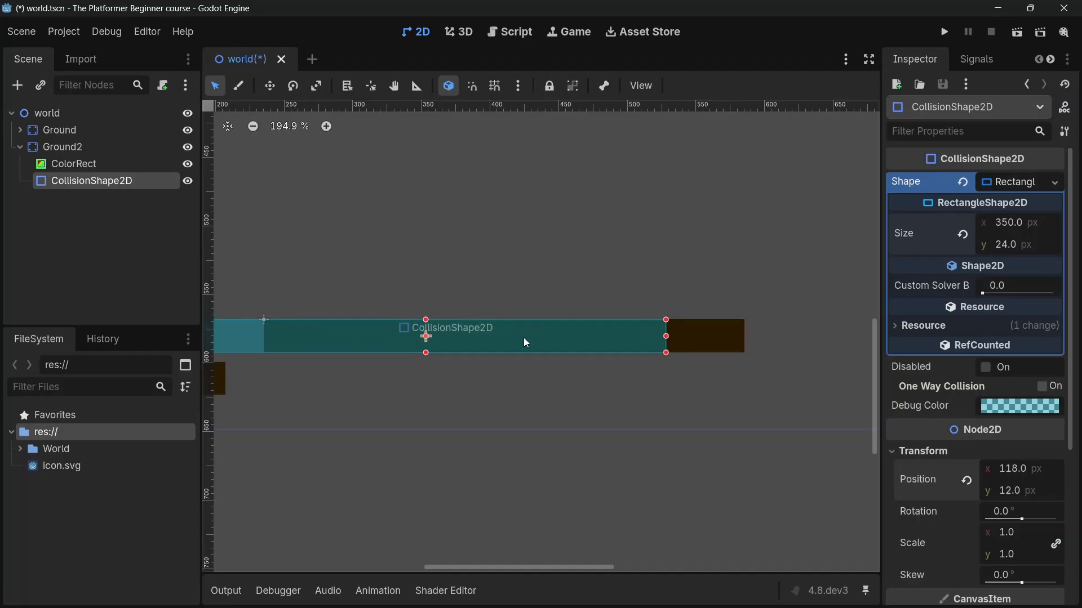
key("Right")
key("Right")
key("Right")
key("Right")
key("Right")
key("Right")
key("Right")
key("Right")
key("Right")
key("Right")
key("Right")
key("Right")
key("Right")
key("Right")
key("Right")
key("Right")
key("Right")
key("Right")
key("Right")
key("Right")
key("Right")
key("Right")
key("Right")
key("Right")
key("Right")
key("Right")
key("Right")
key("Right")
key("Right")
key("Right")
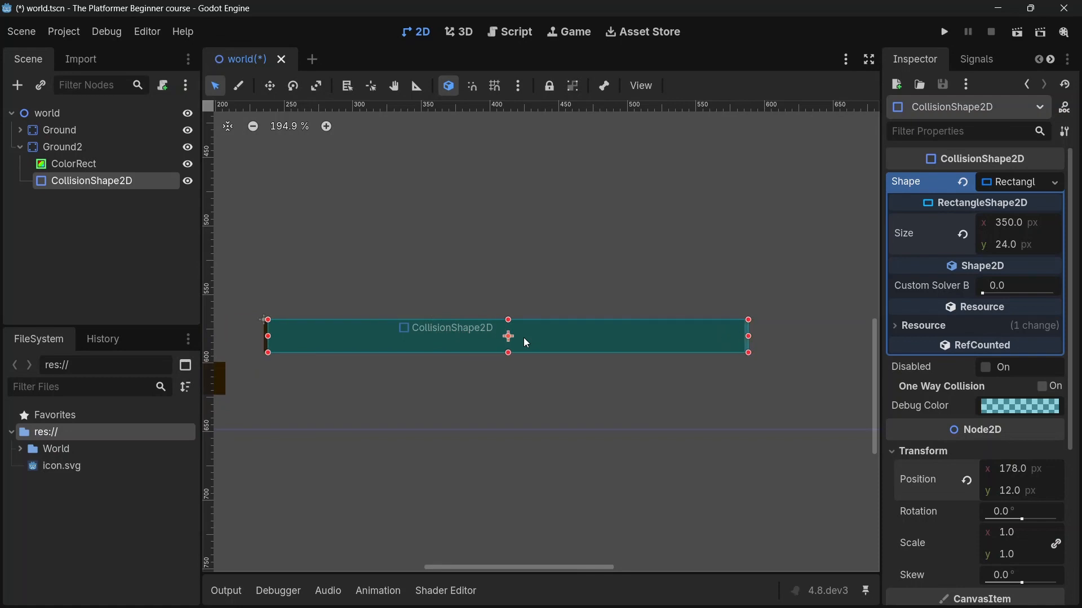
scroll(778, 343, "up", 7)
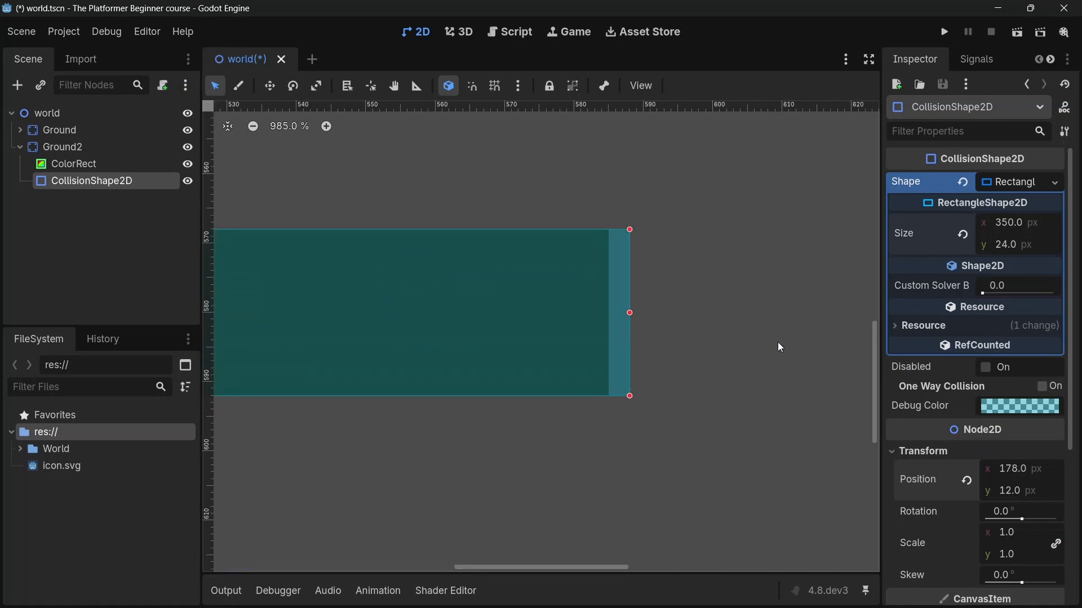
key("Left")
key("Left")
key("Left")
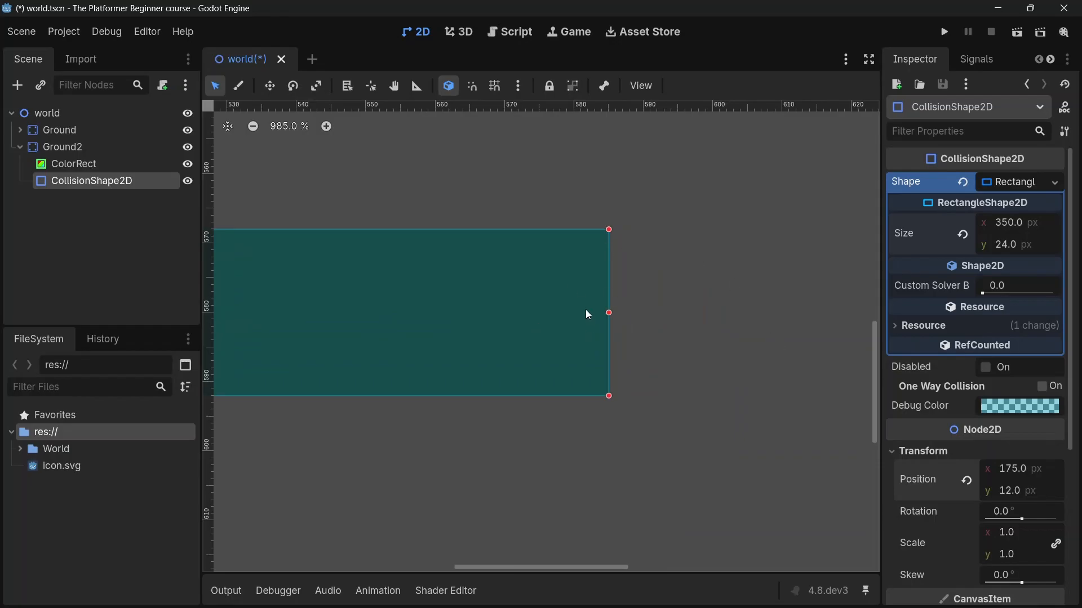
Lock Ground2's CollisionShape2D and ColorRect, hide the CollisionShape2D, and collapse the Ground2 branch
key("ctrl+l")
left_click(188, 182)
left_click(112, 162)
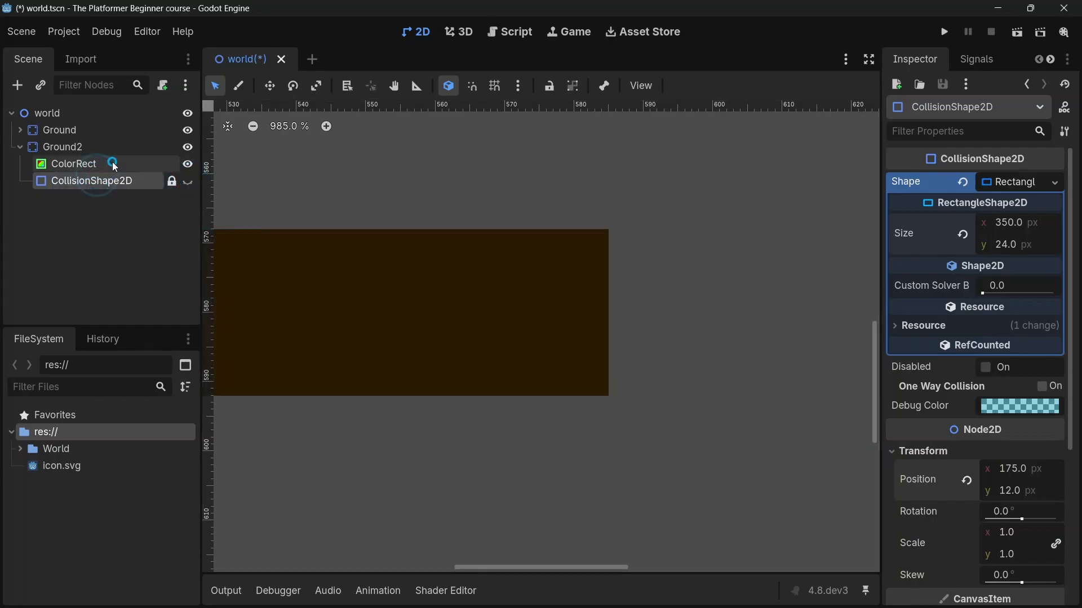
key("ctrl+l")
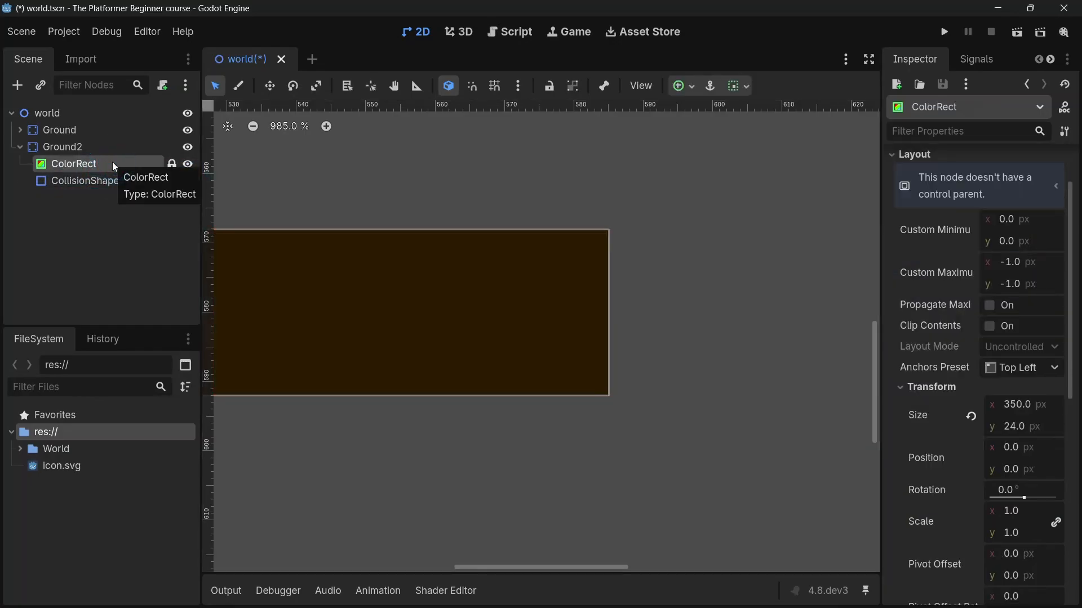
scroll(582, 307, "down", 15)
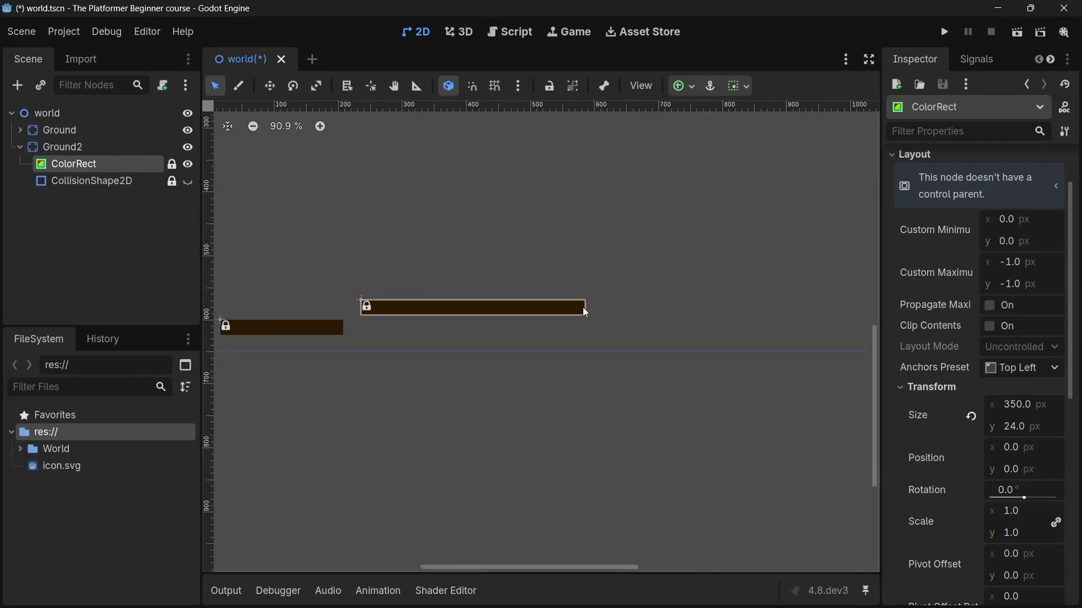
scroll(494, 309, "up", 4)
scroll(494, 308, "up", 3)
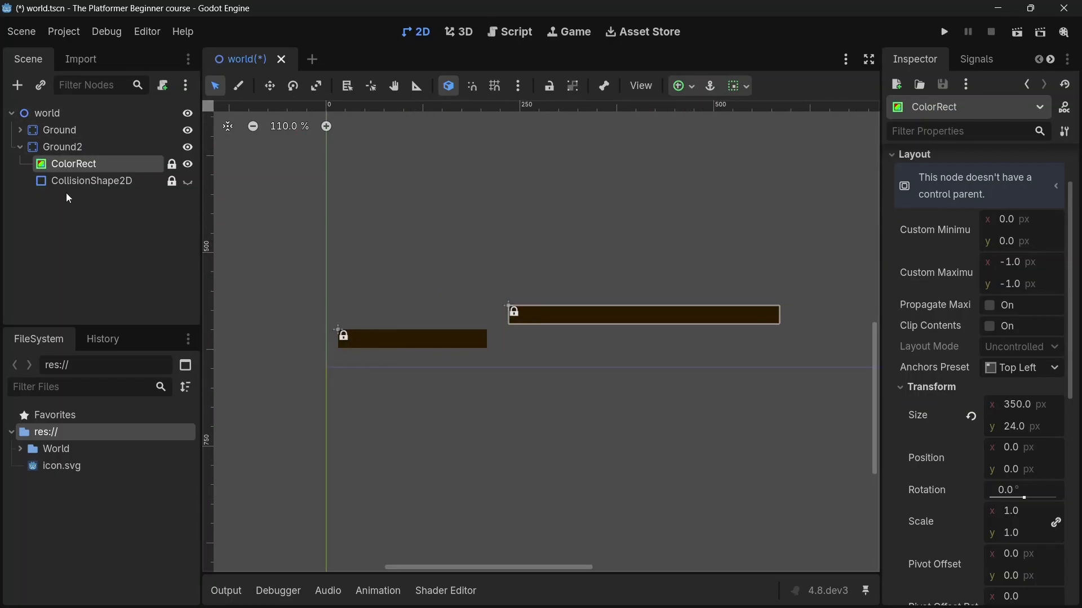
left_click(20, 147)
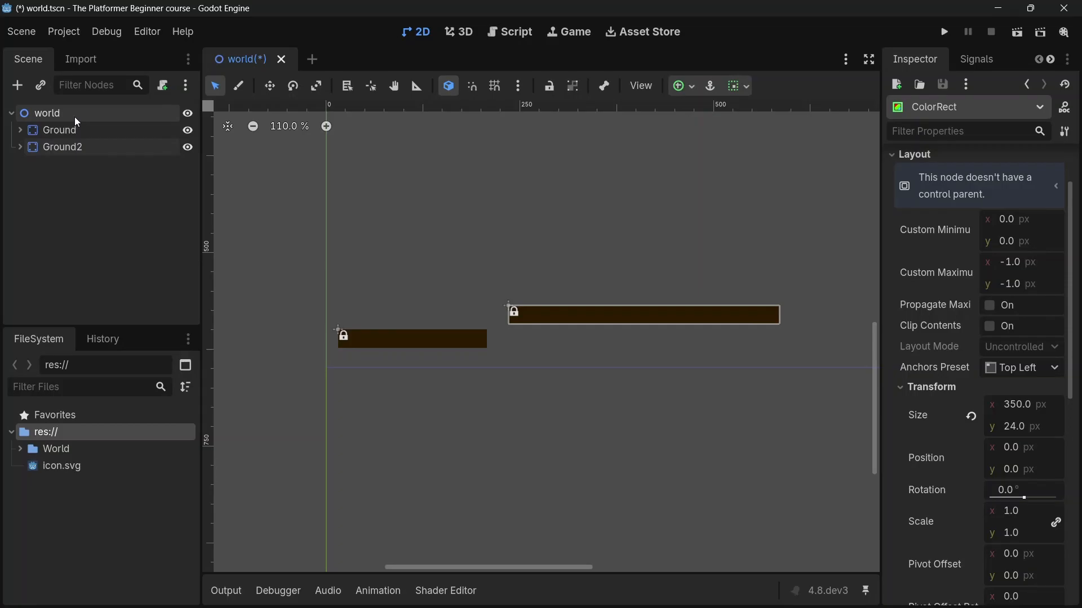
Add a Node2D as a child of the world node and name it Grounds
right_click(45, 116)
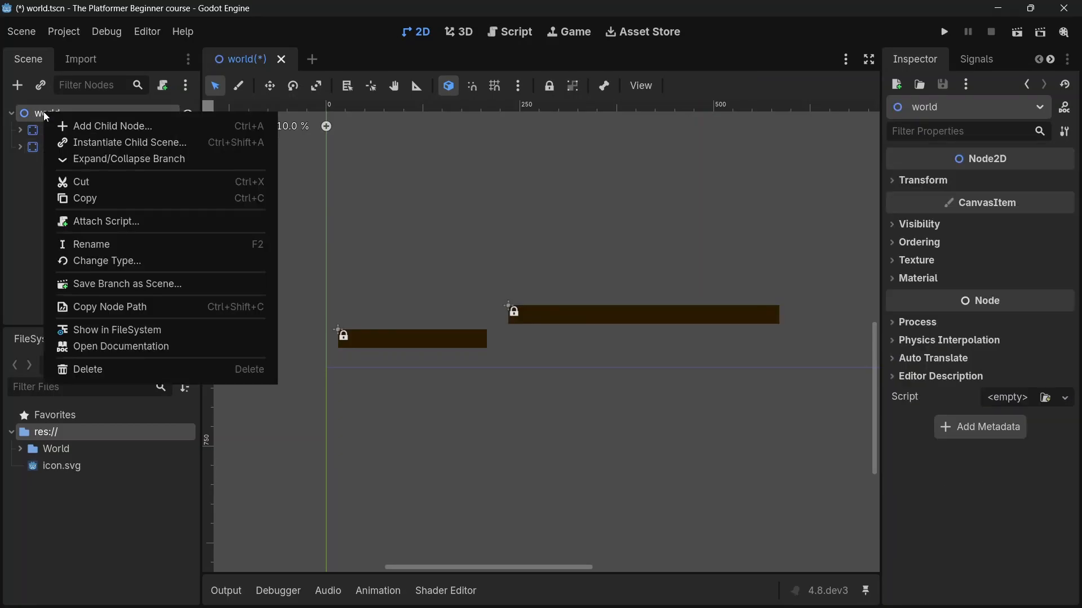
left_click(97, 124)
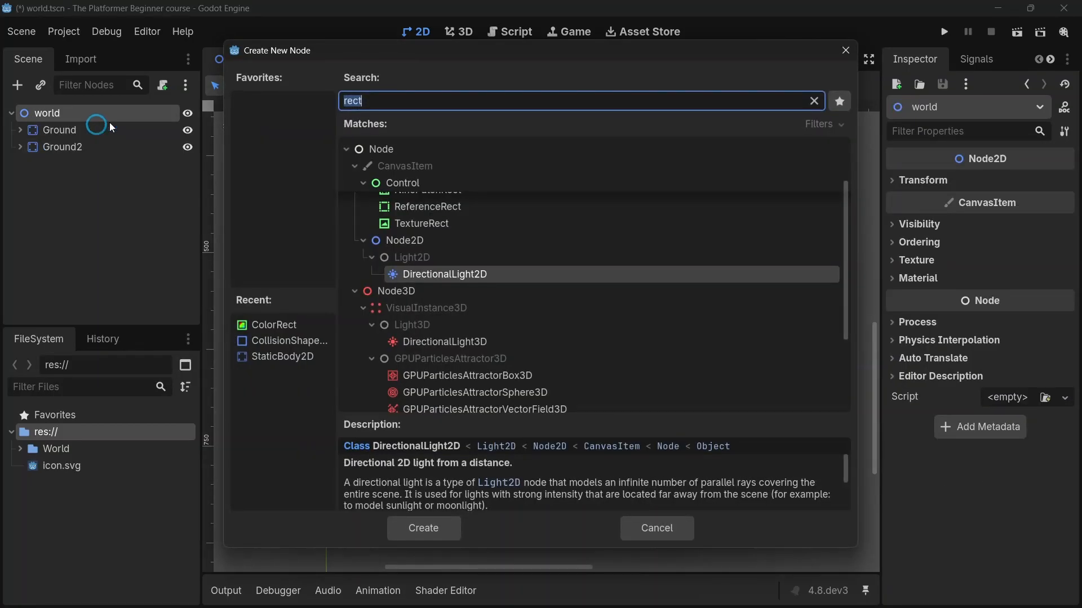
double_click(434, 241)
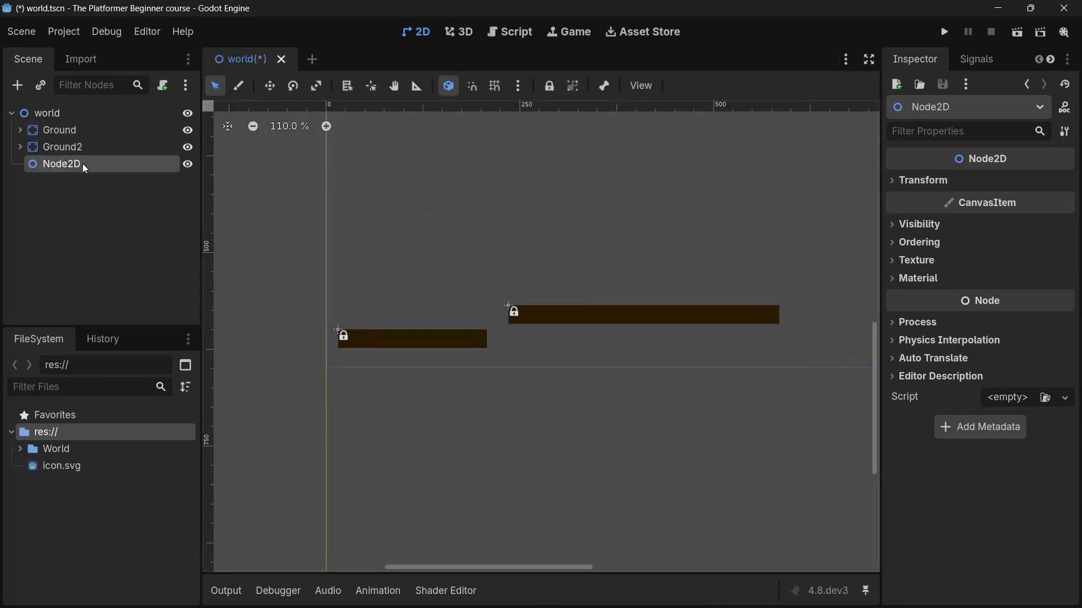
double_click(82, 163)
type("Gr")
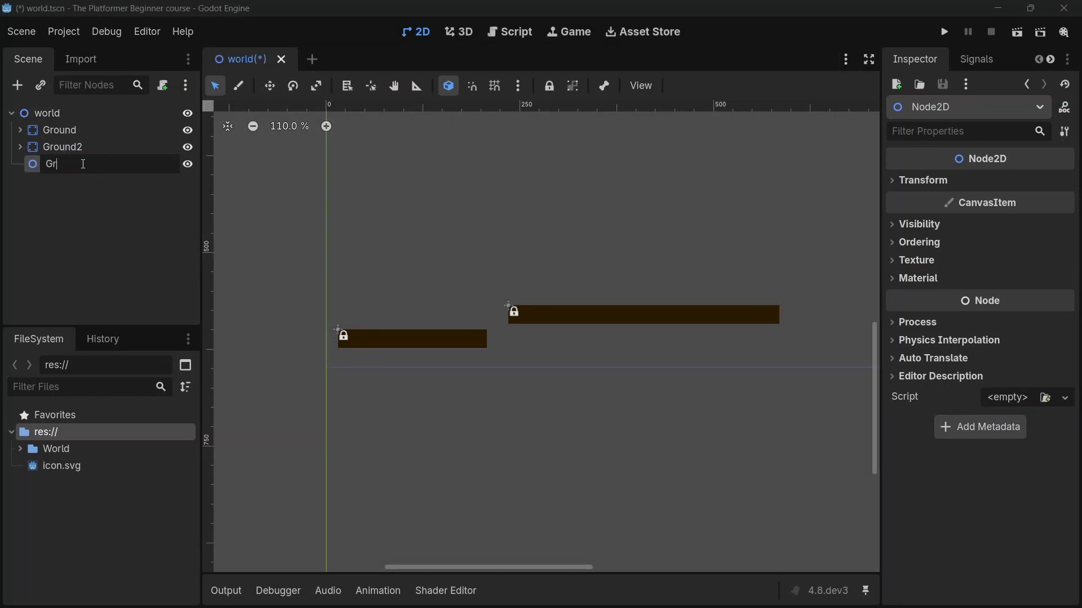
type("ounds")
key("Return")
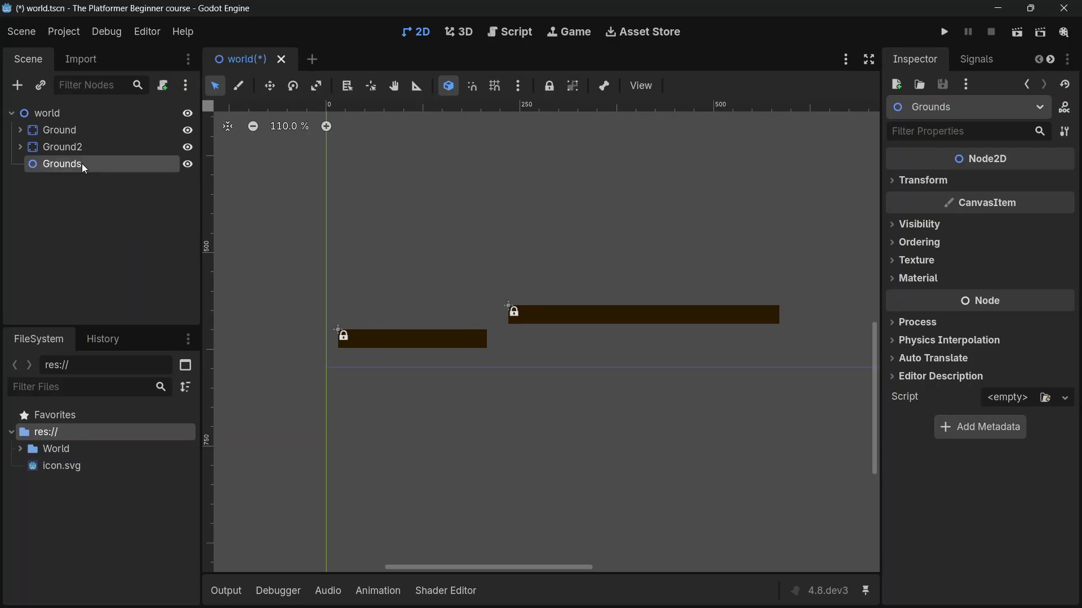
Move the Ground and Ground2 bodies together into the Grounds node as its children
left_click(74, 133)
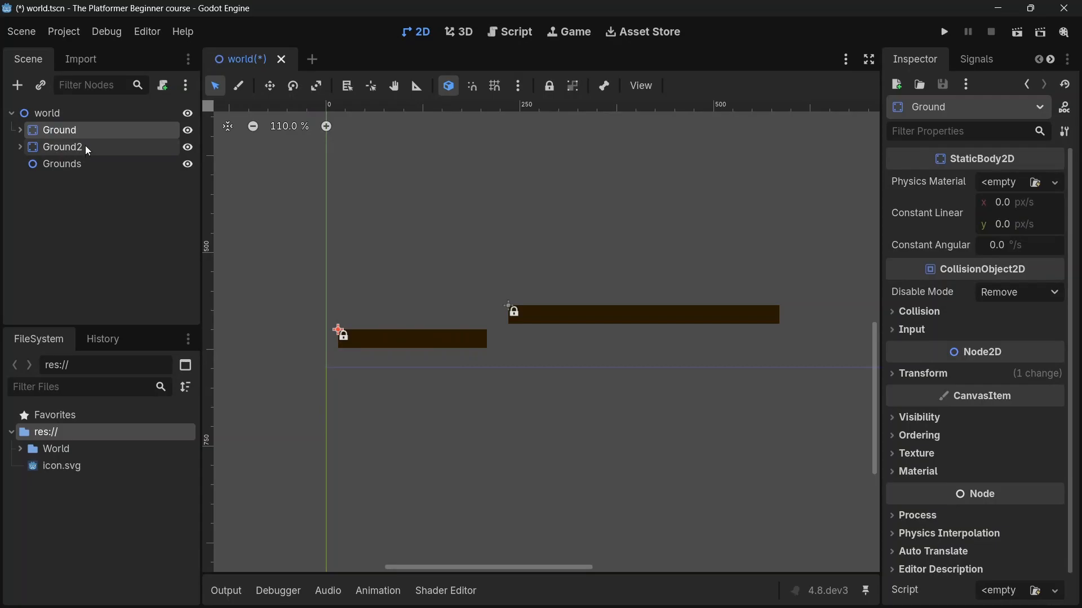
left_click(80, 147, "shift")
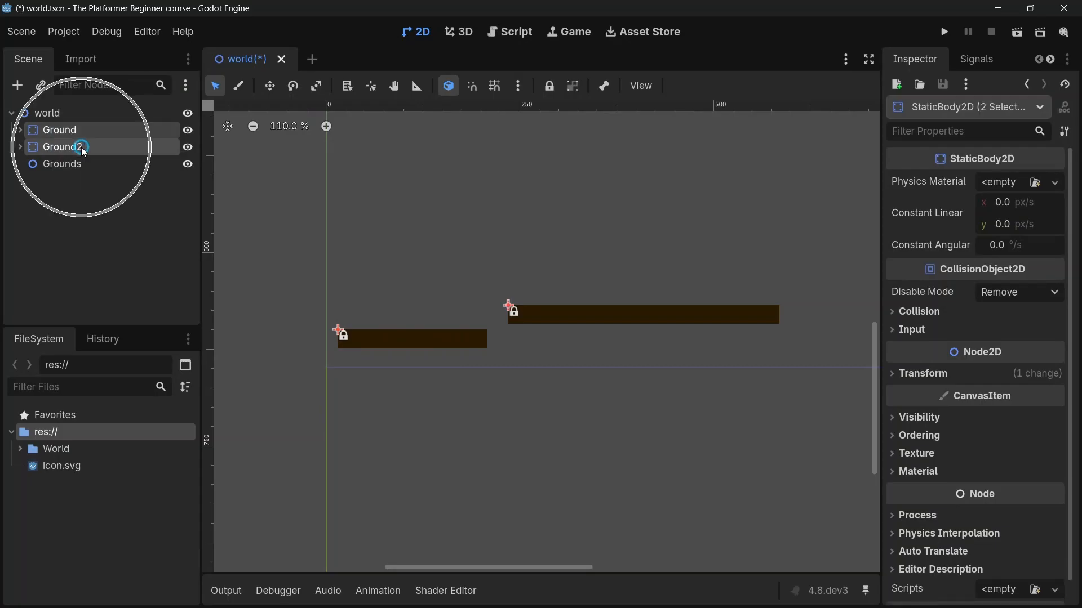
left_click_drag(61, 138, 93, 167)
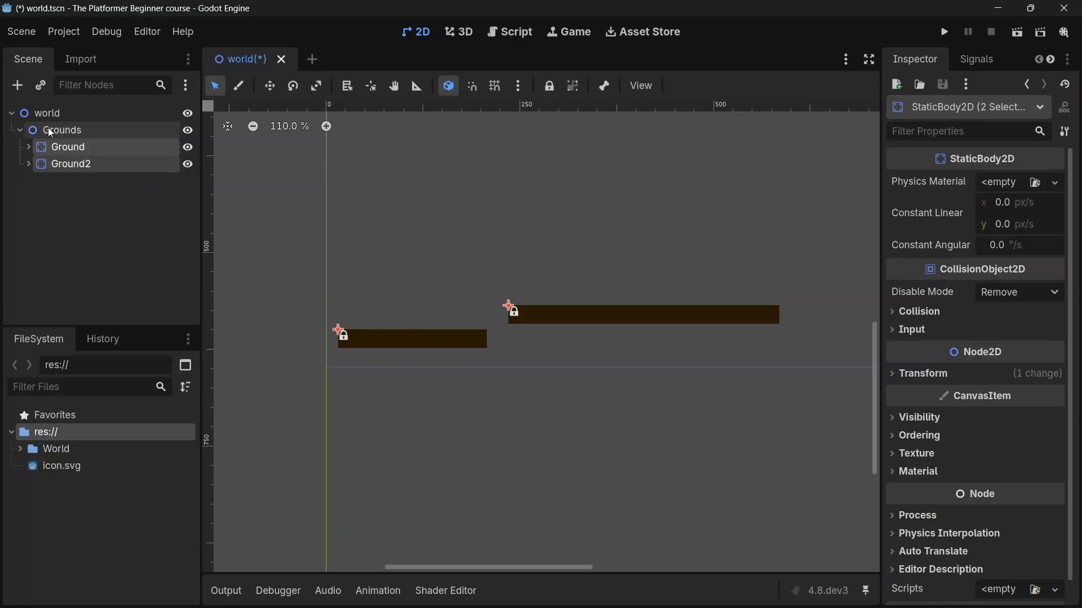
Collapse and re-expand the Grounds branch, and switch the whole group's visibility off and back on
left_click(19, 136)
left_click(19, 137)
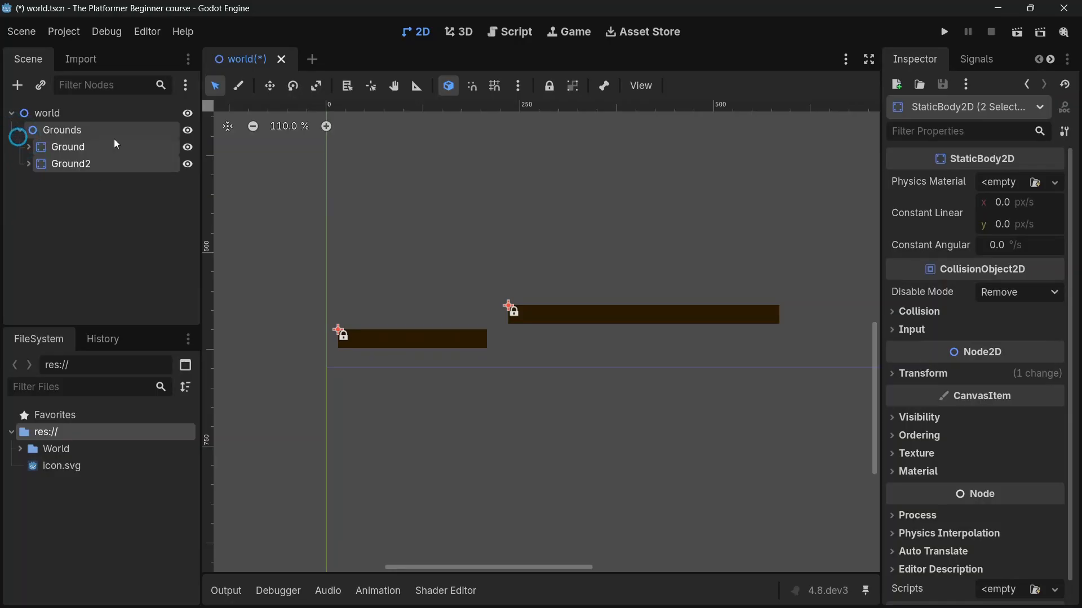
left_click(191, 132)
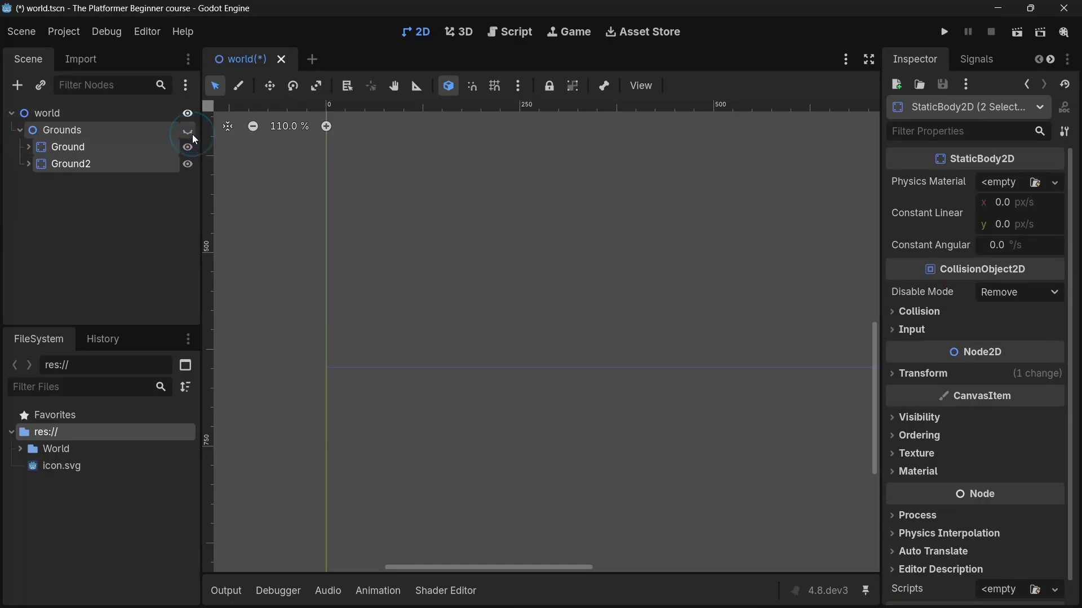
left_click(190, 132)
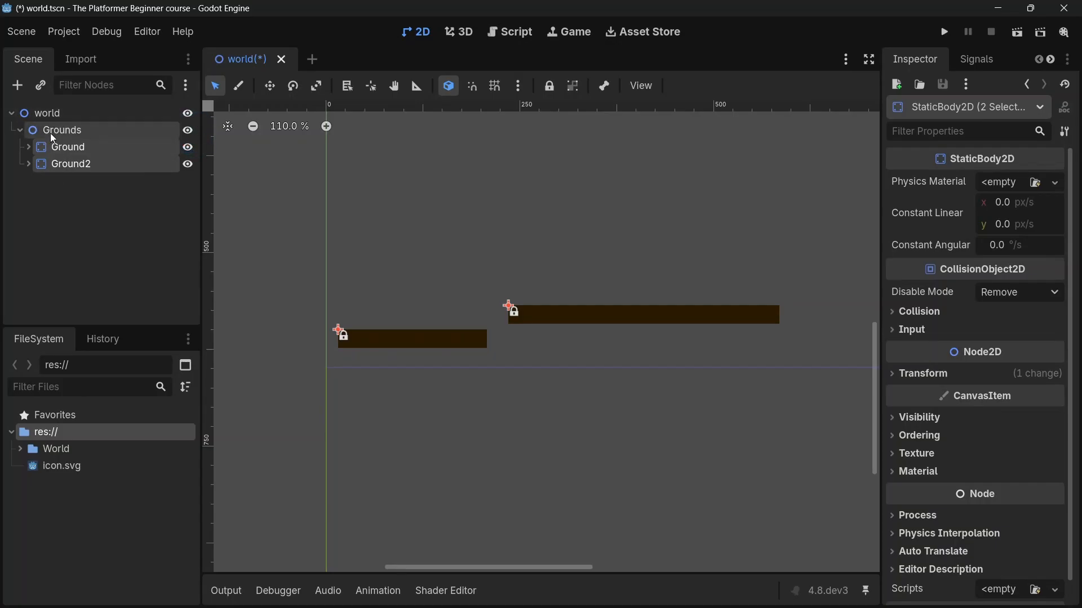
Duplicate the Ground body inside the Grounds node and move the copy below Ground2 in the scene tree
left_click(69, 130)
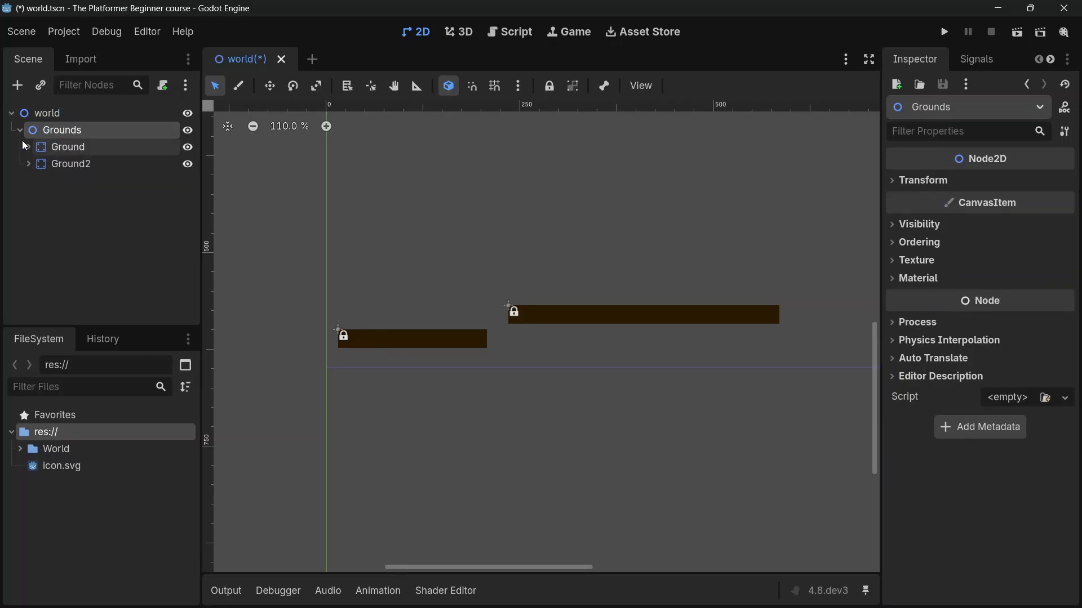
left_click(66, 146)
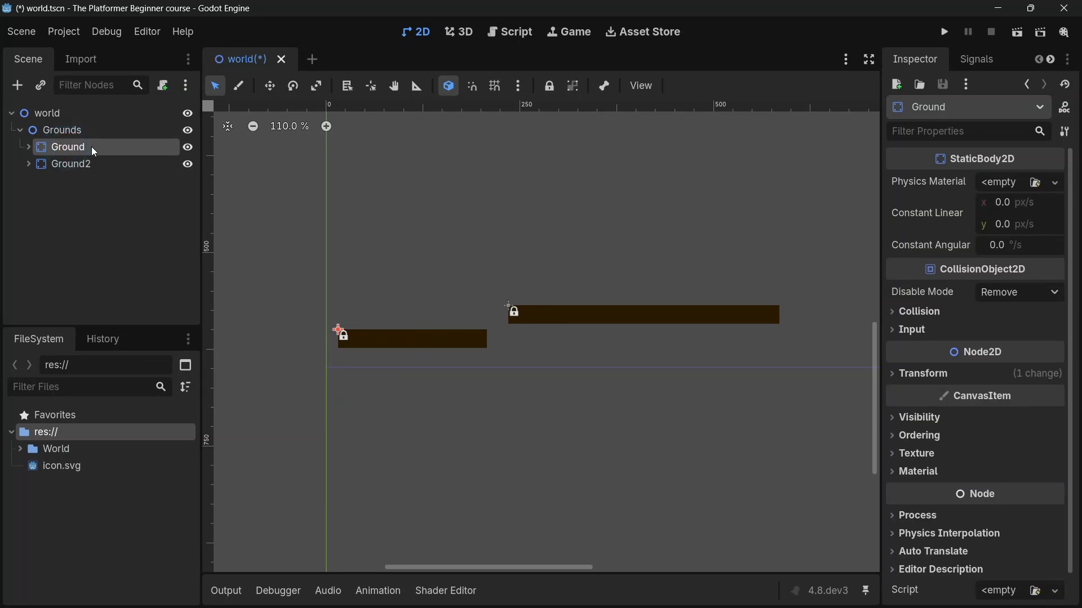
key("ctrl+d")
left_click(28, 164)
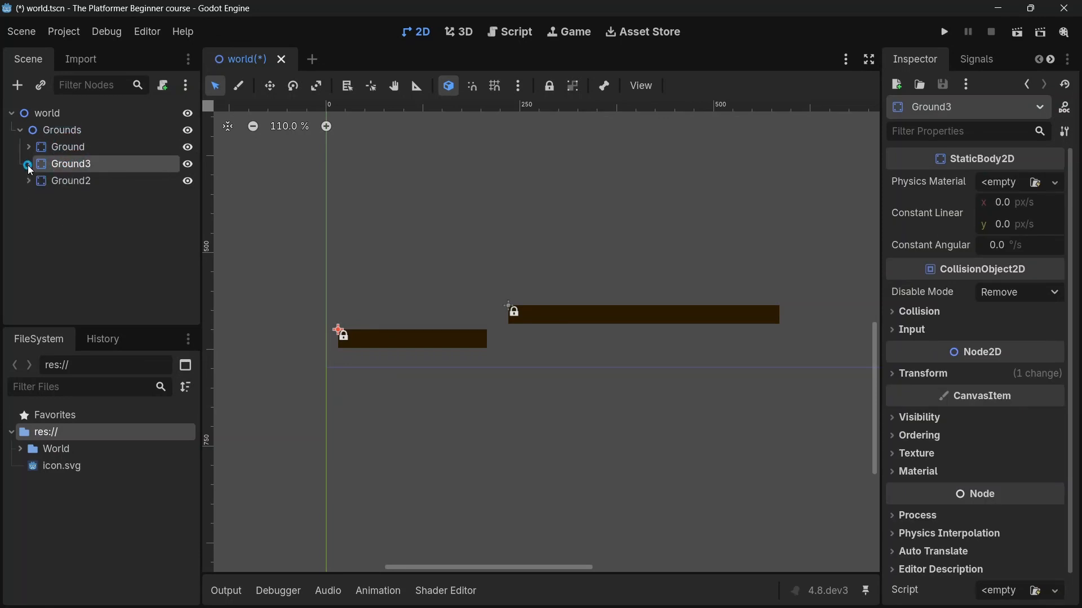
left_click_drag(89, 164, 52, 130)
left_click(29, 164)
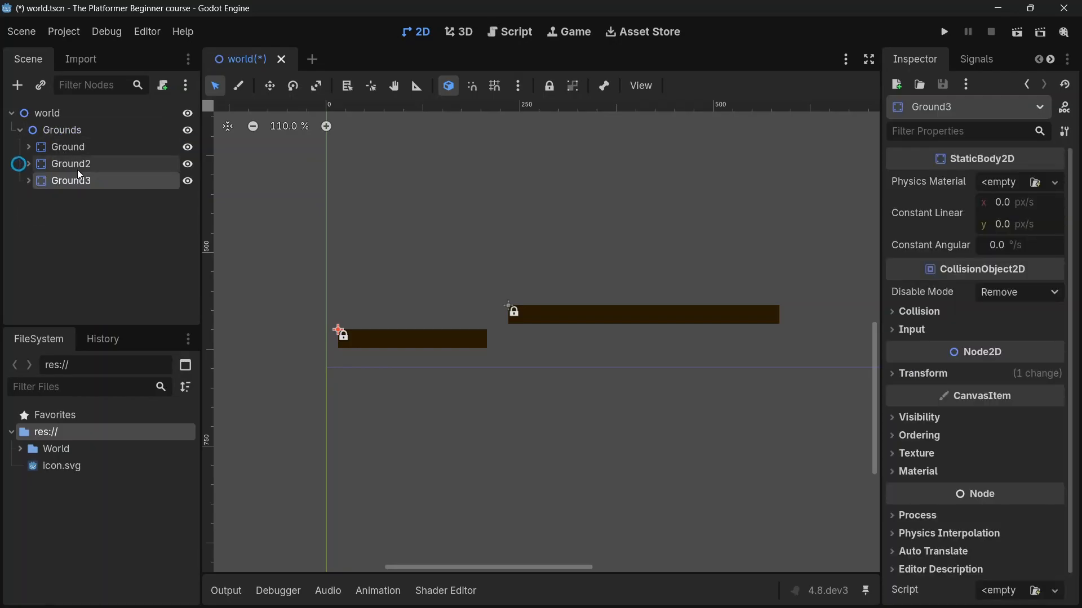
Position the Ground3 platform to the right of Ground2 in the scene, leaving a small gap between them
left_click_drag(339, 332, 809, 324)
scroll(356, 274, "down", 6)
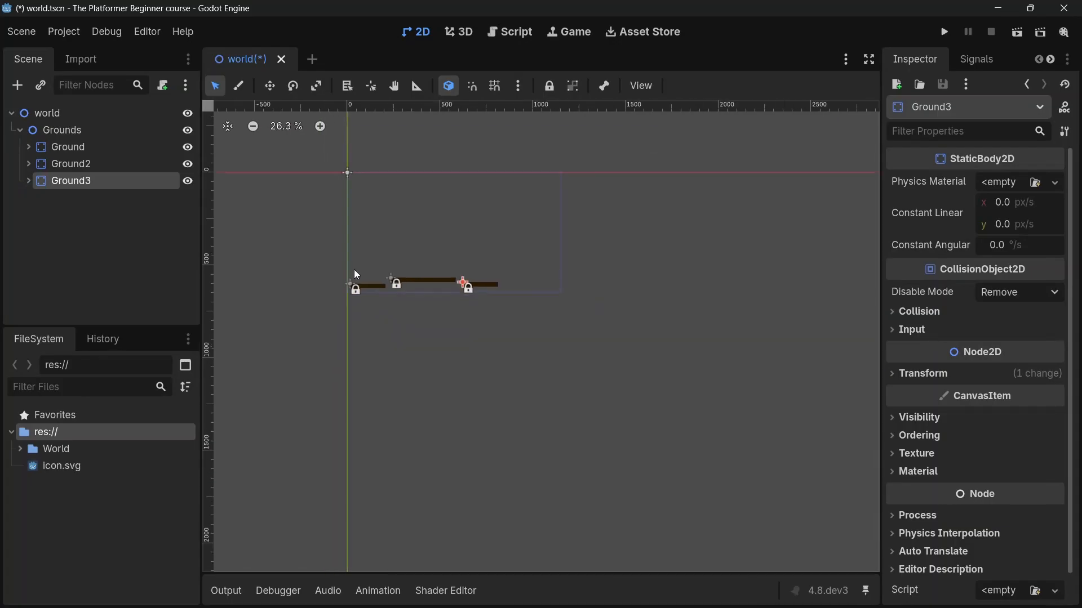
scroll(461, 287, "up", 3)
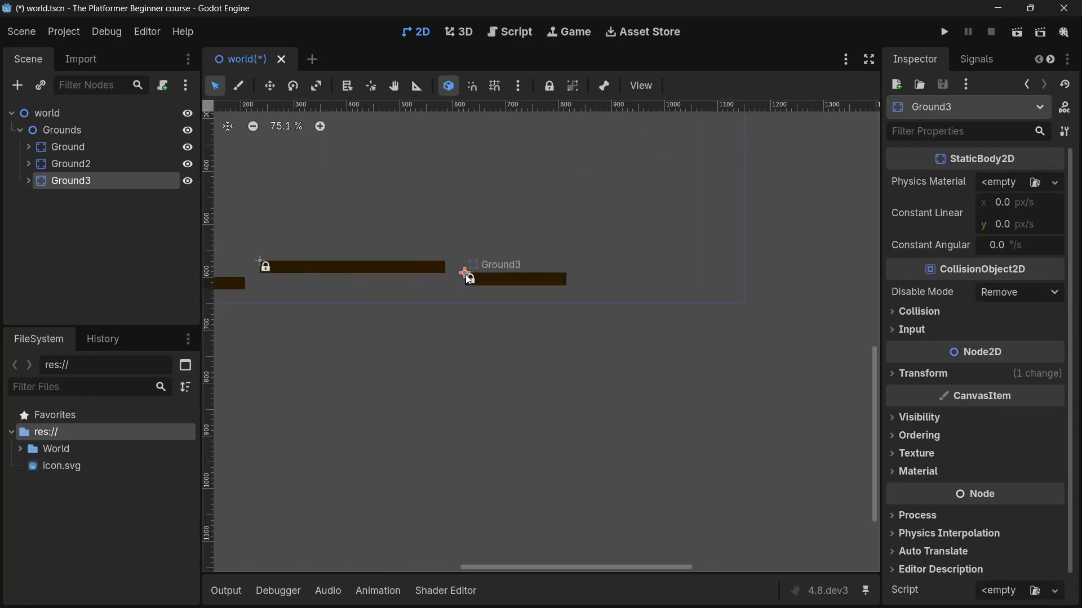
Raise Ground3 slightly, place a duplicate of it to its right inside the scene frame, and save the scene
left_click_drag(466, 274, 622, 257)
key("ctrl+d")
key("ctrl+s")
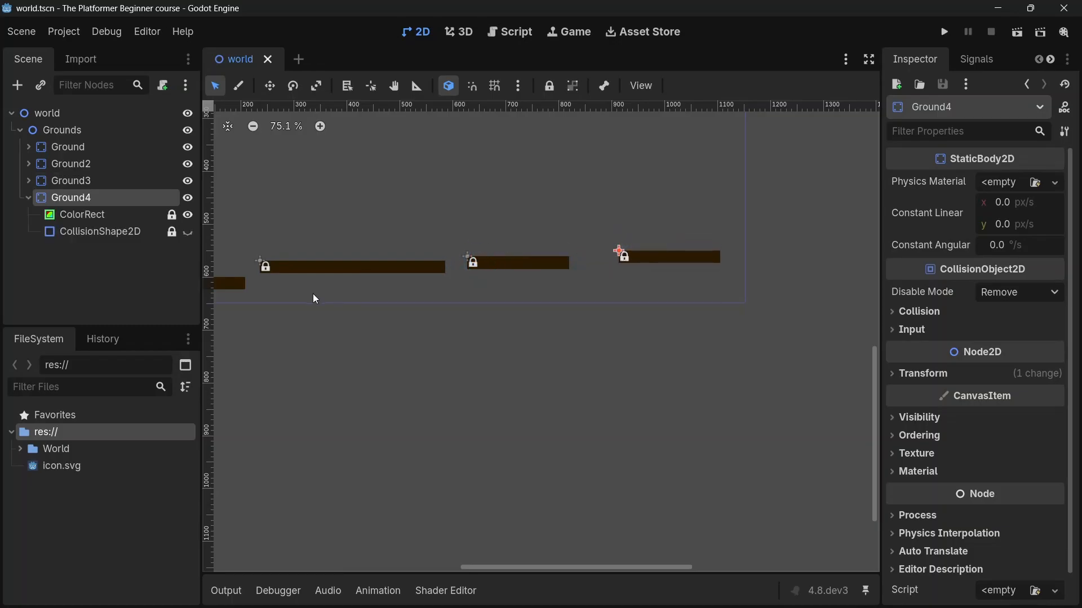
left_click(27, 199)
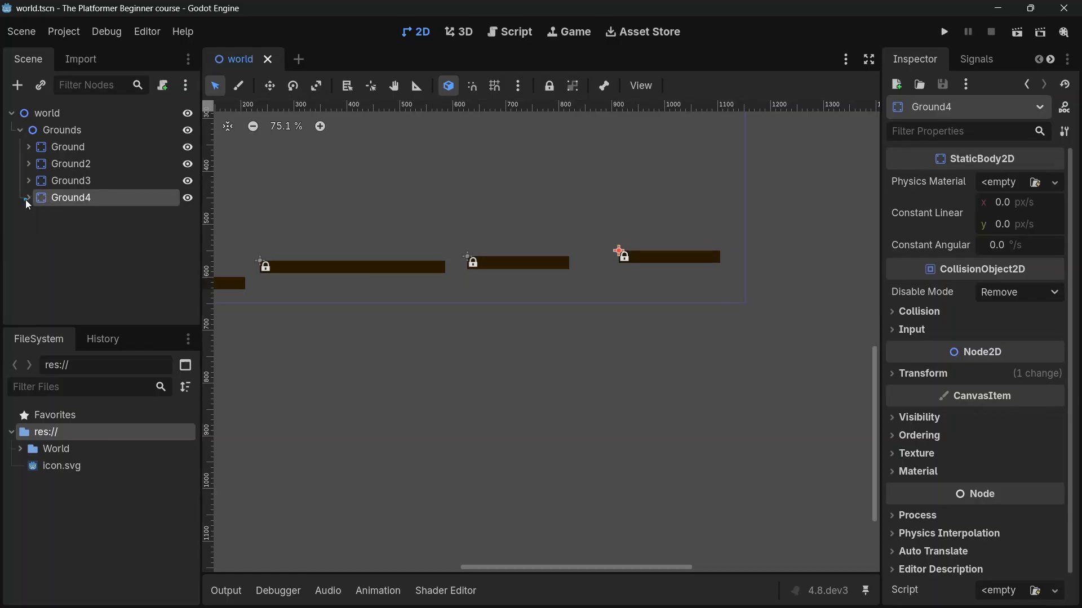
Lock all four ground bodies, Ground through Ground4, together
double_click(65, 198)
left_click(46, 243)
left_click(87, 147, "shift")
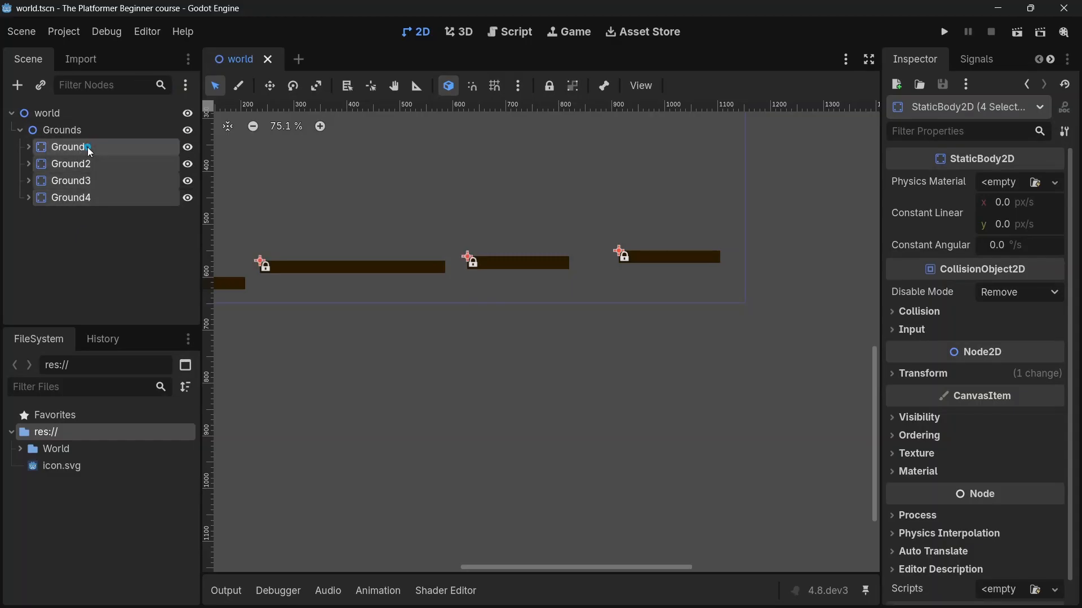
key("ctrl+l")
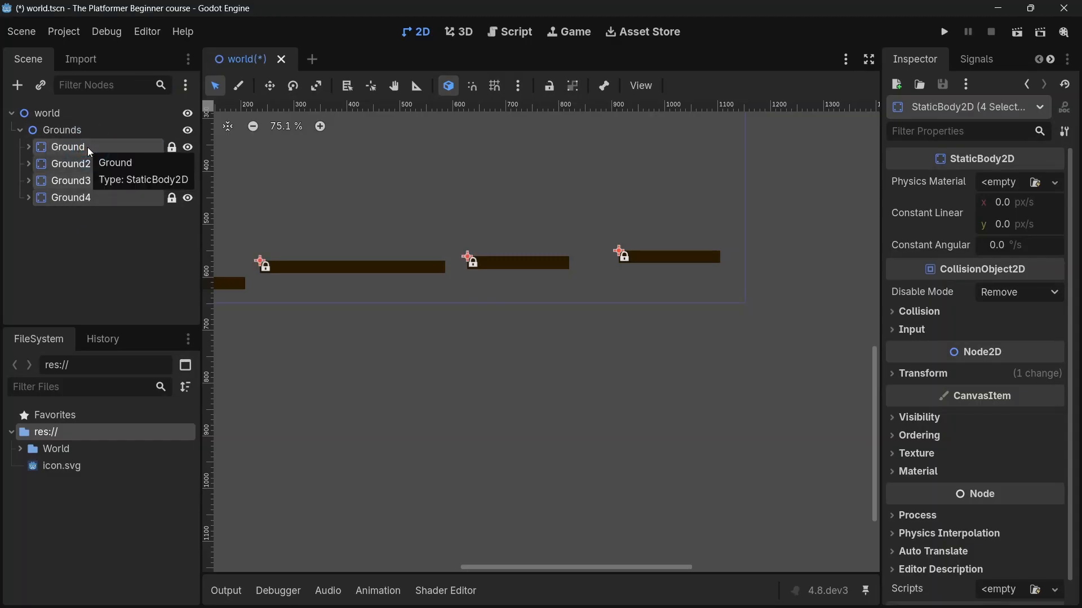
Try selecting the locked platforms directly in the viewport and save the scene
left_click(474, 265)
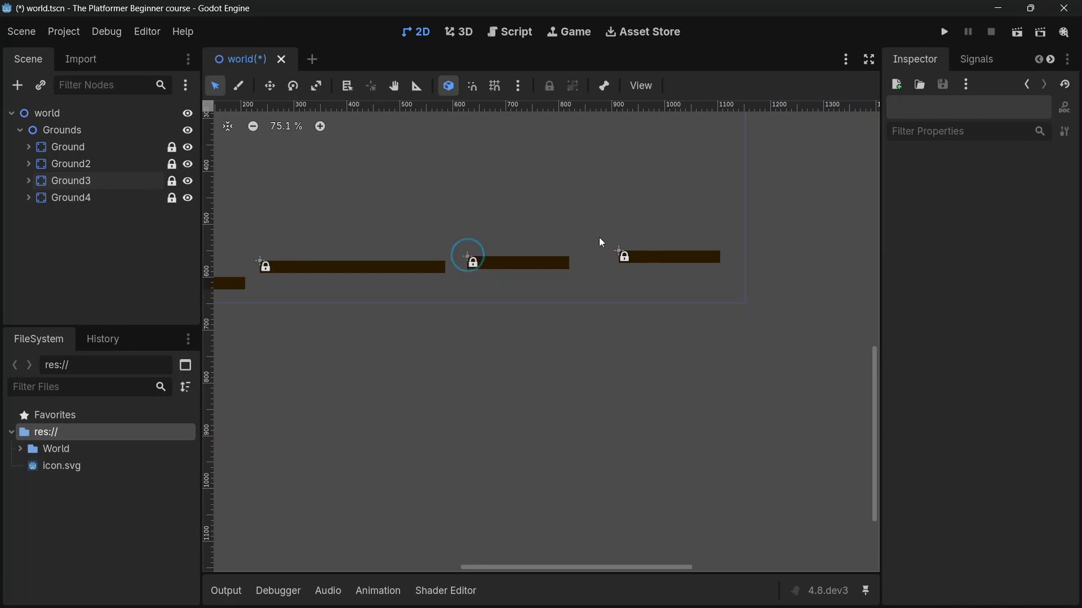
left_click_drag(604, 227, 755, 313)
left_click_drag(425, 214, 673, 342)
scroll(625, 255, "down", 5)
left_click(625, 256)
key("ctrl+s")
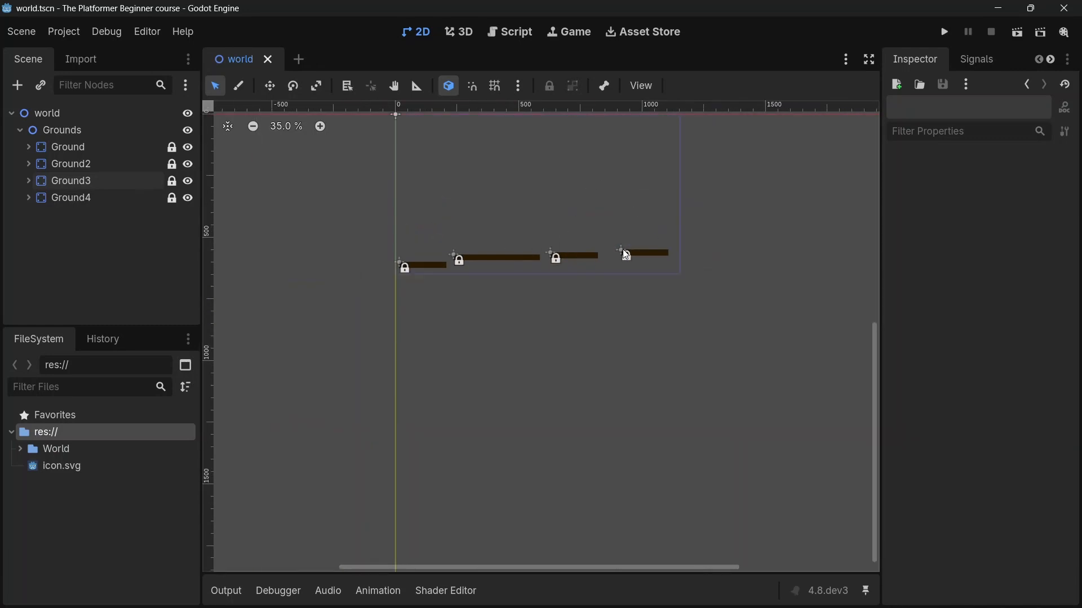
Run the project to view the platforms in the game window, and close the window
left_click(945, 32)
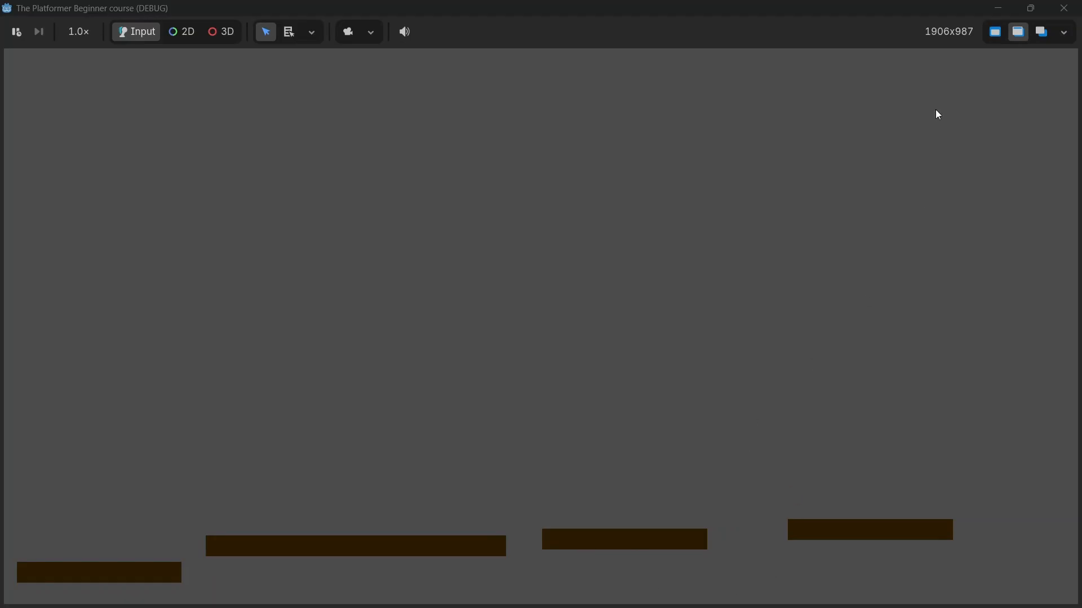
left_click(1064, 8)
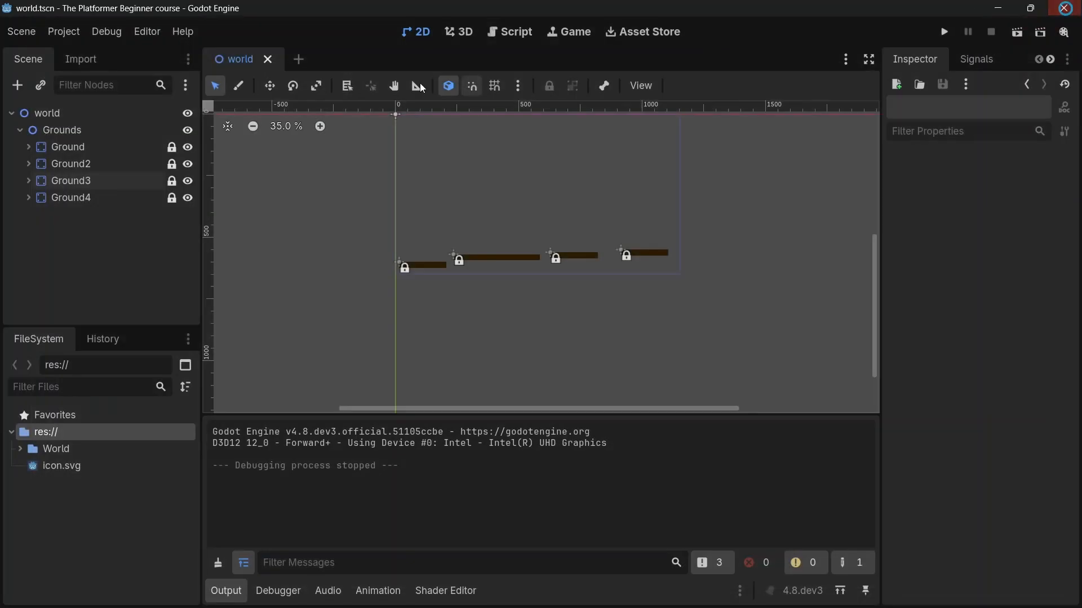
Collapse the Grounds branch, and clear and hide the output log
left_click(20, 129)
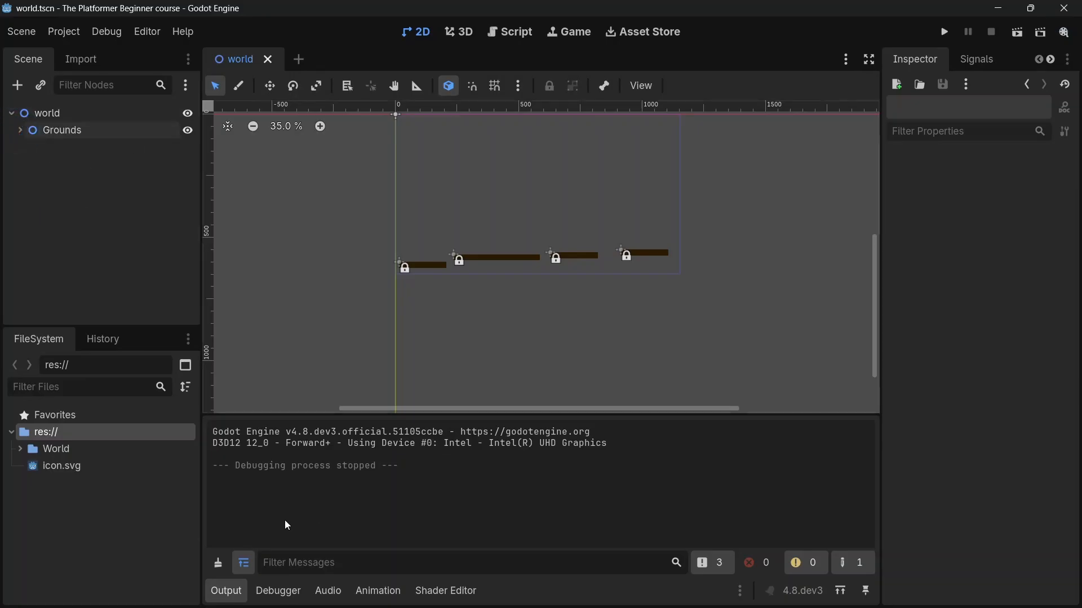
left_click(219, 563)
left_click(221, 588)
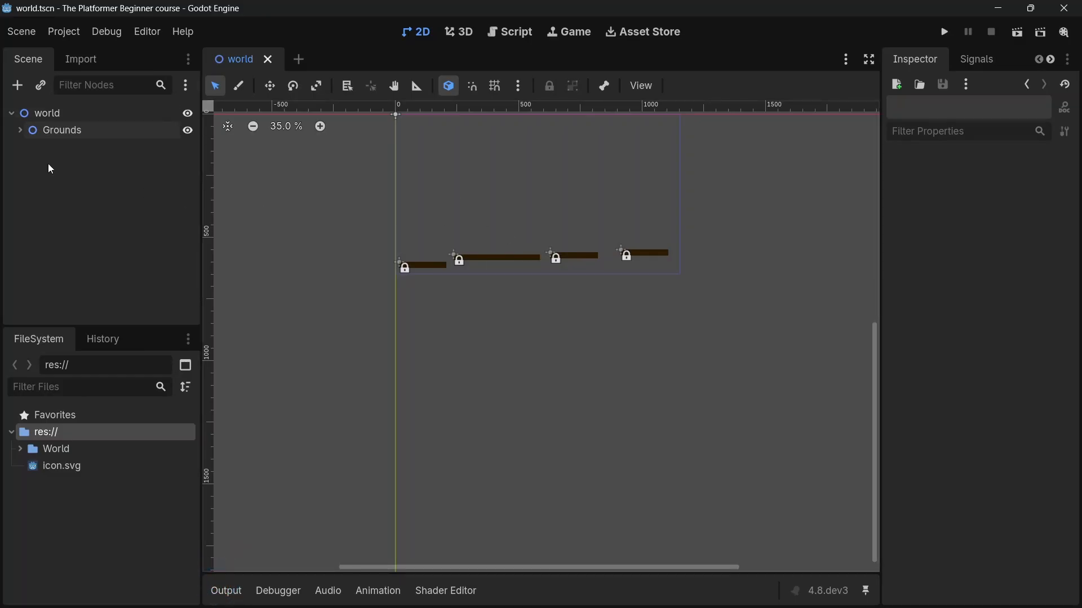
Add a ColorRect node as a child of the world node
right_click(40, 113)
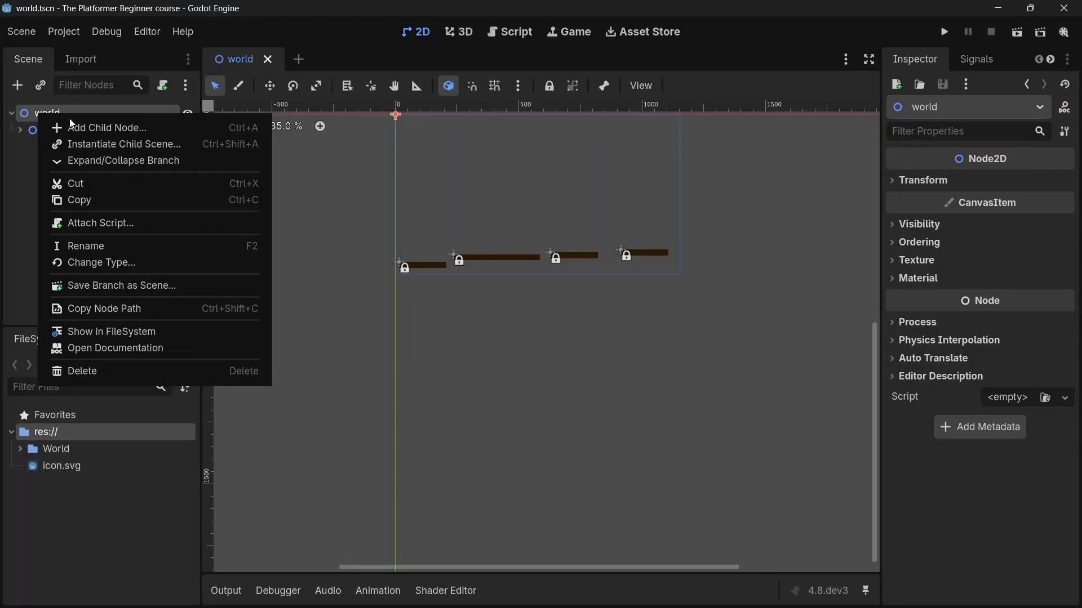
left_click(82, 125)
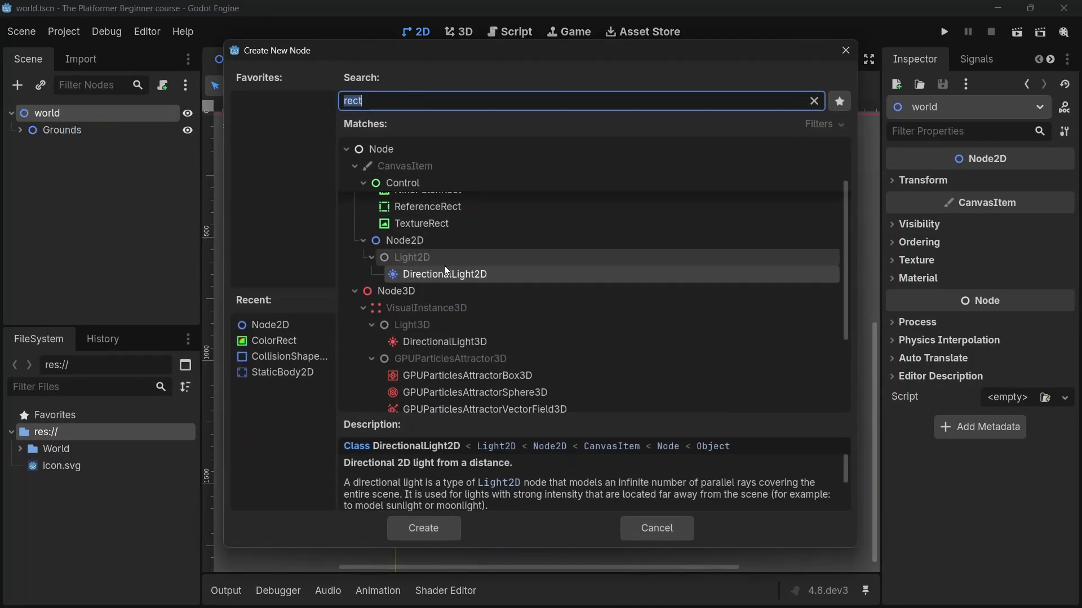
double_click(285, 340)
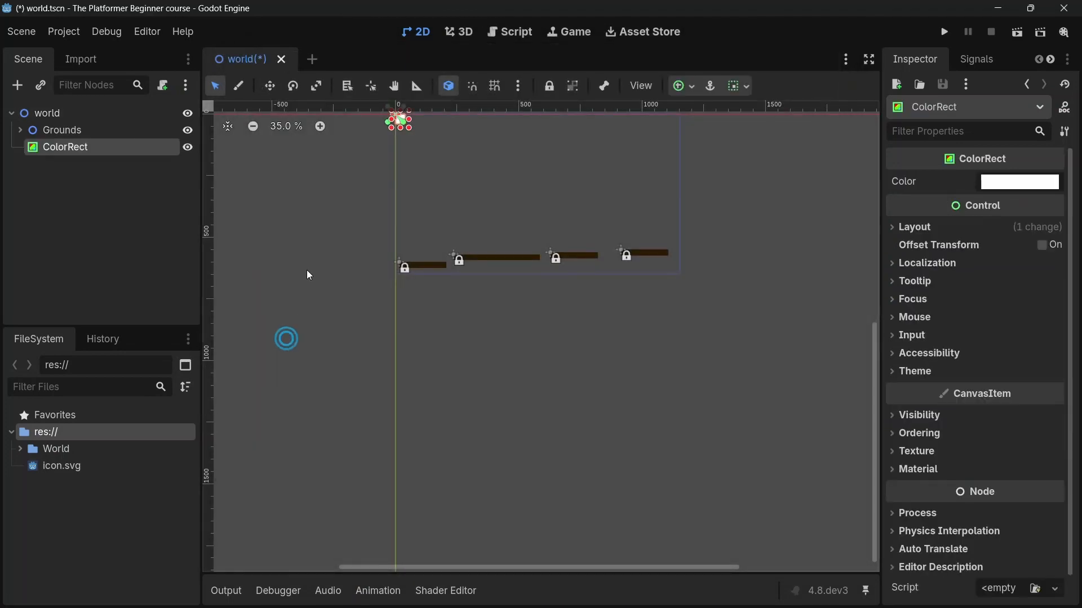
Rename the new ColorRect node to Background
double_click(93, 145)
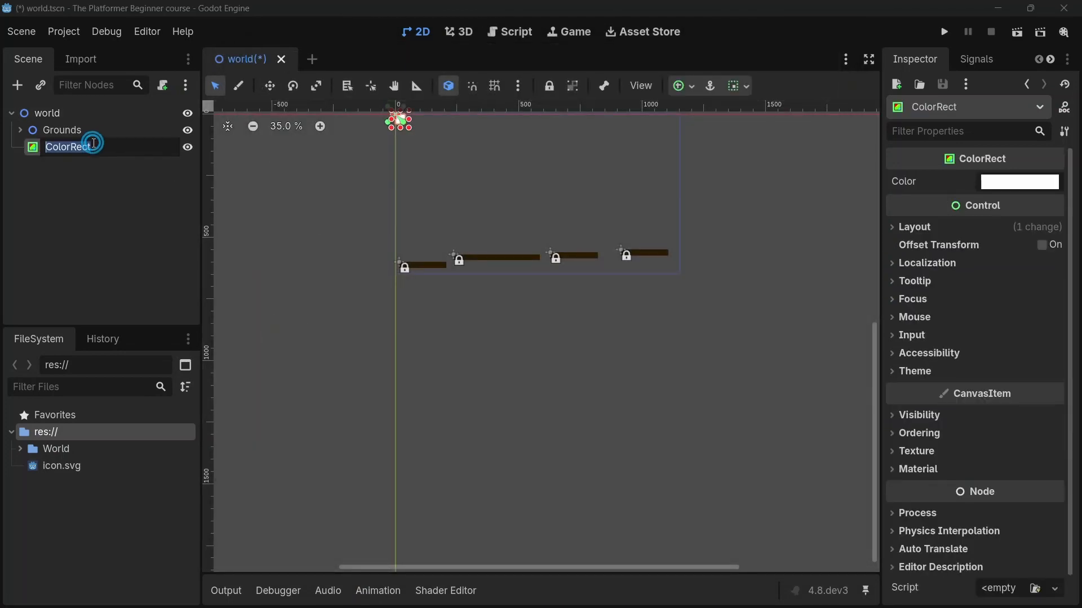
key("BackSpace")
key("Return")
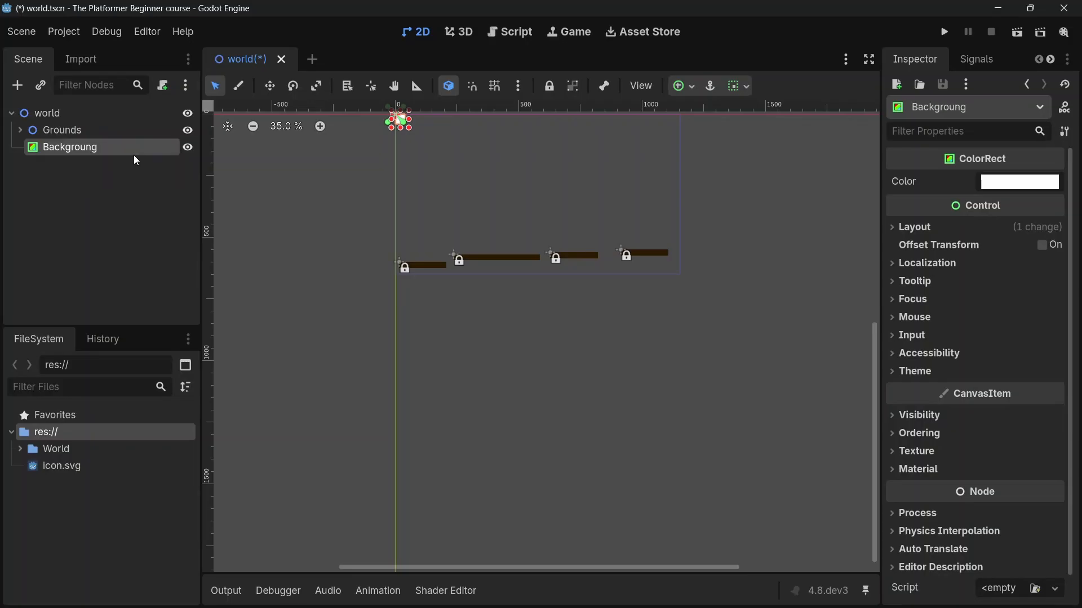
left_click(107, 146)
left_click(107, 145)
key("BackSpace")
type("d")
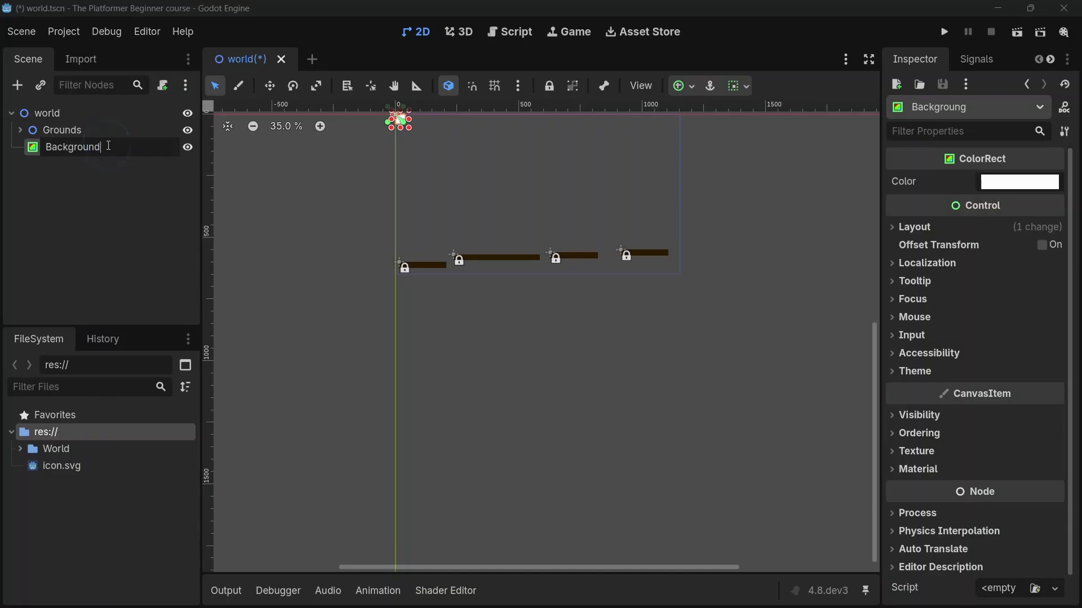
key("Return")
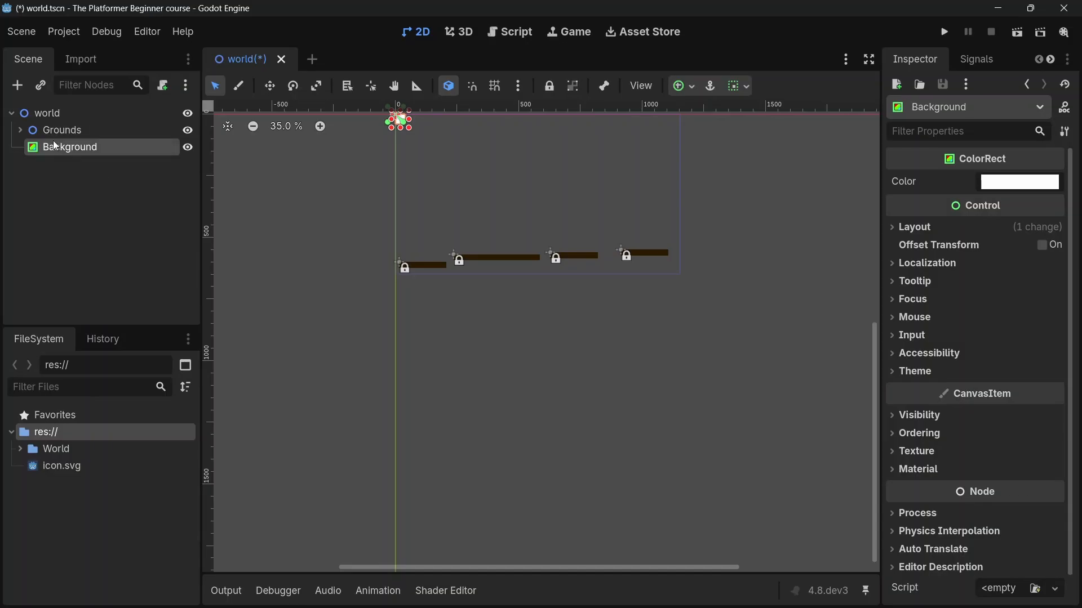
Move Background above Grounds in the tree, and try stretching it over the whole scene frame before undoing the resize
left_click_drag(54, 145, 48, 125)
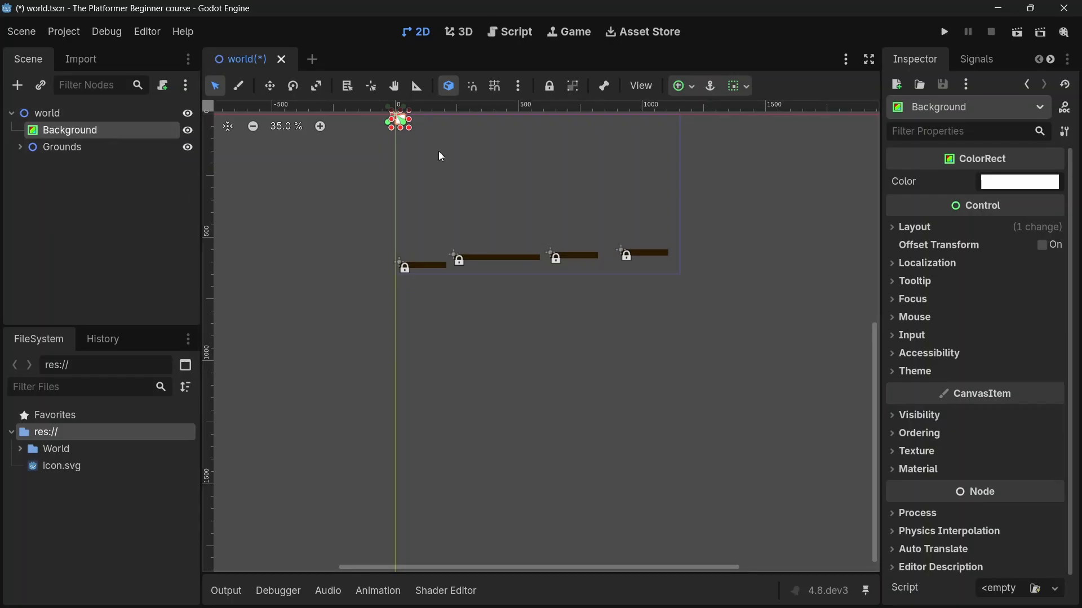
scroll(433, 263, "down", 2)
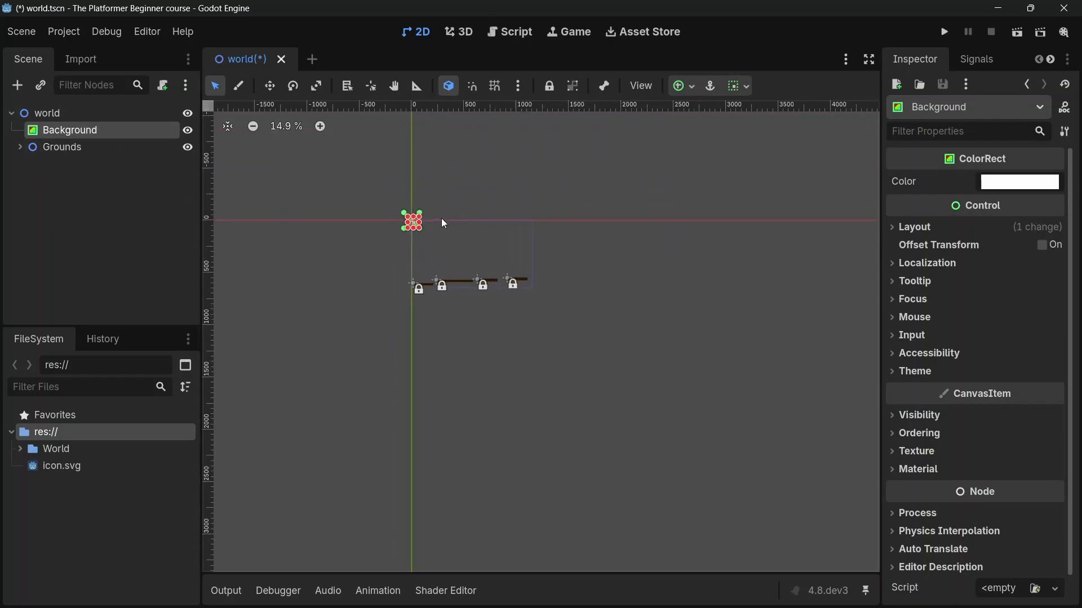
scroll(441, 218, "up", 4)
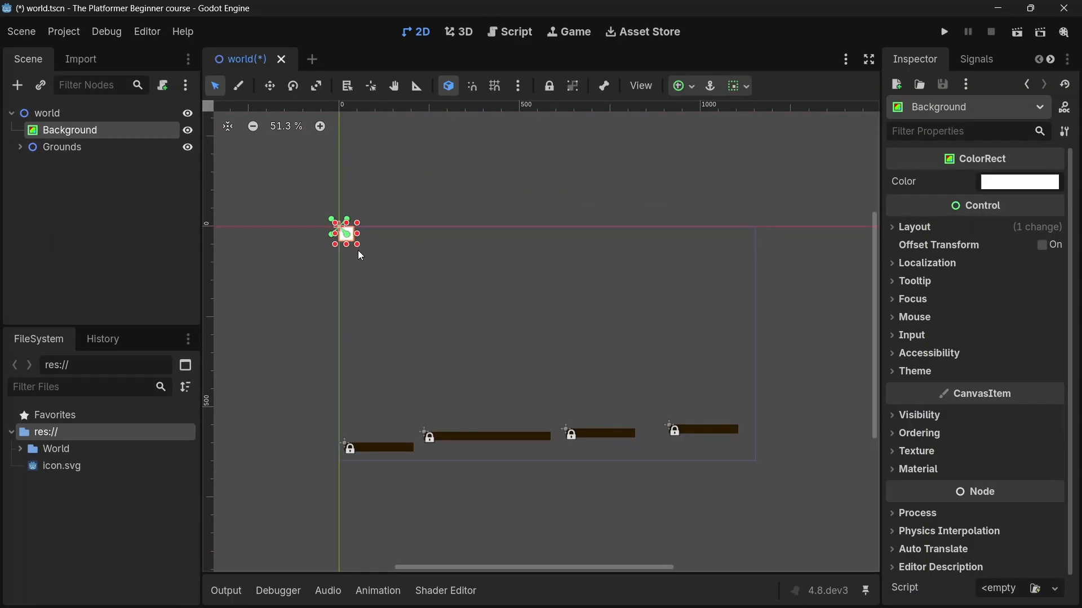
left_click_drag(370, 247, 770, 469)
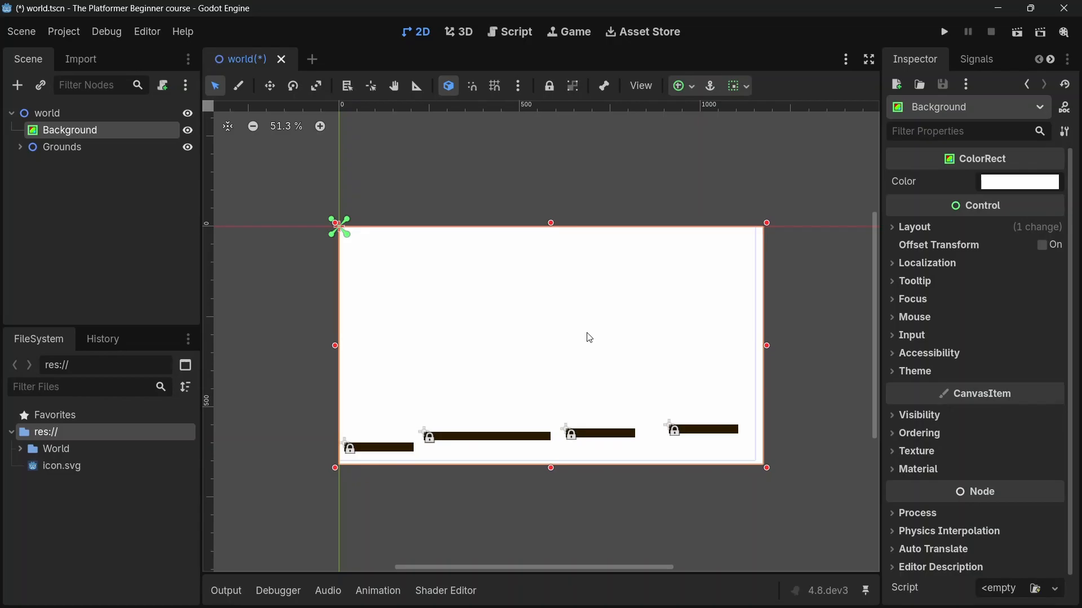
key("ctrl+z")
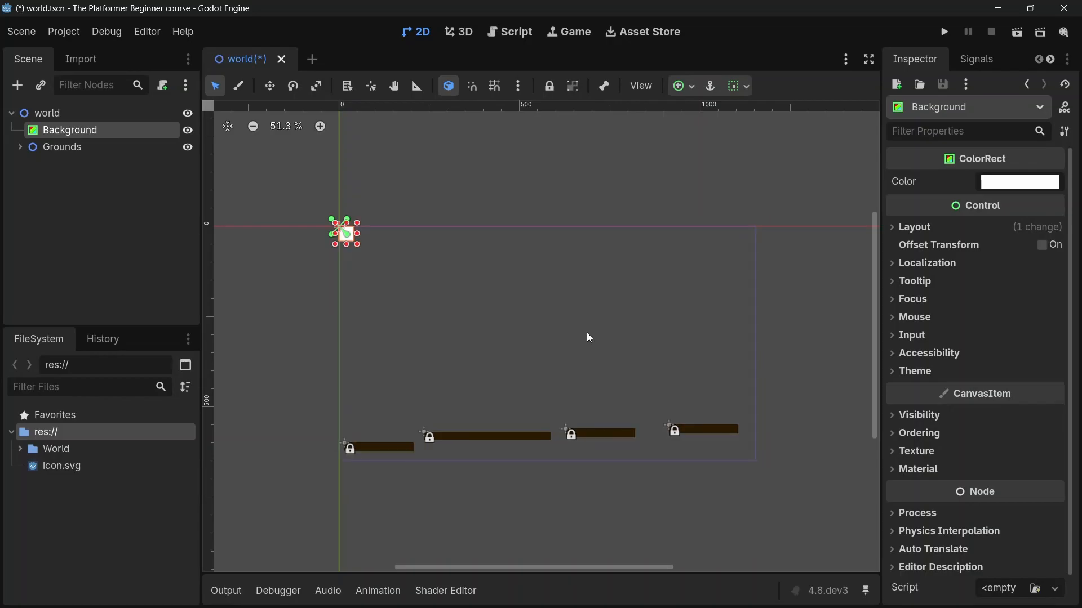
Try the Full Rect anchor preset on Background with centered horizontal and vertical alignment
left_click(691, 86)
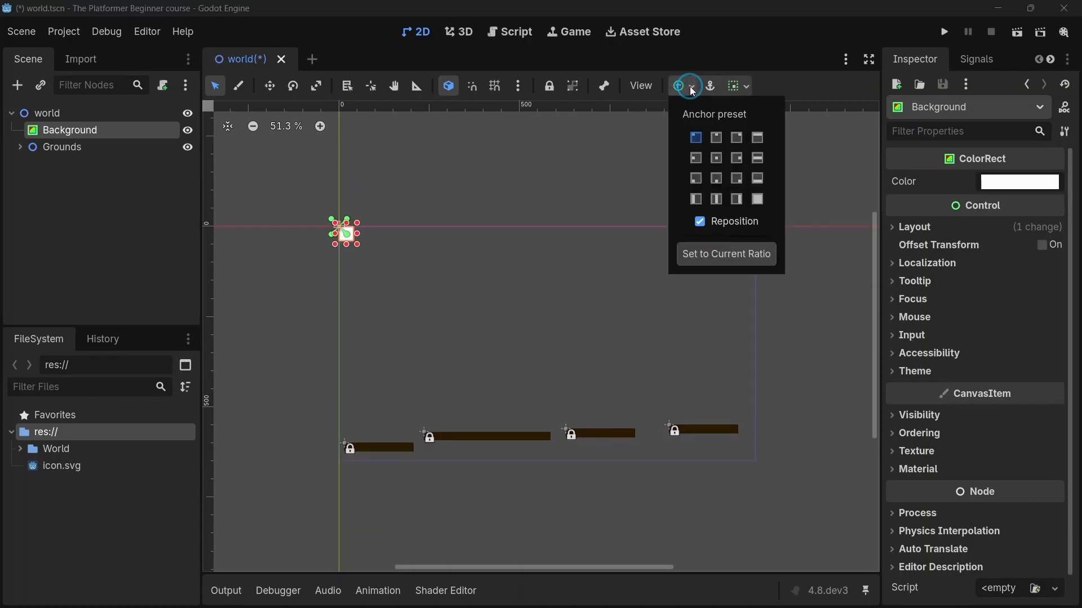
left_click(755, 201)
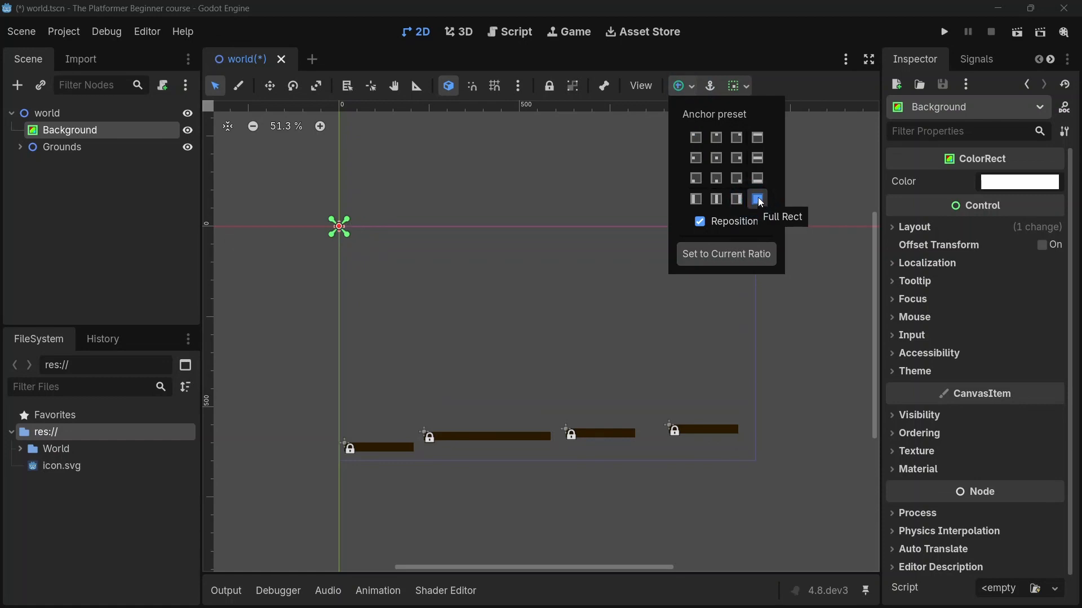
left_click(746, 84)
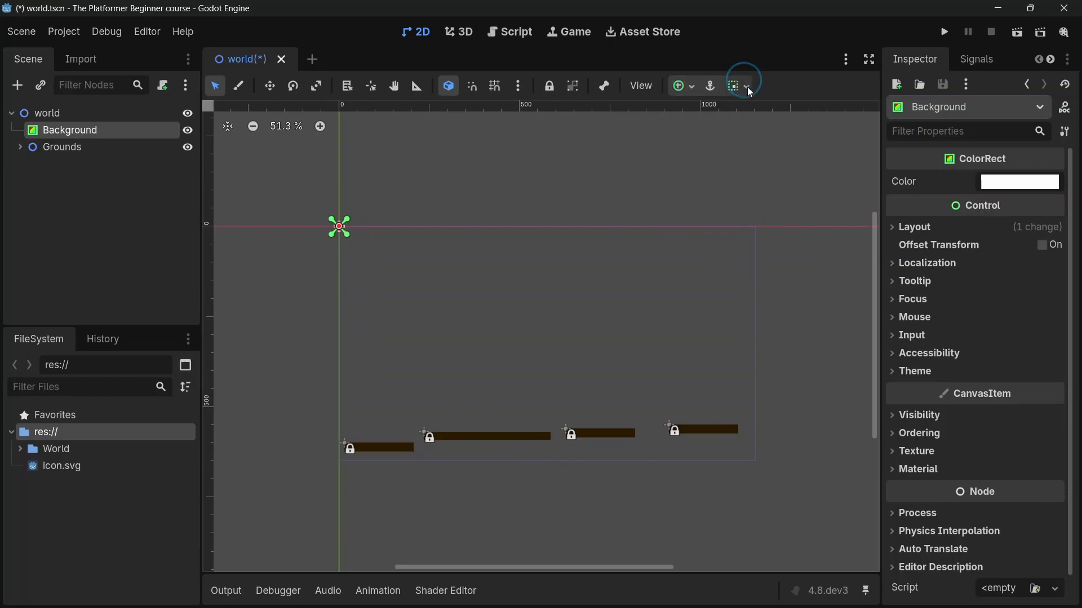
left_click(747, 86)
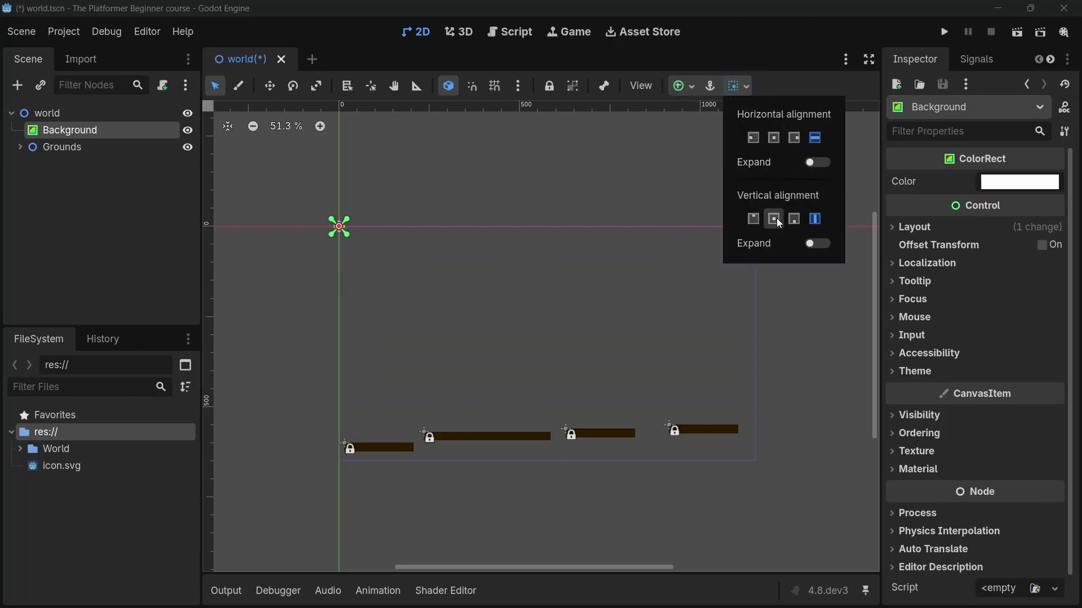
left_click(770, 219)
left_click(772, 139)
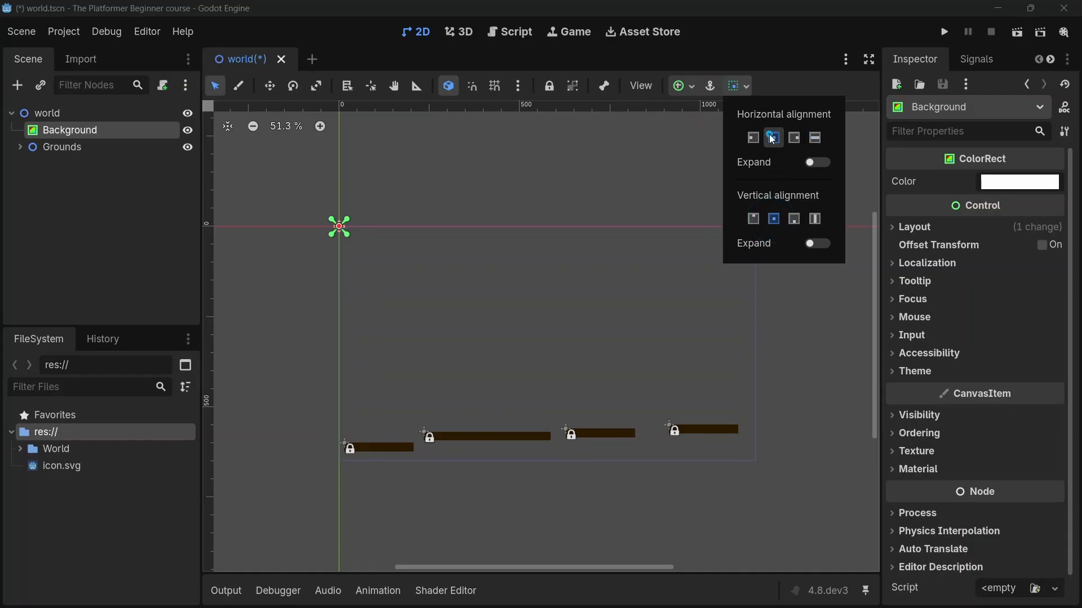
left_click(691, 205)
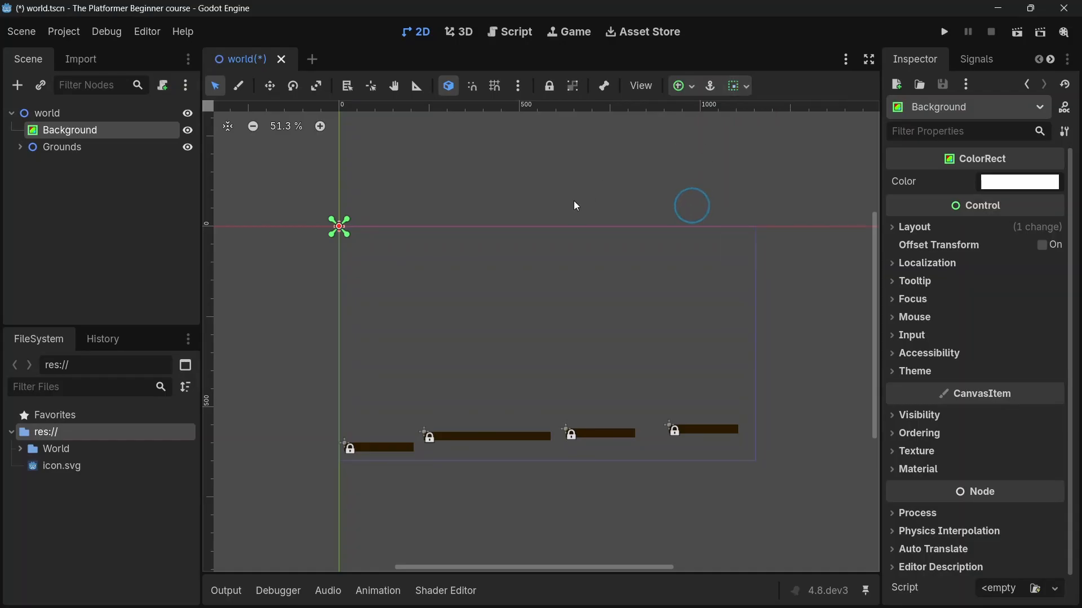
Undo the Background's anchor preset, alignment and tree-order changes
key("ctrl+z")
left_click(485, 235, "ctrl")
key("ctrl+z")
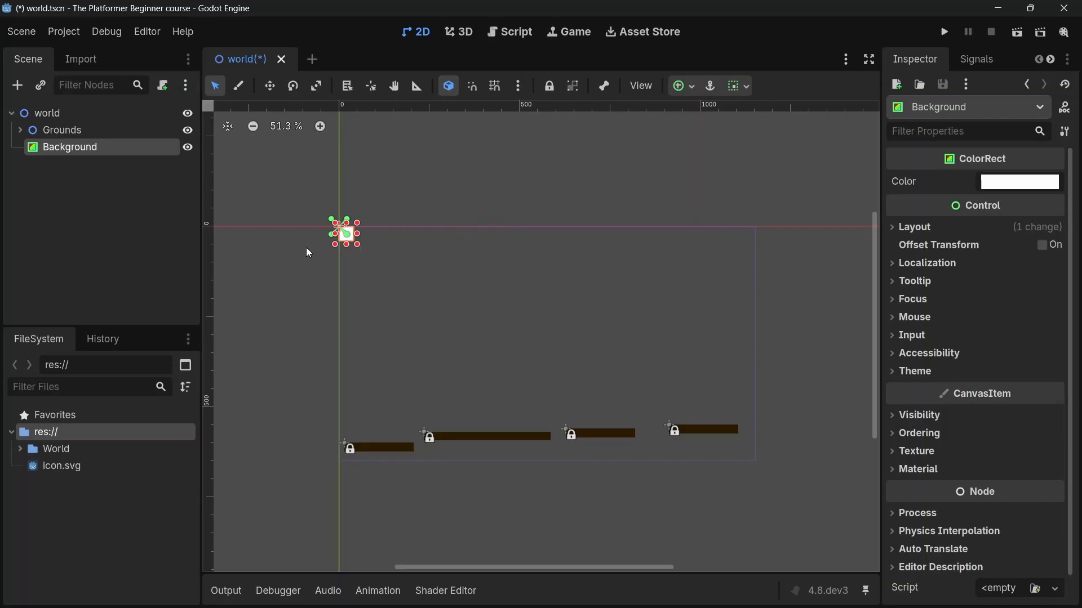
Restore Background above Grounds in the tree, and stretch it over the whole scene frame with temporary grid snapping
key("ctrl+z")
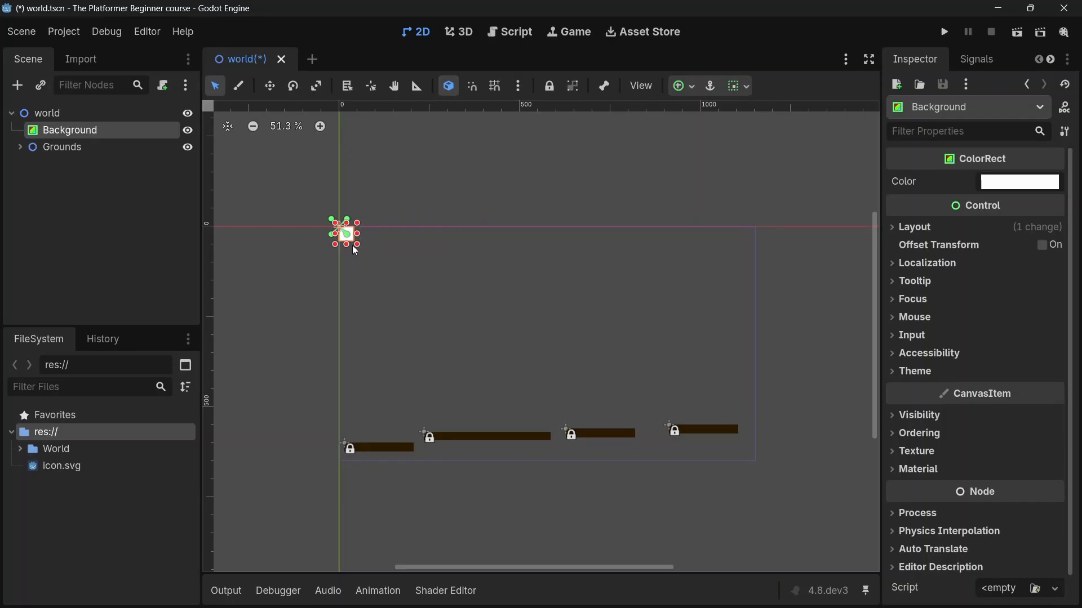
left_click(496, 85)
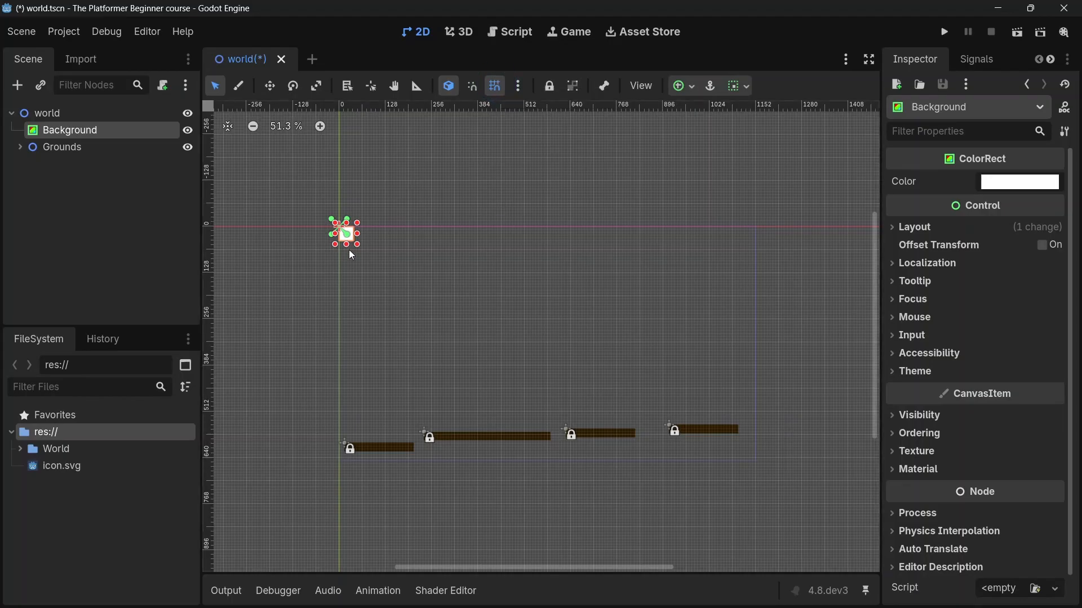
left_click_drag(357, 244, 761, 463)
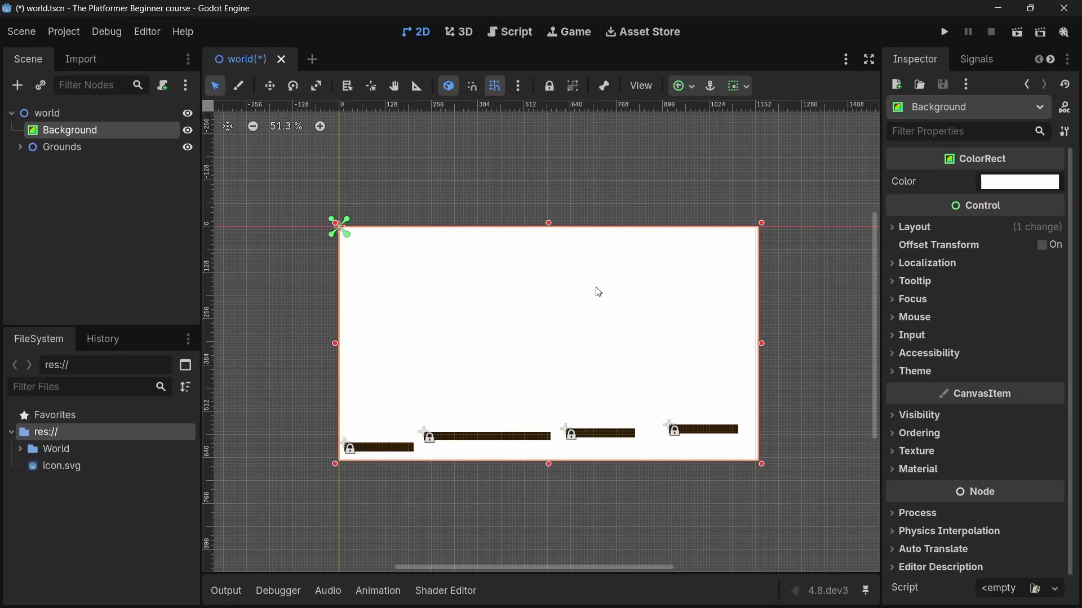
left_click(494, 84)
Save the scene and test-run the project to check how Background fills the game window
key("ctrl+s")
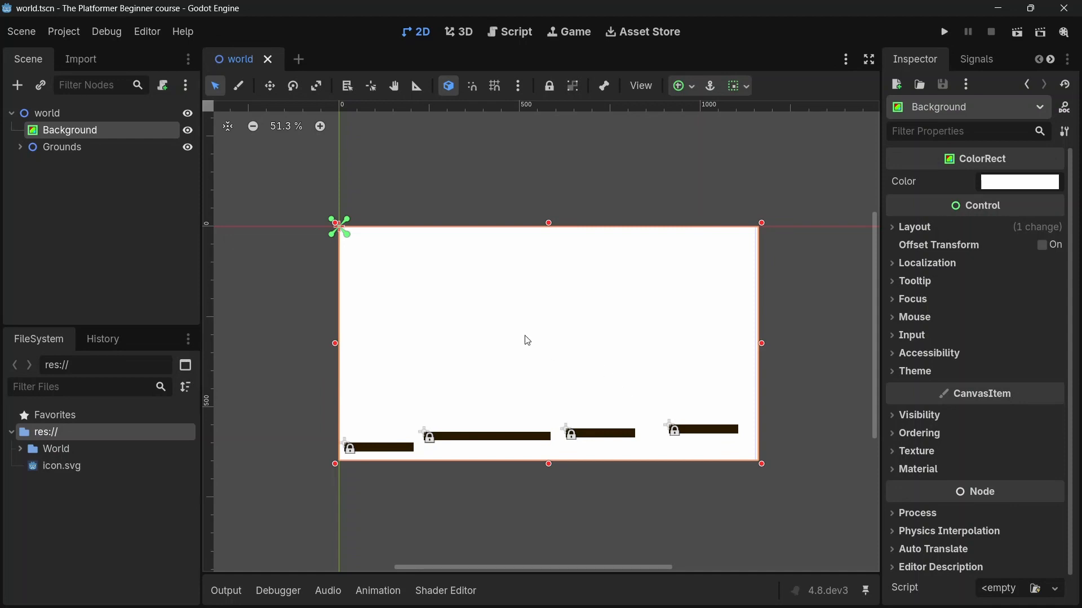
left_click(944, 32)
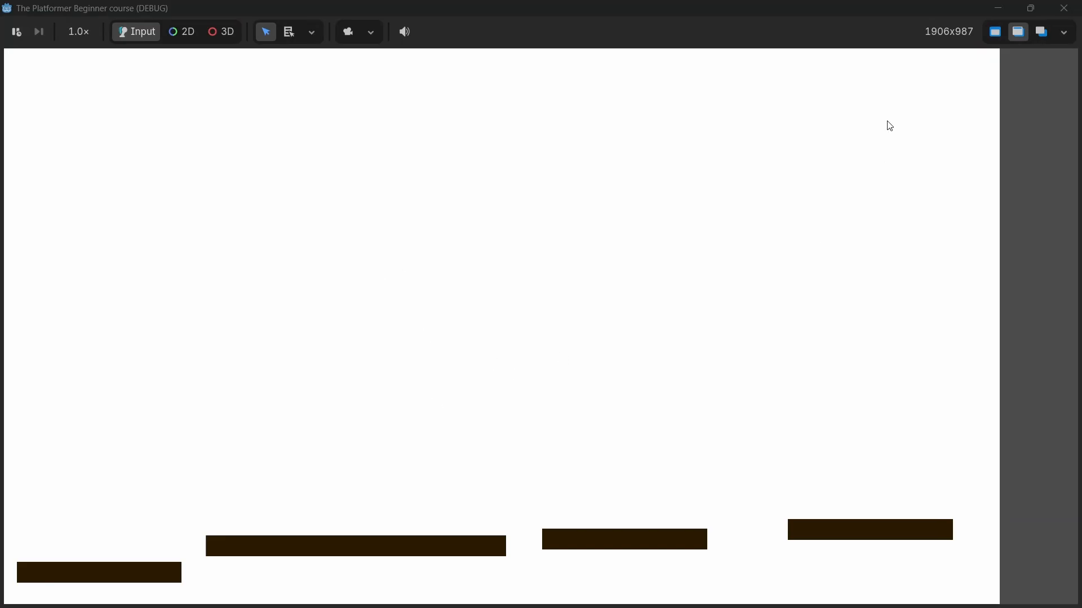
left_click(1064, 8)
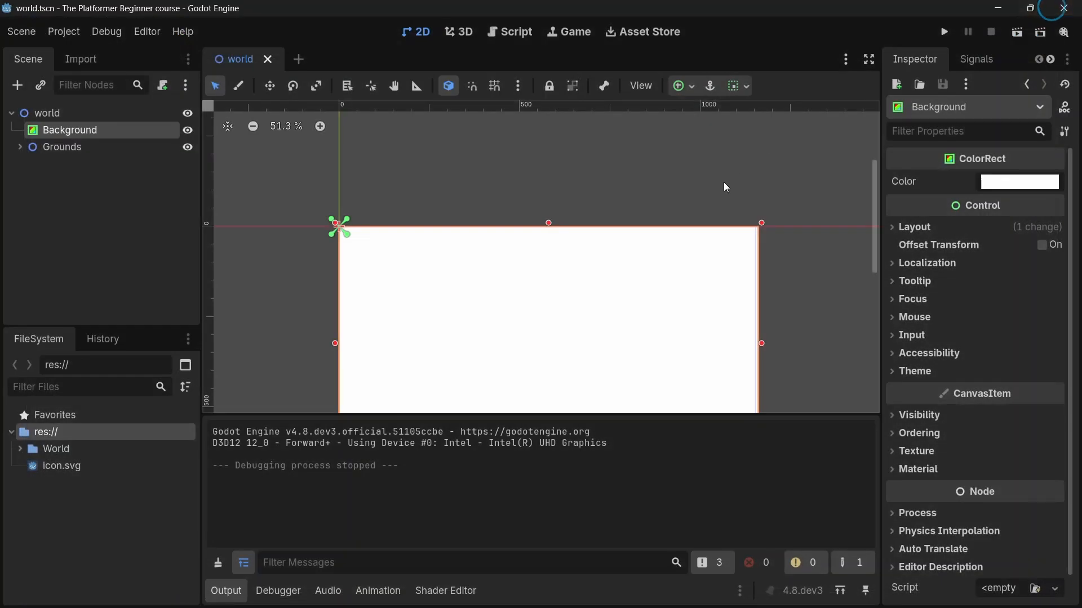
Enlarge Background beyond the scene frame on all four sides, to about 1792 by 858
scroll(589, 179, "down", 7)
scroll(674, 242, "up", 6)
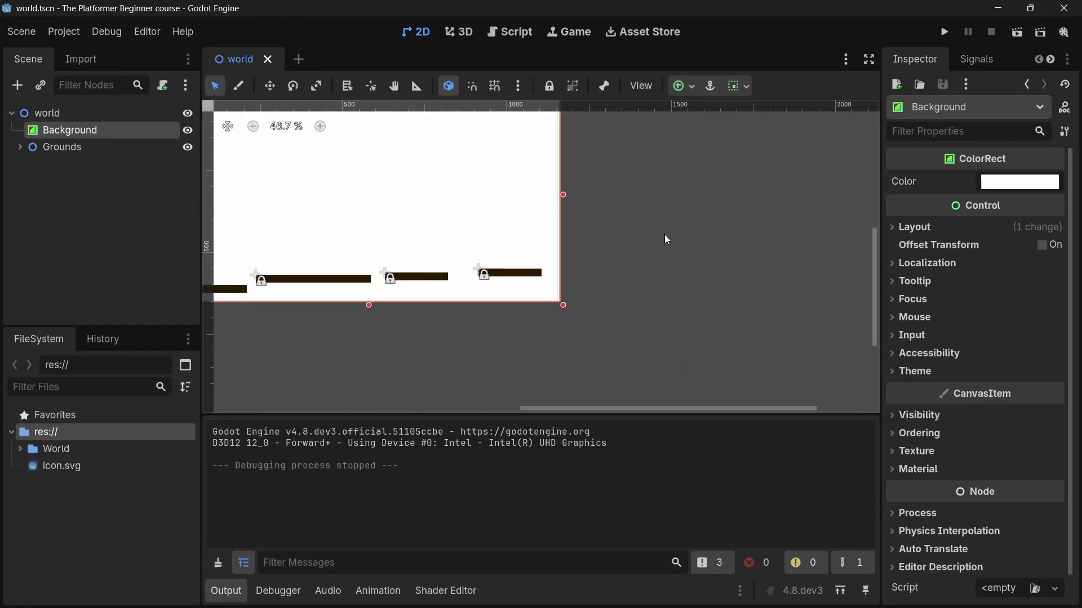
left_click_drag(564, 195, 683, 195)
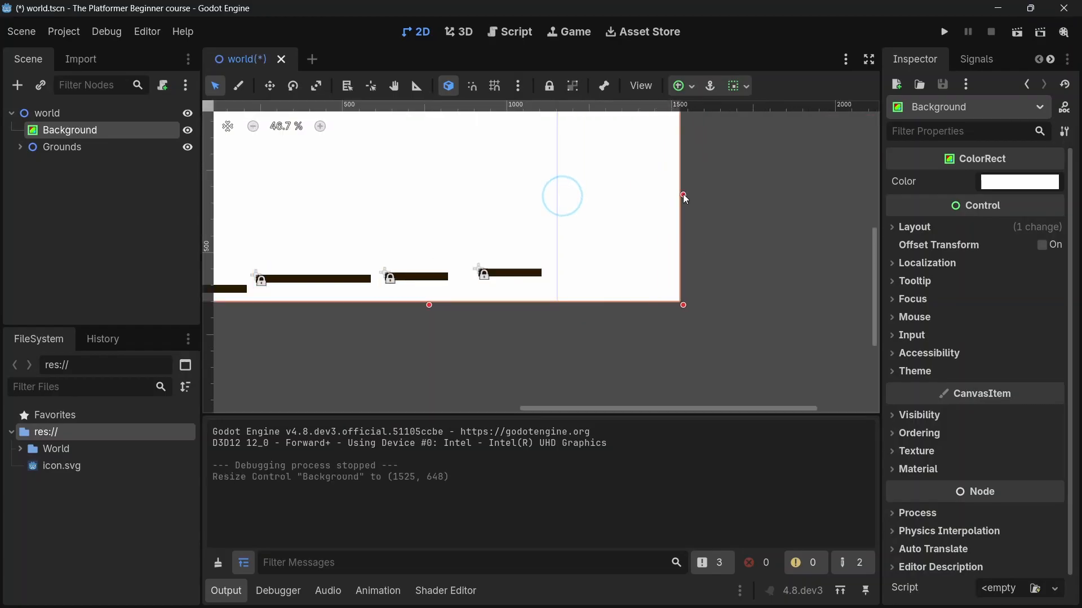
left_click_drag(430, 306, 429, 333)
scroll(575, 308, "down", 8)
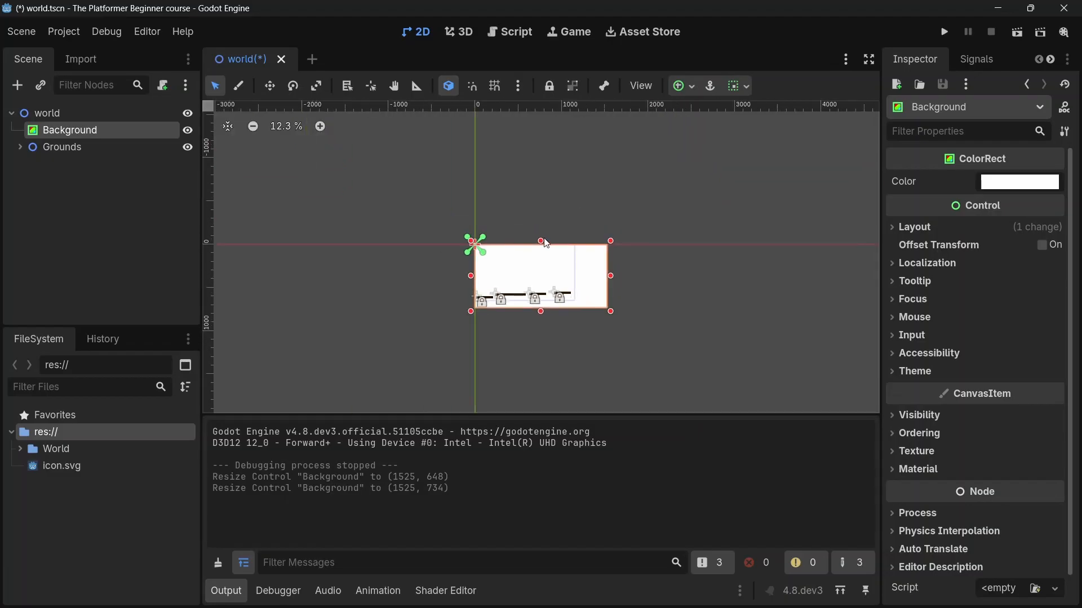
left_click_drag(542, 239, 537, 229)
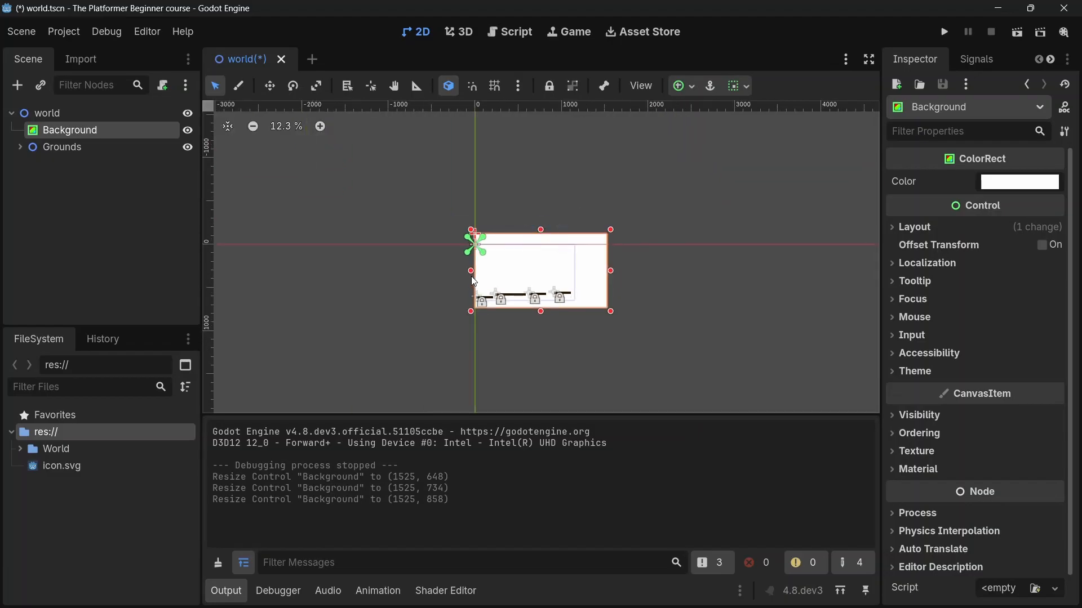
left_click_drag(471, 275, 447, 275)
scroll(531, 281, "up", 5)
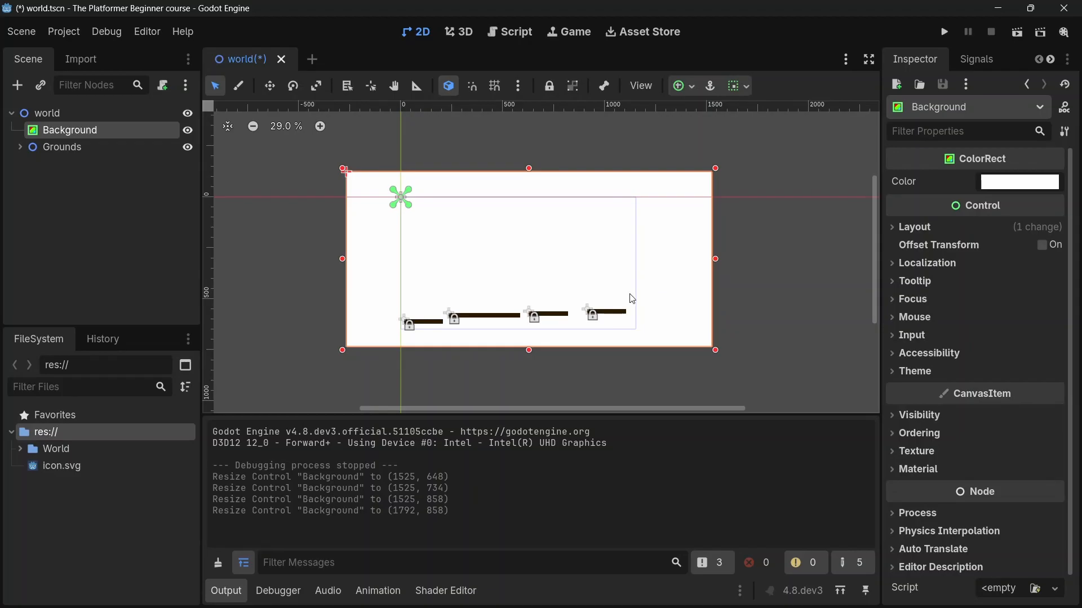
scroll(667, 239, "up", 20)
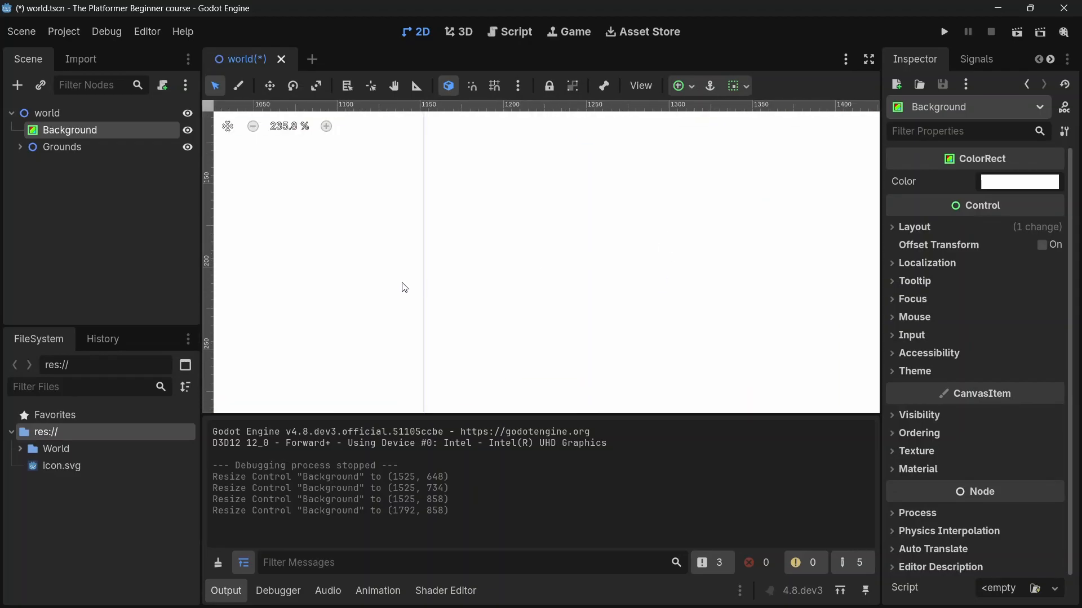
scroll(405, 288, "down", 20)
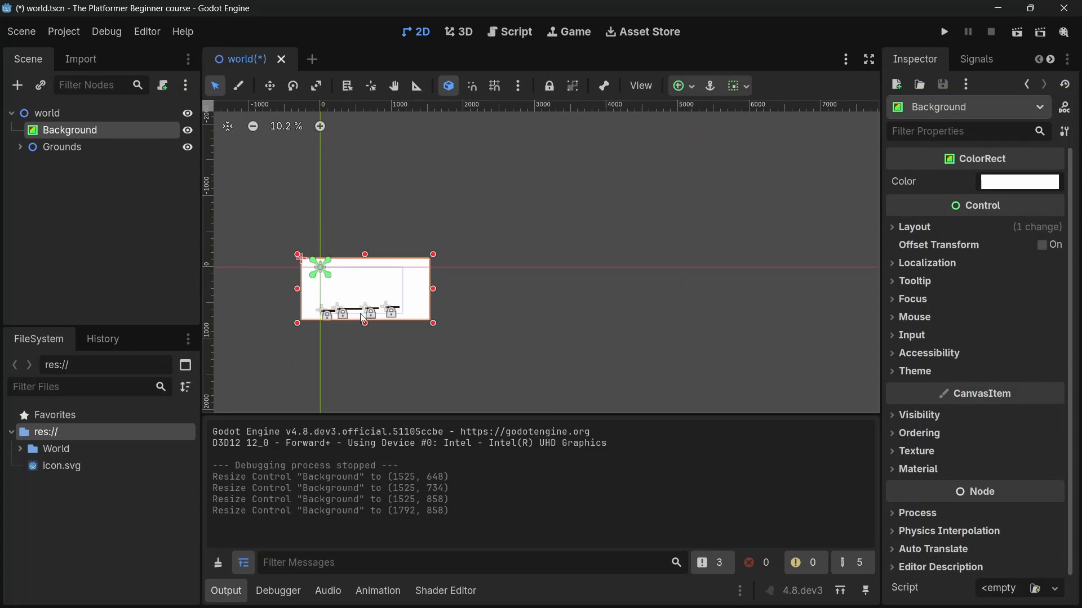
scroll(320, 312, "up", 8)
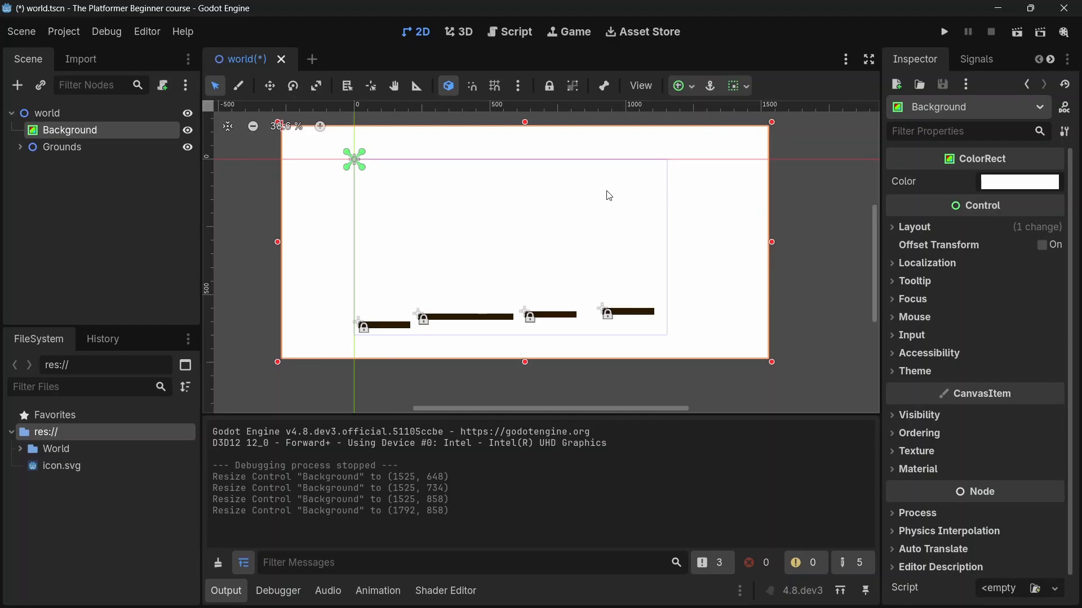
Set Background's color to teal 00797a with an alpha of 200, and save the scene
left_click(1002, 184)
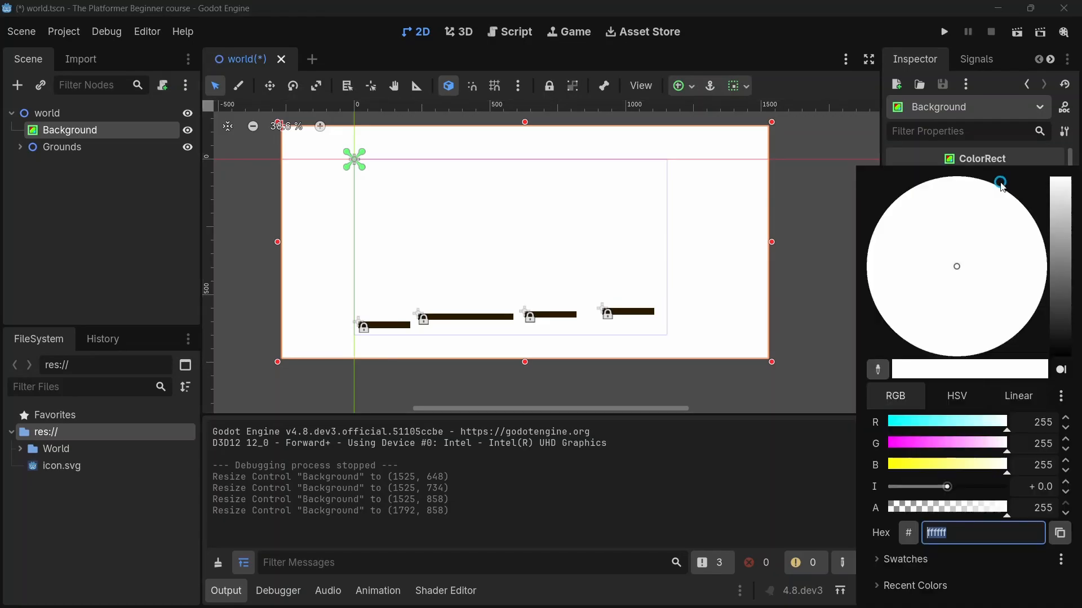
left_click(949, 424)
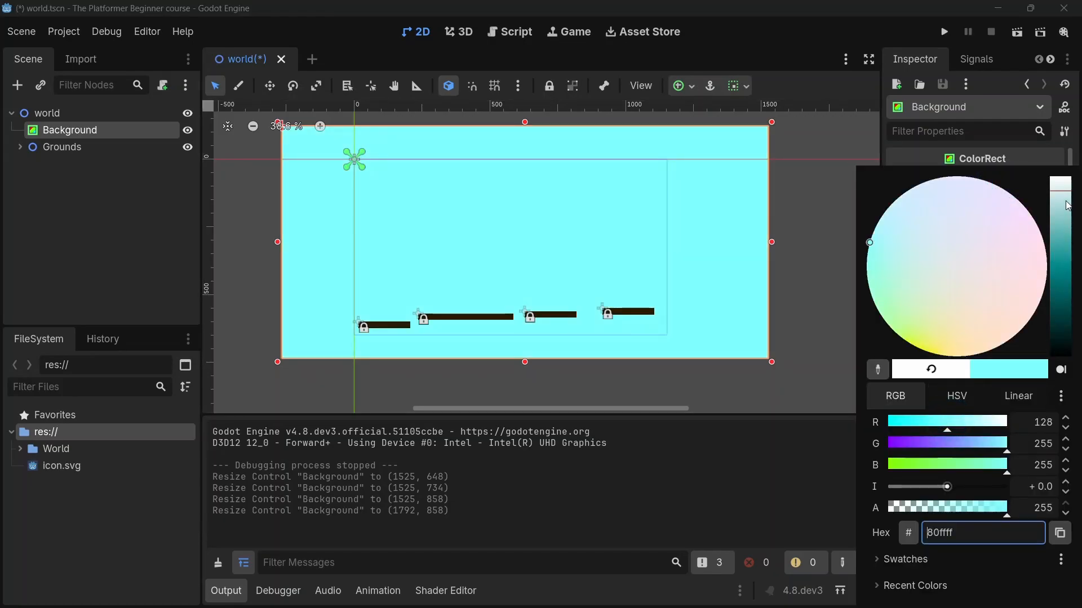
mouse_move(1055, 258)
left_mouse_down()
mouse_move(1054, 246)
mouse_move(1044, 276)
left_mouse_up()
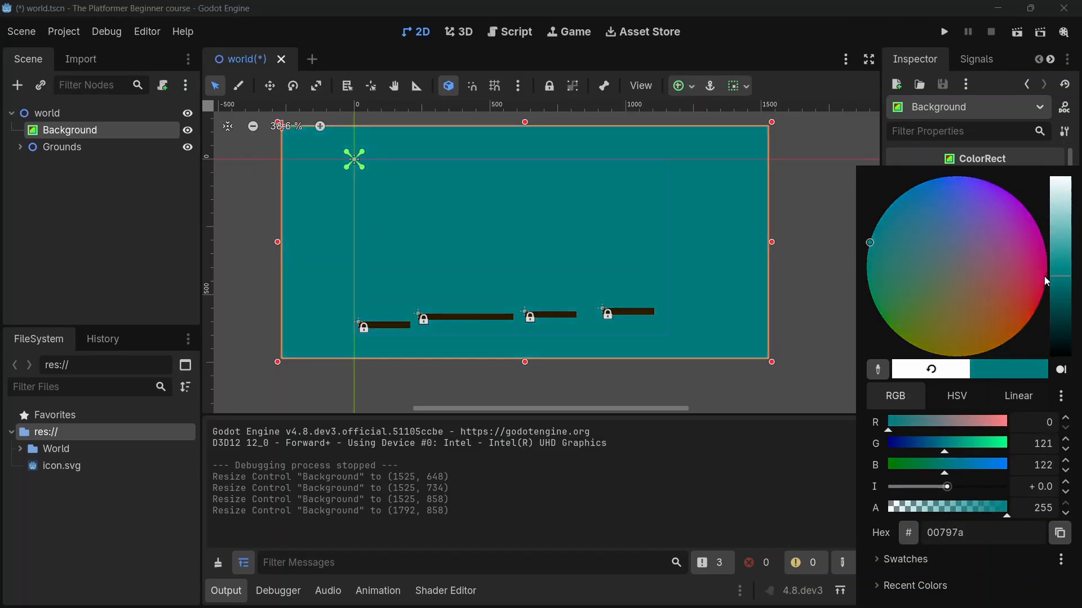
left_click(1052, 509)
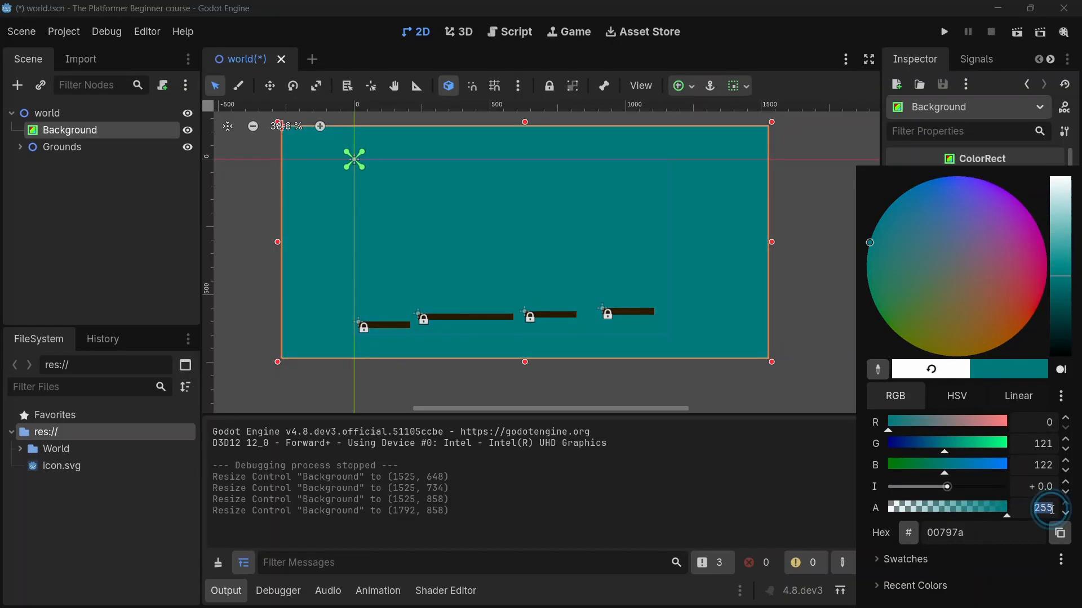
type("200")
key("Return")
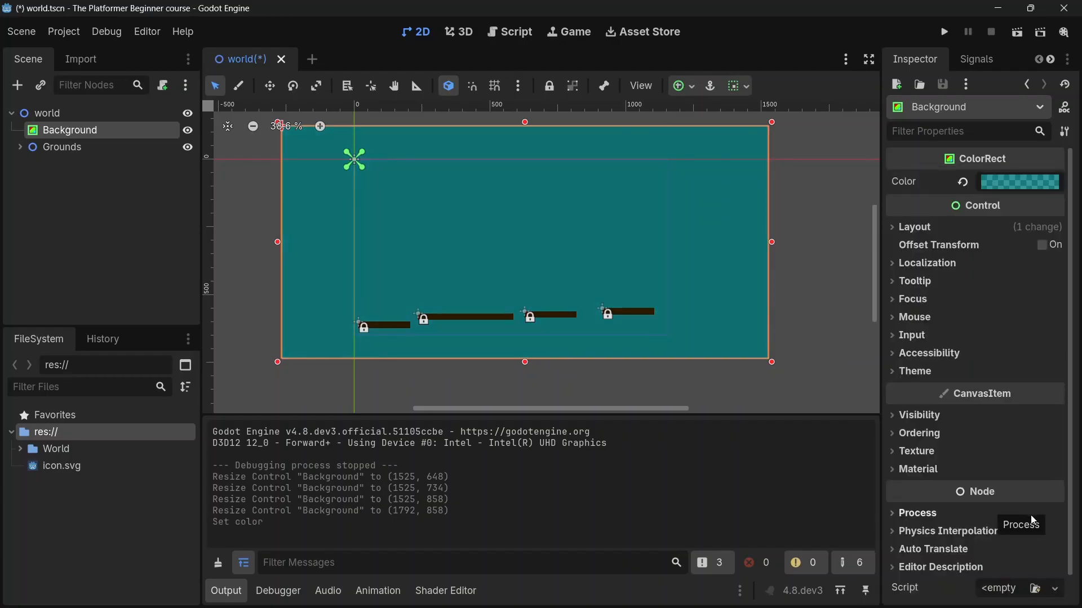
left_click(809, 266)
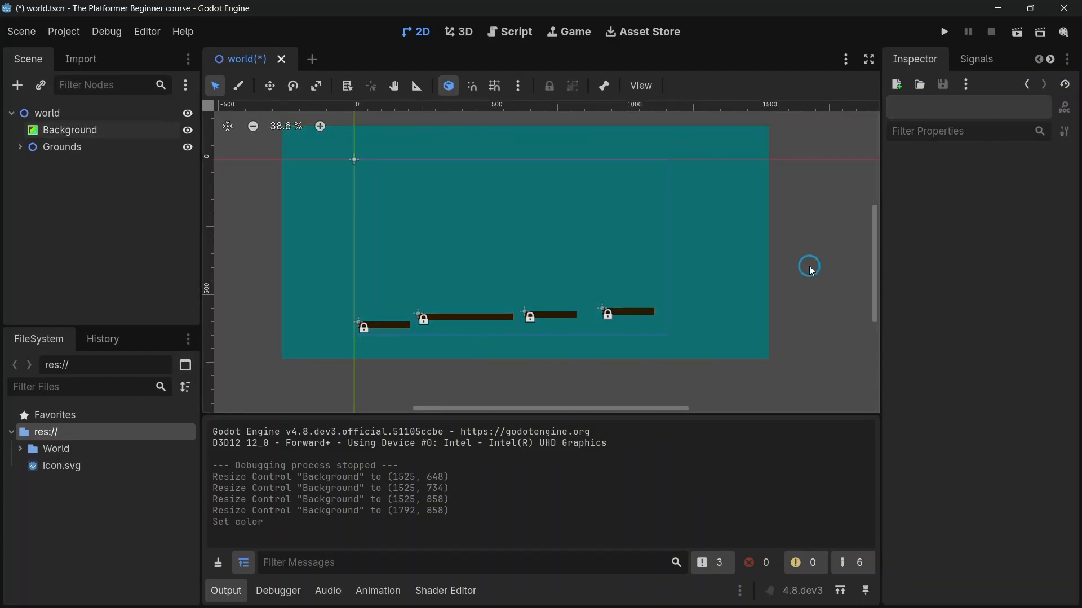
key("ctrl+s")
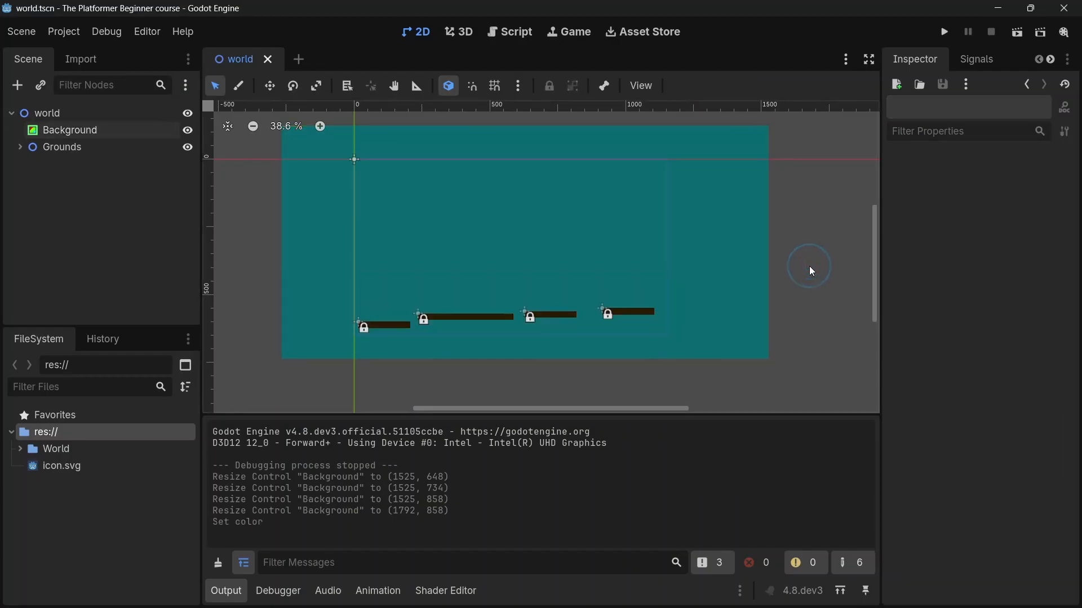
Clear and collapse the output log, and save the world scene again
left_click(218, 562)
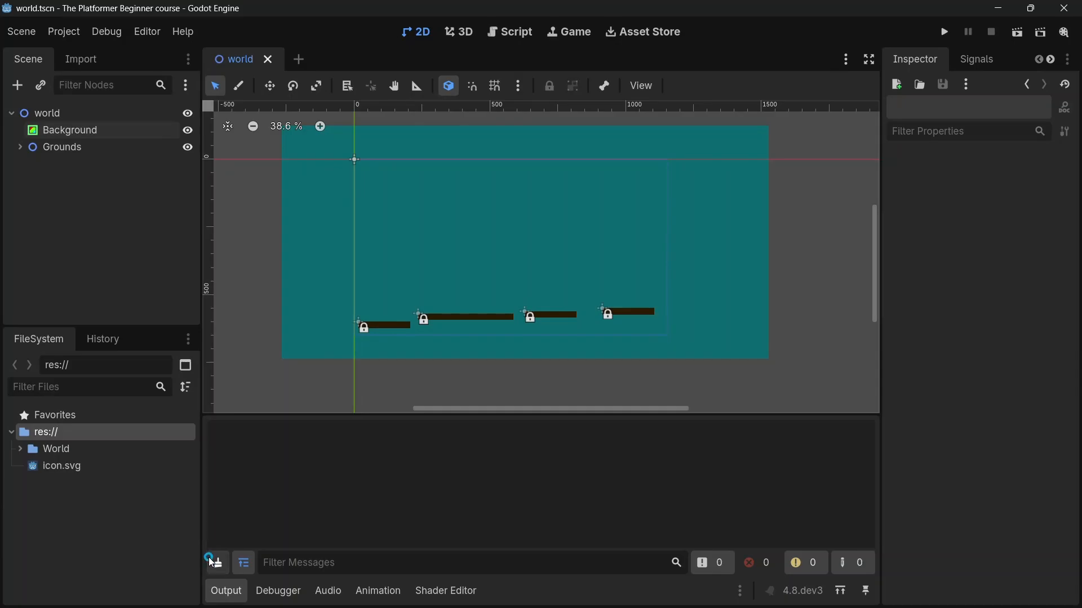
left_click(225, 592)
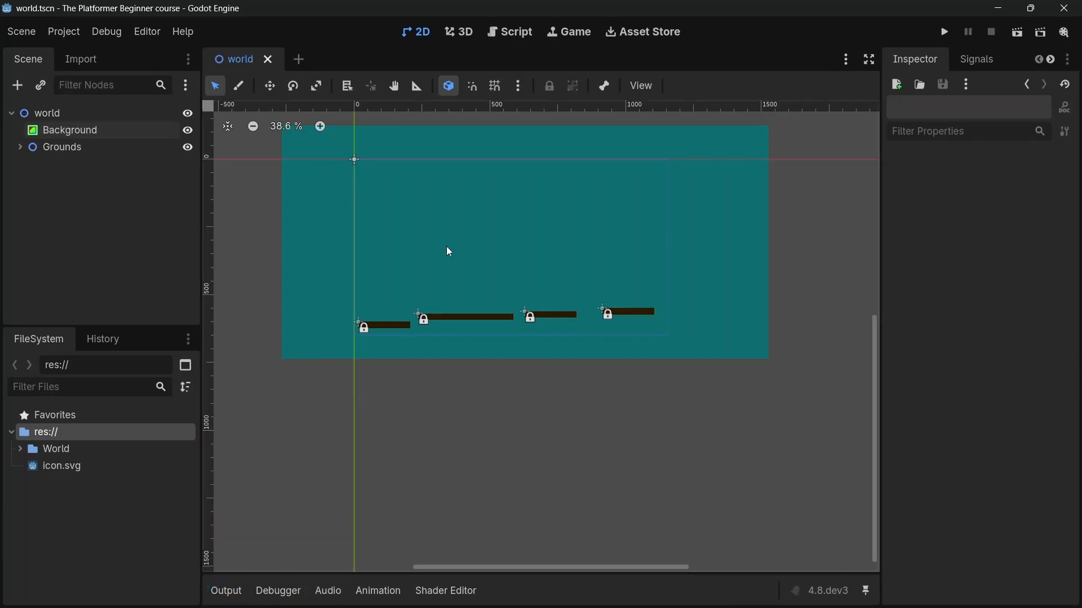
key("ctrl+s")
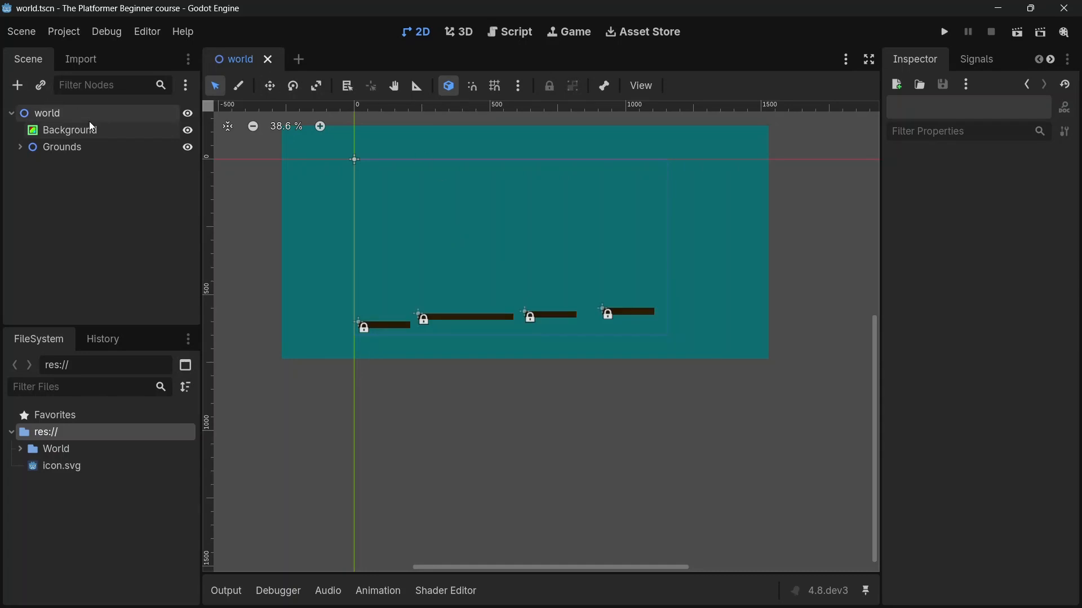
Check the locked platforms inside Grounds, and lock the Background node in place
left_click(19, 148)
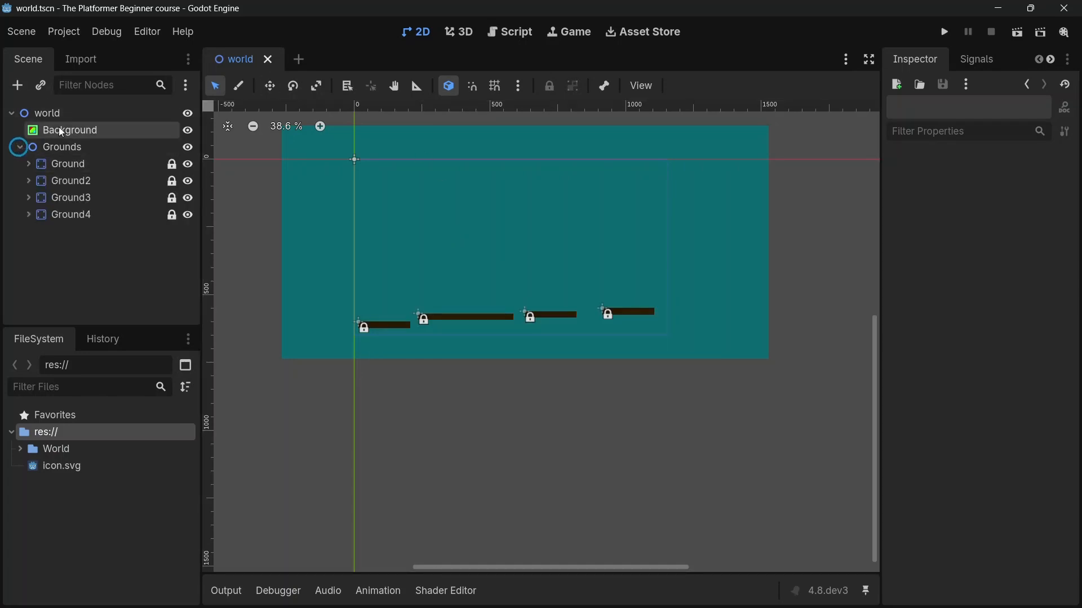
left_click(20, 147)
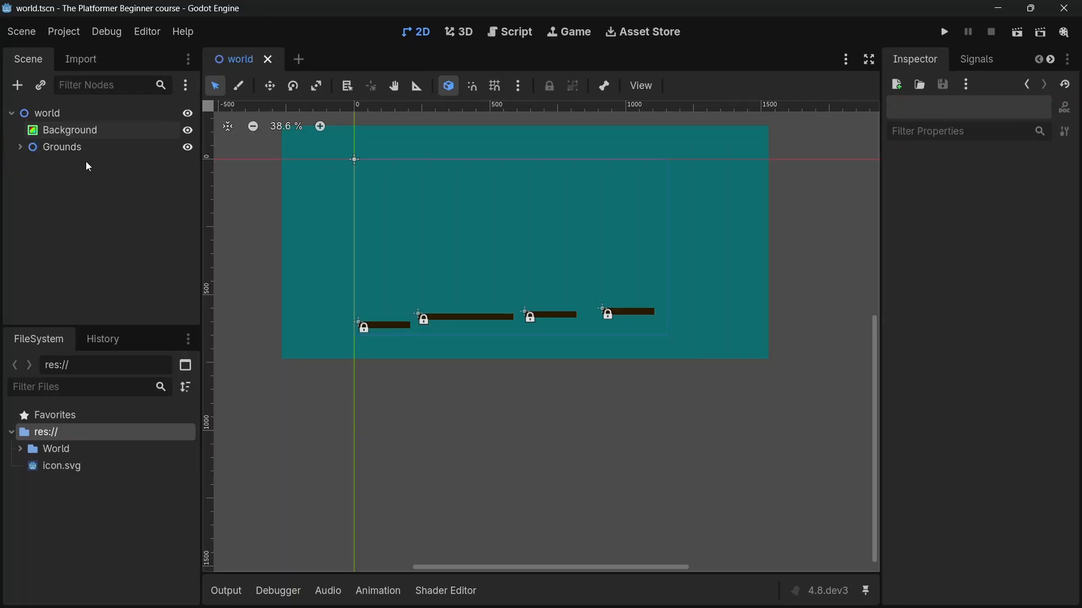
left_click(90, 133)
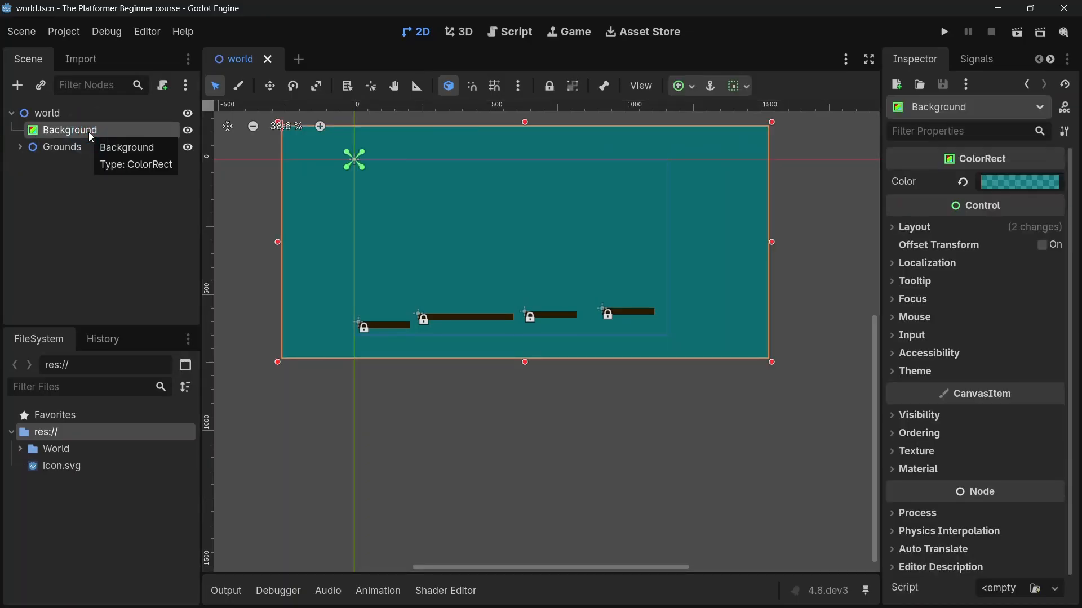
key("ctrl+l")
left_click(614, 206)
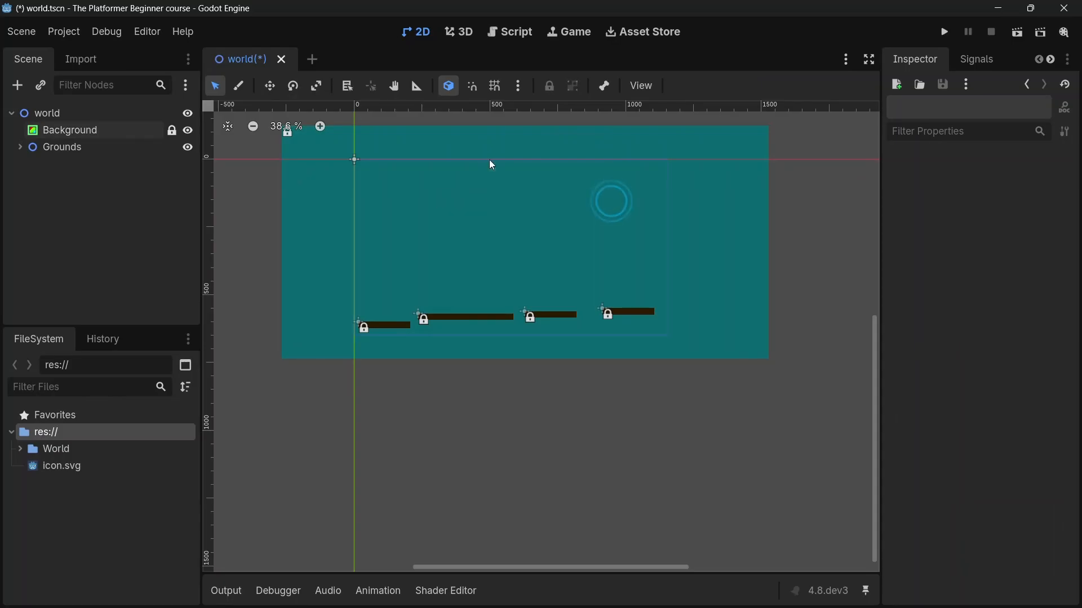
Test-run the project to check the teal background, and save the scene with the output log collapsed
left_click(944, 32)
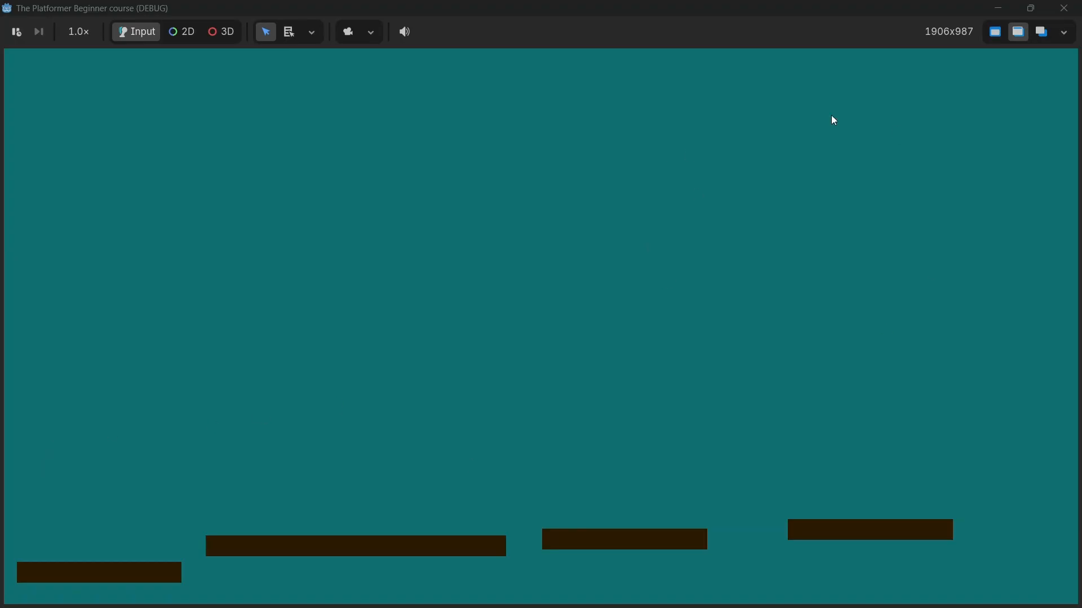
left_click(1065, 7)
key("ctrl+s")
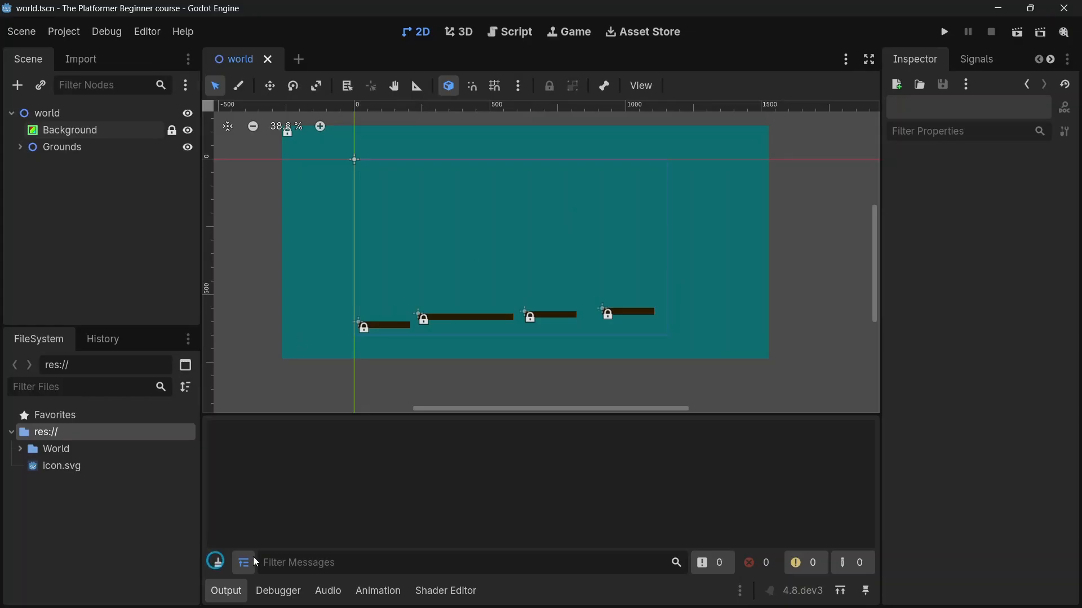
left_click(225, 591)
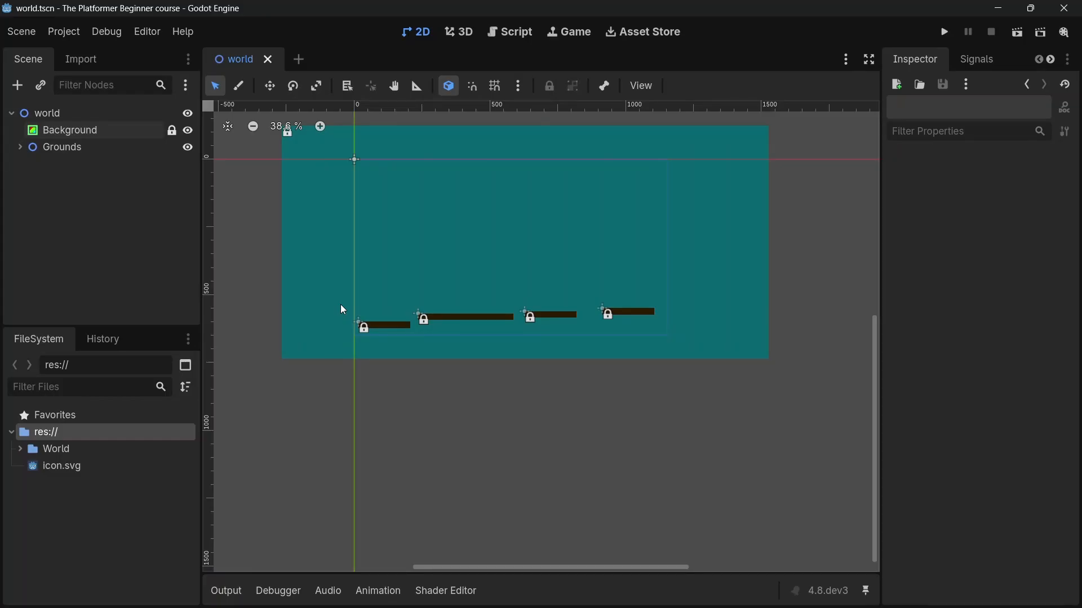
Add a CharacterBody2D node as a child of the world root node
right_click(61, 113)
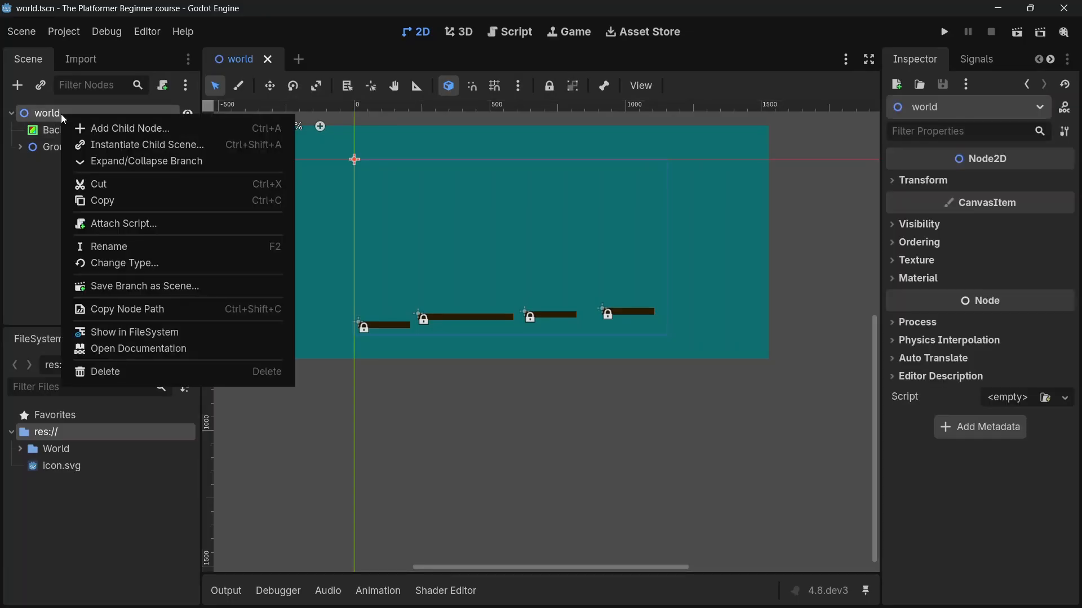
left_click(91, 127)
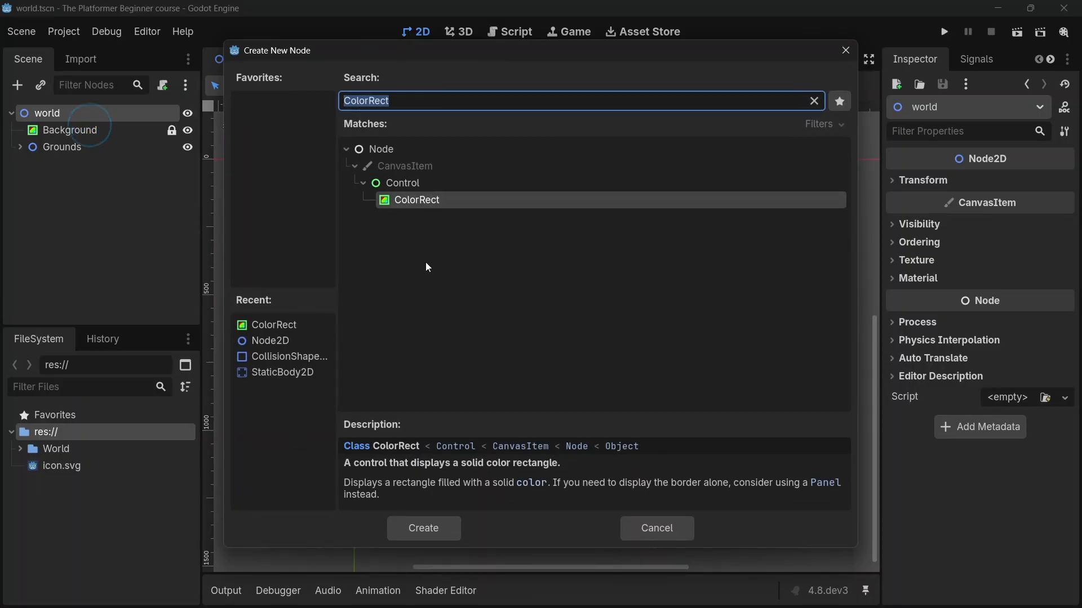
type("character")
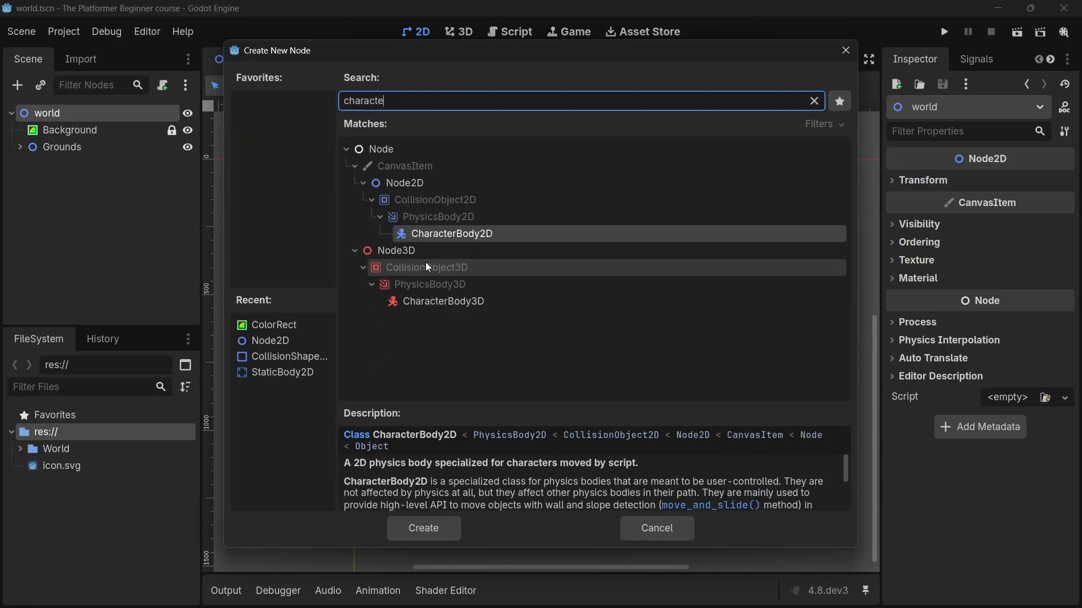
left_click(476, 232)
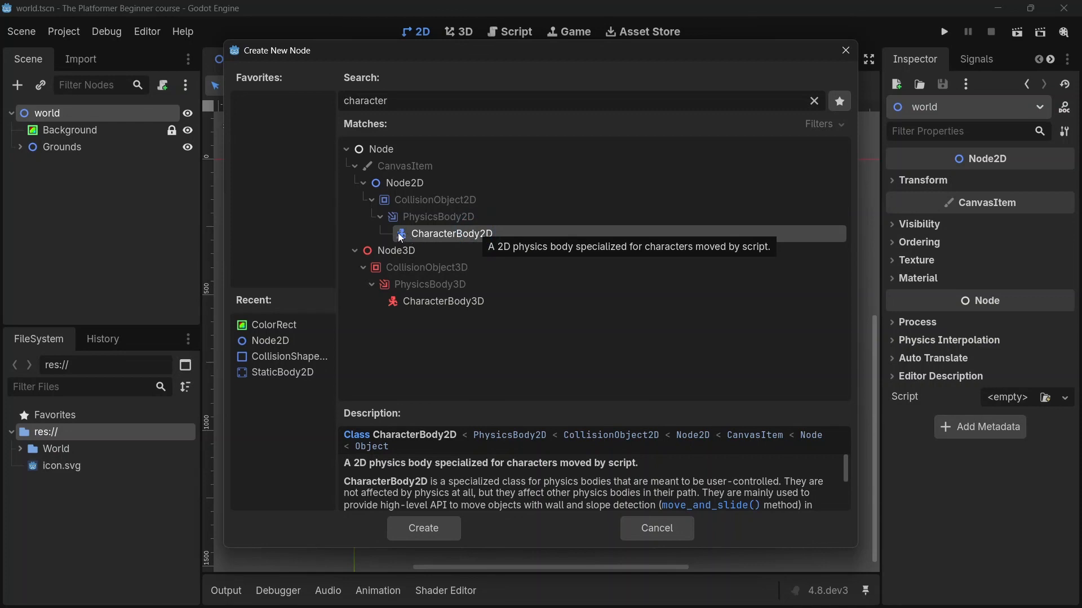
double_click(442, 233)
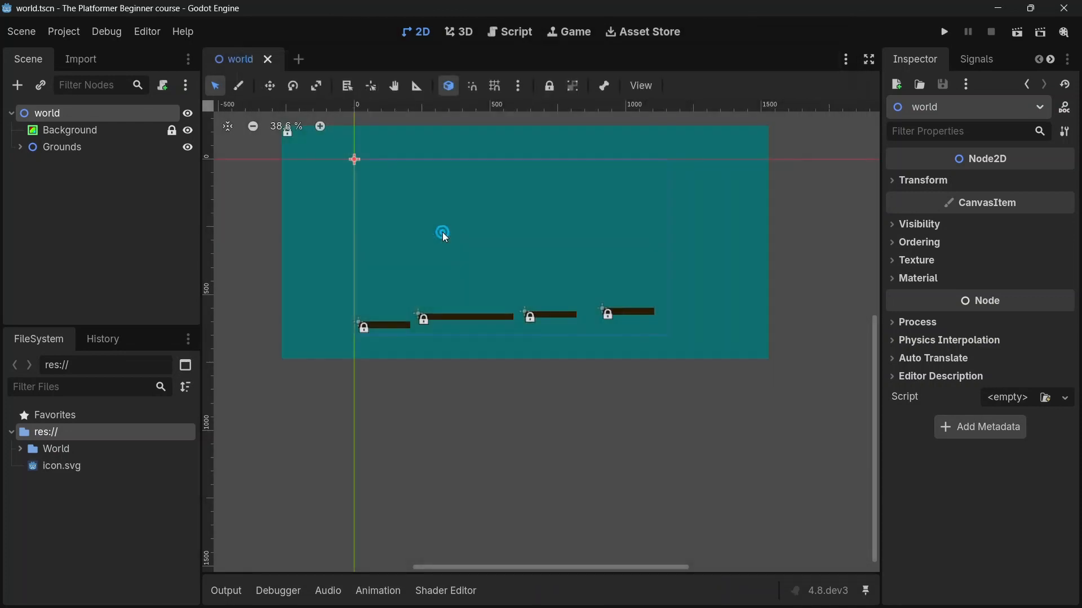
Rename the new CharacterBody2D node to player and save the scene
double_click(130, 161)
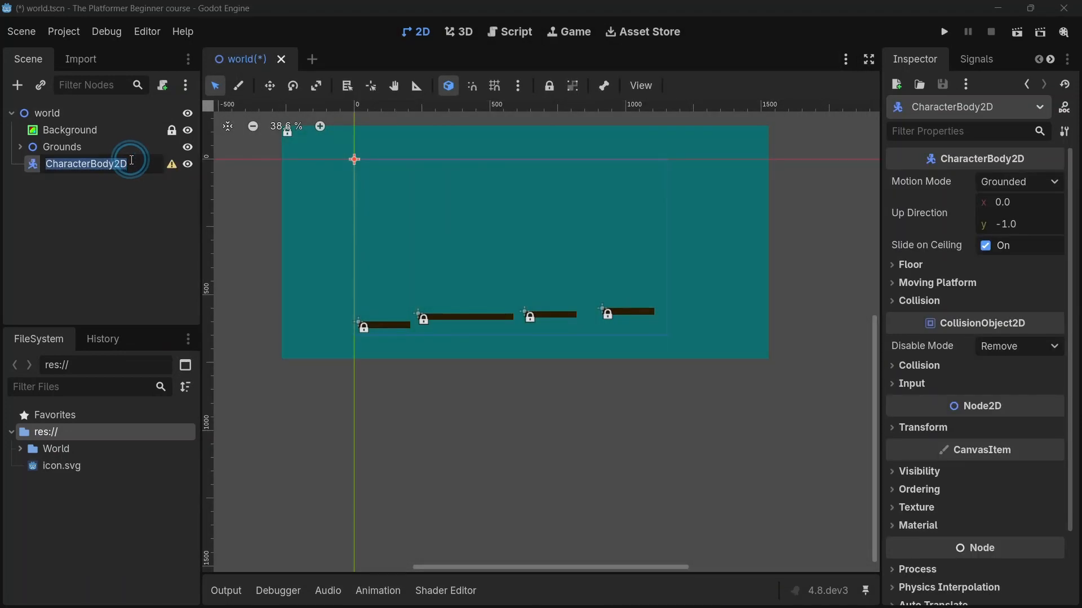
key("BackSpace")
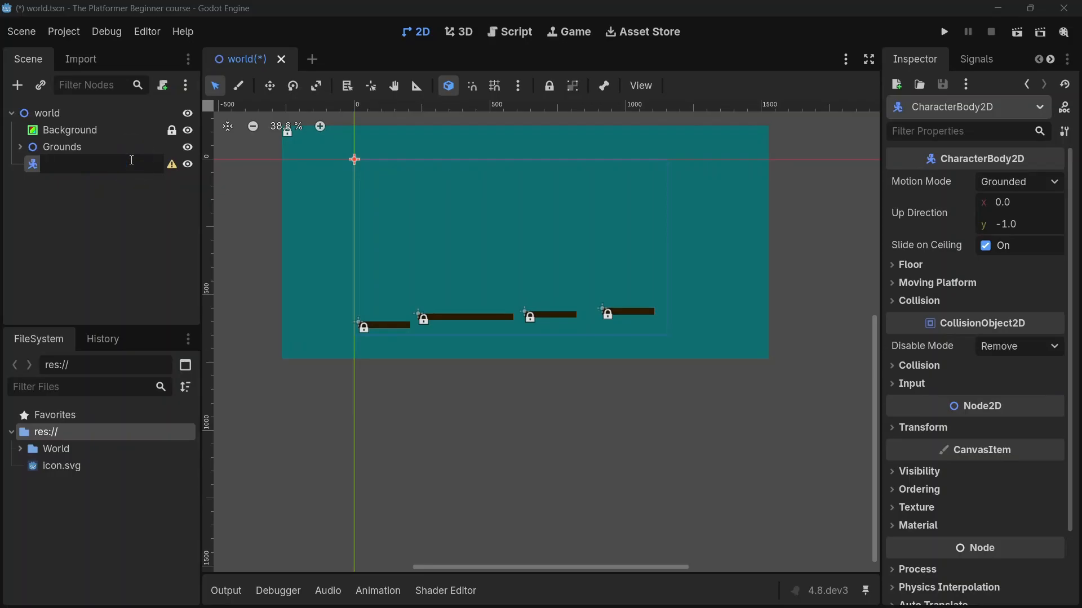
type("player")
key("Return")
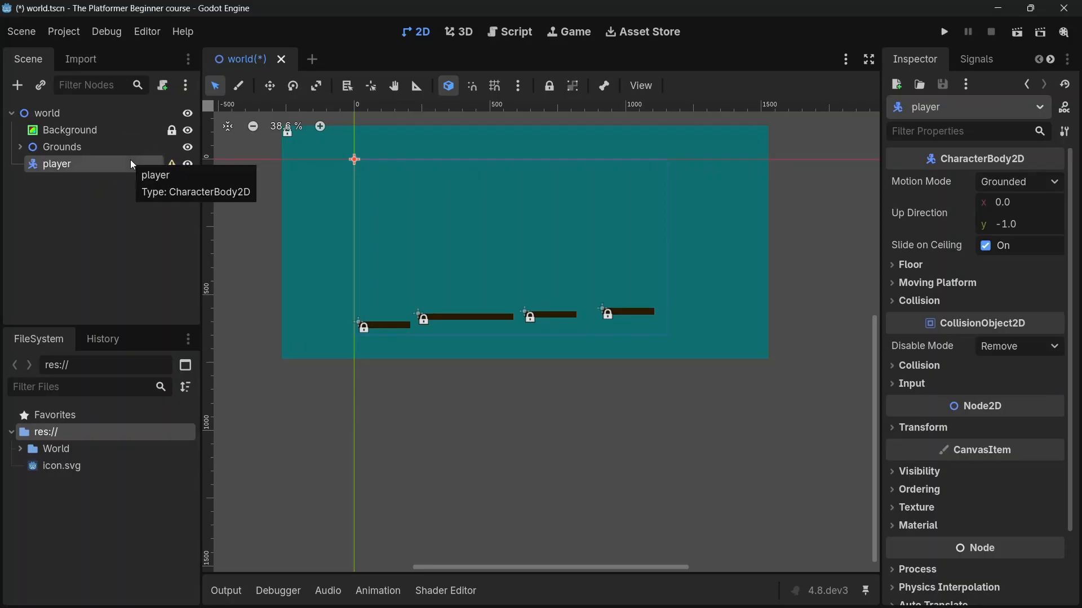
key("ctrl+s")
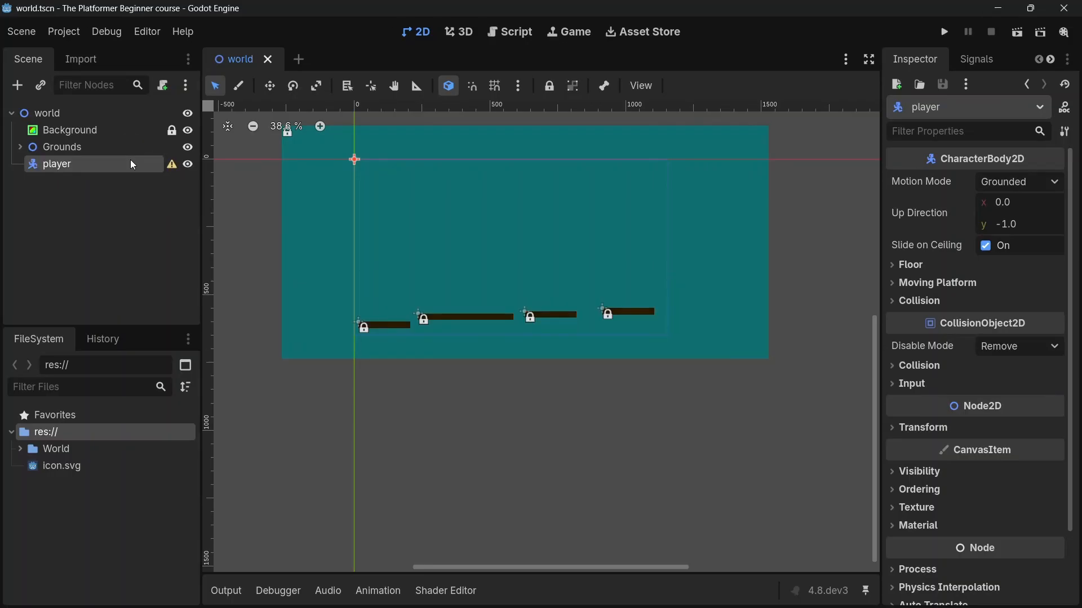
Add a ColorRect node as a child of the player node
right_click(66, 171)
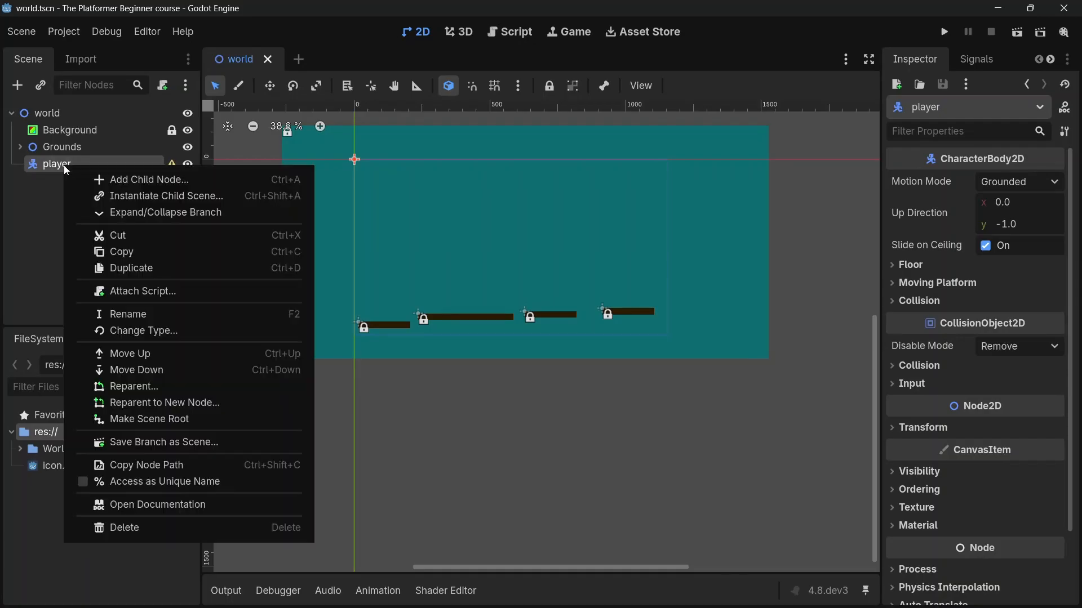
left_click(120, 179)
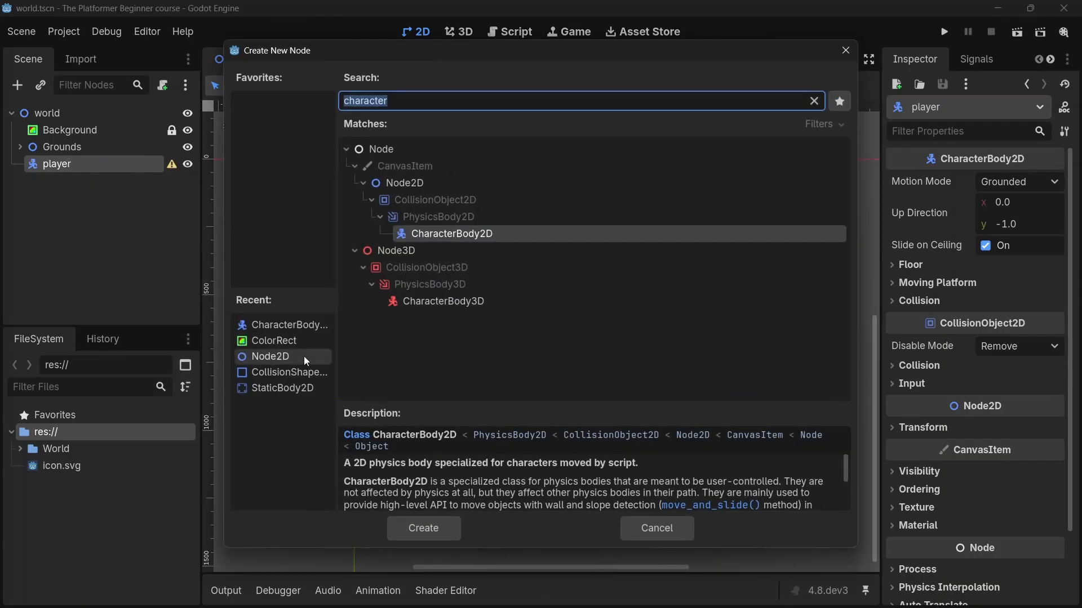
double_click(287, 341)
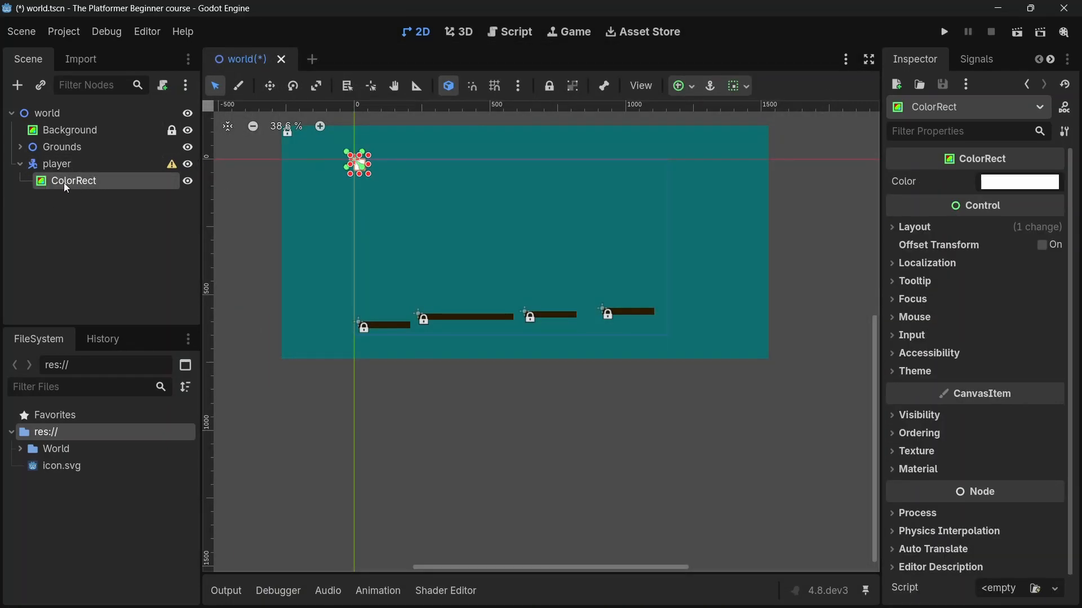
scroll(348, 157, "up", 7)
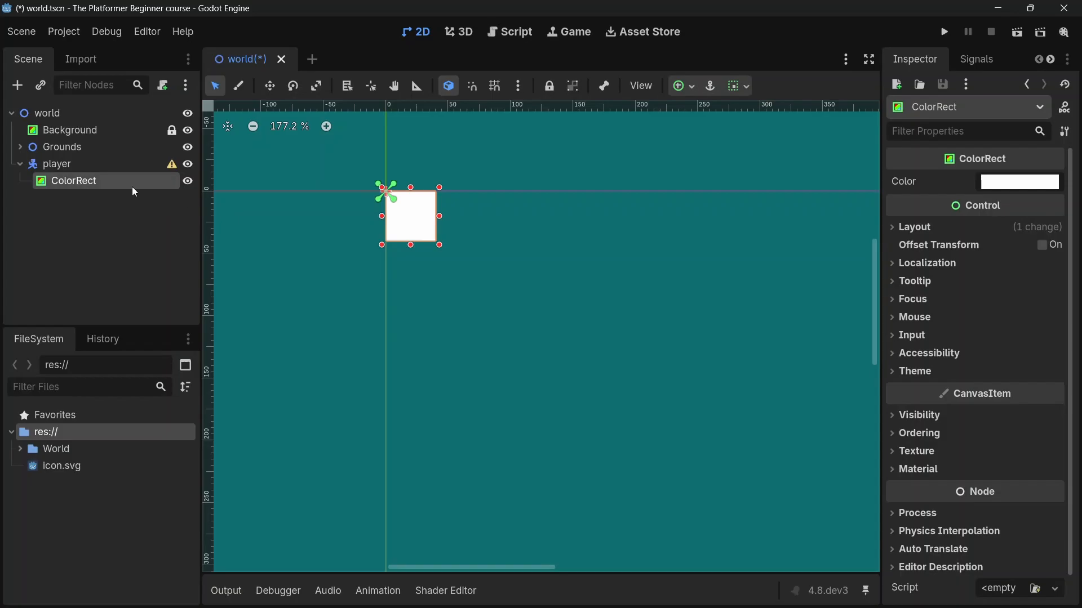
Set the color of the player's ColorRect to yellow by removing its blue component, and save the scene
left_click(997, 182)
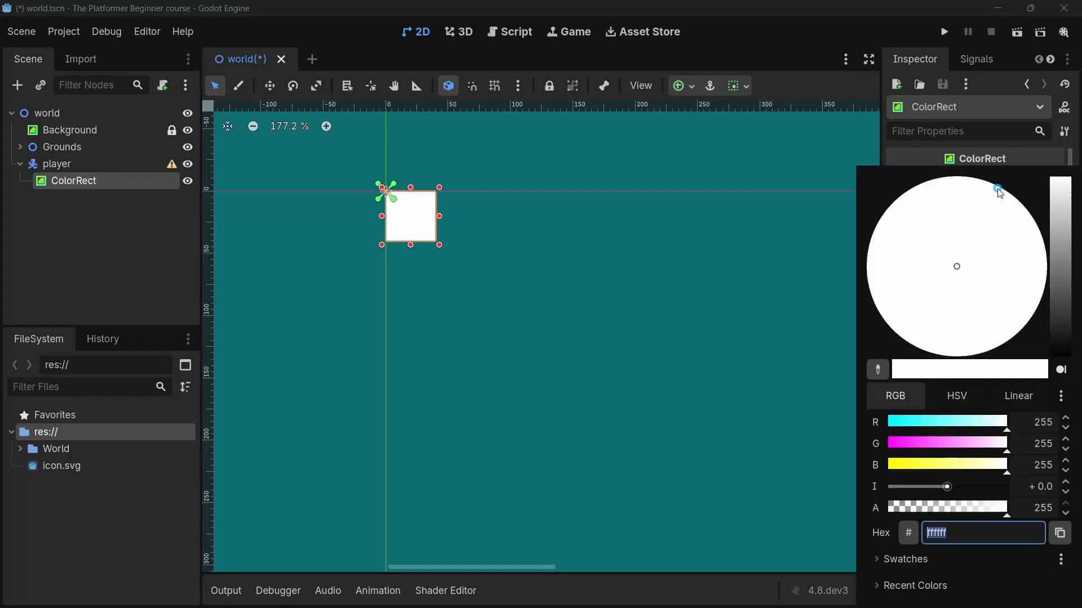
left_click_drag(913, 466, 835, 469)
left_click(175, 205)
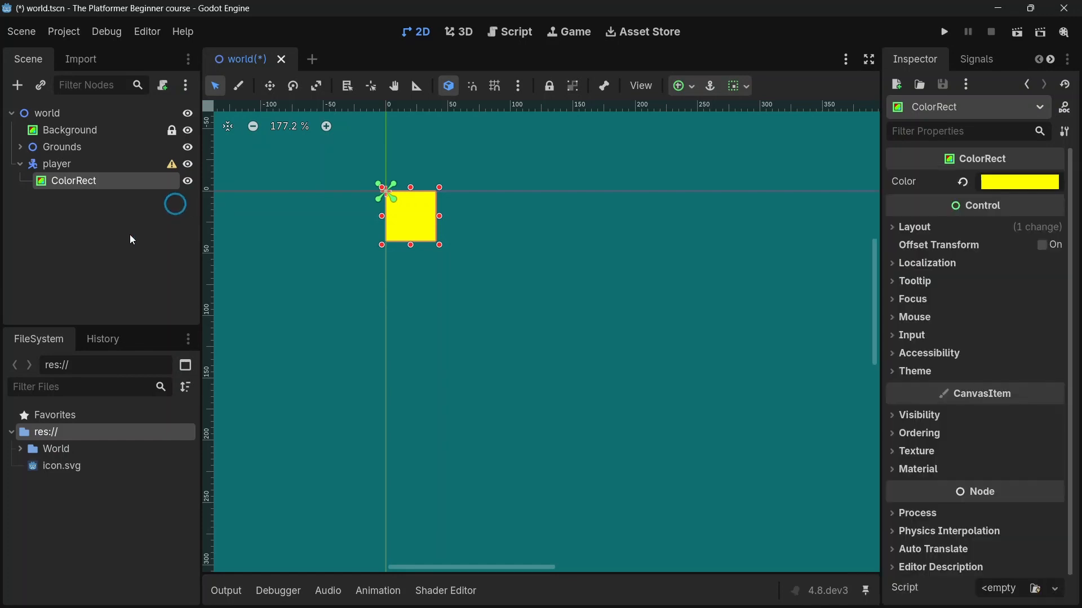
key("ctrl+s")
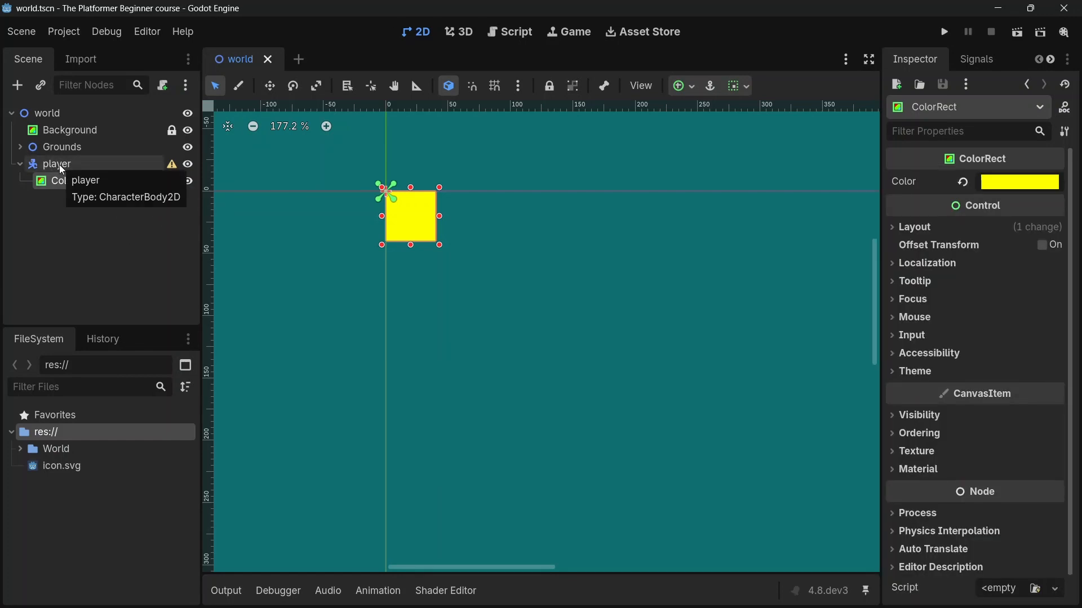
Select the player node and bring up its available node commands
left_click(59, 165)
right_click(60, 164)
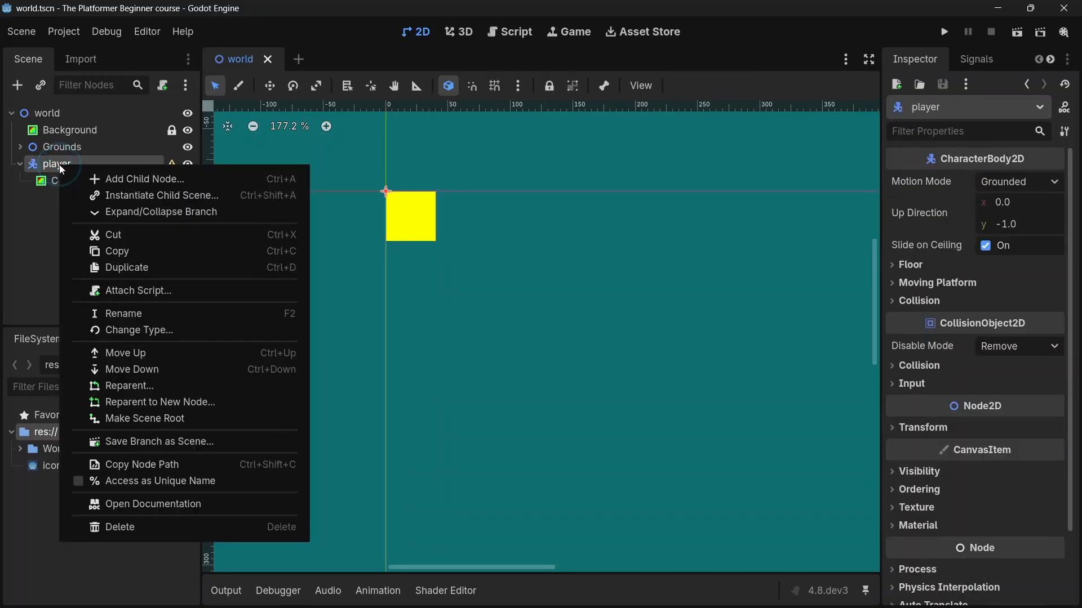
Add a CollisionShape2D node as a child of the player node
left_click(153, 180)
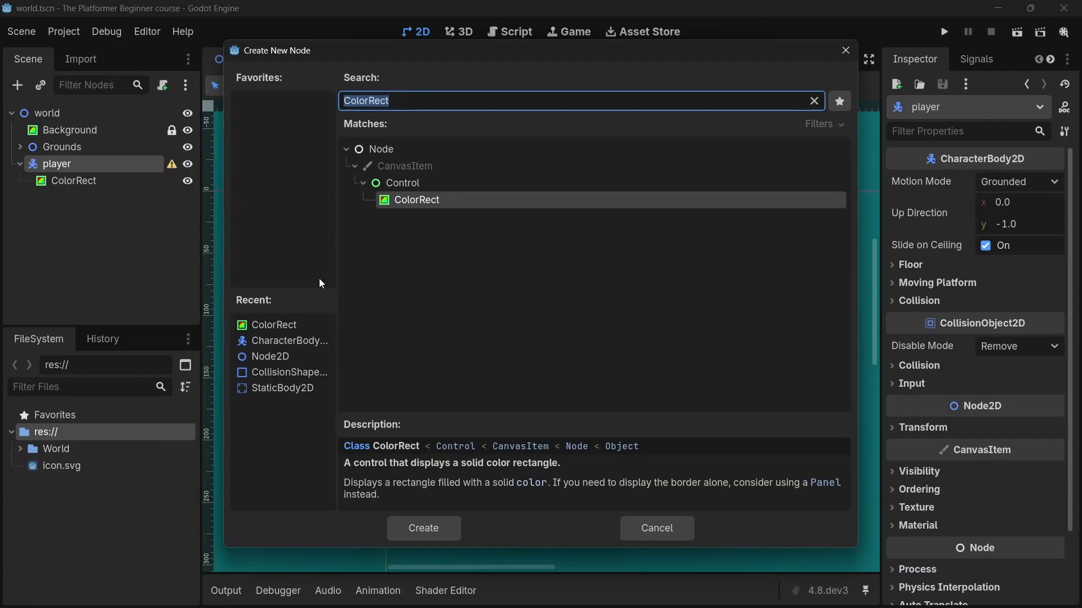
left_click(287, 373)
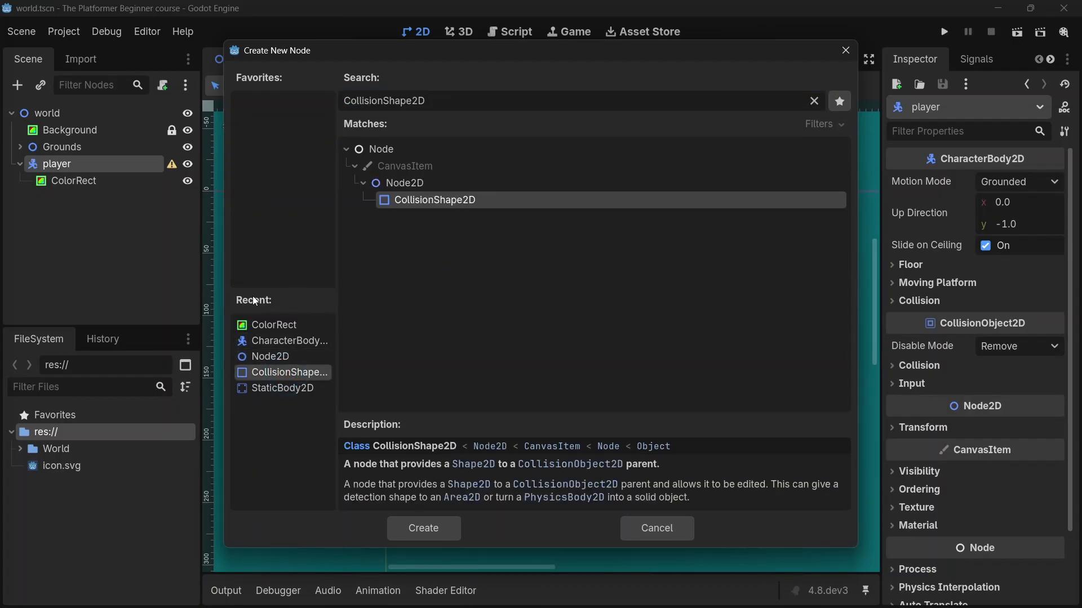
double_click(468, 202)
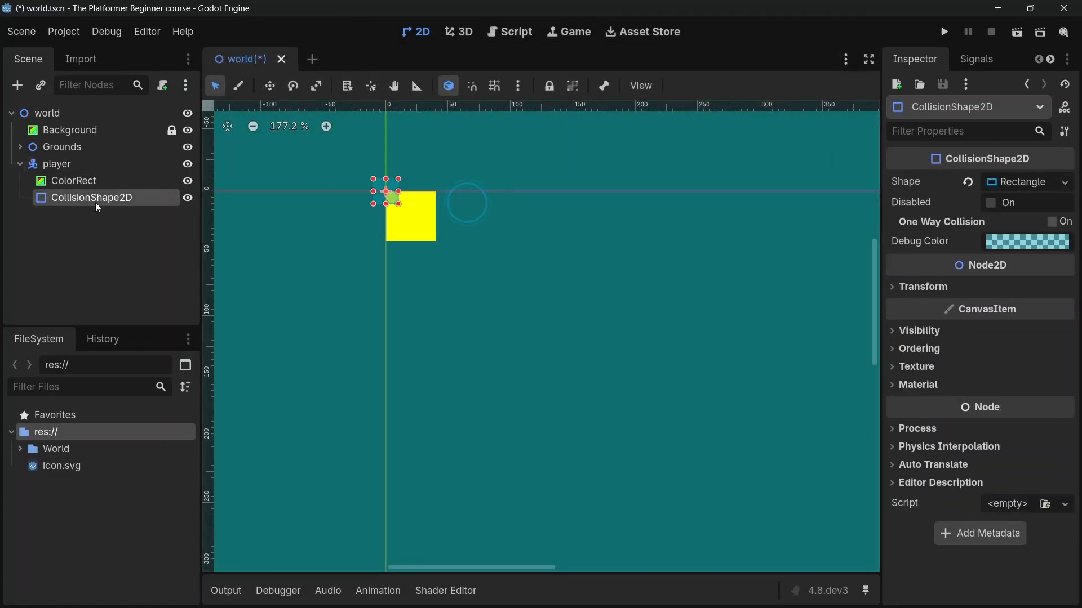
Fit the rectangular collision shape exactly over the yellow player square and lock it, saving the scene
scroll(388, 214, "up", 6)
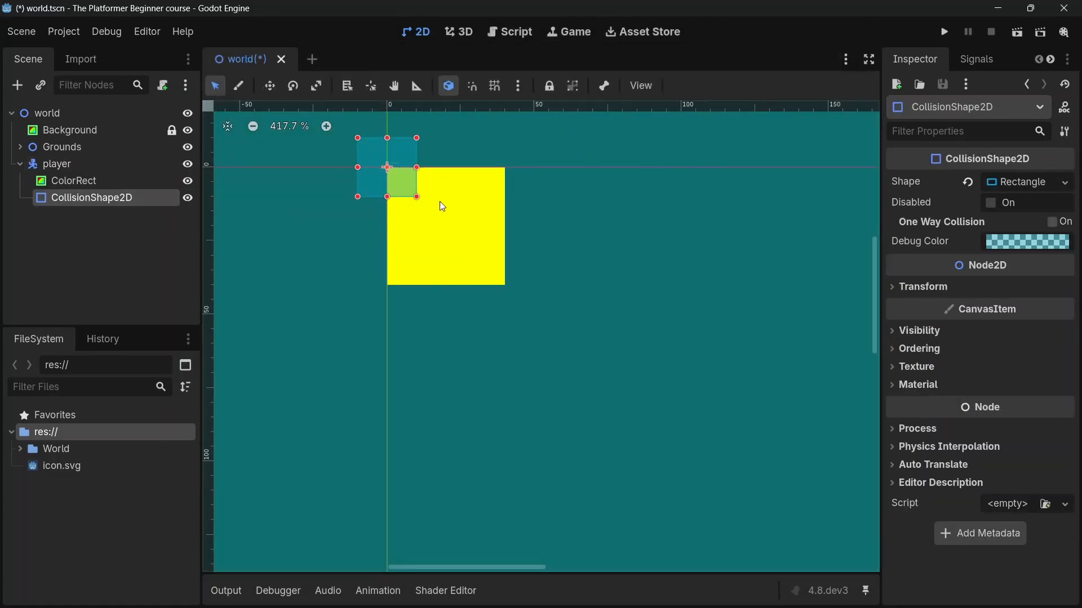
left_click_drag(405, 178, 505, 285)
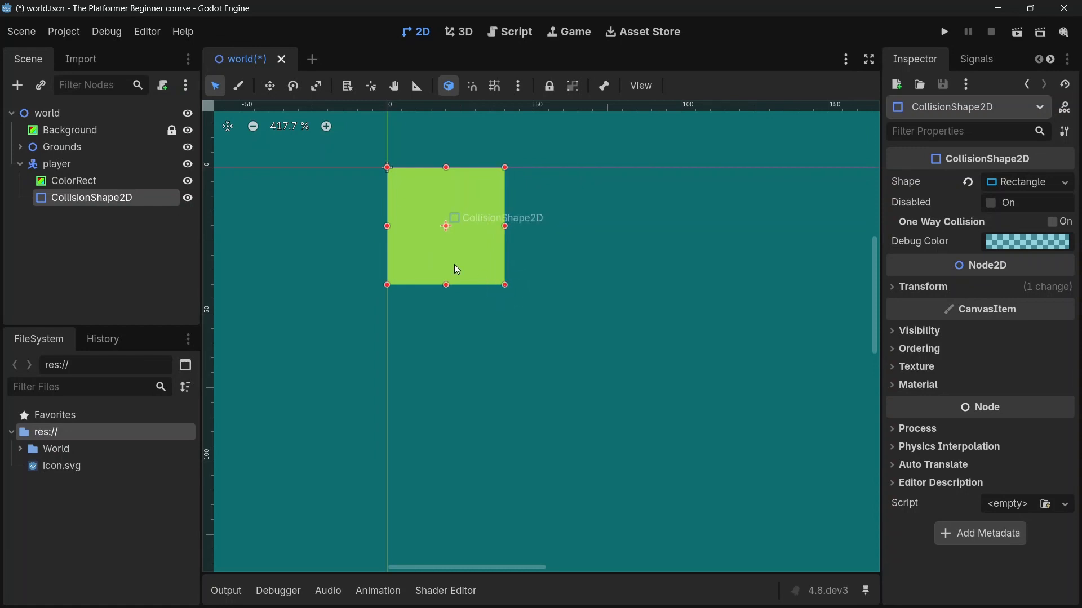
key("ctrl+l")
key("ctrl+s")
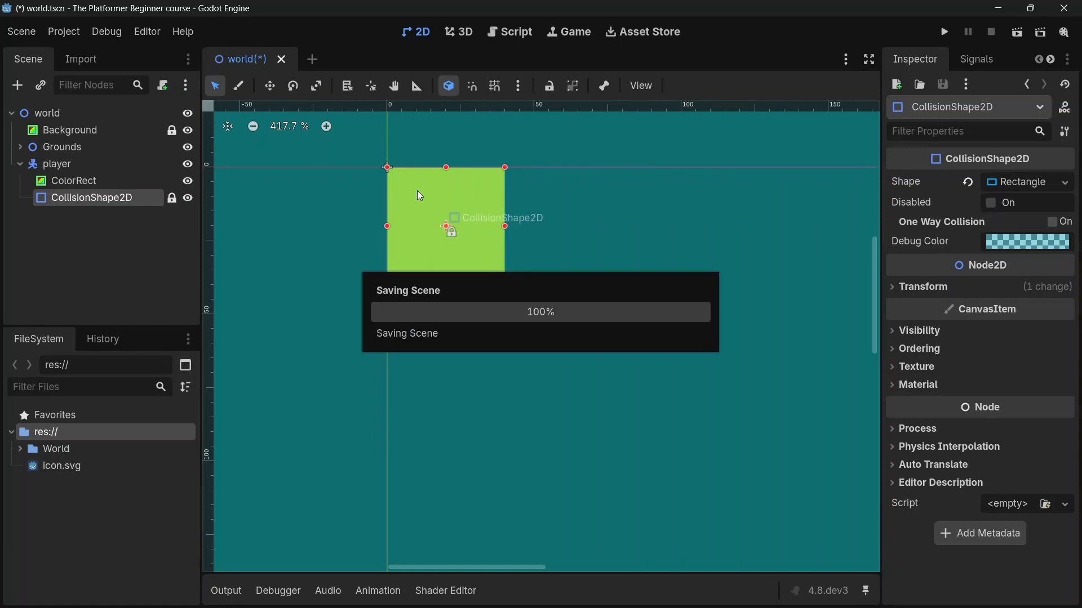
Hide the player's CollisionShape2D in the scene and save
scroll(440, 228, "up", 1)
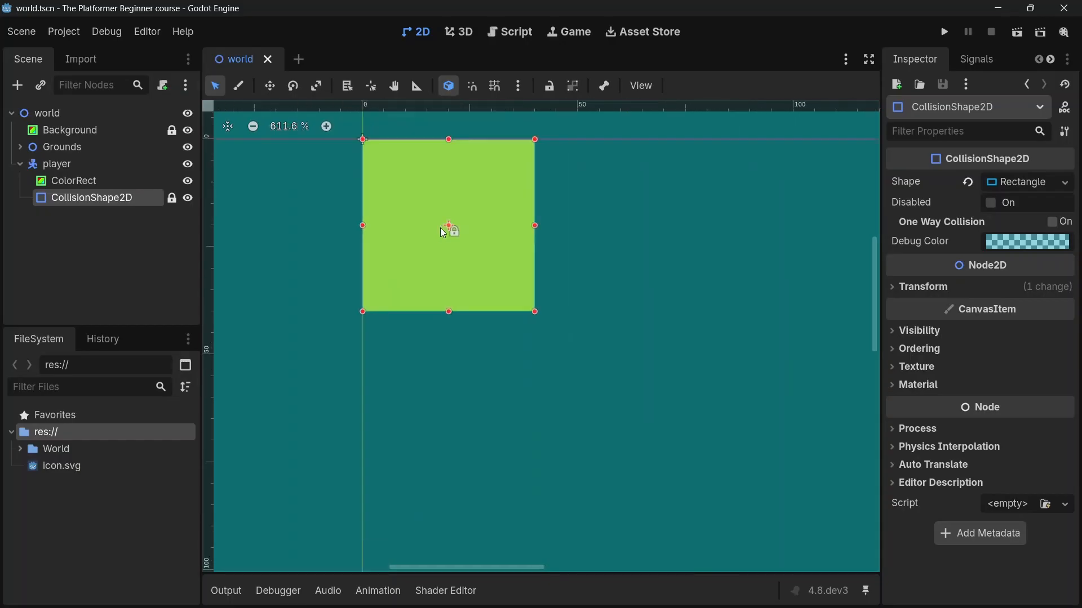
scroll(440, 227, "down", 2)
left_click(188, 198)
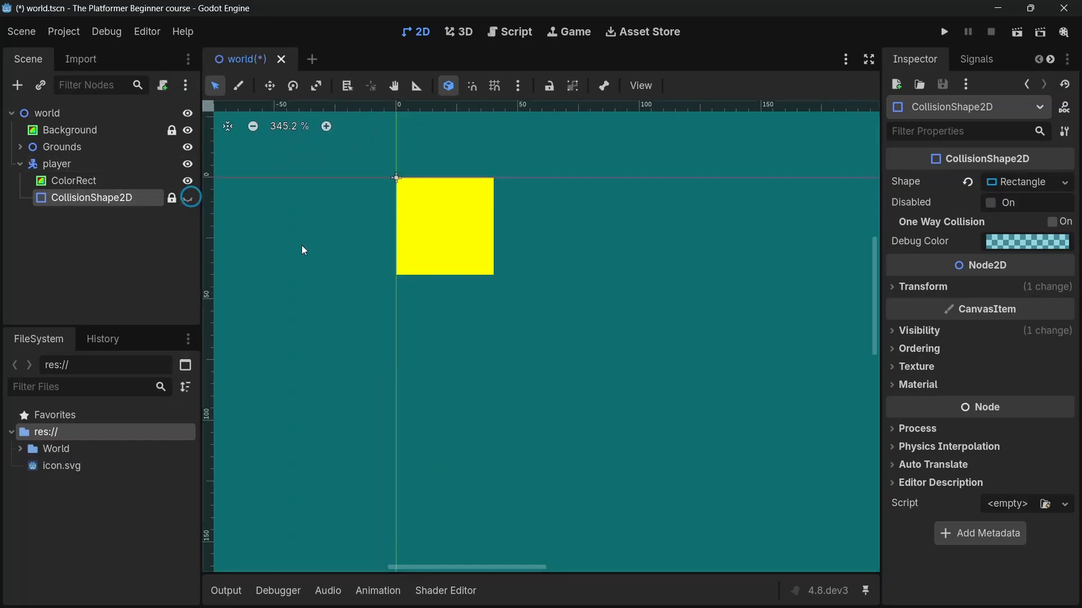
key("ctrl+s")
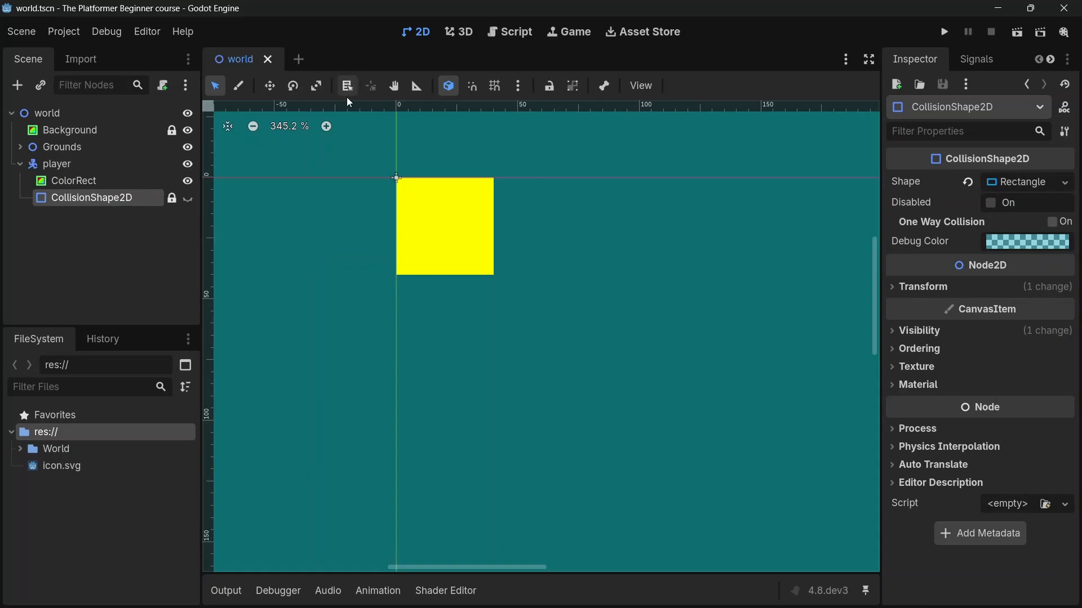
Run the current scene to check the player's starting position, and close the game window
left_click(1018, 32)
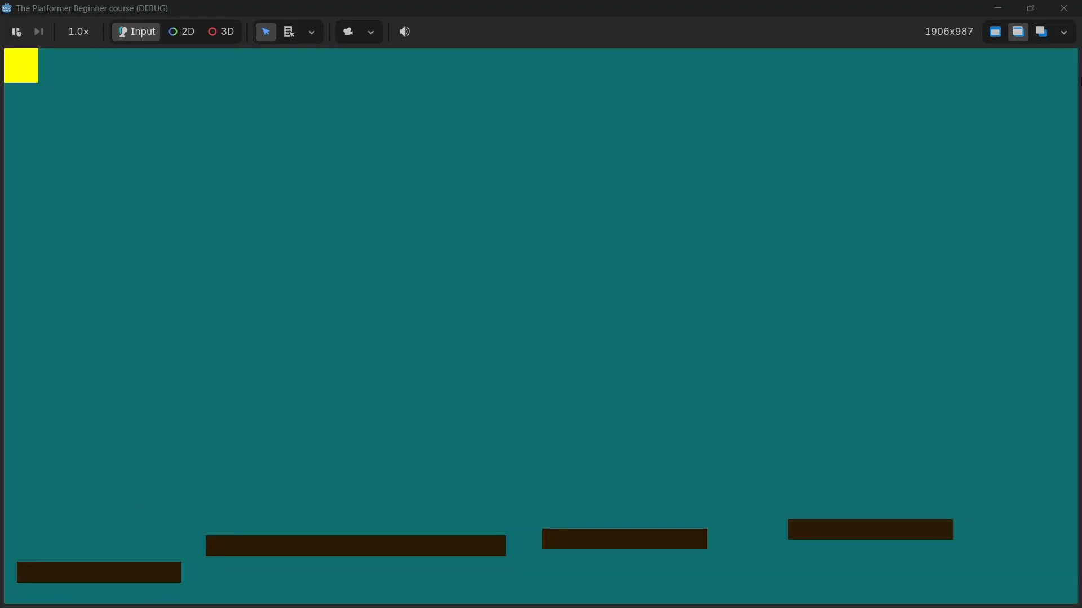
left_click(1064, 8)
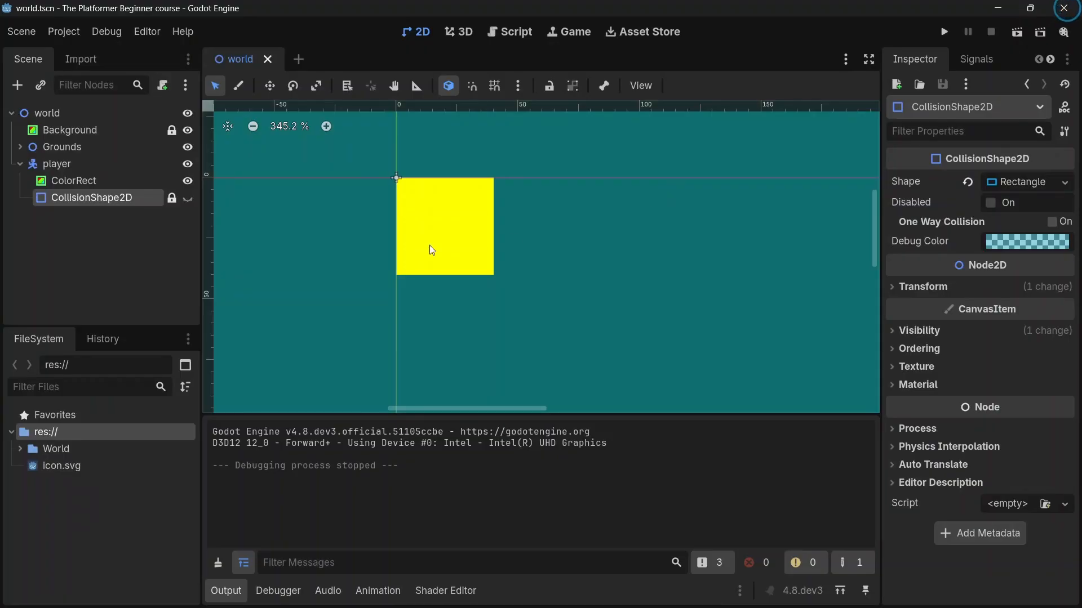
scroll(357, 212, "down", 5)
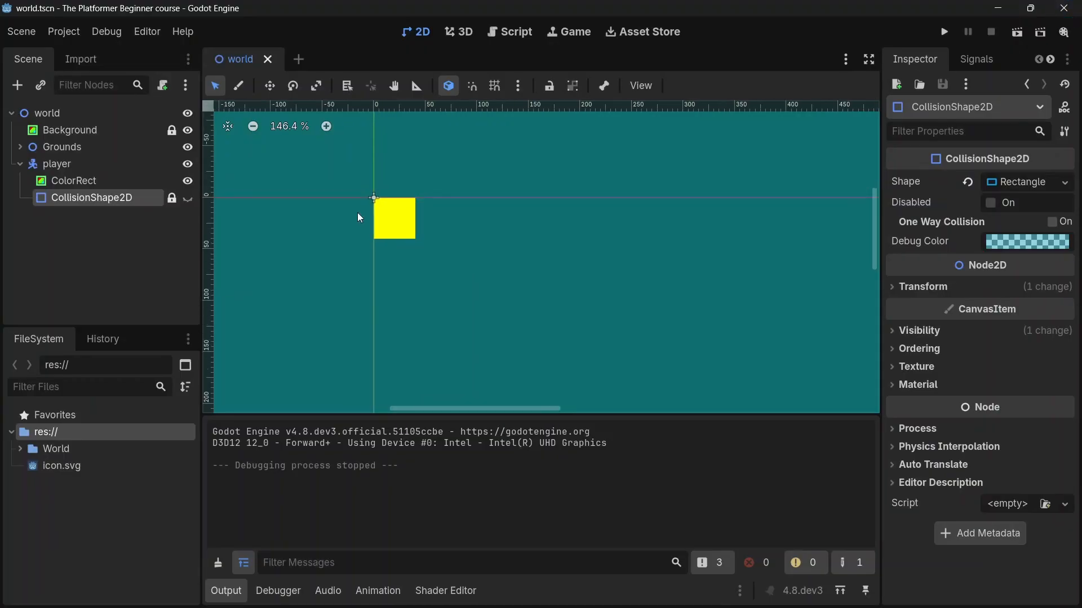
Lock the player's ColorRect and collapse the player branch in the scene tree
left_click(107, 181)
key("ctrl+l")
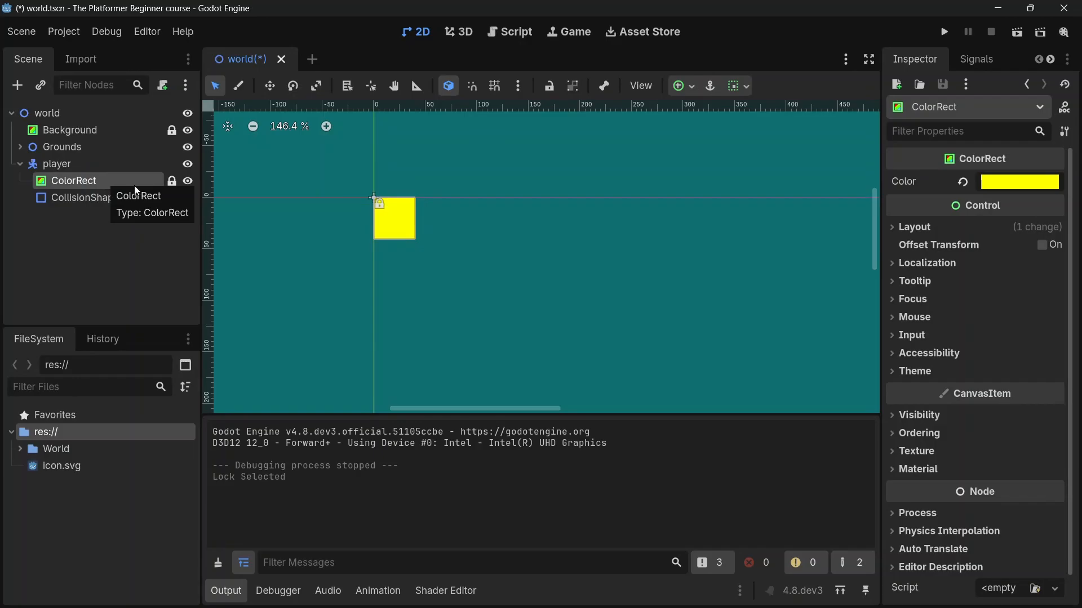
left_click(18, 164)
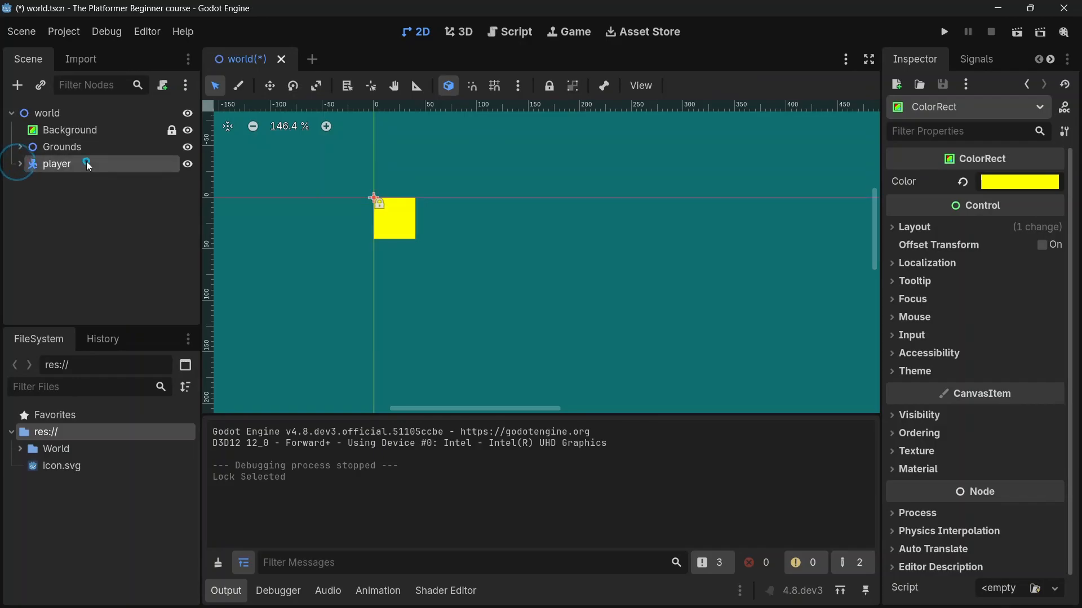
Move the player to just above the first ground platform and save the scene
left_click(87, 163)
left_click(218, 562)
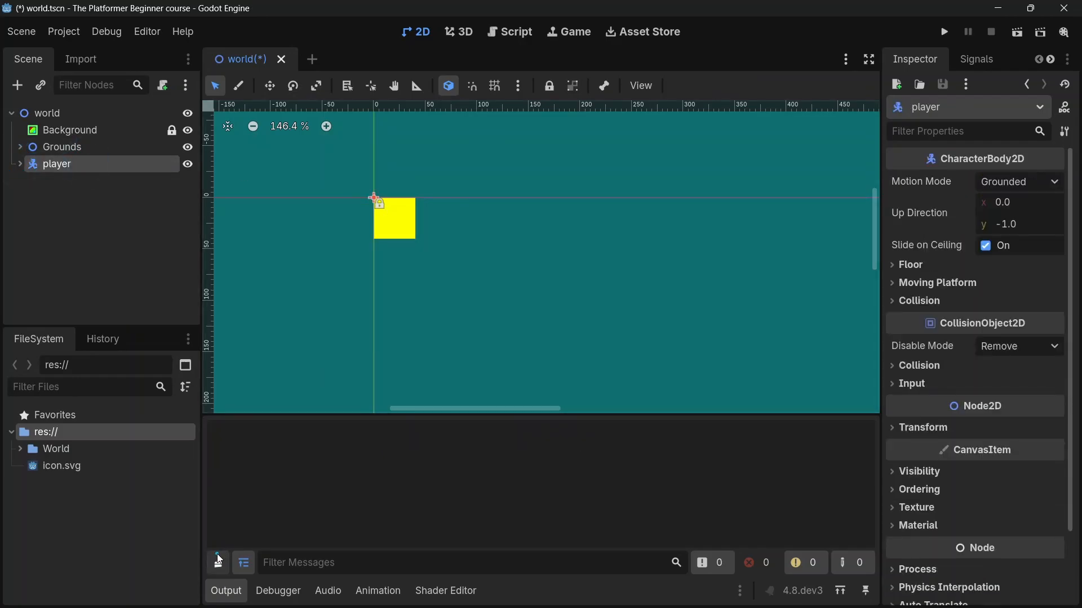
left_click(226, 591)
scroll(381, 200, "down", 5)
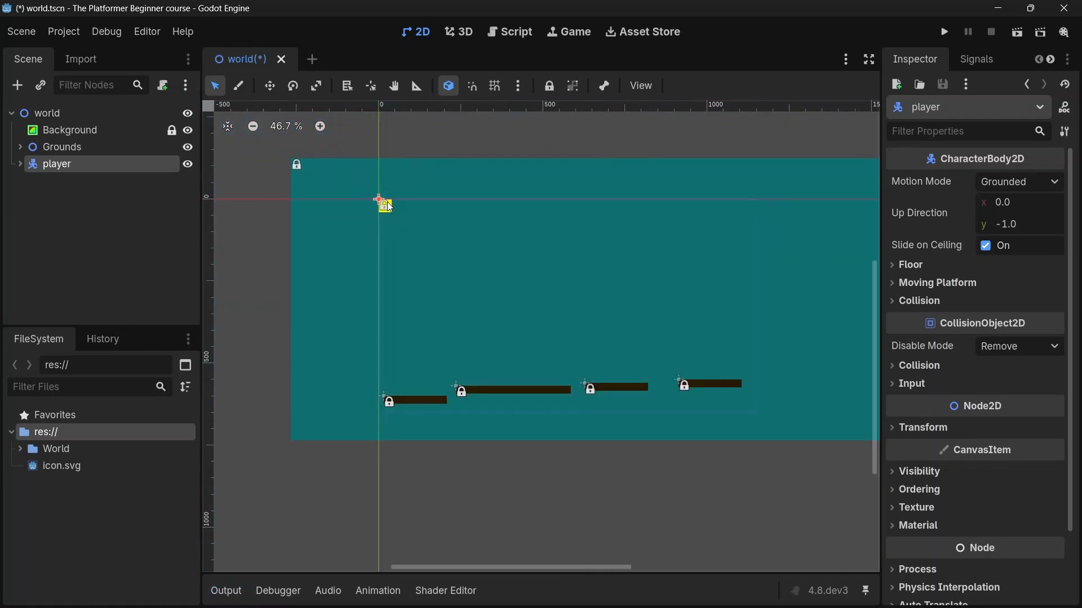
left_click_drag(387, 207, 405, 375)
scroll(405, 375, "up", 5)
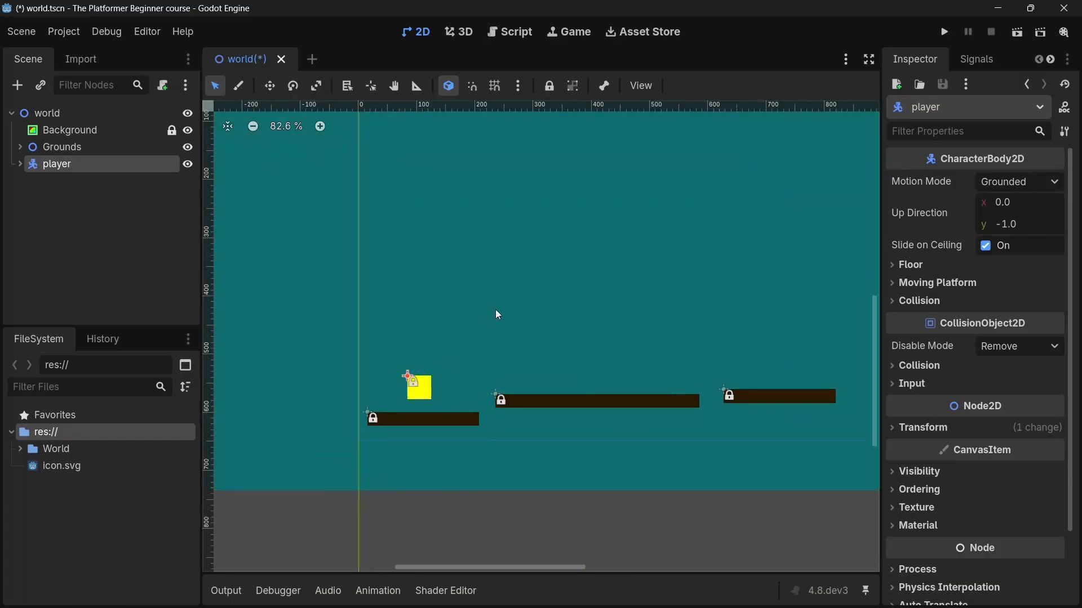
key("ctrl+s")
Run the project to check the player's new position, close the game, and clear the output log
left_click(945, 32)
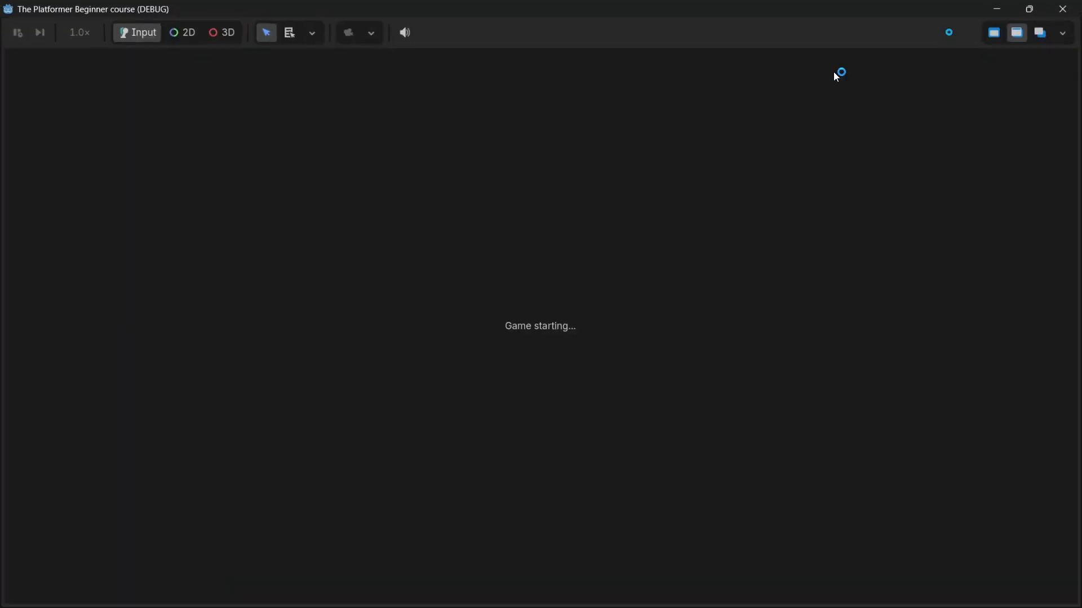
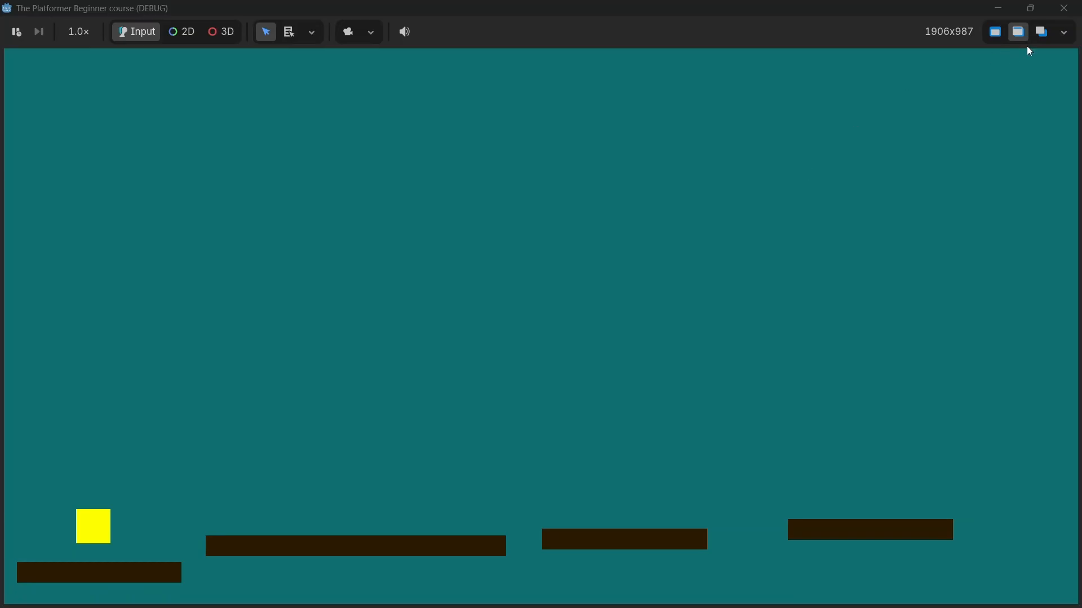
left_click(1065, 9)
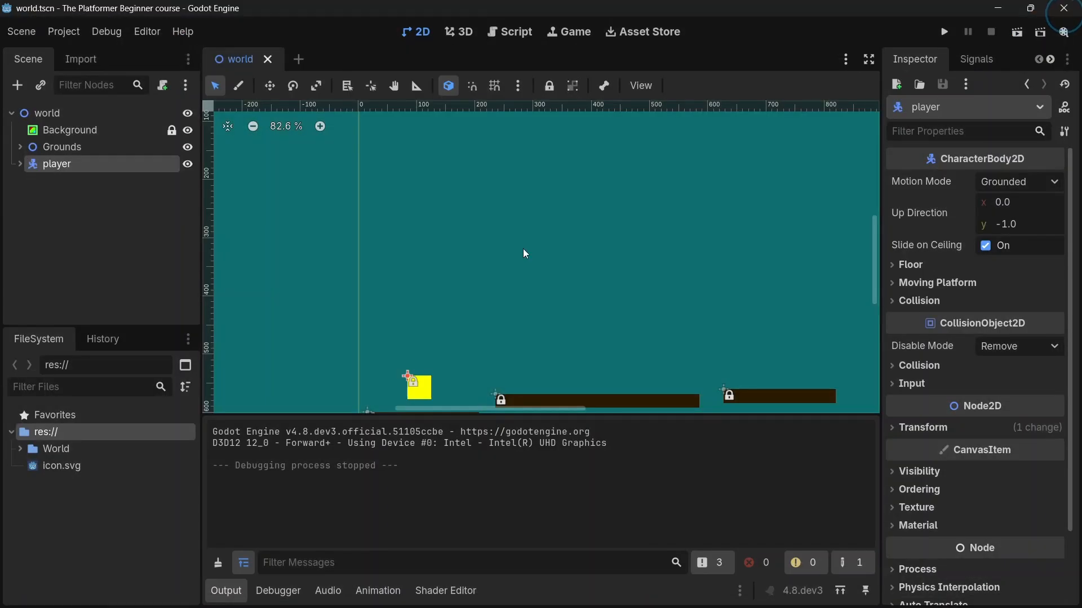
left_click(217, 562)
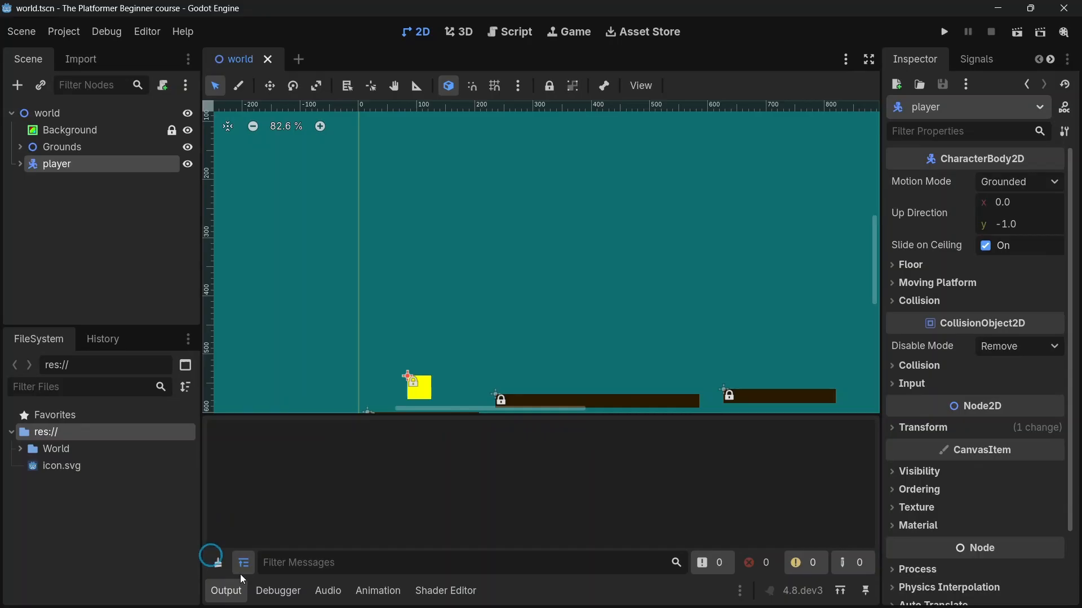
left_click(226, 591)
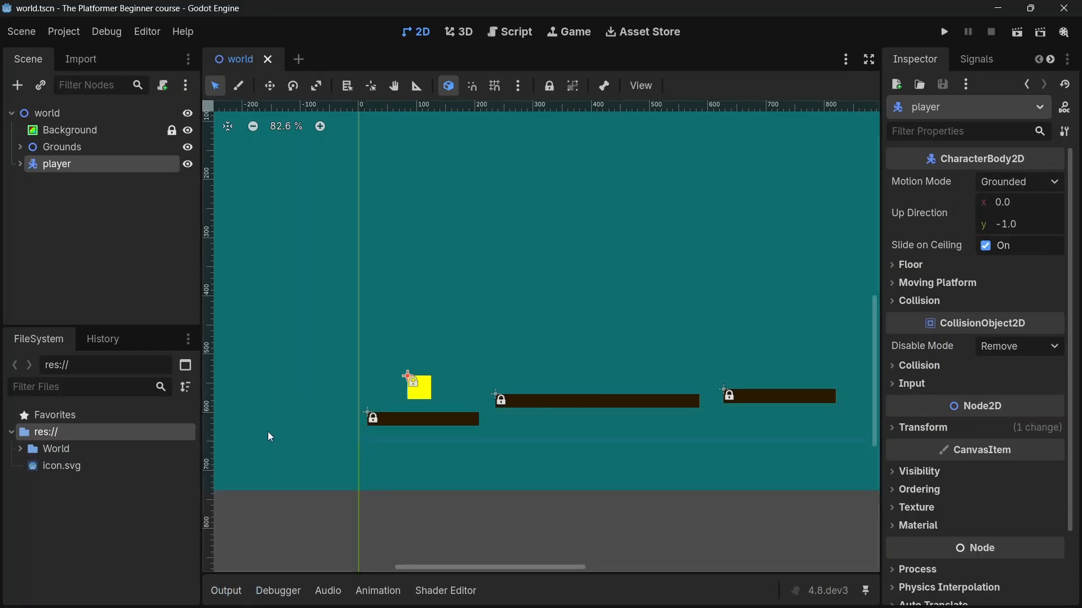
Attach a new GDScript without a template to the player at res://World/player.gd and save
key("ctrl+s")
left_click(162, 84)
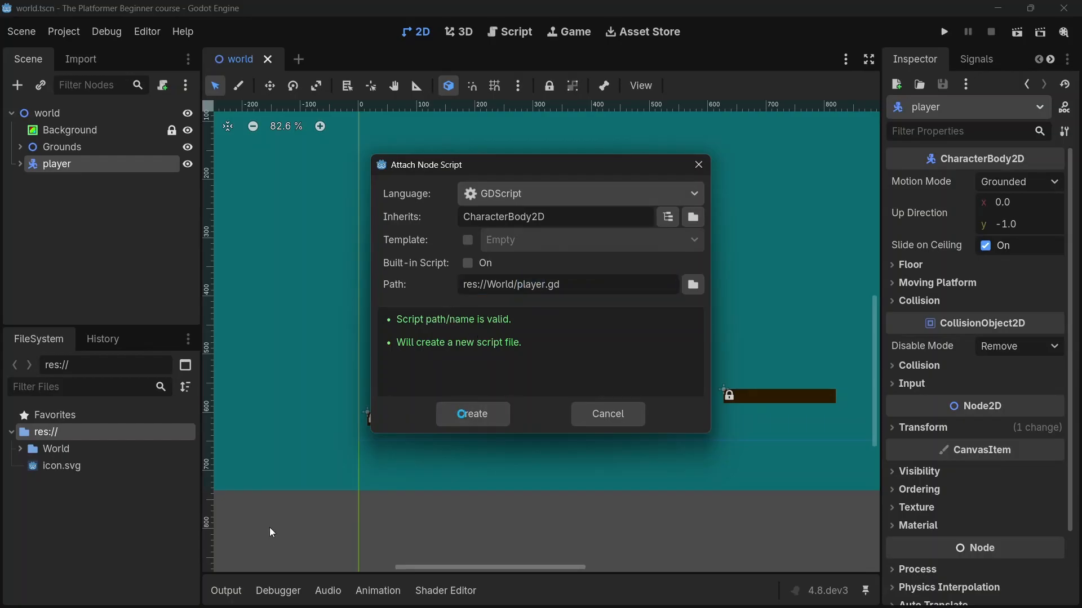
left_click(485, 413)
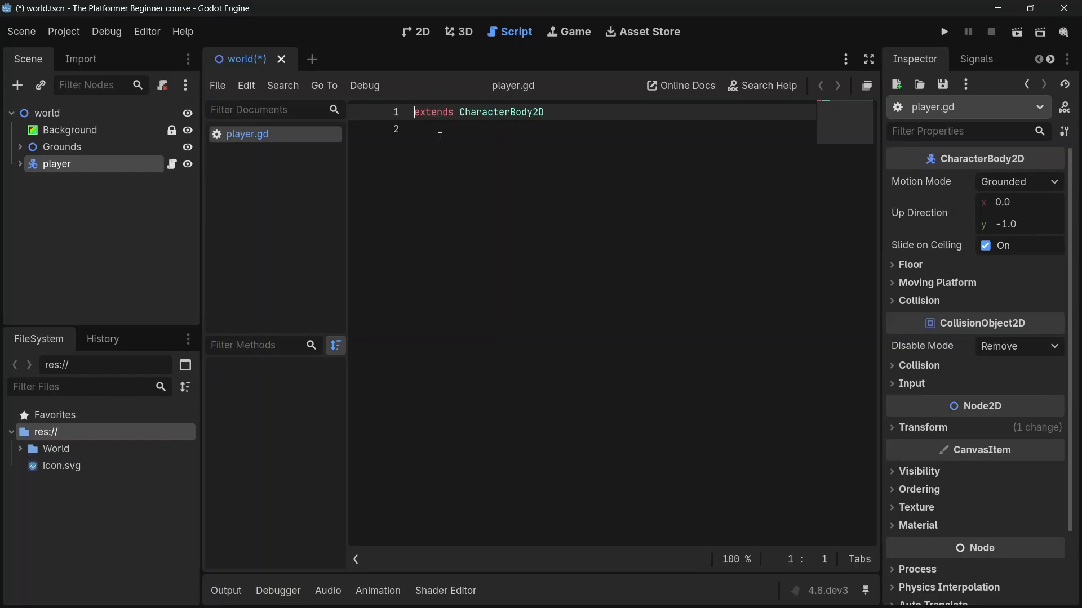
key("ctrl+s")
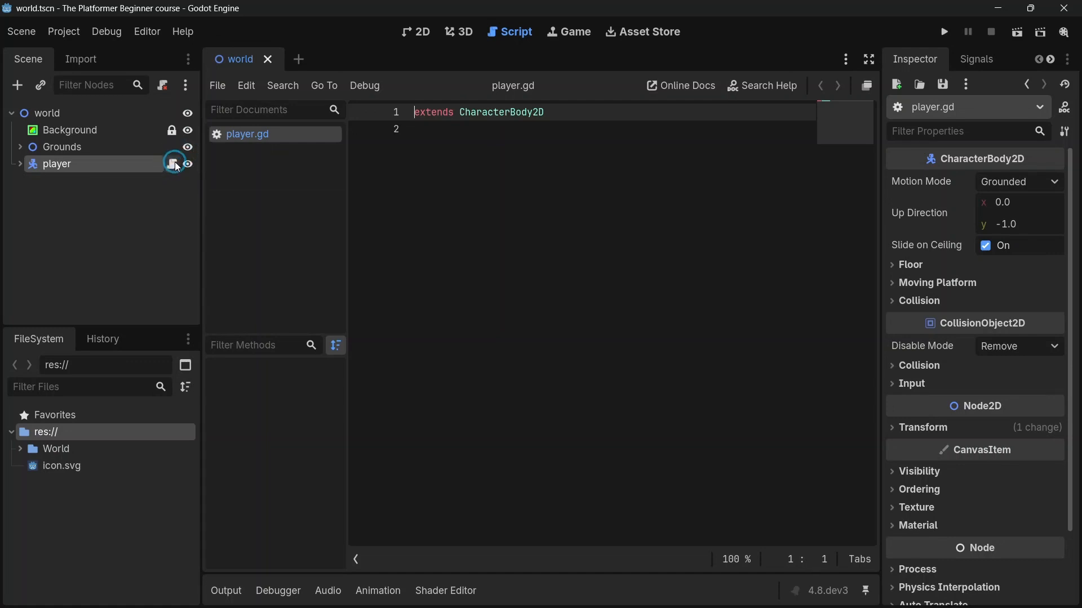
Detach the script from the player, delete player.gd from the World folder, and save the scene in the 2D view
left_click(163, 85)
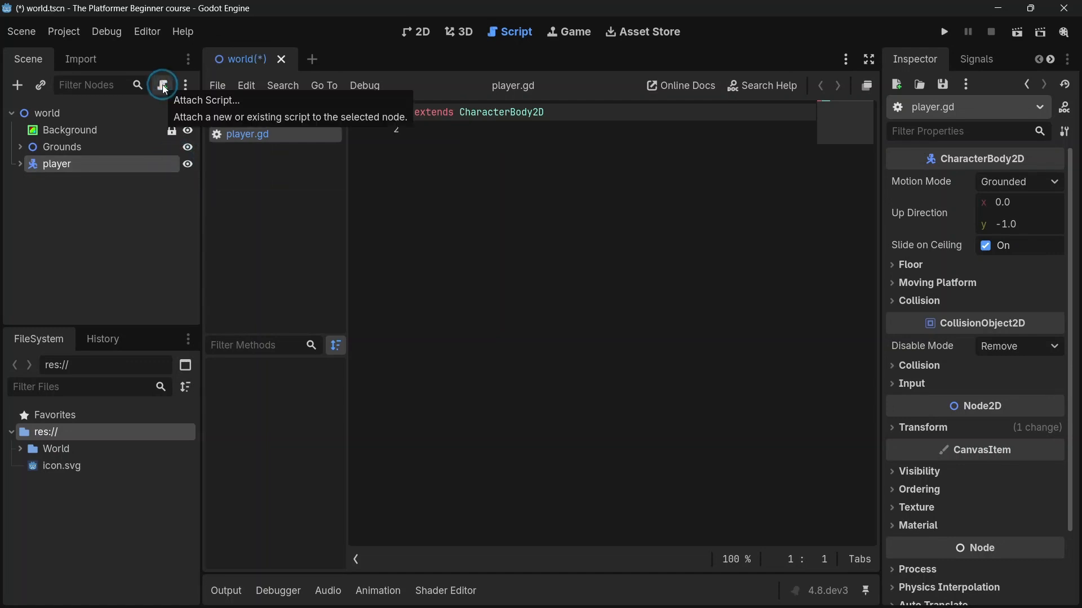
left_click(17, 449)
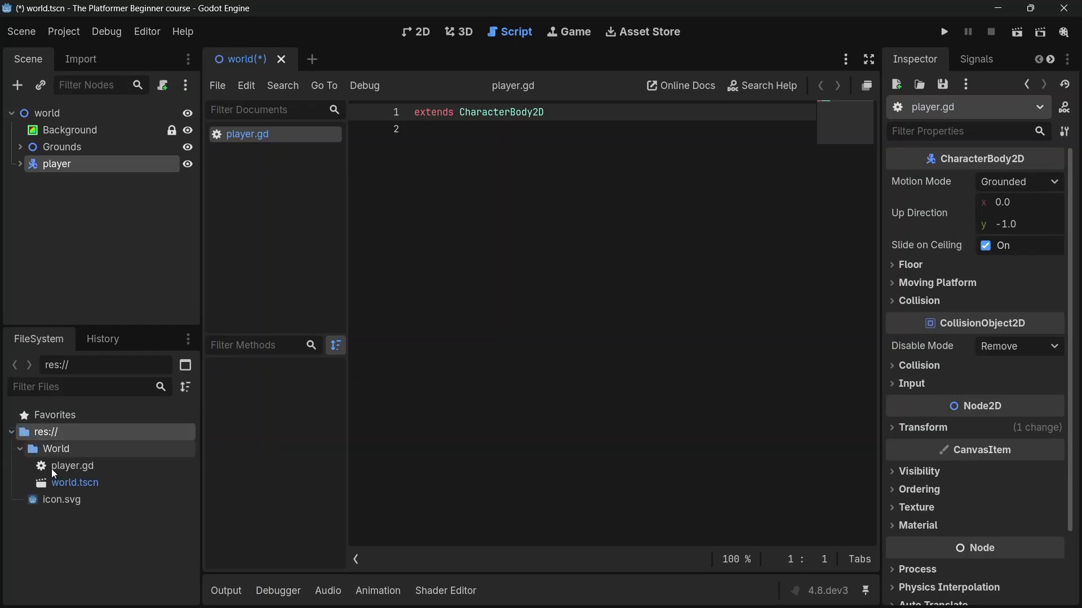
right_click(71, 464)
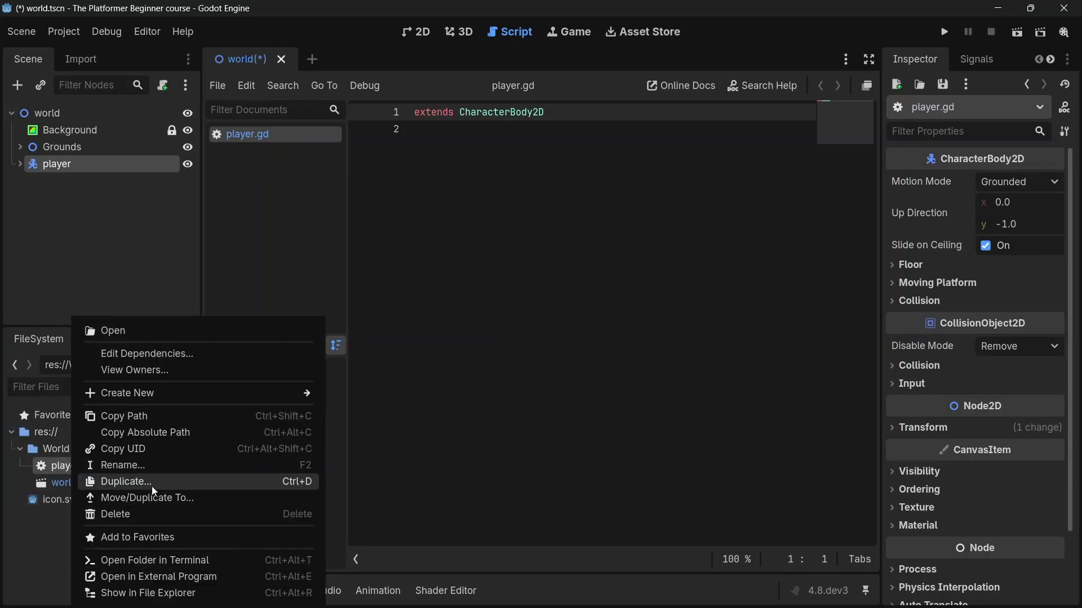
left_click(127, 516)
left_click(432, 431)
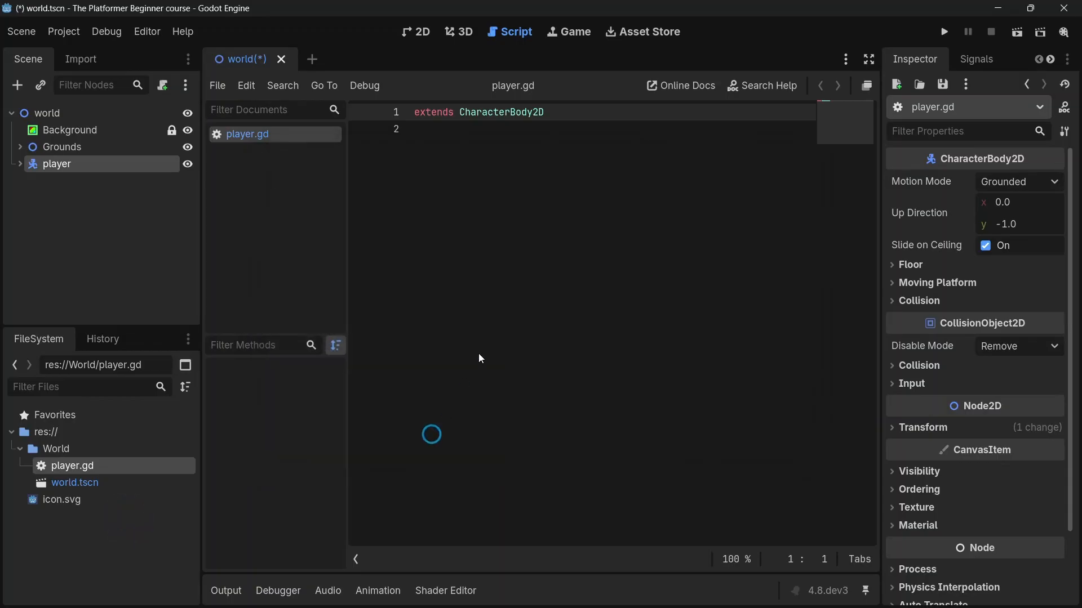
left_click(417, 32)
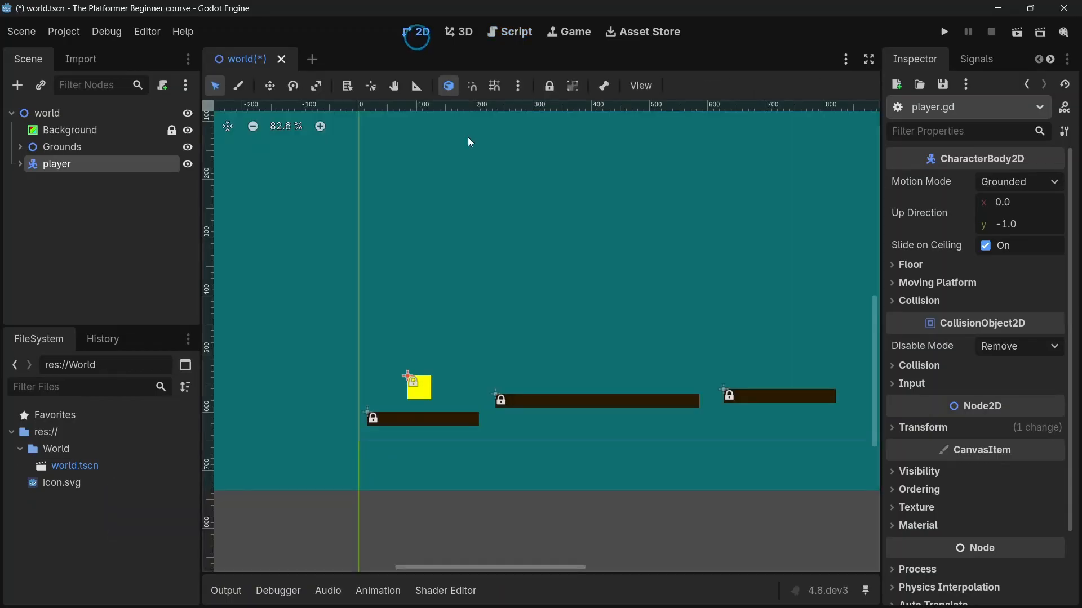
key("ctrl+s")
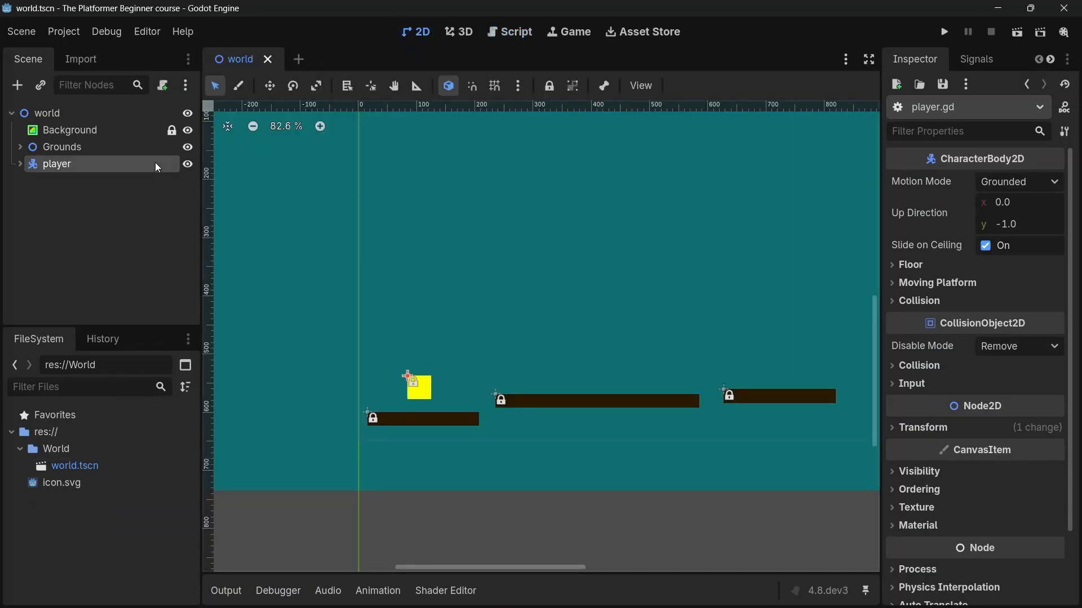
Set up a new GDScript for the player at res://World/player.gd using the CharacterBody2D: Basic Movement template
left_click(162, 86)
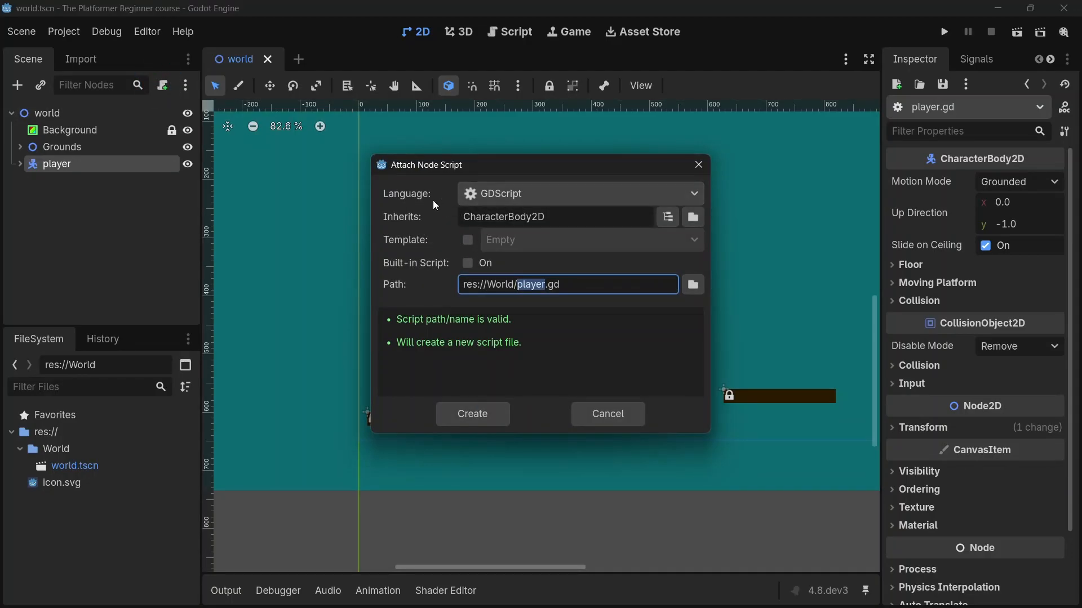
left_click(496, 194)
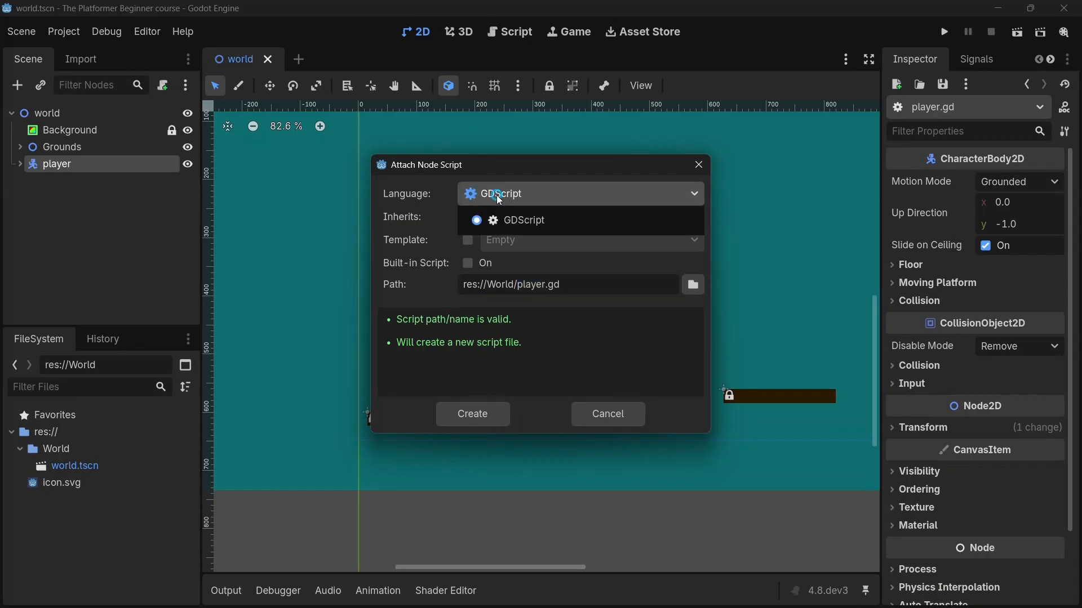
left_click(503, 220)
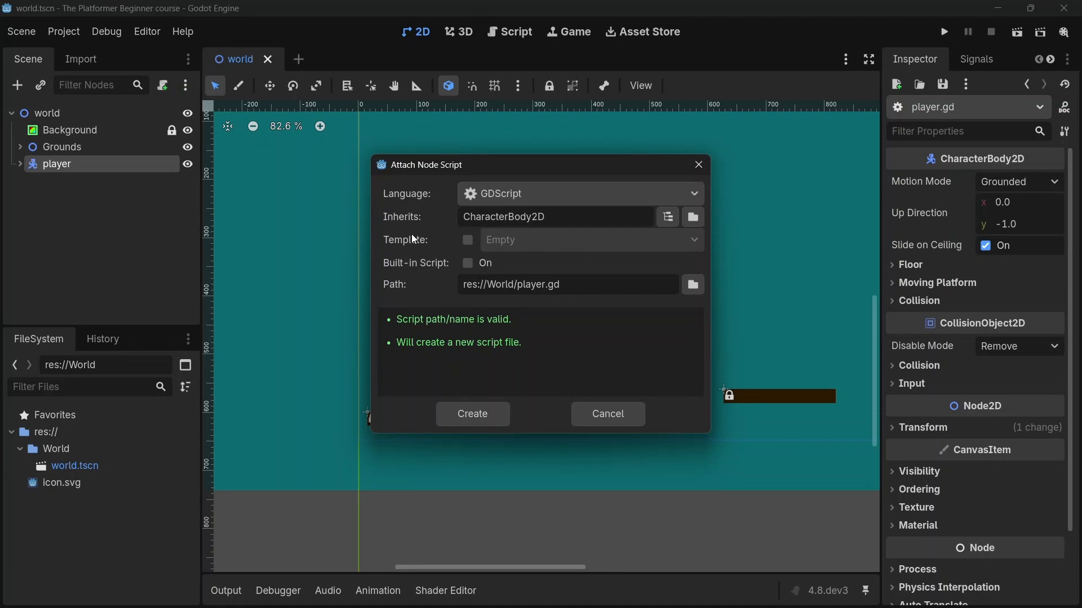
left_click(468, 240)
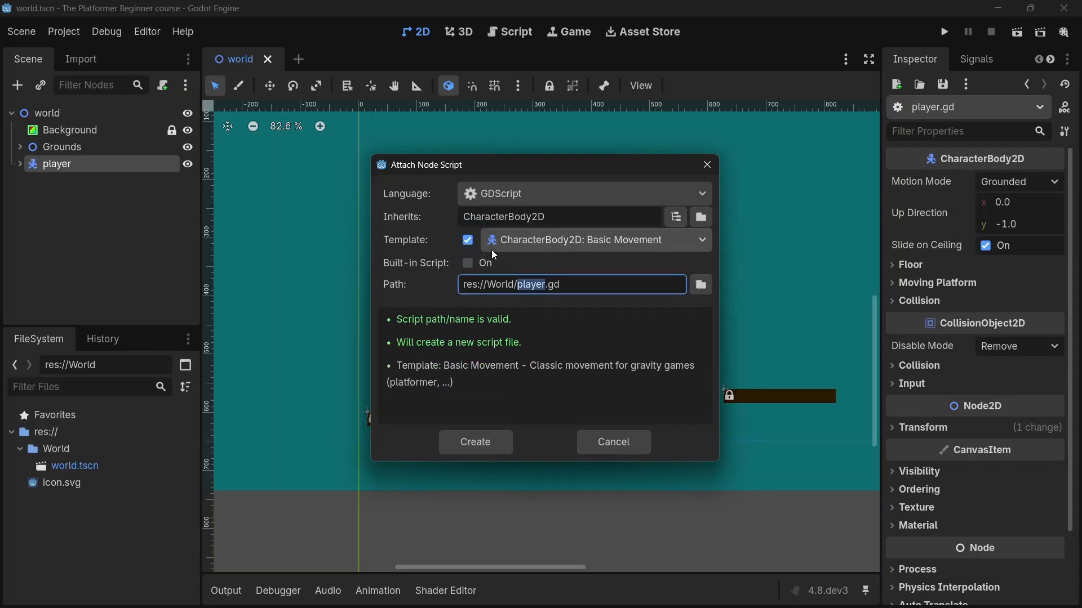
left_click(468, 263)
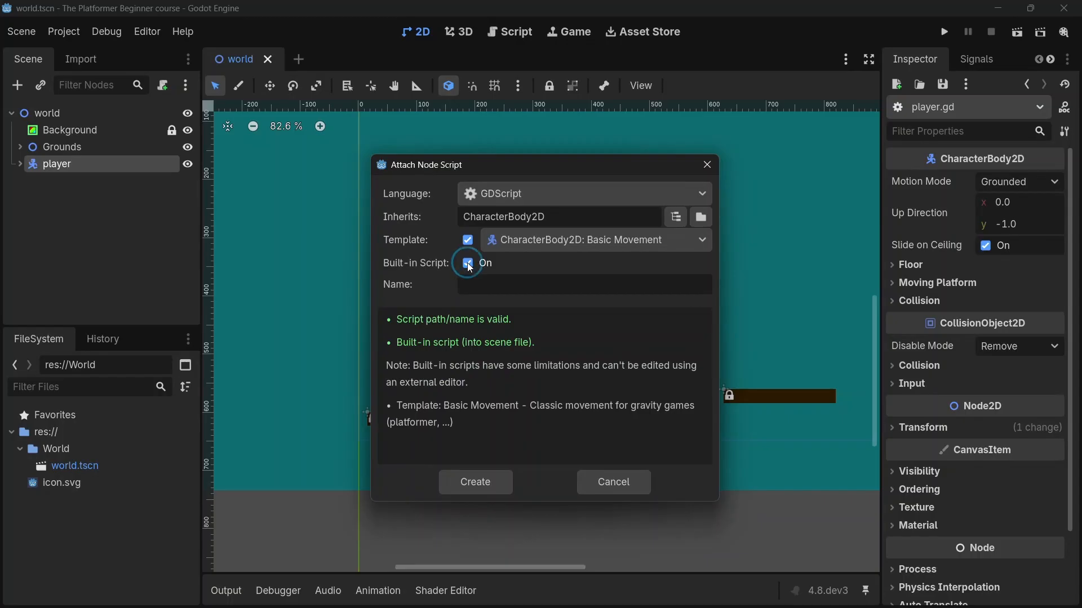
left_click(467, 262)
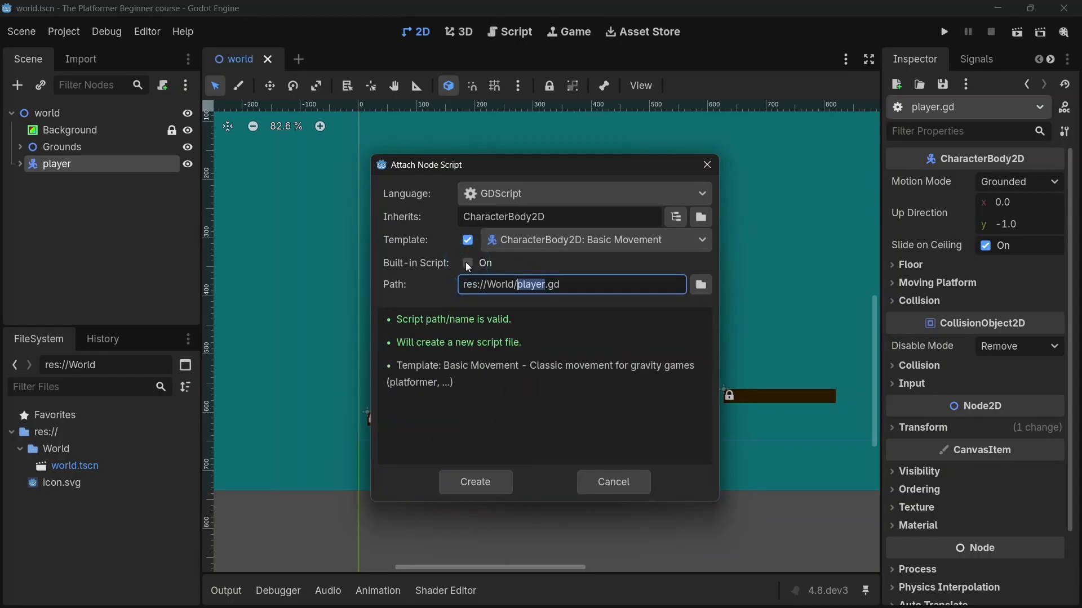
left_click(467, 263)
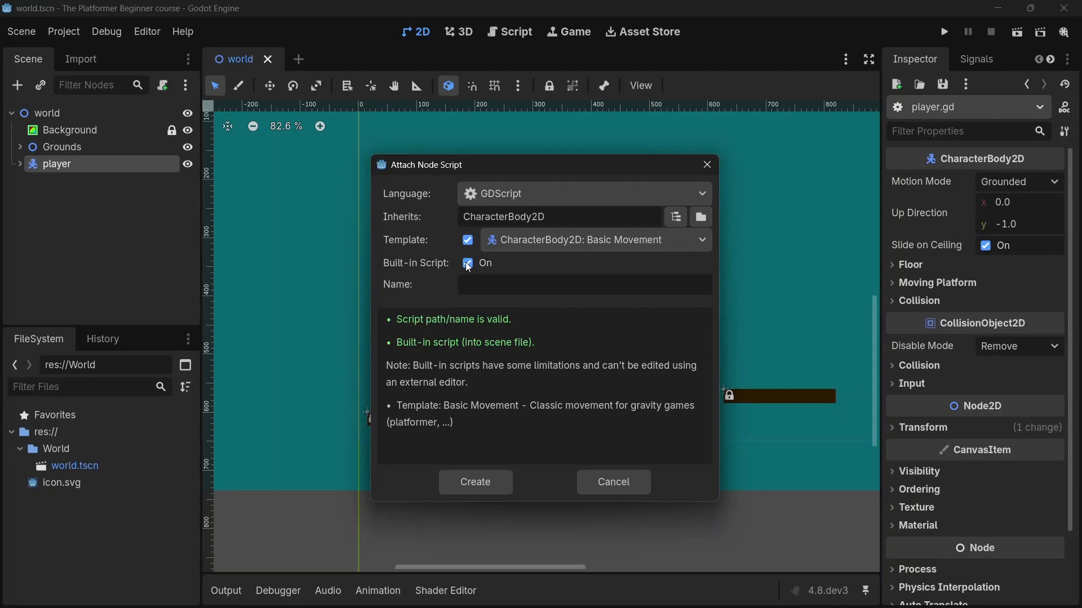
left_click(468, 264)
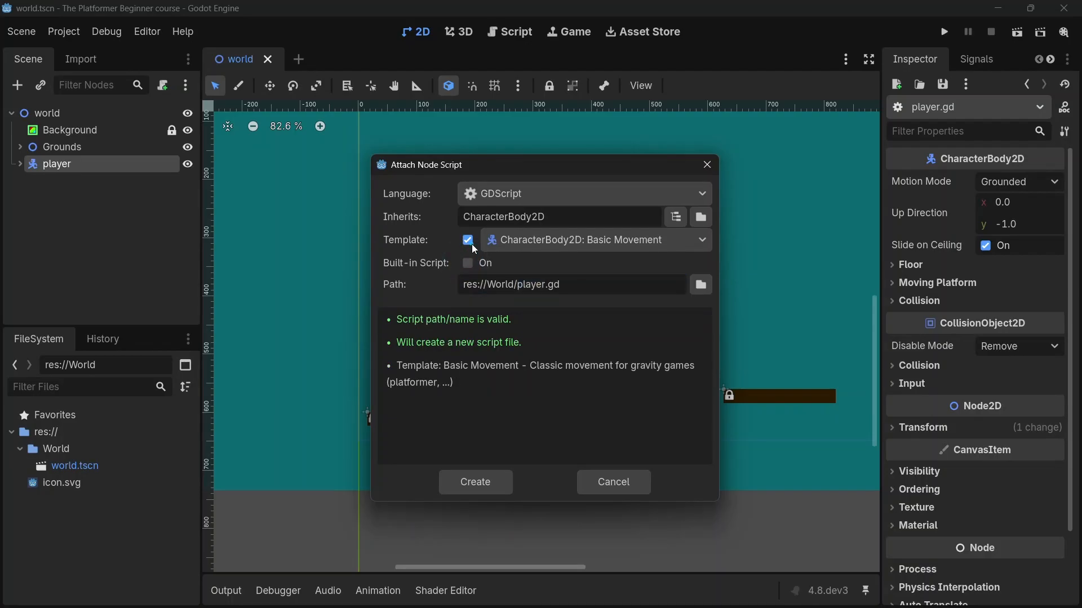
left_click(471, 243)
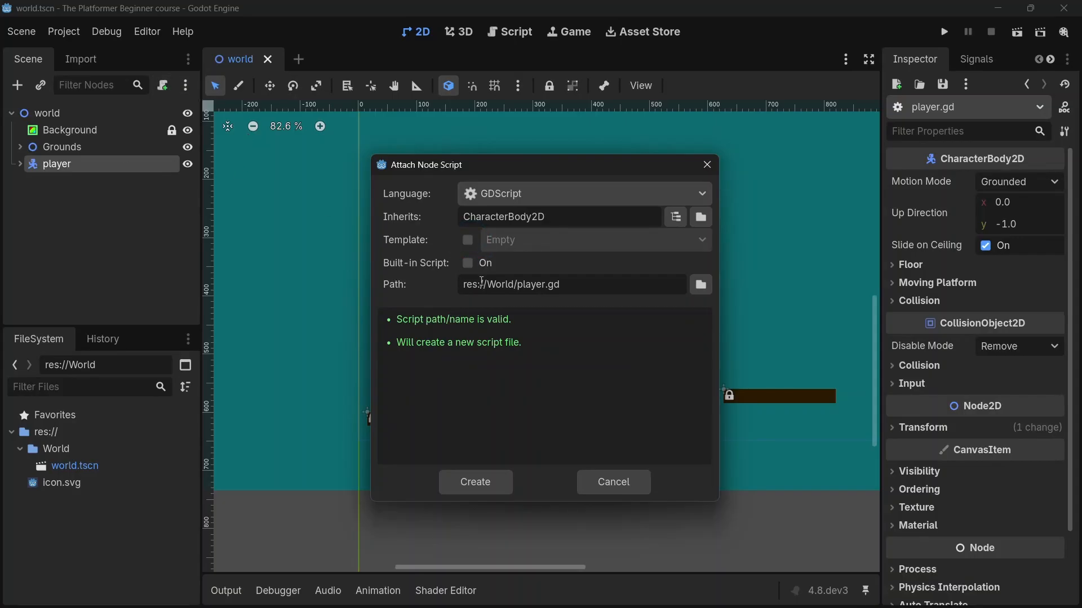
left_click(467, 242)
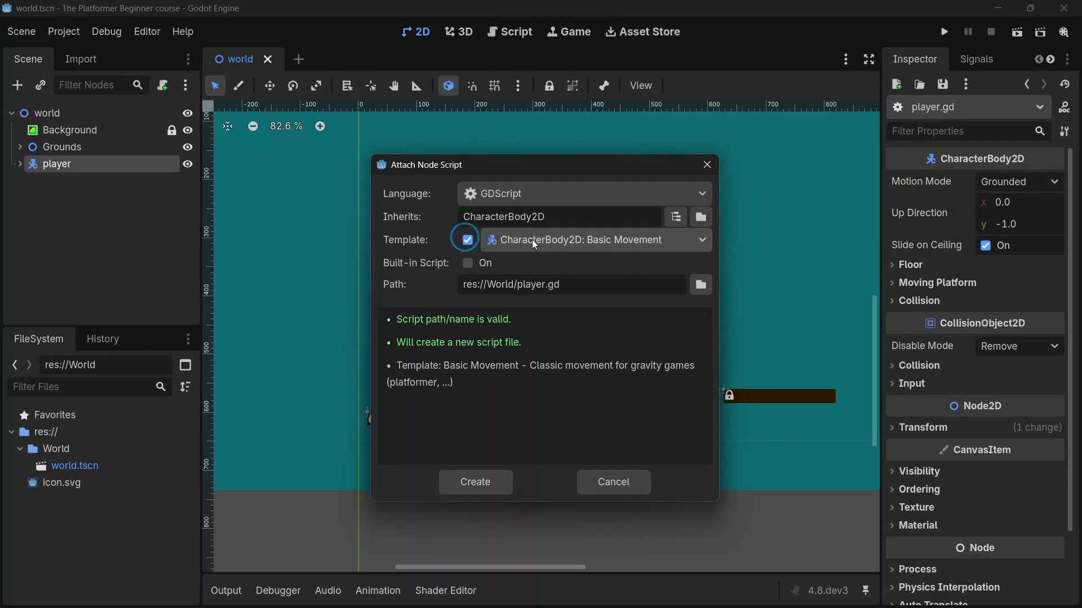
left_click(576, 244)
left_click(574, 239)
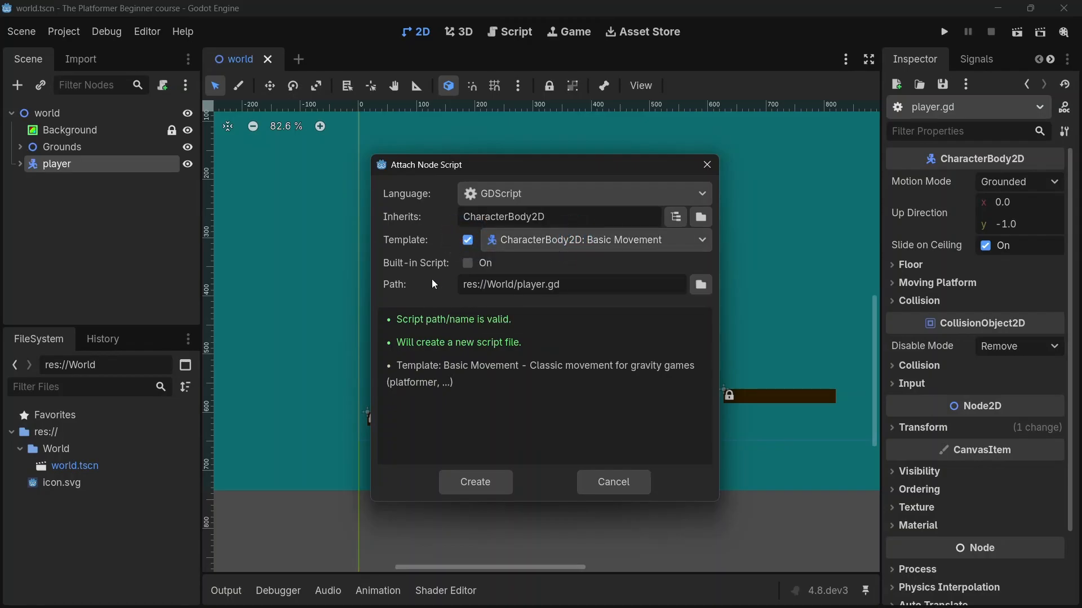
Create the configured script on the player and save the scene
left_click(468, 481)
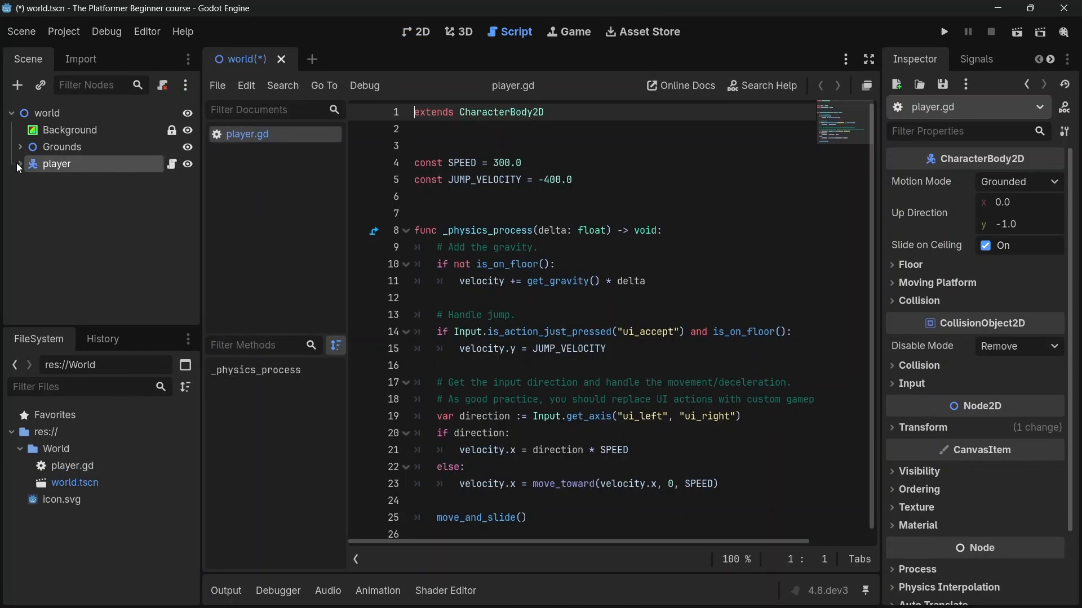
key("ctrl+s")
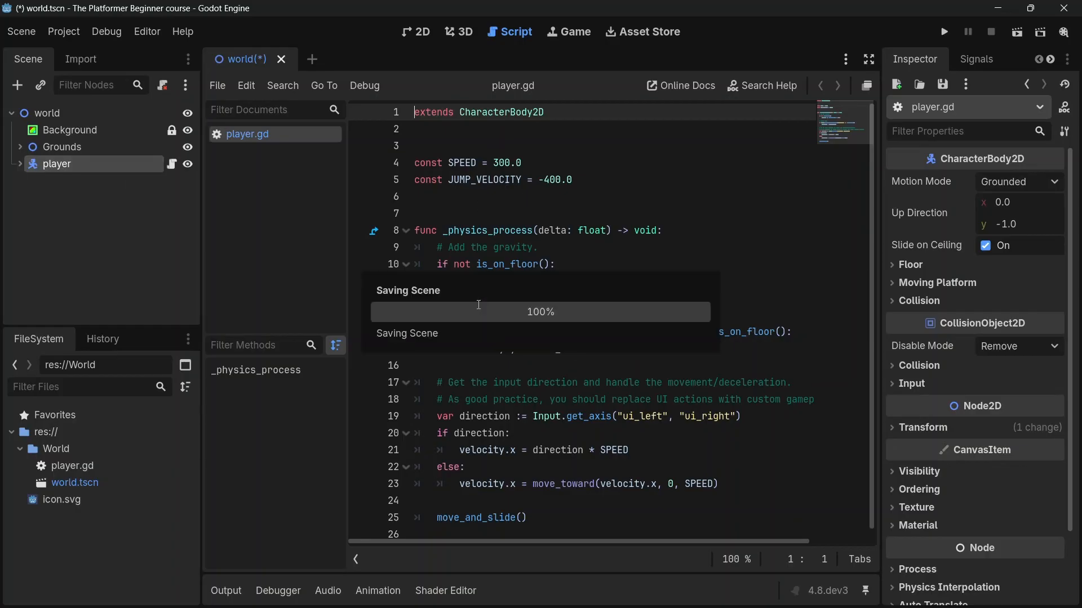
scroll(599, 338, "down", 1)
scroll(599, 338, "up", 1)
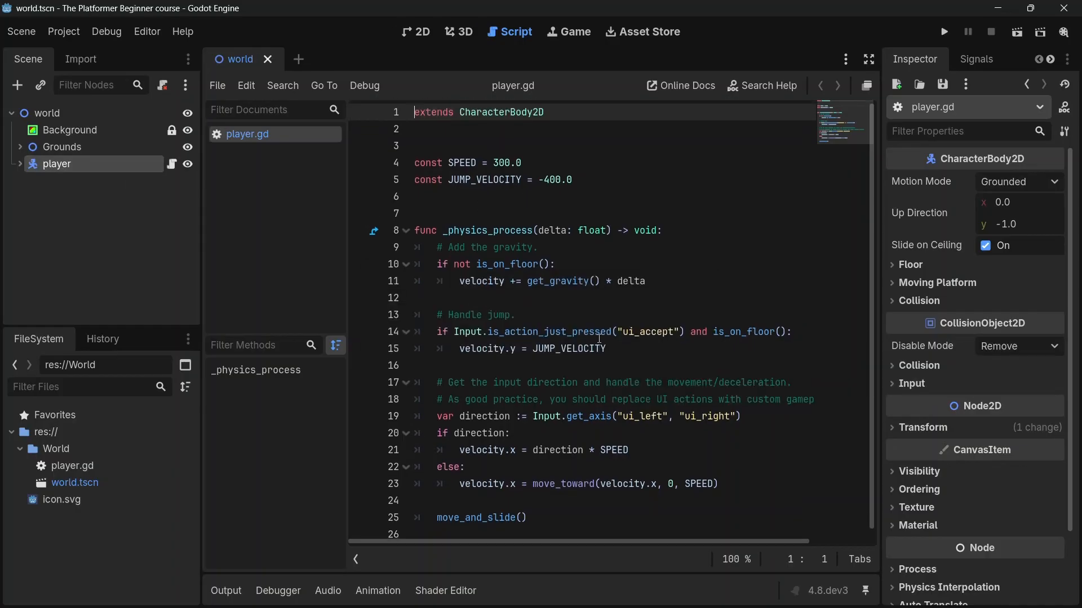
Run the project from the 2D view and test moving the player left and right on the first platform
left_click(415, 32)
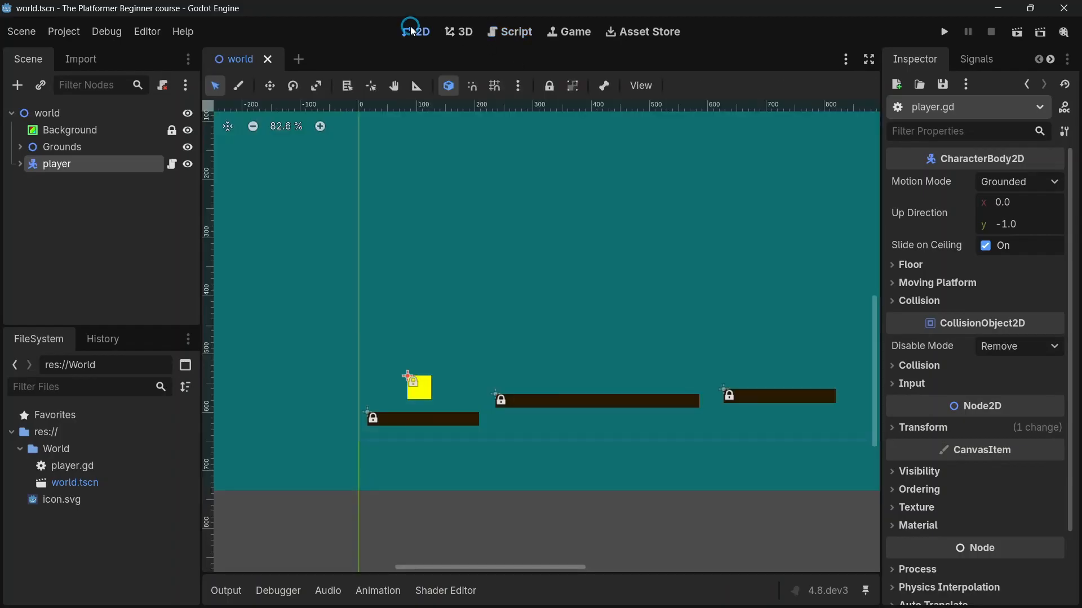
left_click(949, 32)
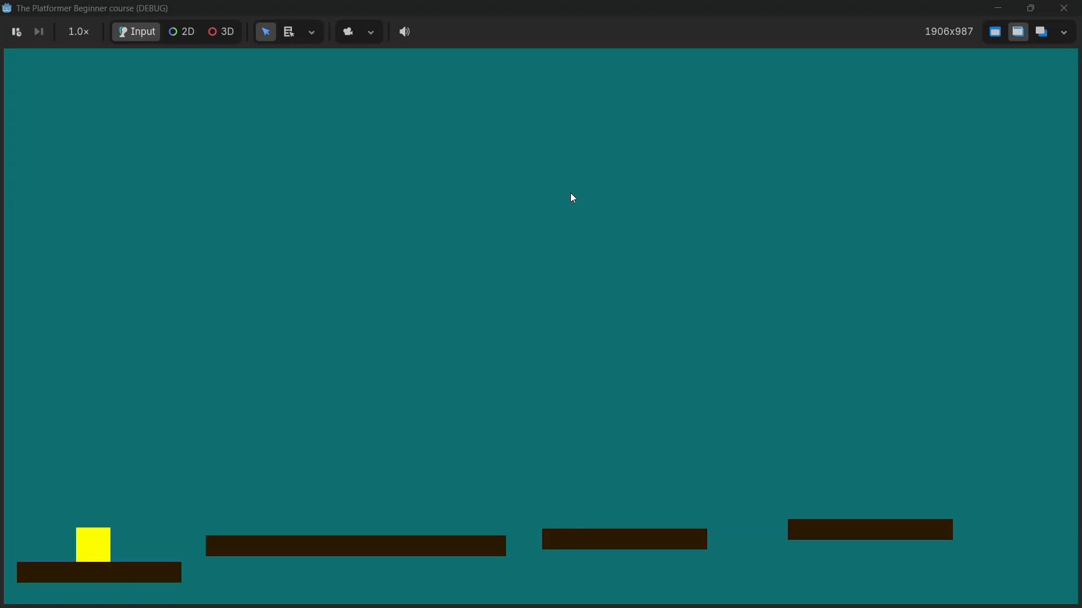
key("Right")
key("Left")
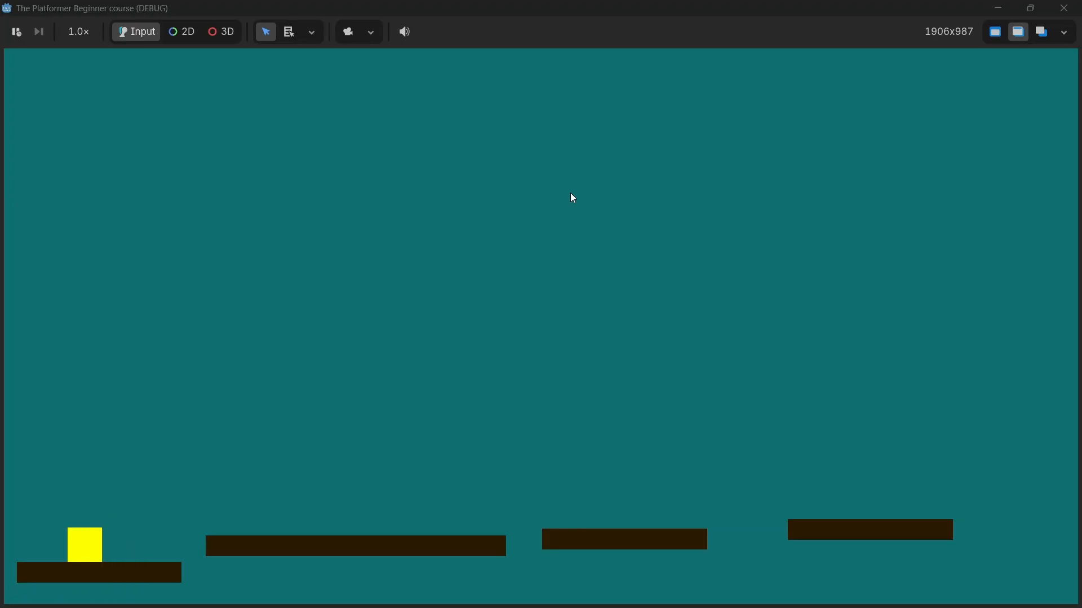
key("Right")
key("Right")
key("Left")
key("Right")
key("Left")
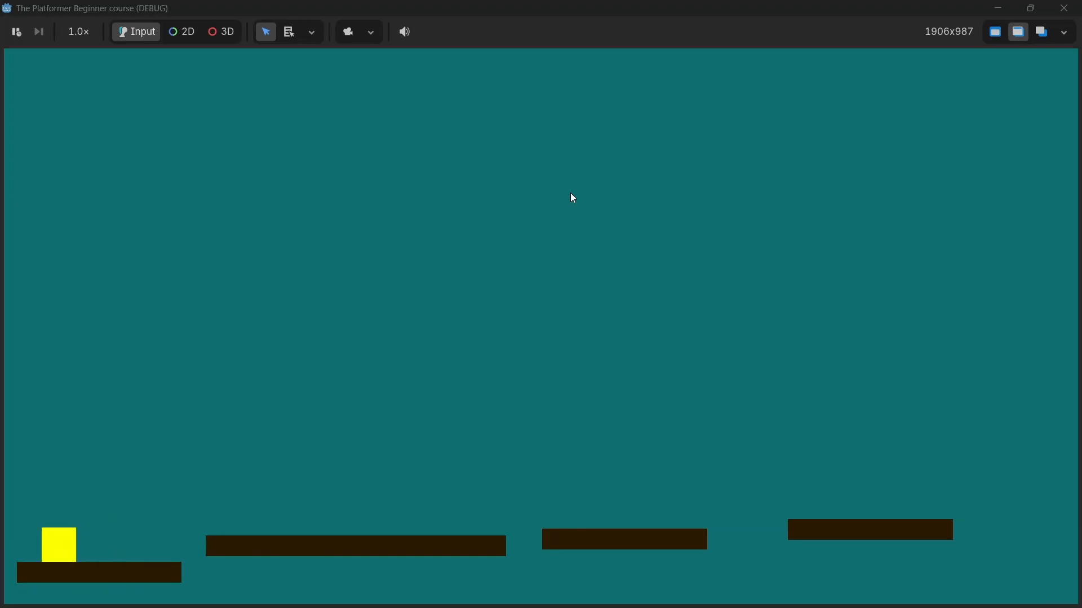
Test jumping the player across the platforms, close the game, collapse the output log, and save the scene
key("Right")
key("Right")
key("space")
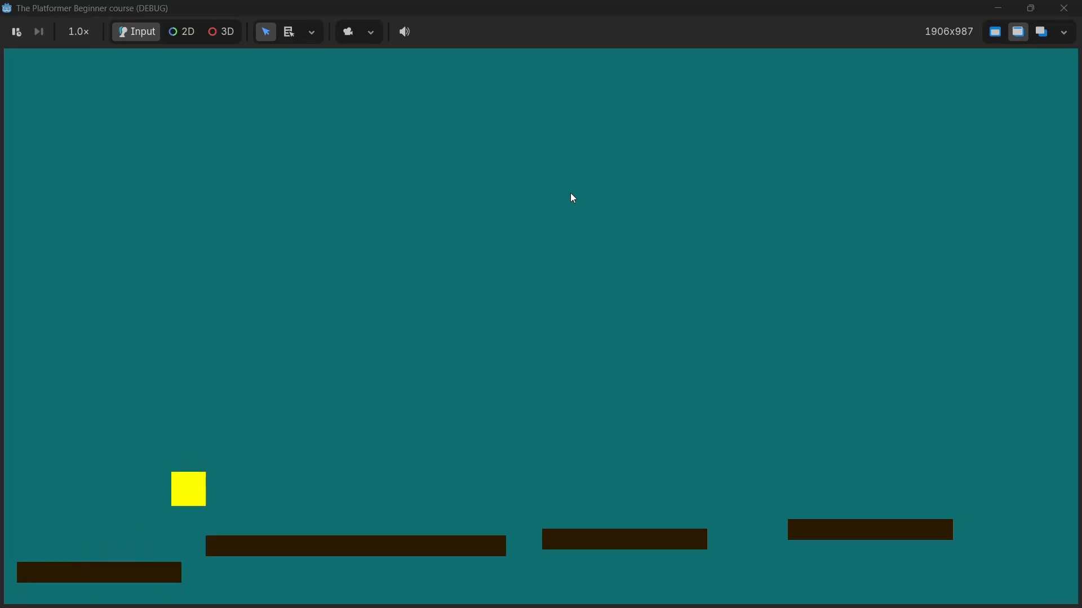
key("Right")
key("Right")
key("space")
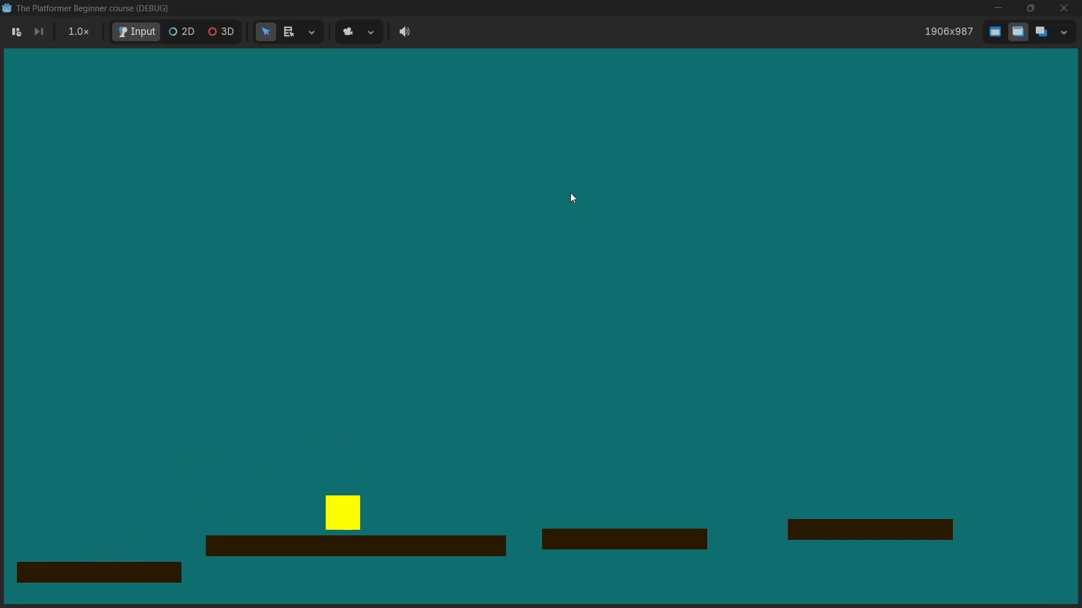
key("space")
key("Right")
key("space")
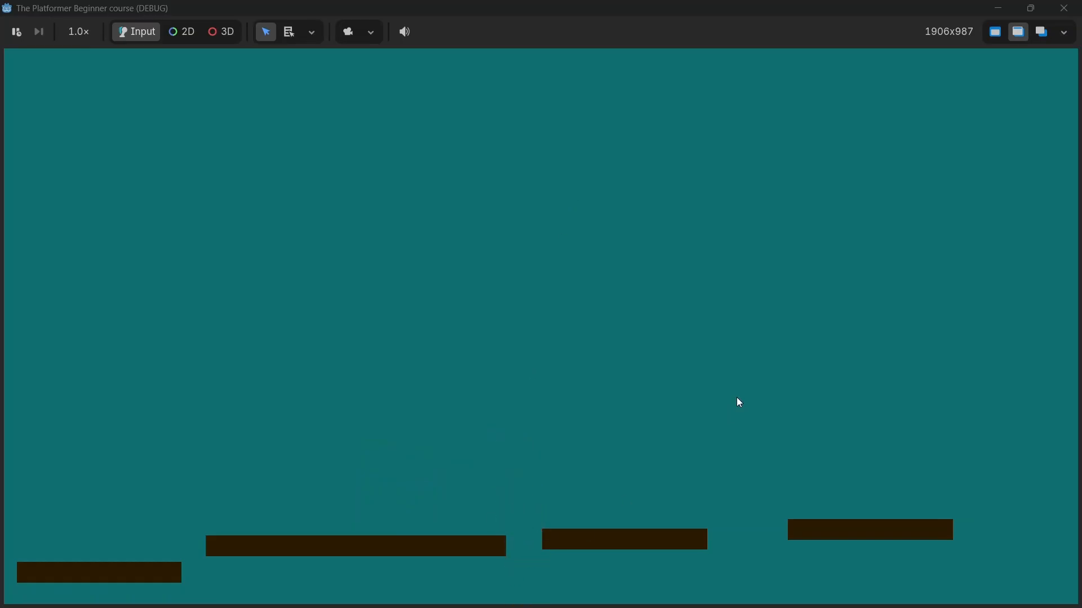
left_click(1064, 8)
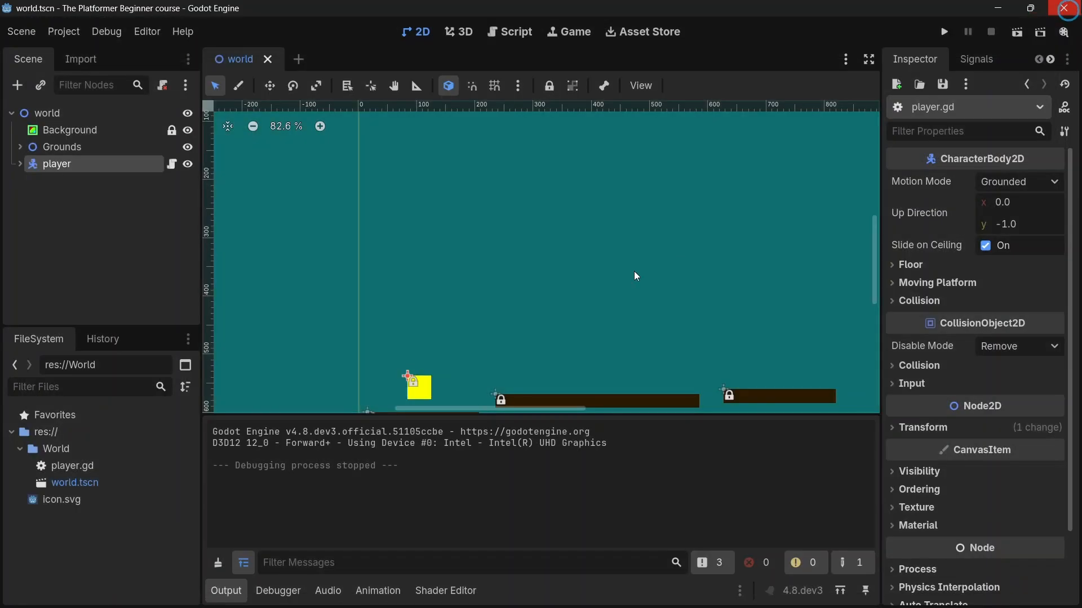
left_click(226, 588)
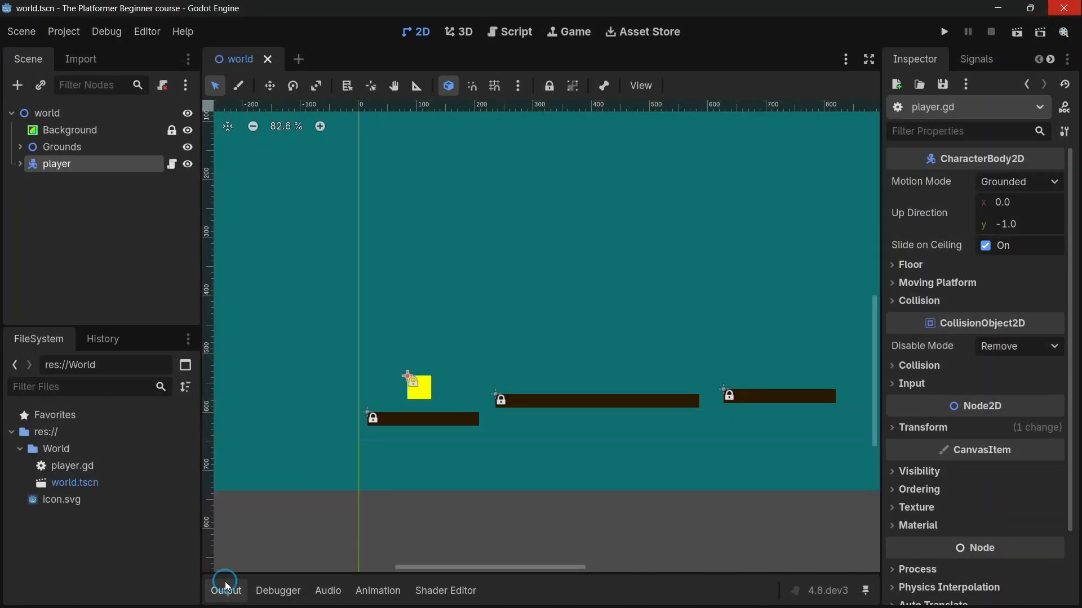
key("ctrl+s")
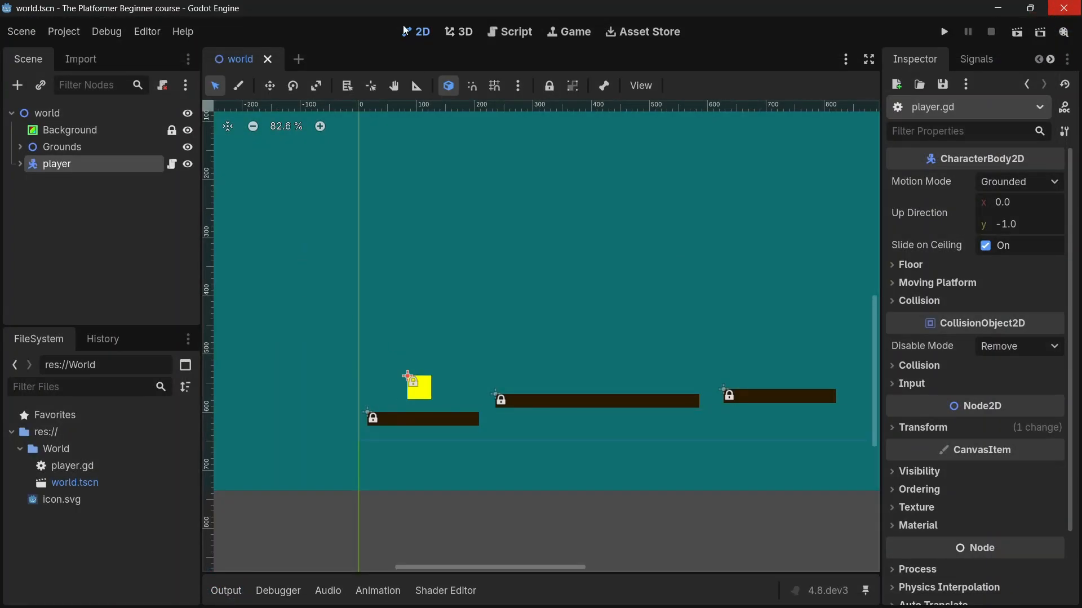
Set the SPEED constant in player.gd to 500.0
left_click(498, 31)
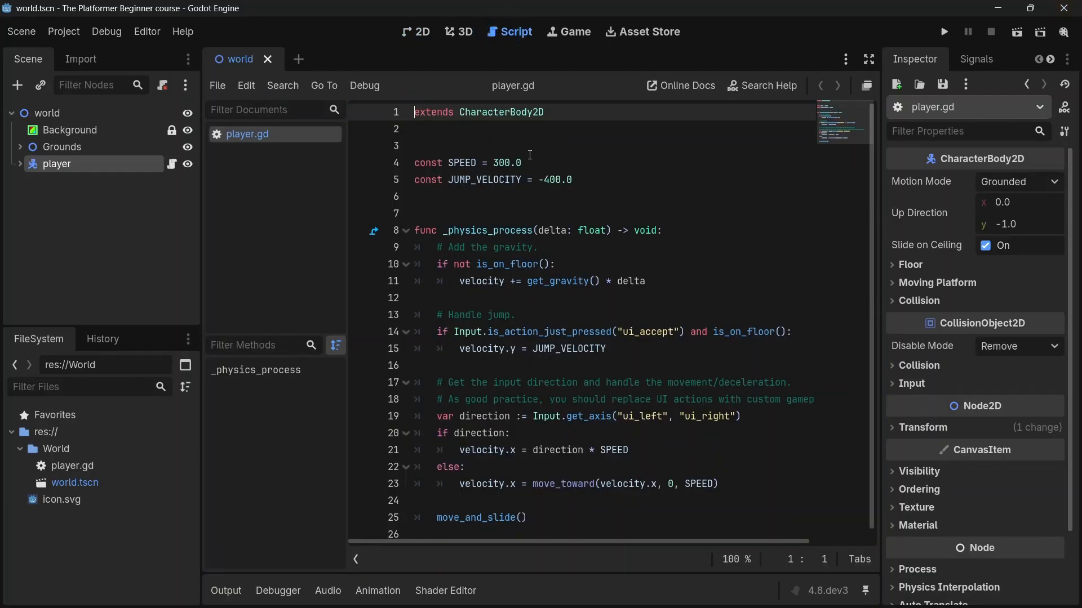
left_click(499, 164)
key("BackSpace")
type("5")
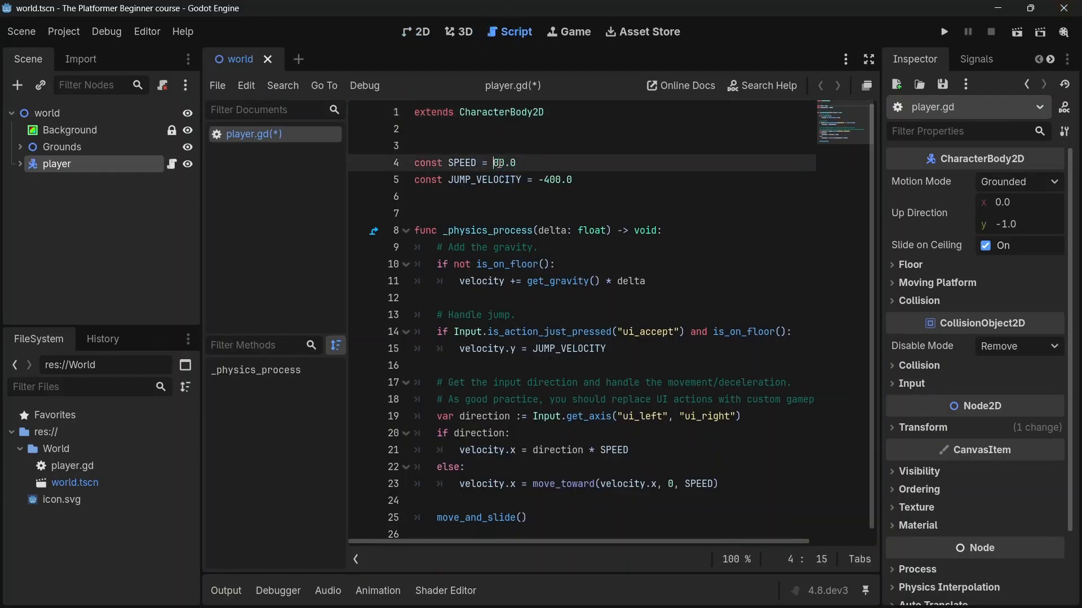
Set the JUMP_VELOCITY constant in player.gd to -600.0, return to the 2D view, and save
left_click(551, 181)
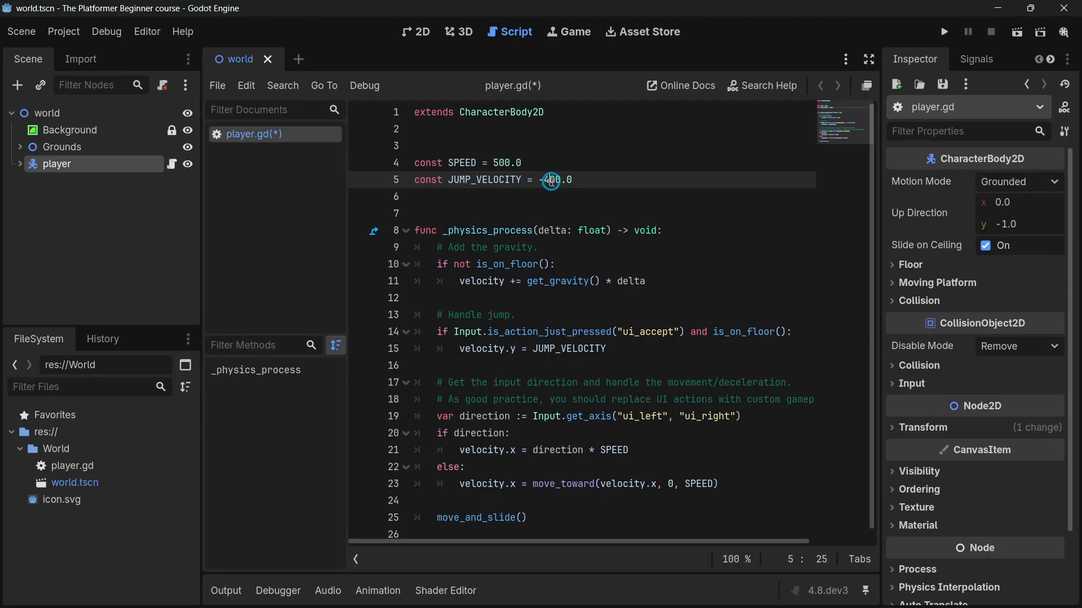
key("BackSpace")
type("7")
key("BackSpace")
type("6")
left_click(403, 34)
key("ctrl+s")
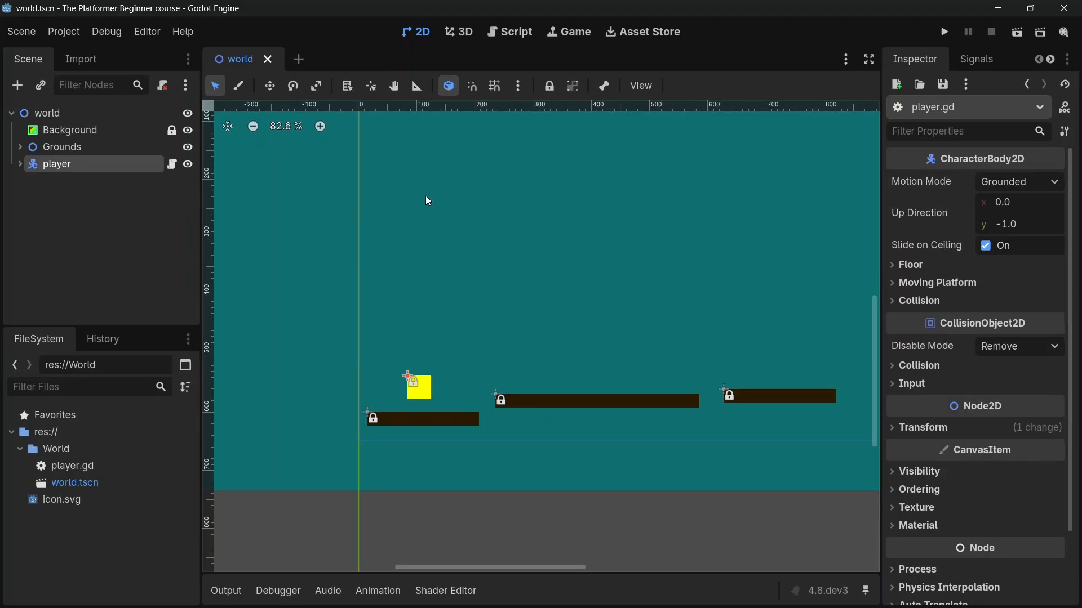
scroll(371, 215, "down", 5)
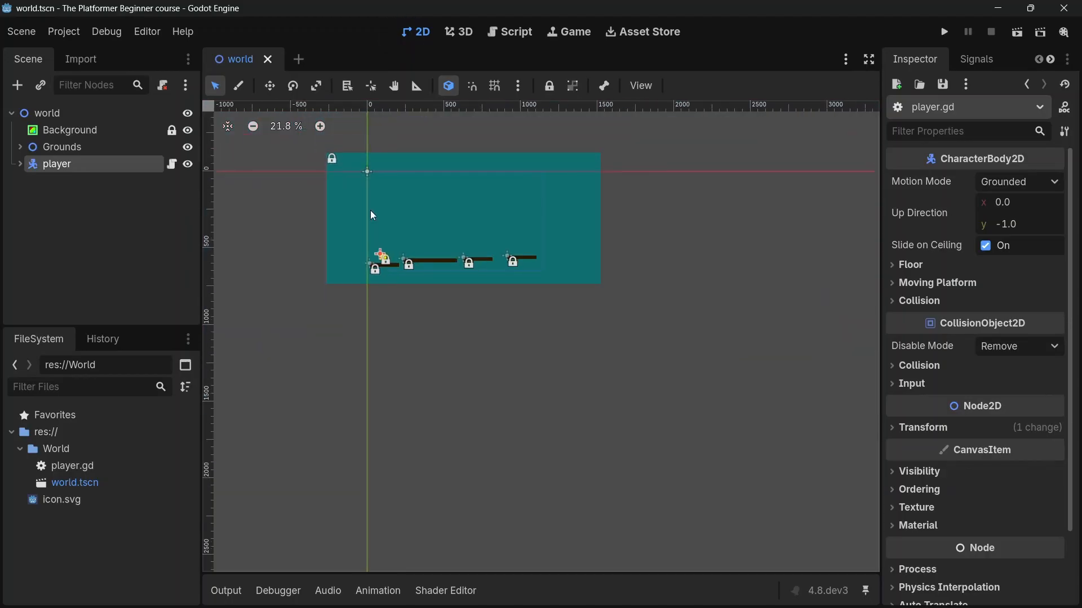
scroll(367, 280, "up", 2)
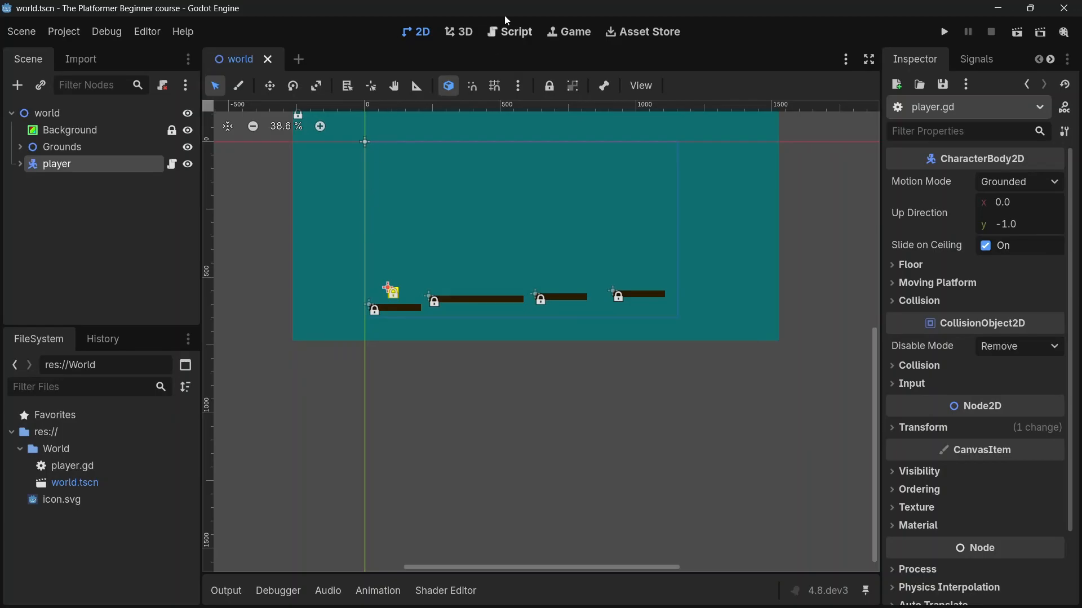
left_click(496, 32)
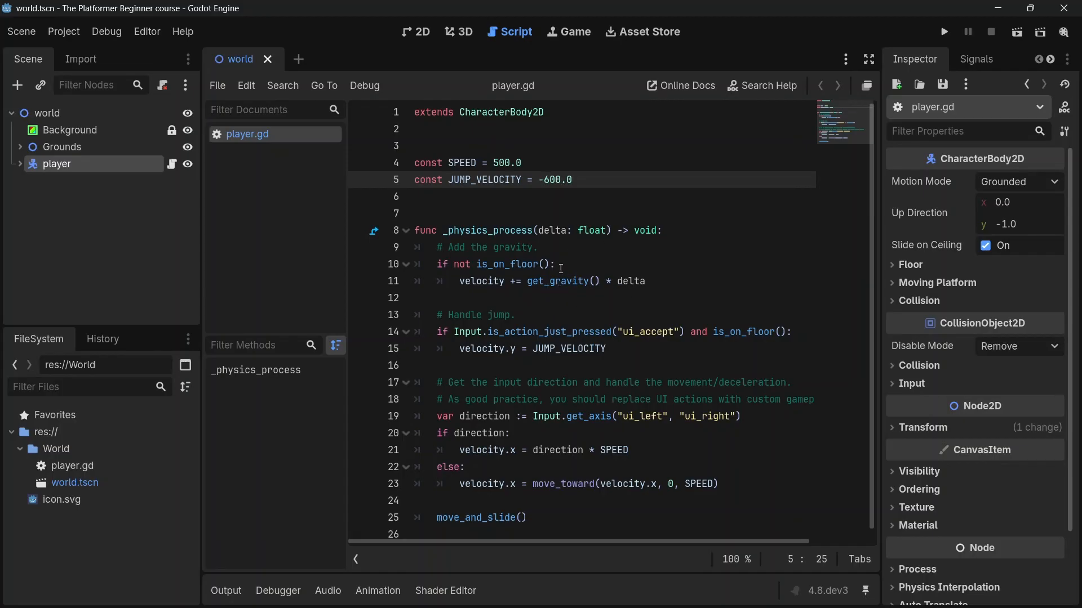
scroll(575, 314, "down", 1)
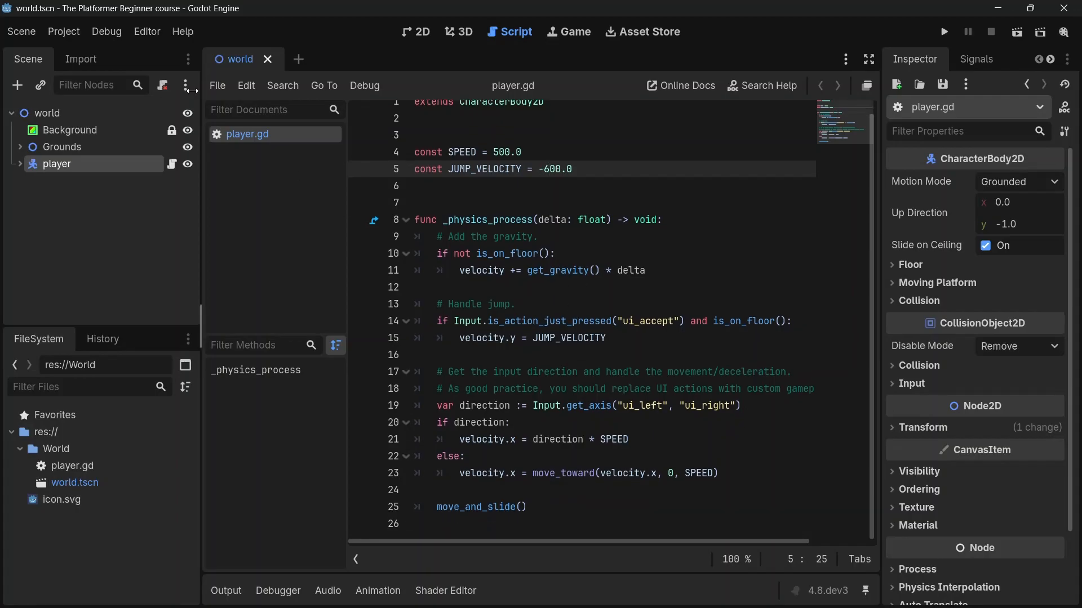
Find gravity in the project settings, set the 2D physics Default Gravity to 2500, and close the settings
left_click(79, 39)
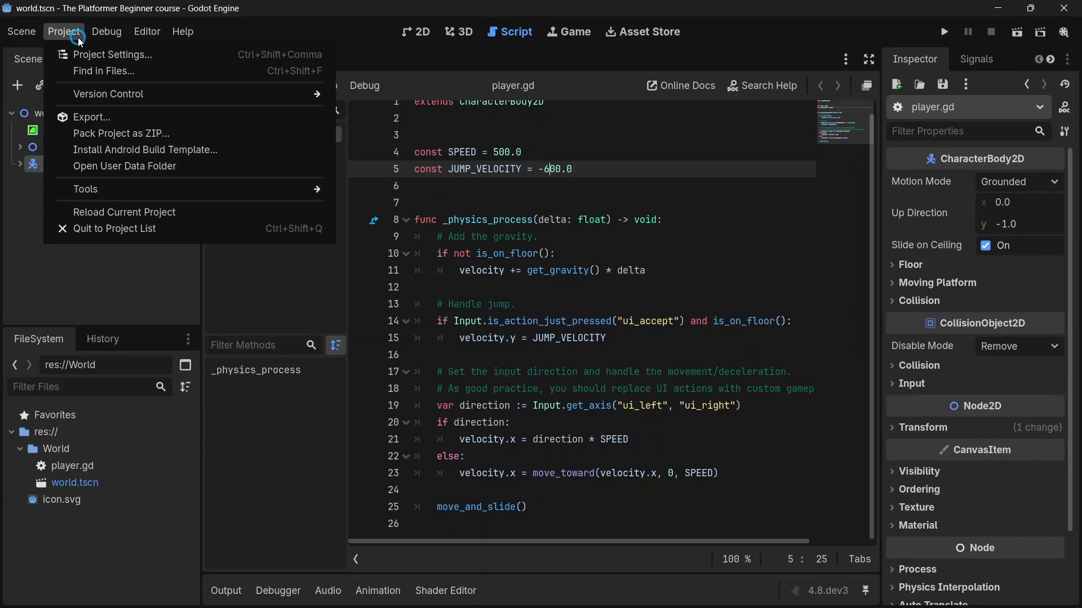
left_click(117, 57)
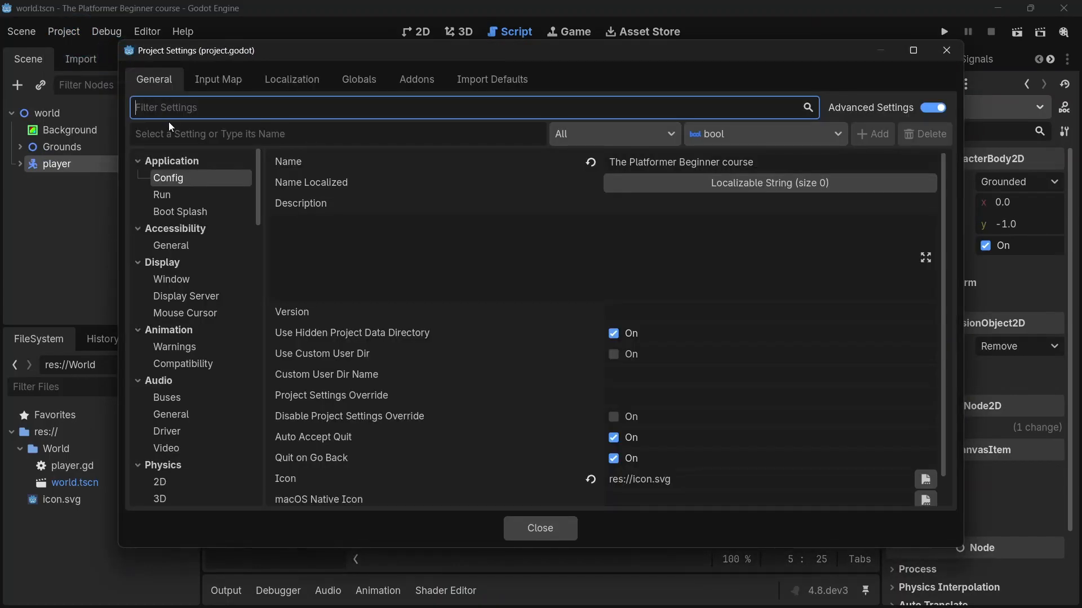
type("gravity")
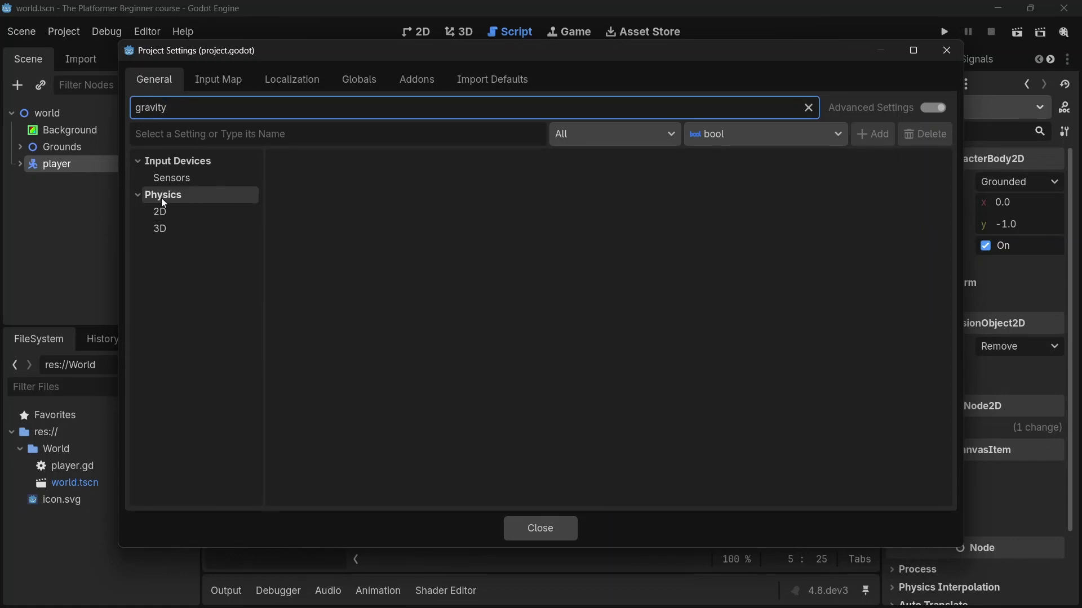
left_click(155, 213)
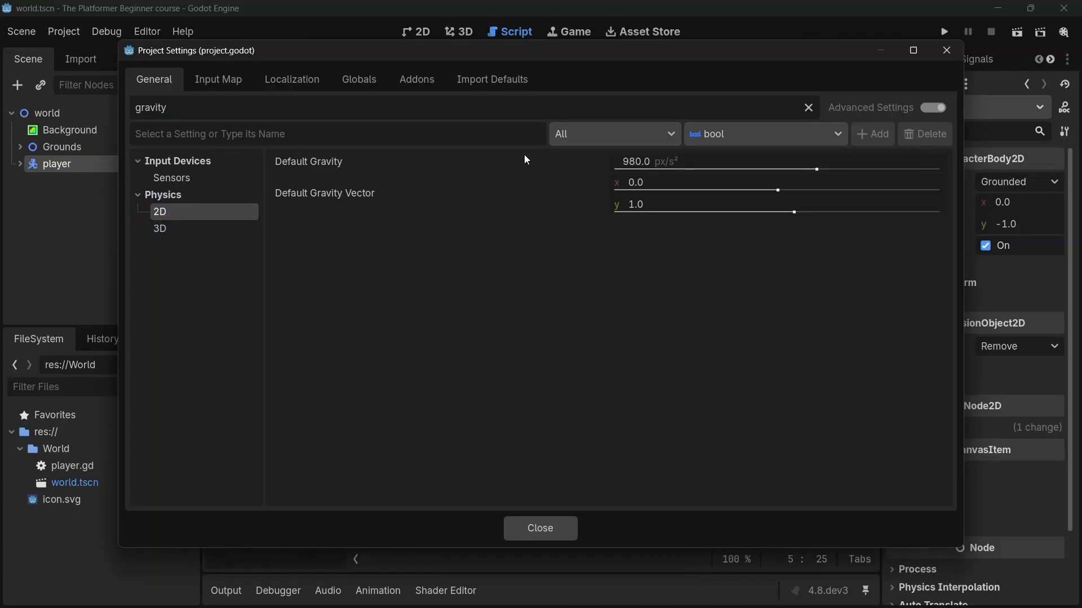
left_click(654, 162)
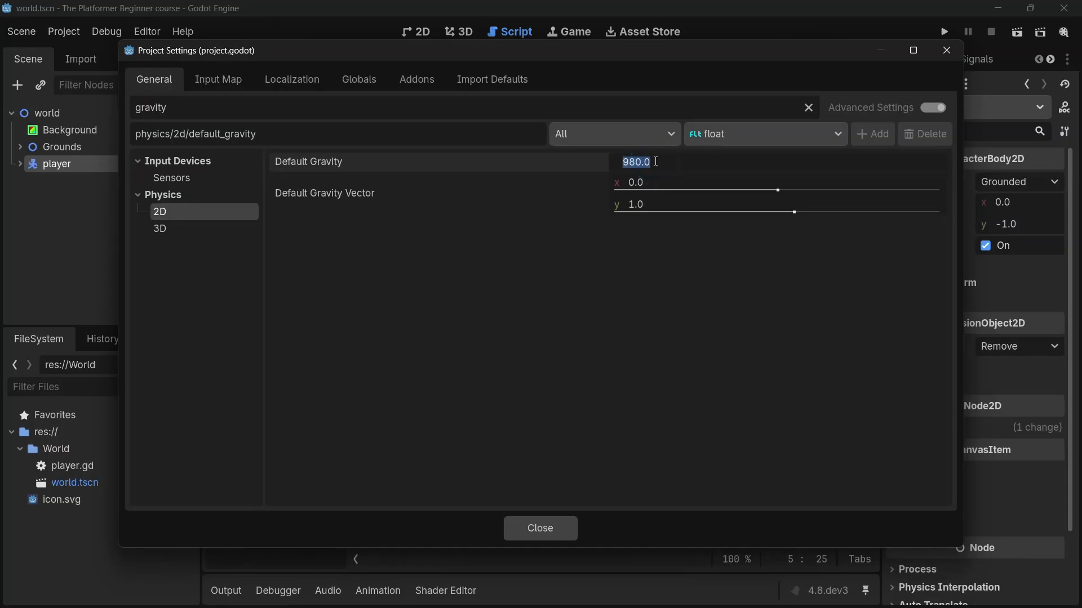
type("2500")
left_click(543, 528)
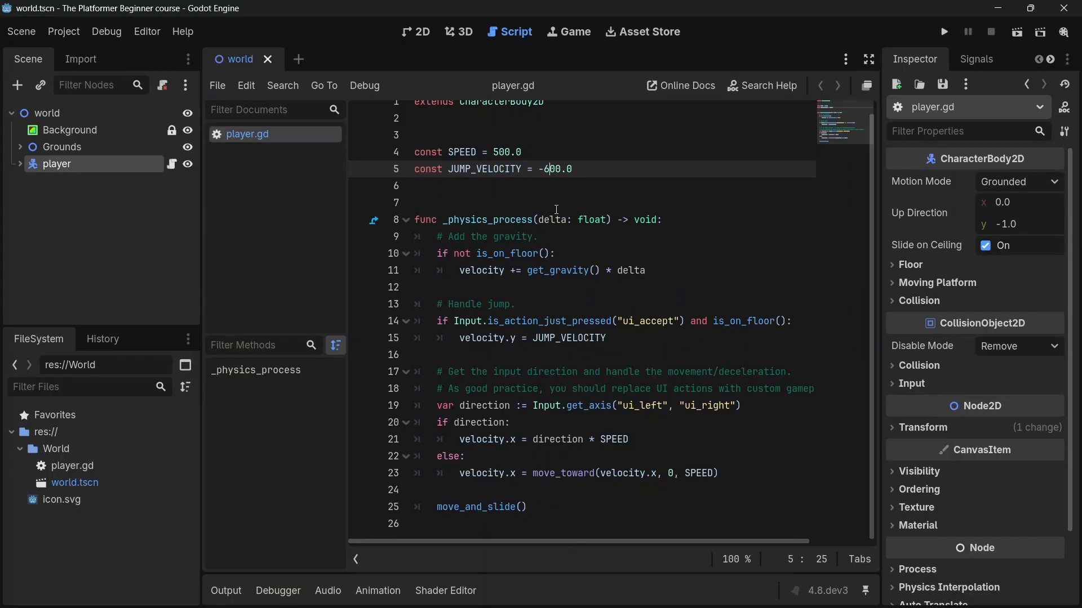
Run the project and test the player's movement and jumps back and forth across all four platforms
scroll(557, 209, "up", 1)
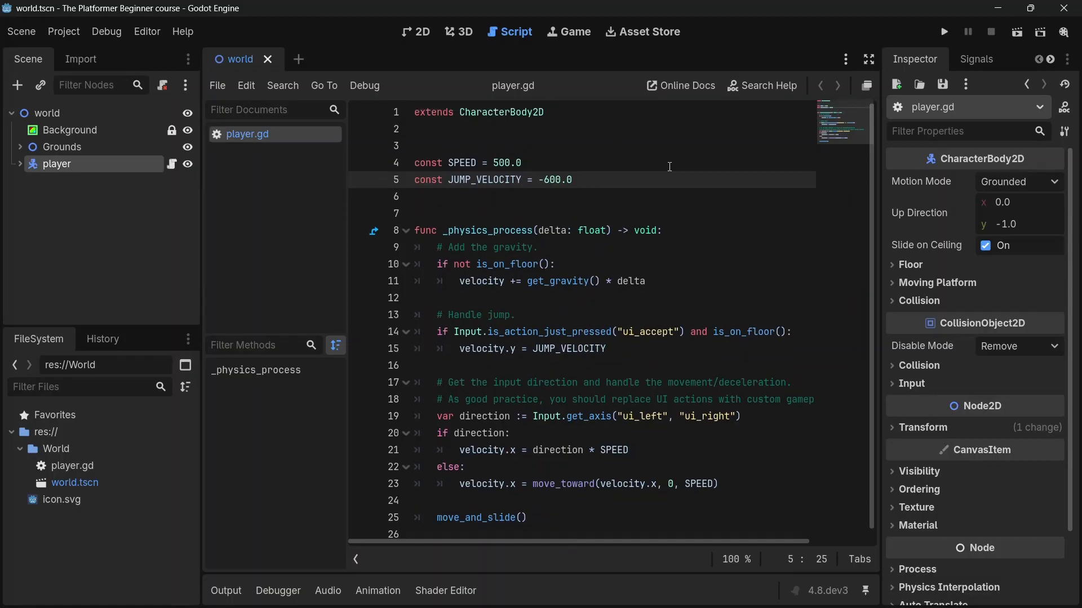
left_click(943, 32)
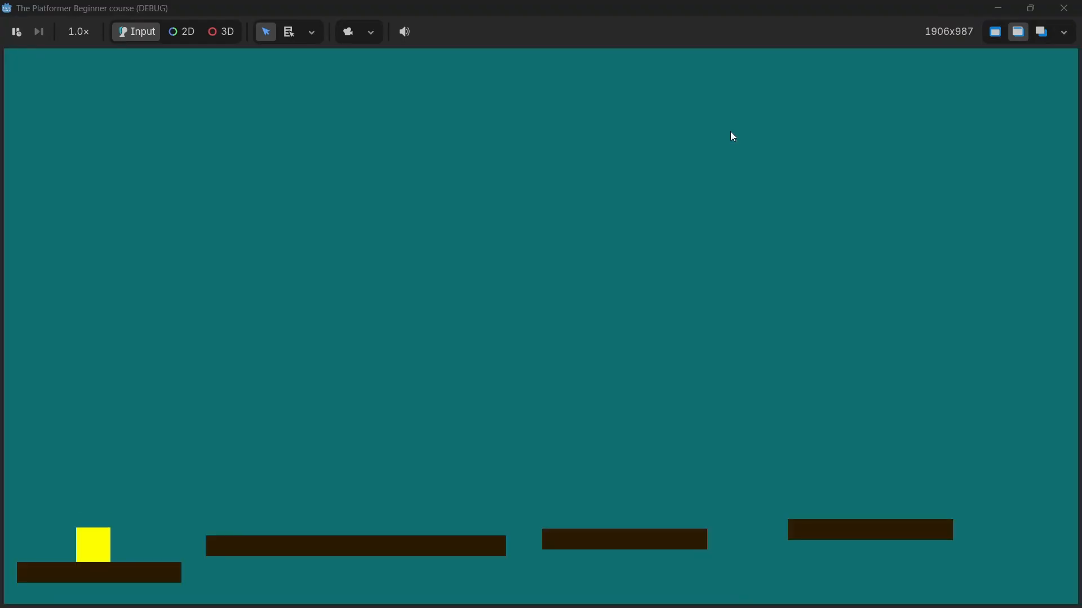
key("space")
key("space")
key("space")
key("Right")
key("space")
key("Right")
key("space")
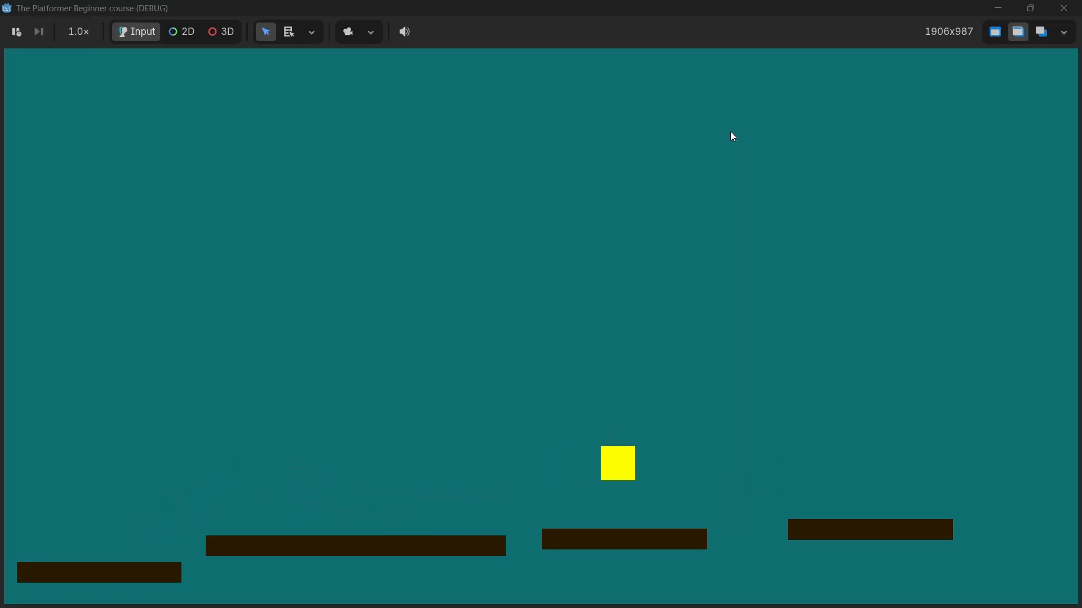
key("space")
key("Left")
key("space")
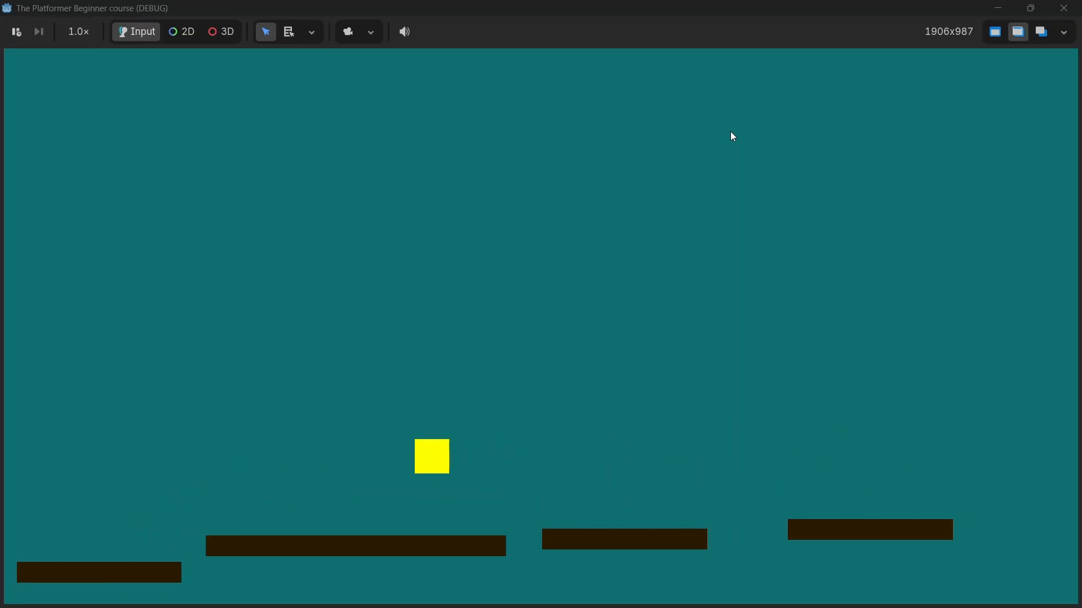
key("space")
key("Right")
key("space")
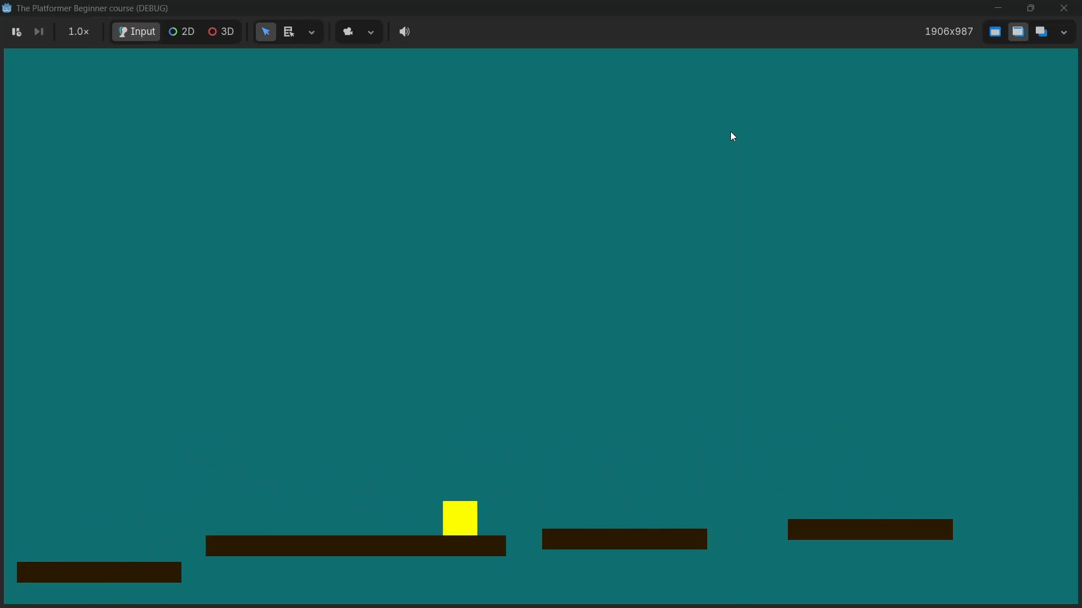
key("space")
key("space")
key("Left")
key("space")
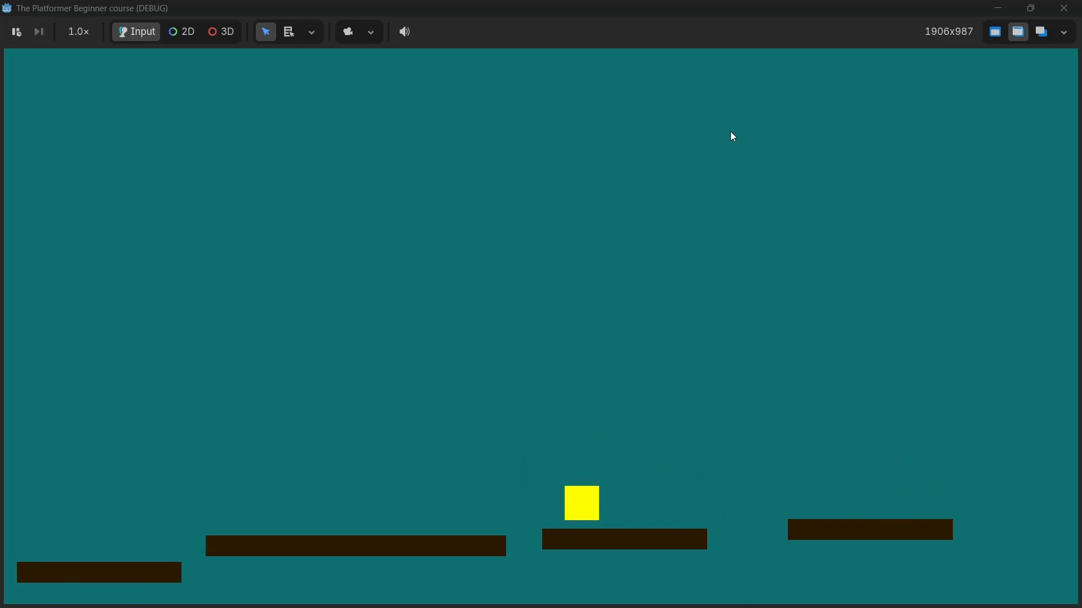
key("space")
key("space")
key("Right")
key("space")
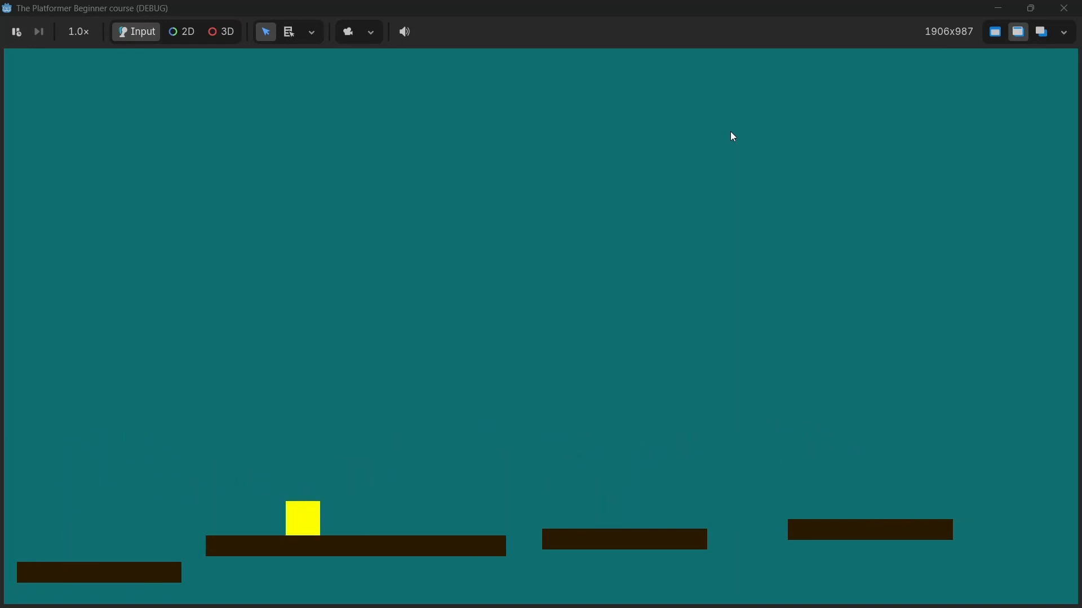
key("space")
key("space")
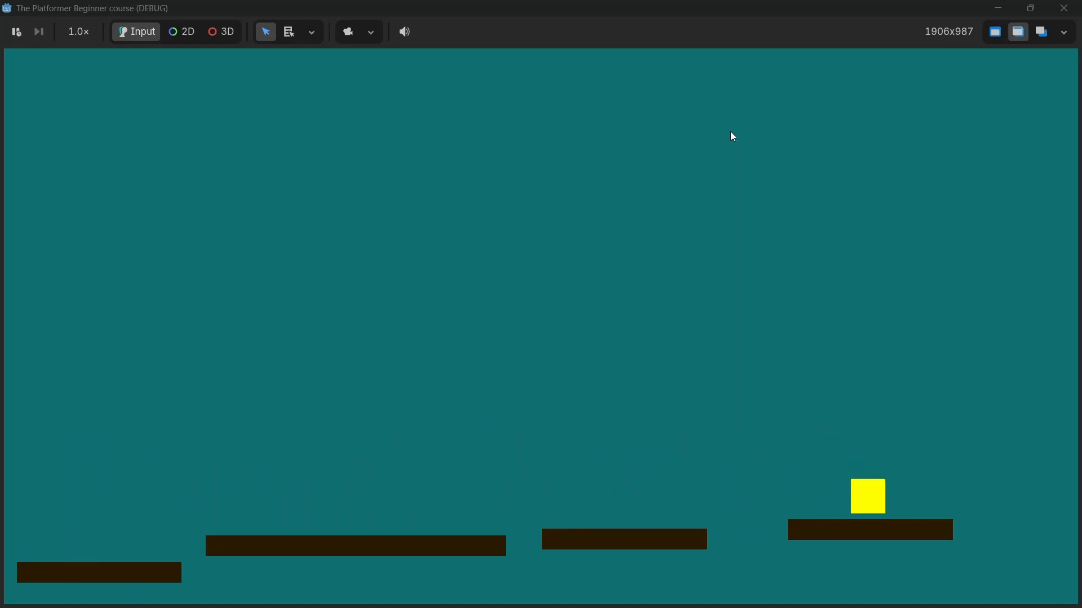
key("Left")
key("space")
key("space")
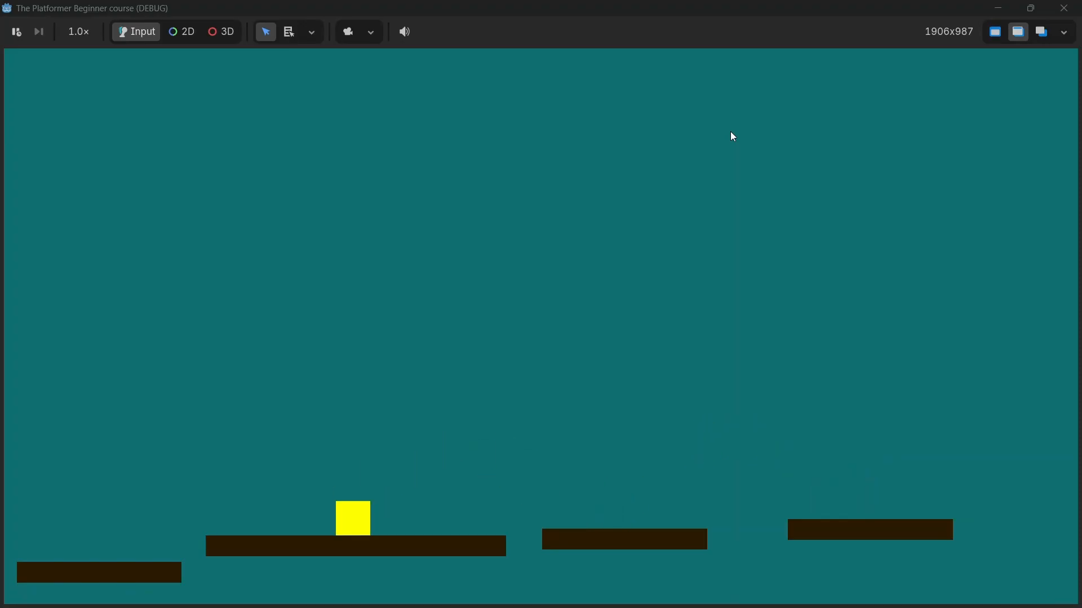
key("Left")
key("space")
key("Right")
key("space")
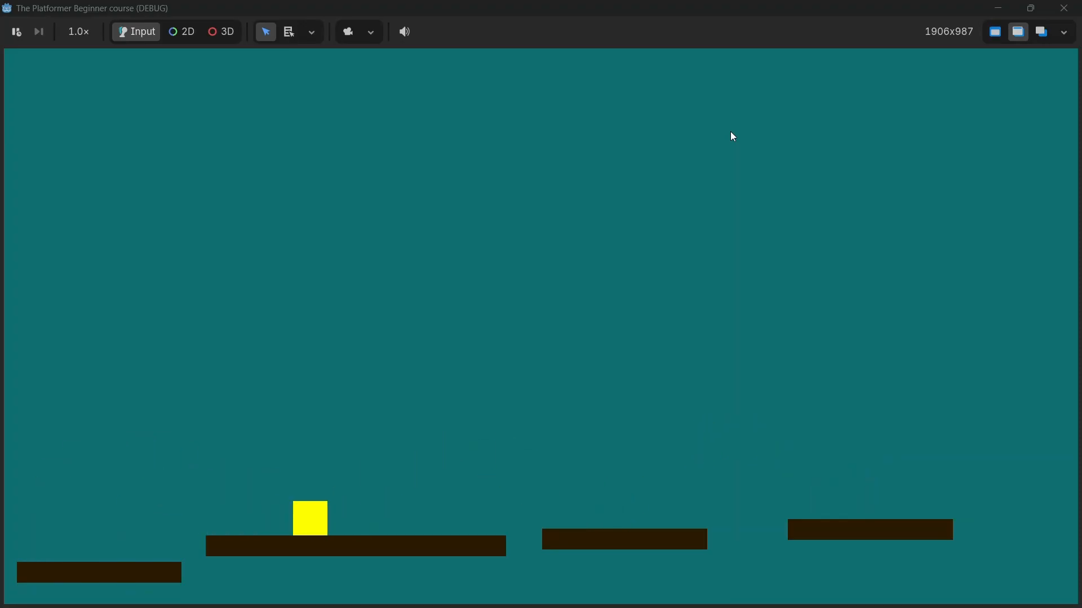
key("space")
key("space")
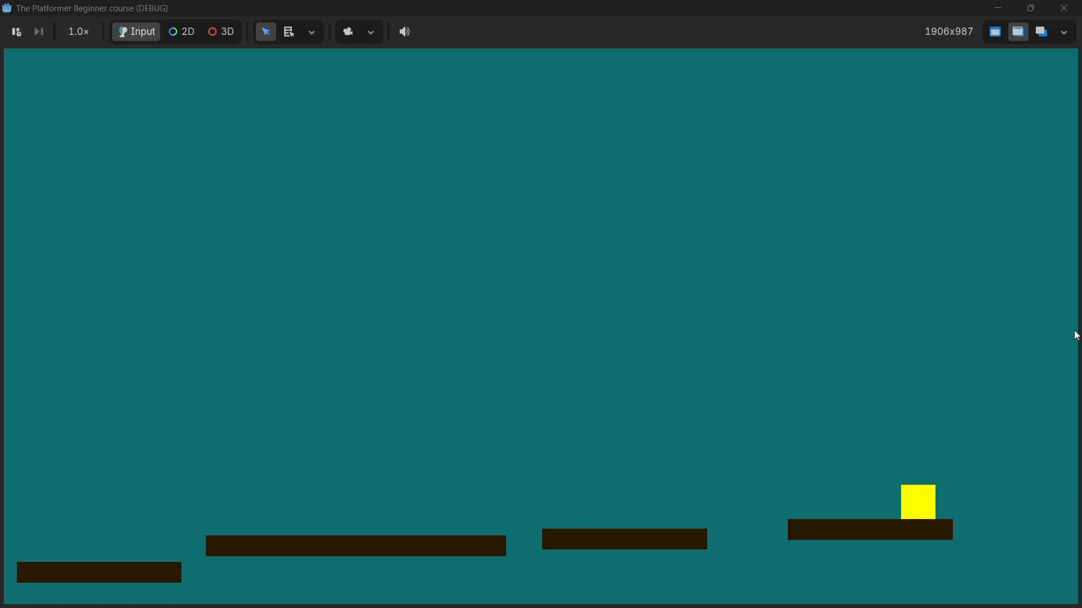
Jump the player off the far end of the last platform, stop the game, and collapse the output log
key("space")
key("Right")
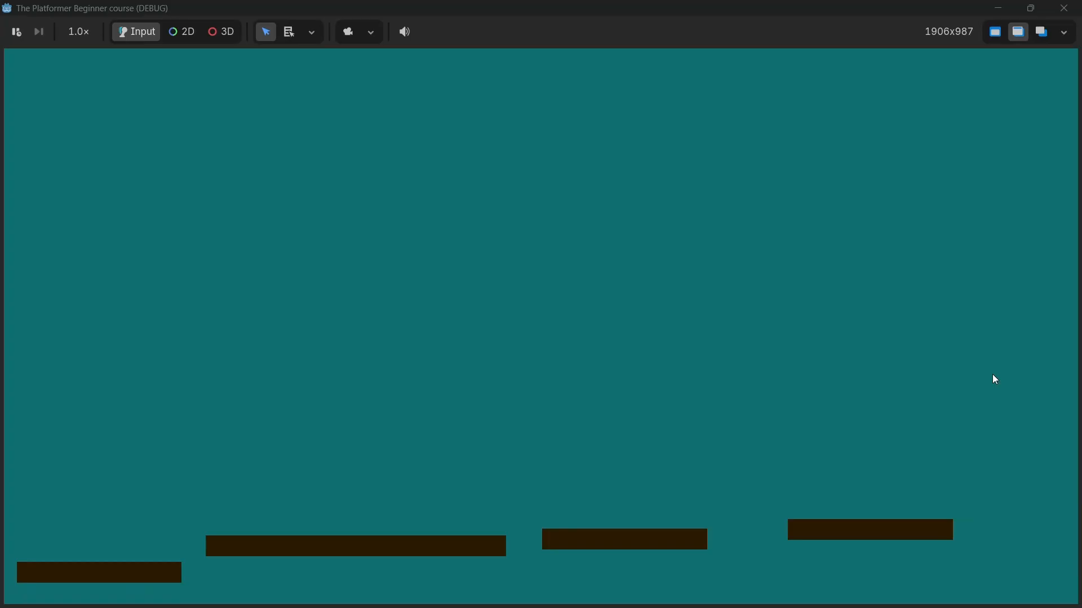
key("F8")
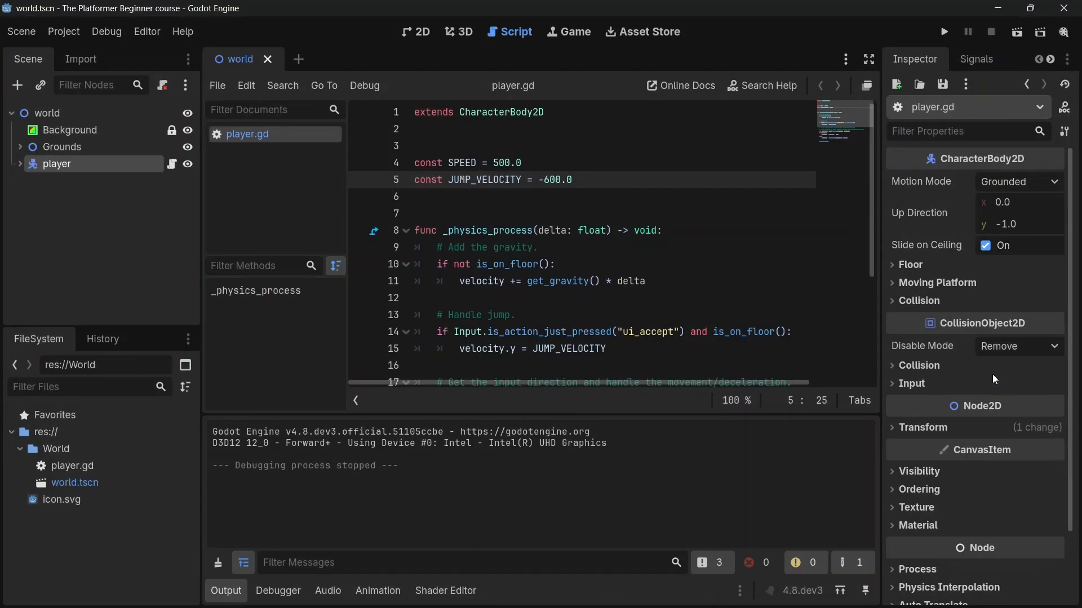
left_click(232, 589)
mouse_move(567, 413)
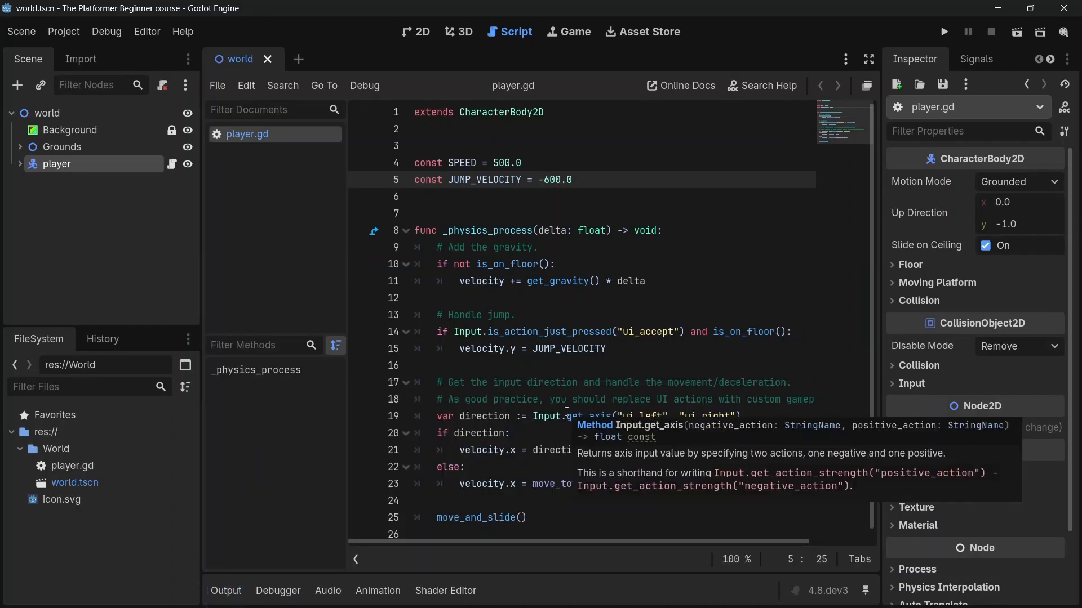
Return to the 2D view and add a Camera2D node as a child of the player
left_click(419, 33)
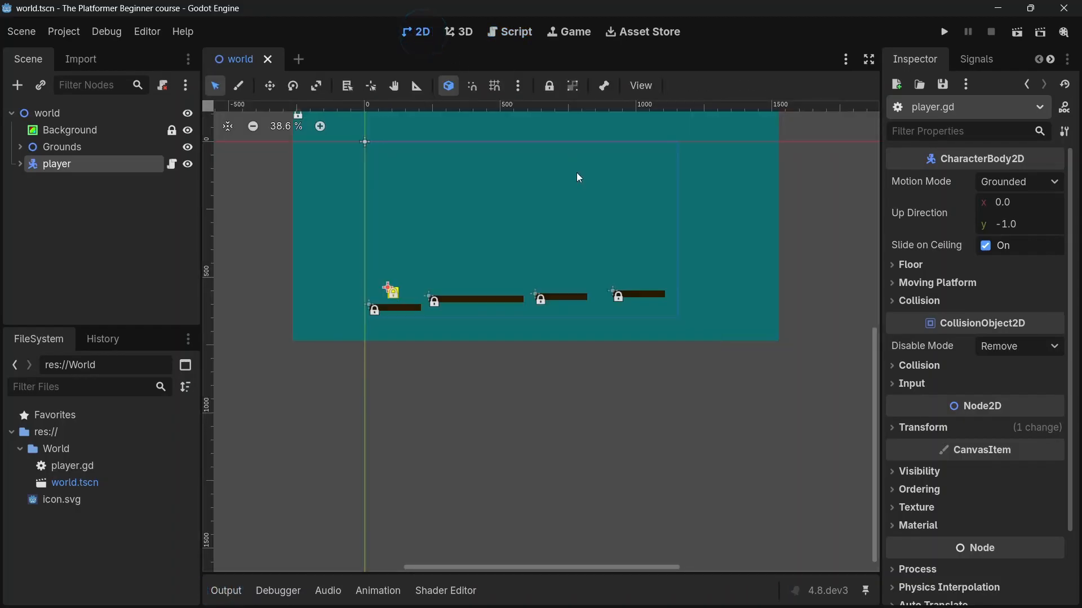
scroll(401, 290, "up", 5)
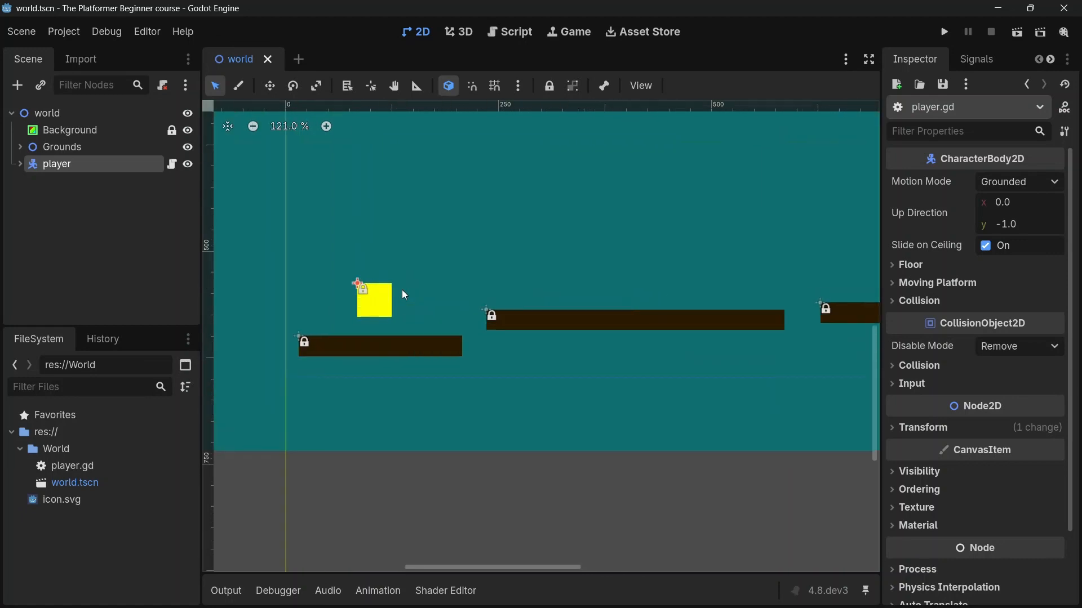
left_click(19, 164)
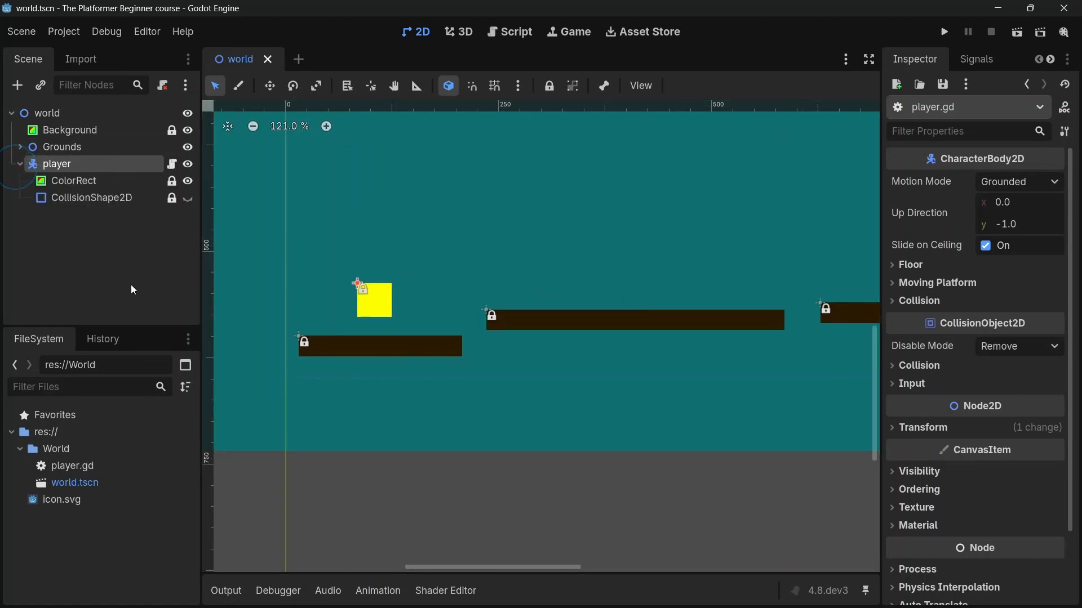
right_click(65, 168)
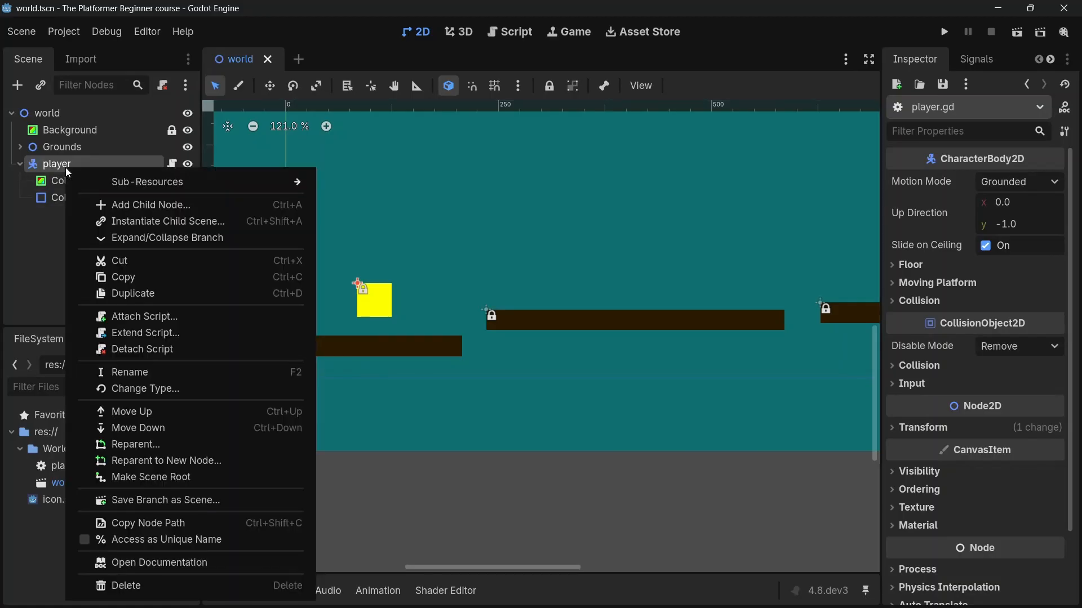
left_click(147, 211)
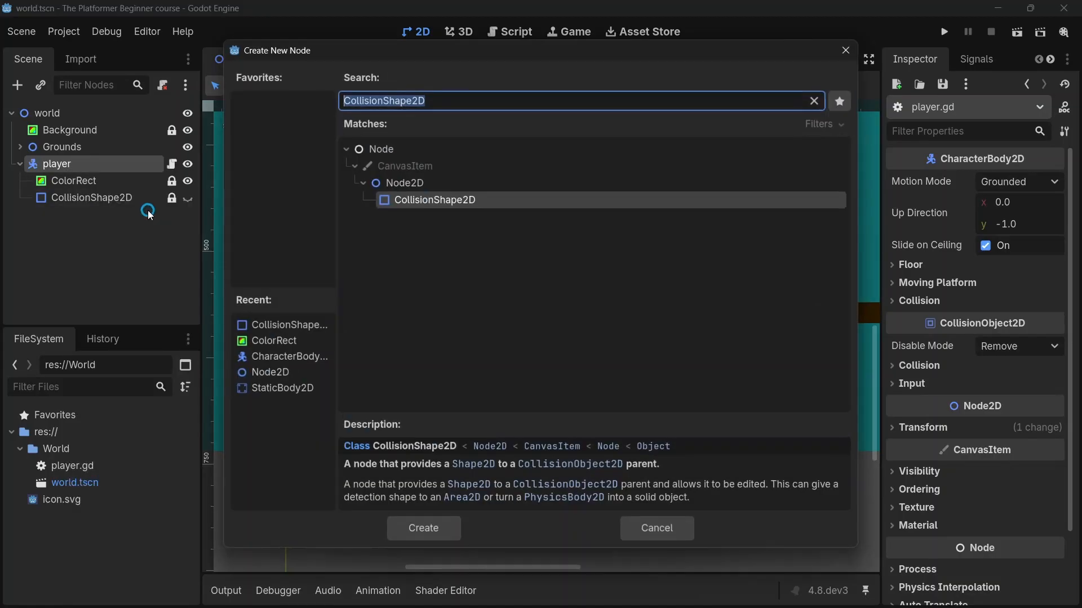
type("camer")
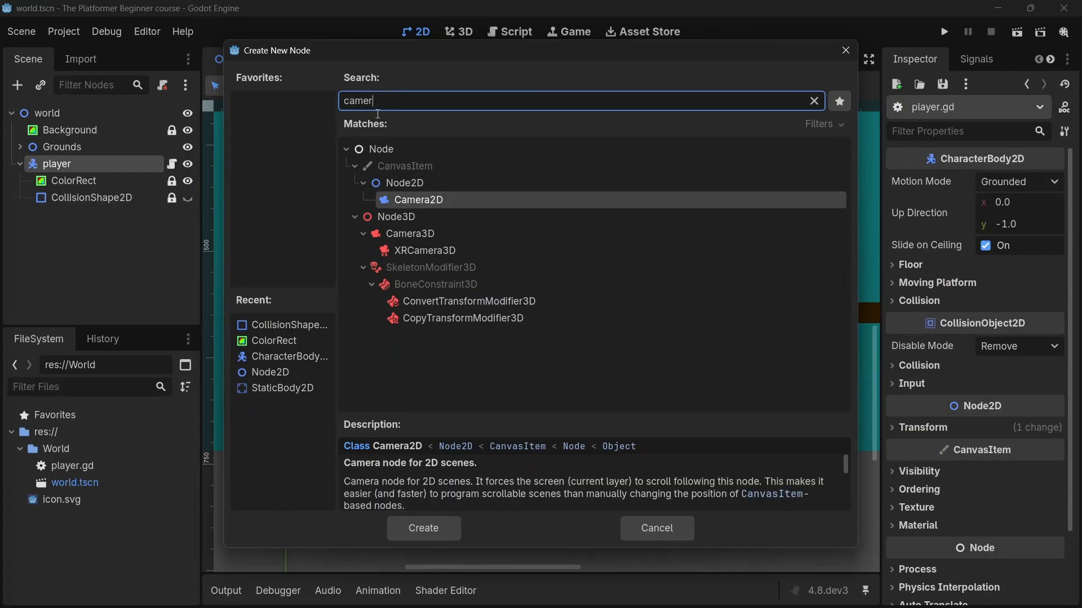
double_click(456, 199)
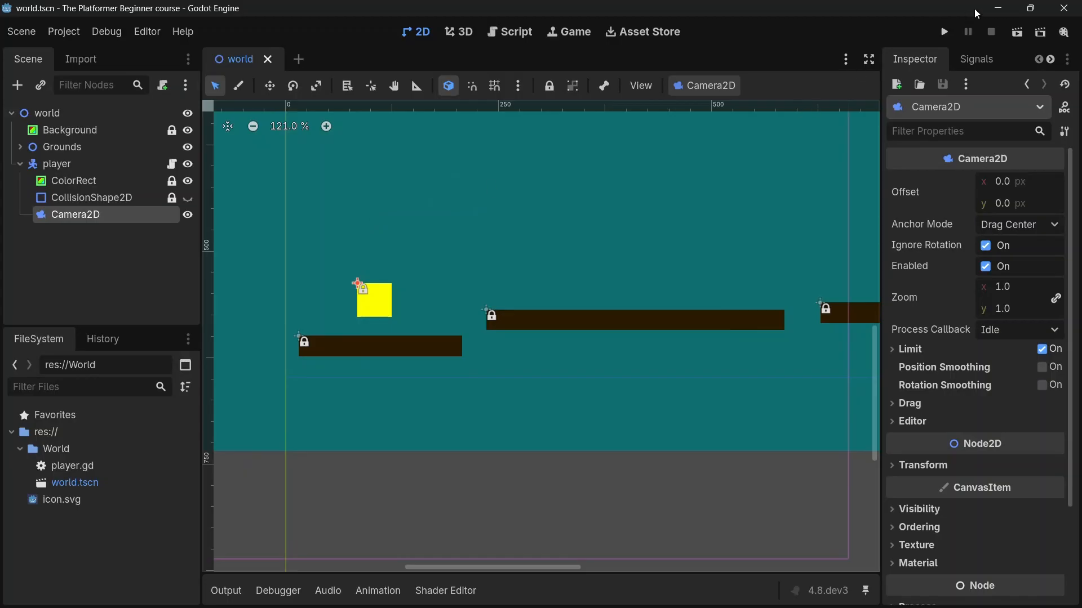
Run the project, move and jump the player across the platforms to test the camera following, and close the game
left_click(949, 33)
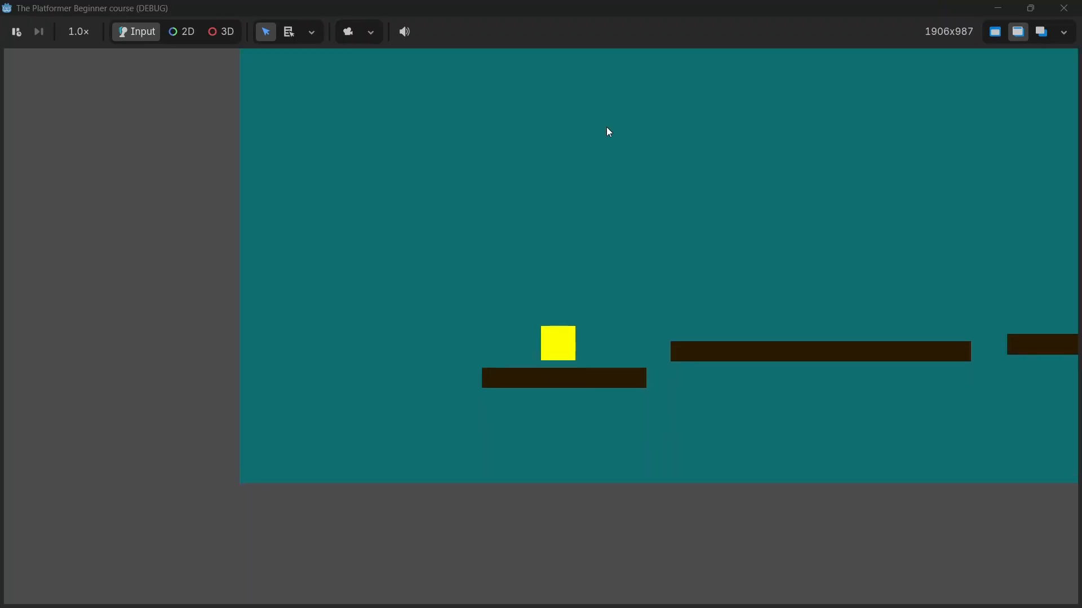
key("space")
key("space")
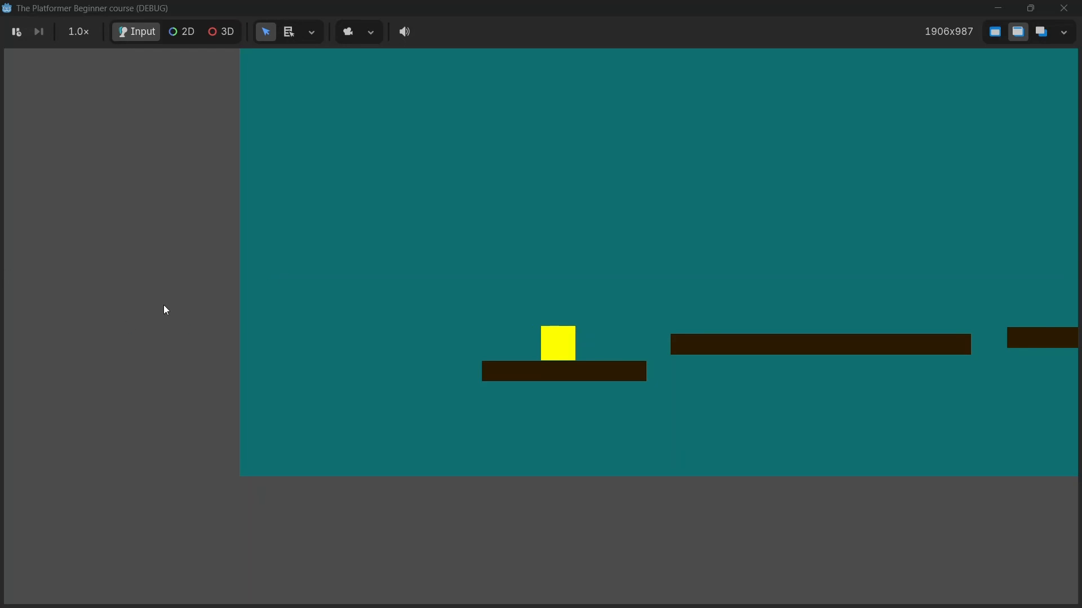
key("Right")
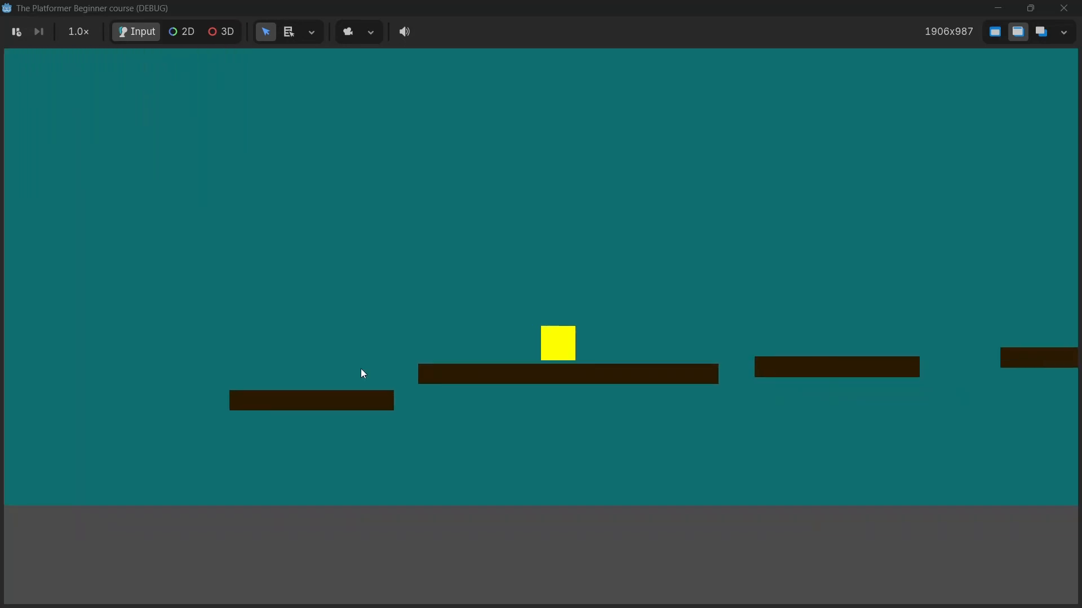
key("Right")
key("space")
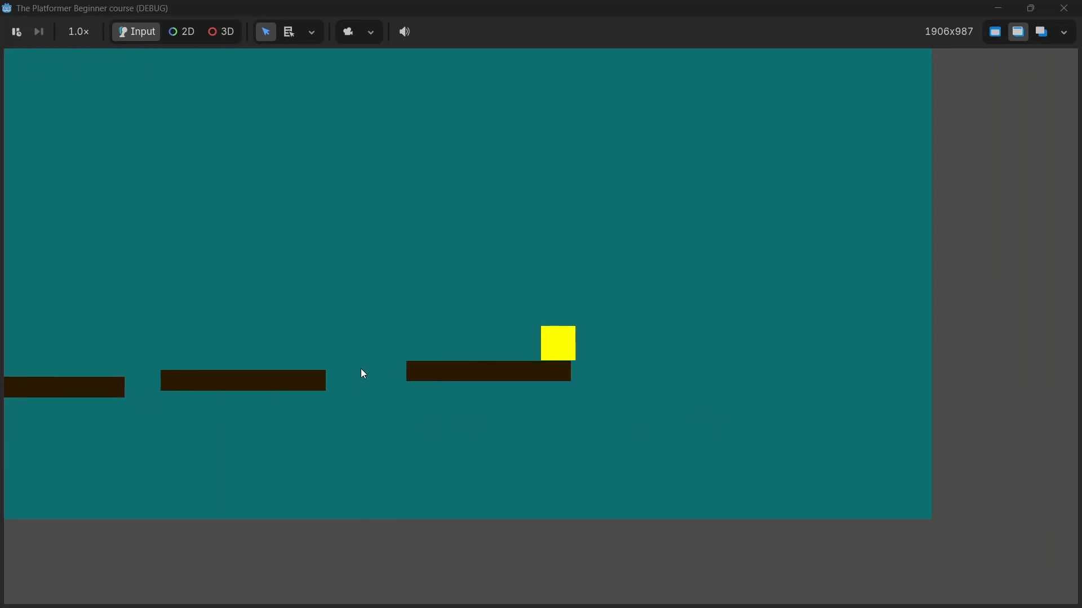
key("Left")
key("space")
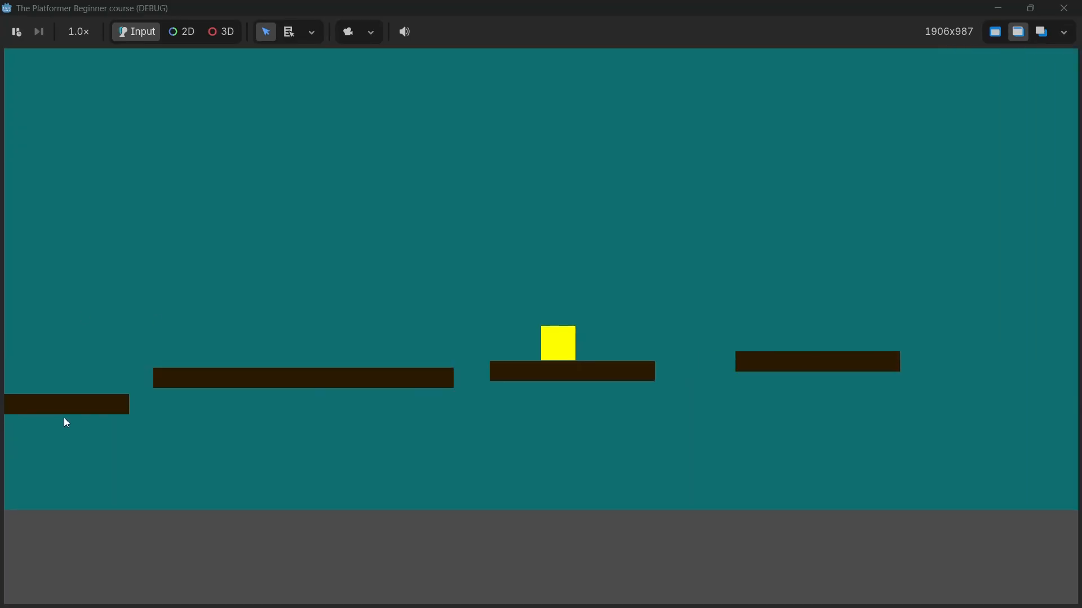
key("Right")
key("space")
key("Left")
key("space")
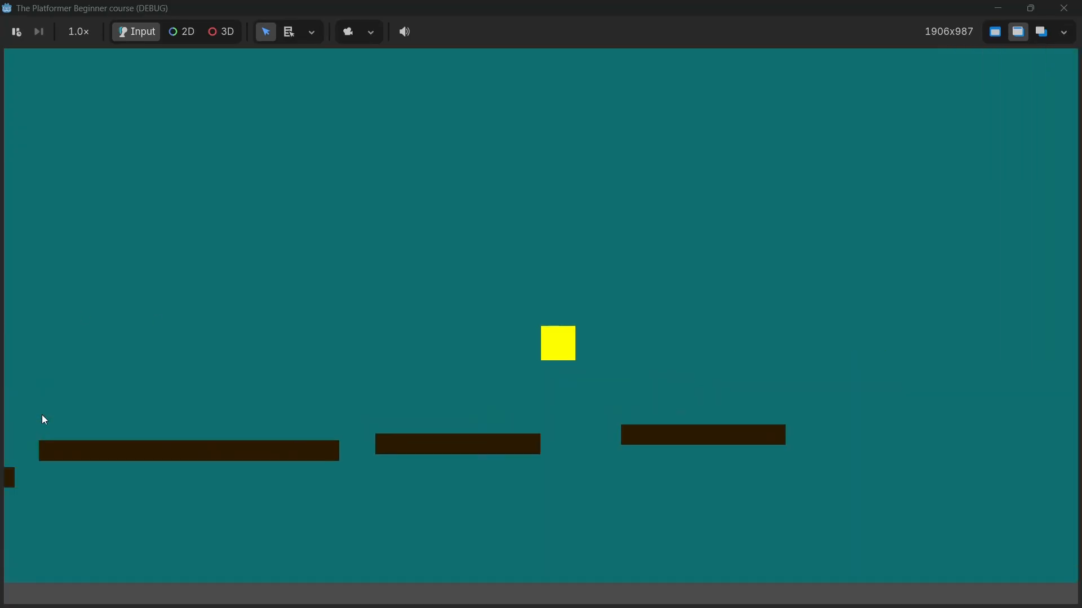
key("space")
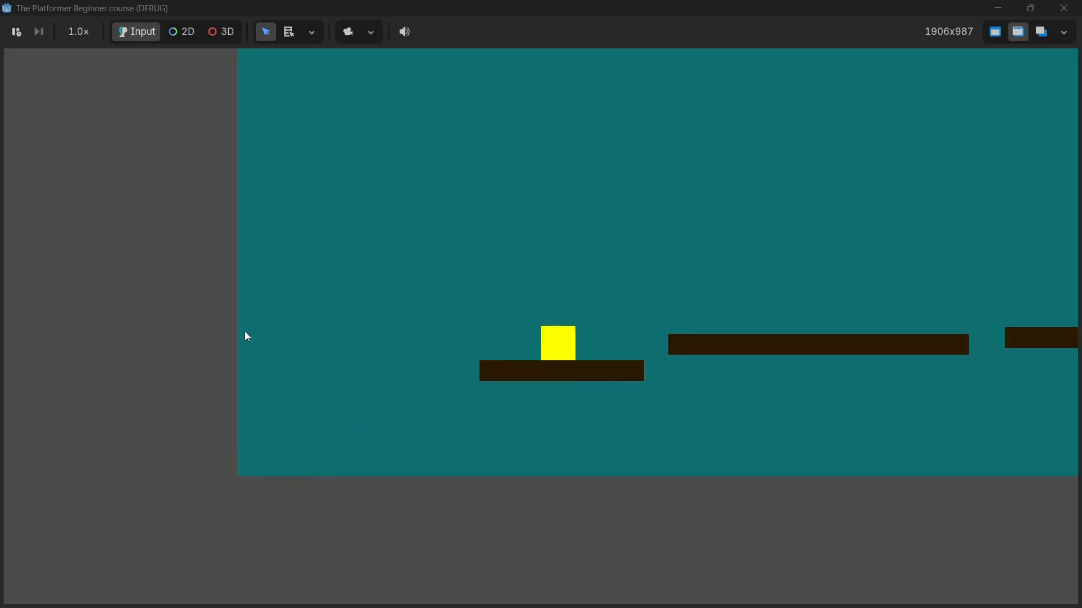
left_click(1064, 8)
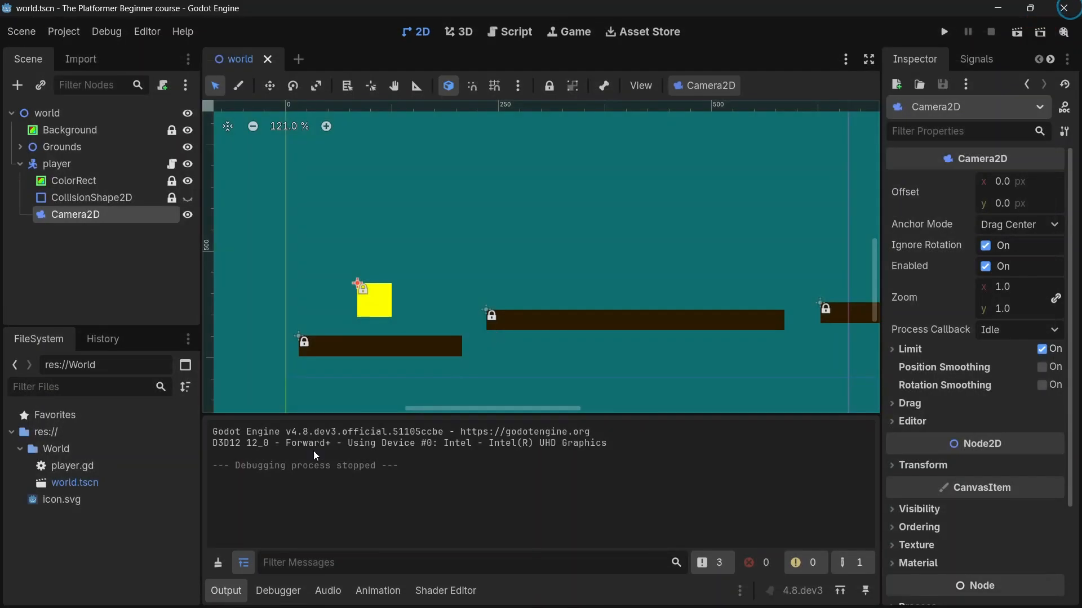
Hide the output log, widen the inspector, and set the player camera's left limit to -100 px
left_click(225, 591)
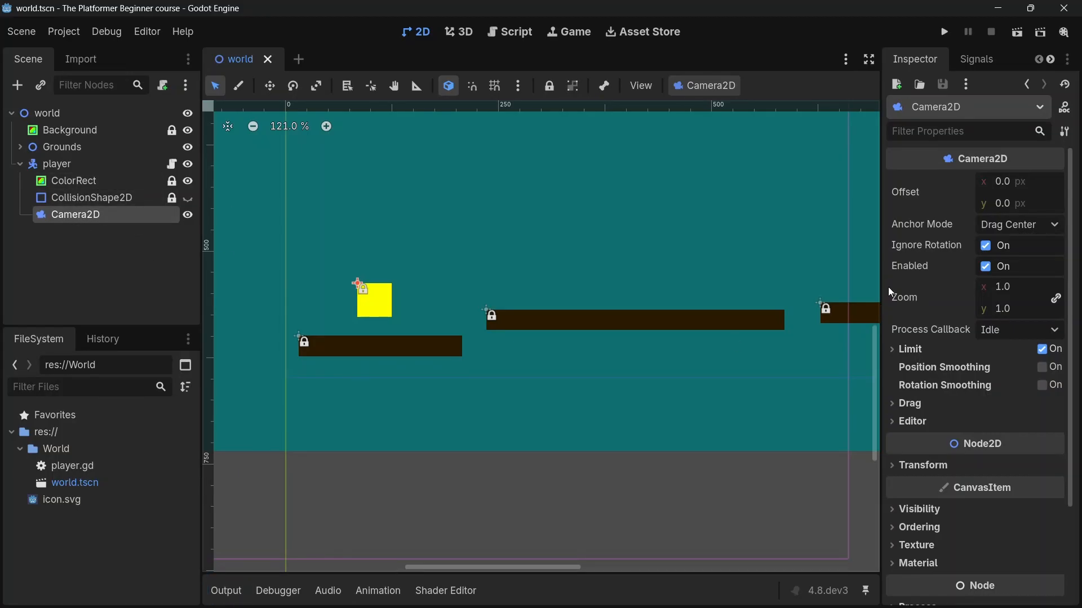
left_click_drag(881, 281, 813, 277)
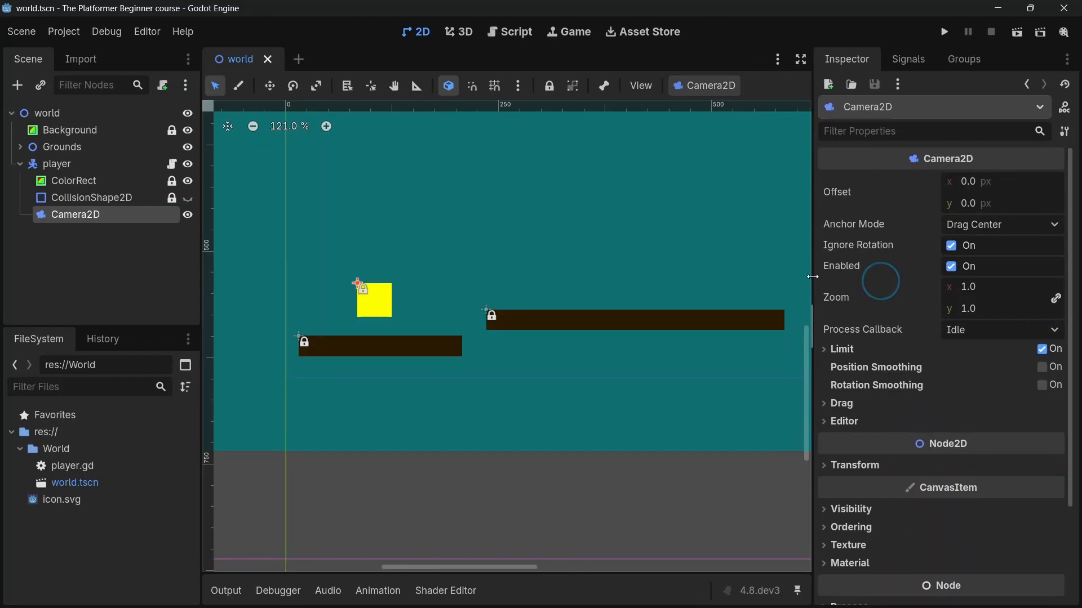
scroll(914, 373, "down", 4)
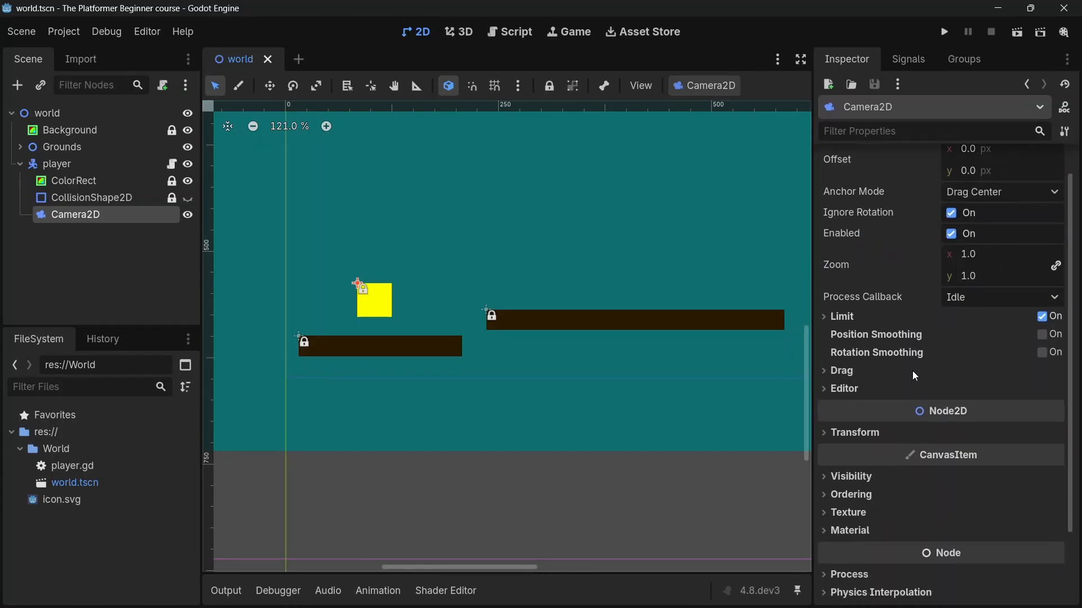
left_click(823, 261)
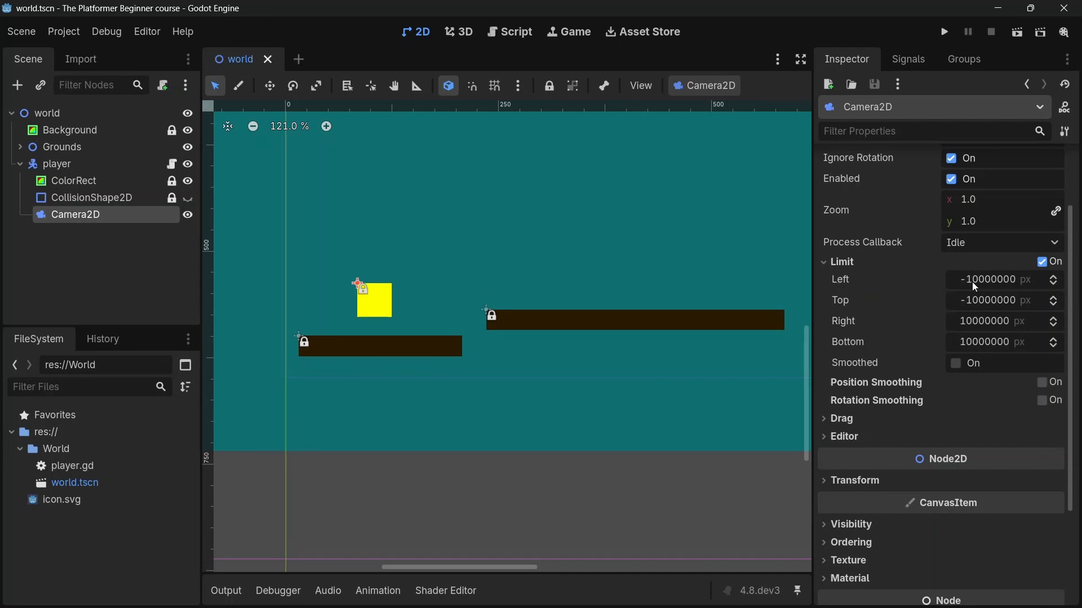
left_click(1002, 278)
key("BackSpace")
key("BackSpace")
key("BackSpace")
key("BackSpace")
key("BackSpace")
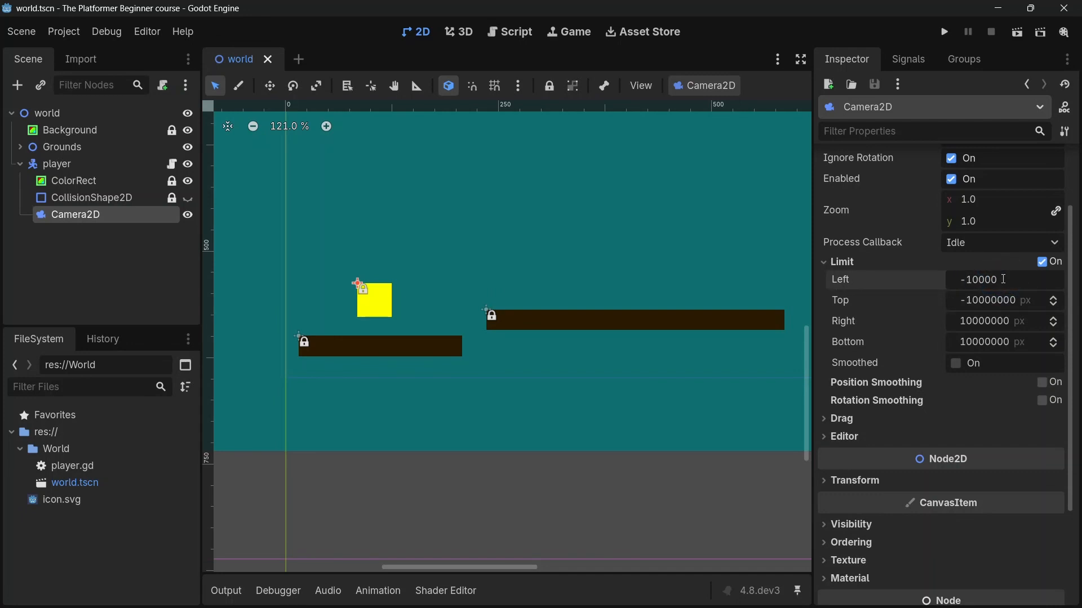
key("Return")
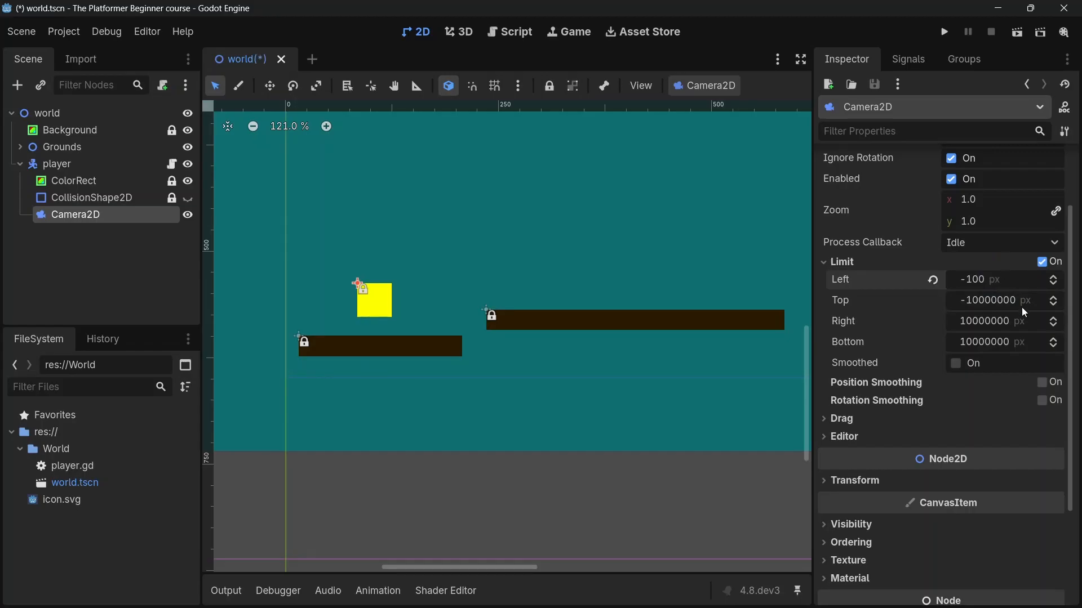
Set the camera's bottom limit to 1000 px and turn on smoothing for the limits
left_click(1020, 340)
key("BackSpace")
key("BackSpace")
key("BackSpace")
key("BackSpace")
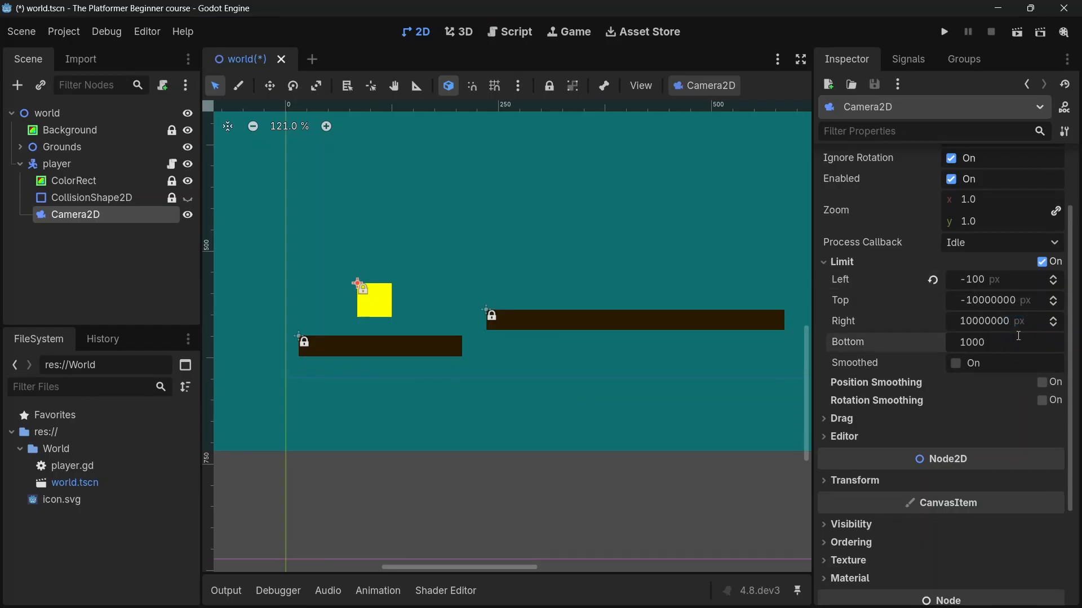
key("Return")
left_click(955, 365)
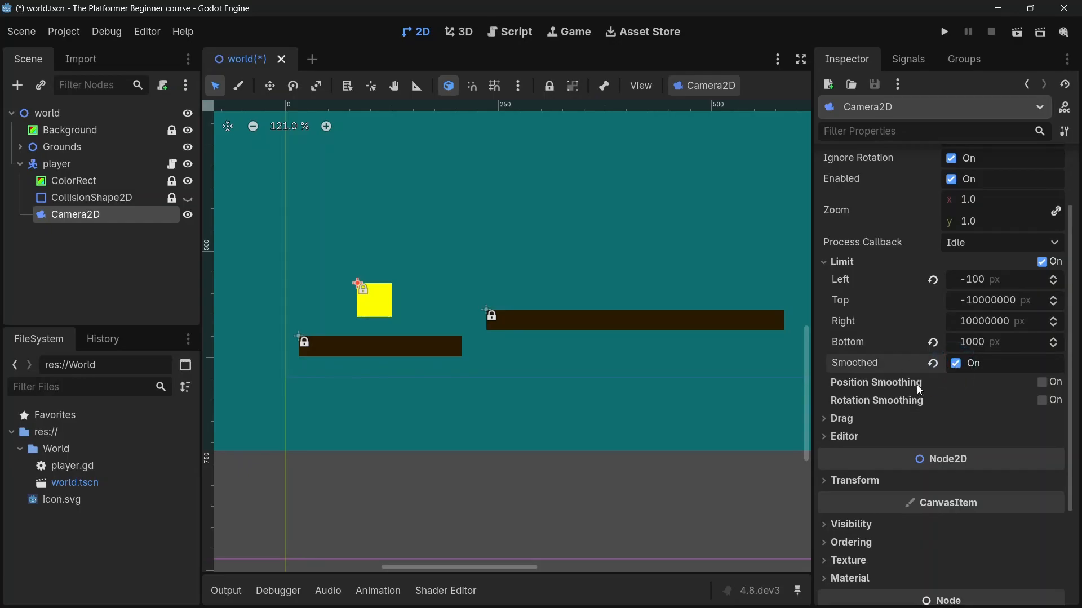
Enable position smoothing on the camera with a speed of 1 px/s
left_click(1042, 383)
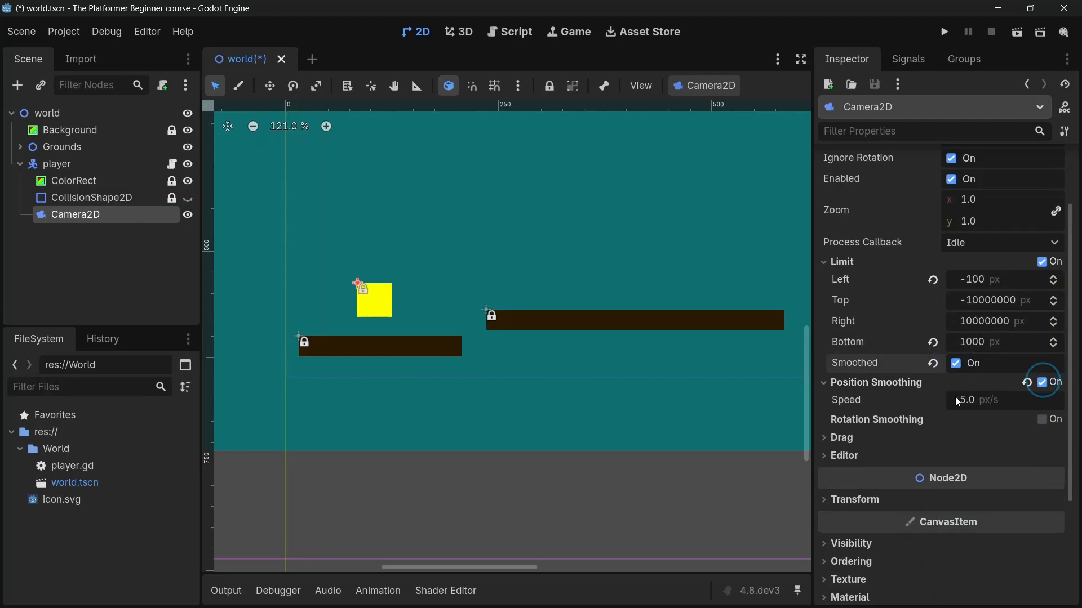
left_click(991, 401)
type("1")
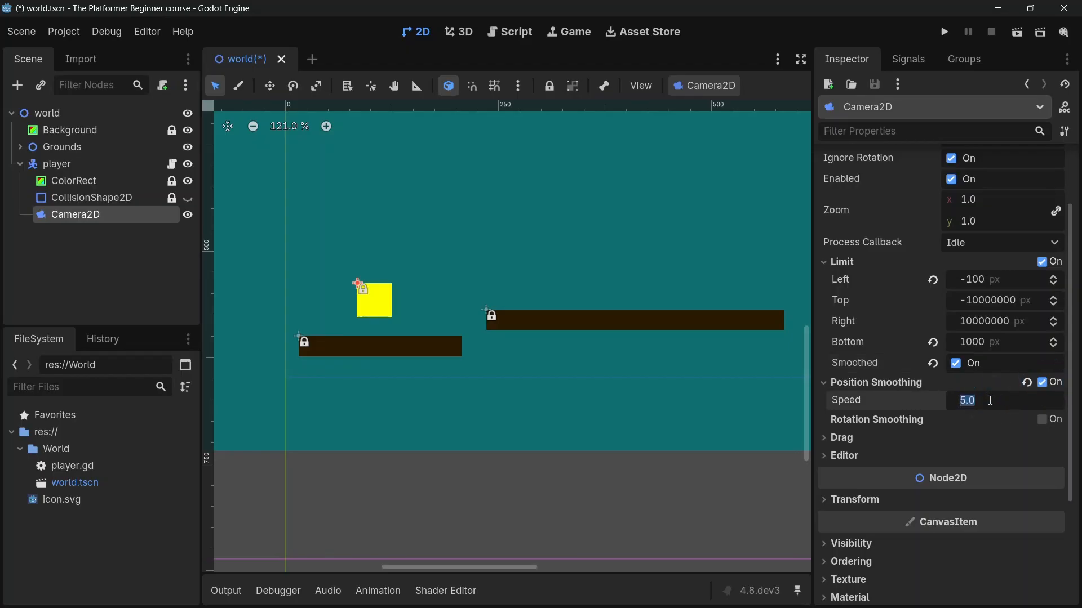
key("Return")
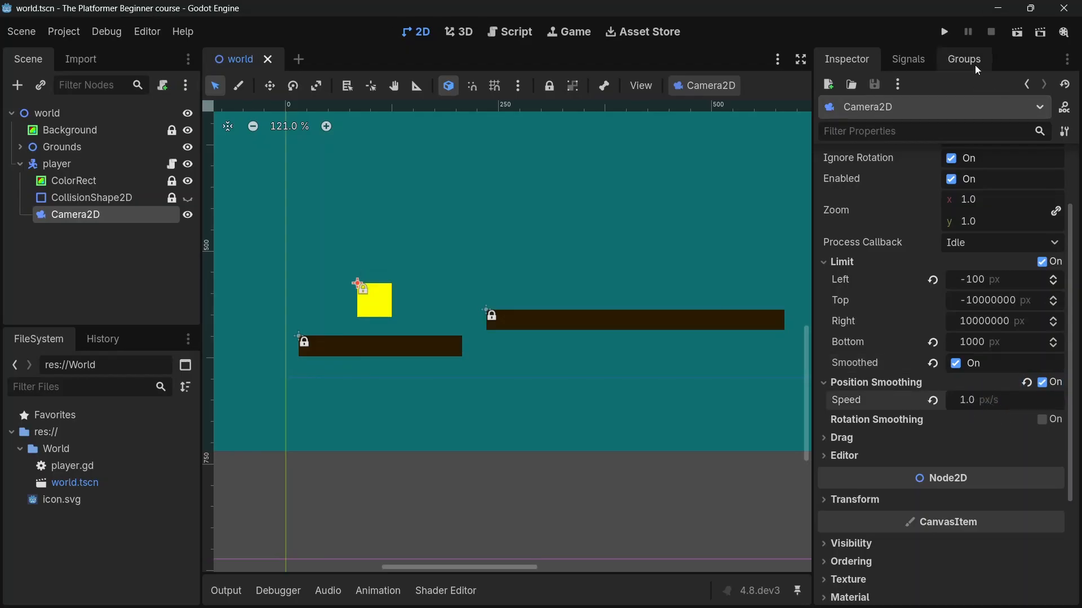
Run the project, jump the player back and forth across the platforms to test the slow camera smoothing, and stop the game
left_click(945, 31)
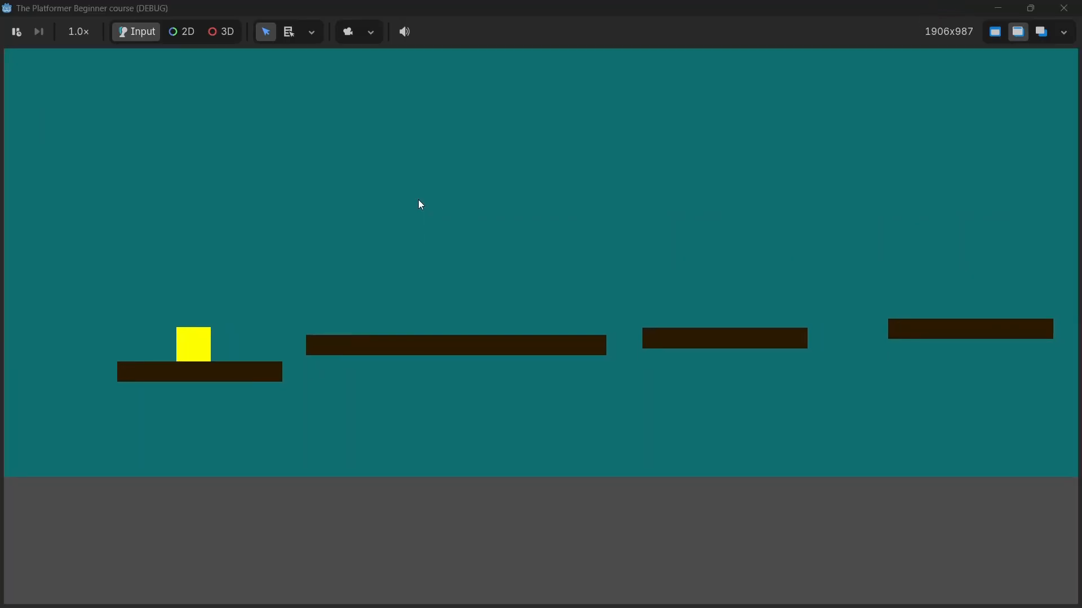
key("Right")
key("space")
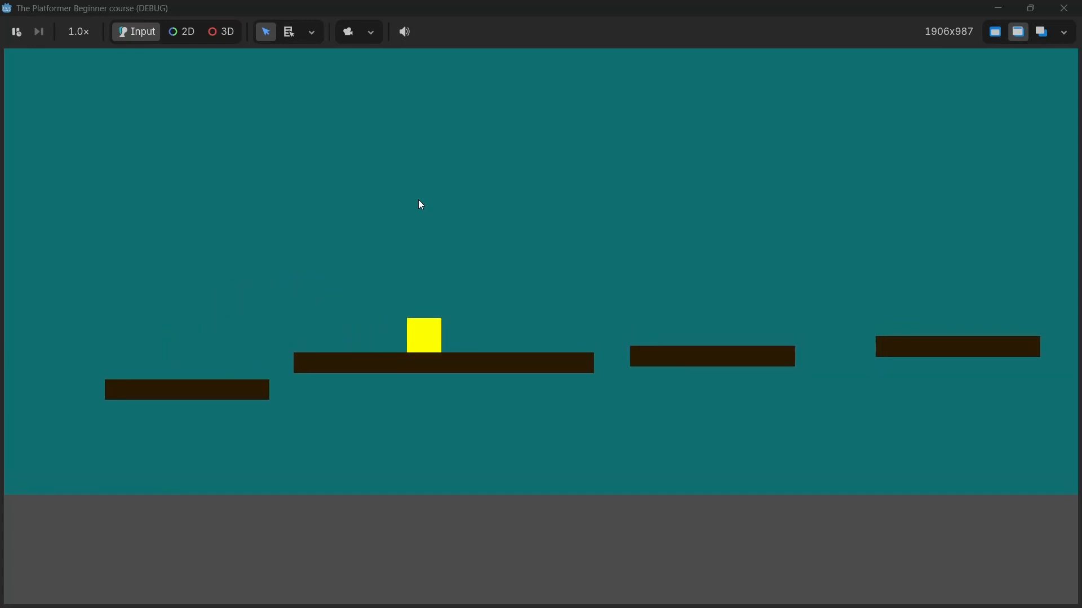
key("space")
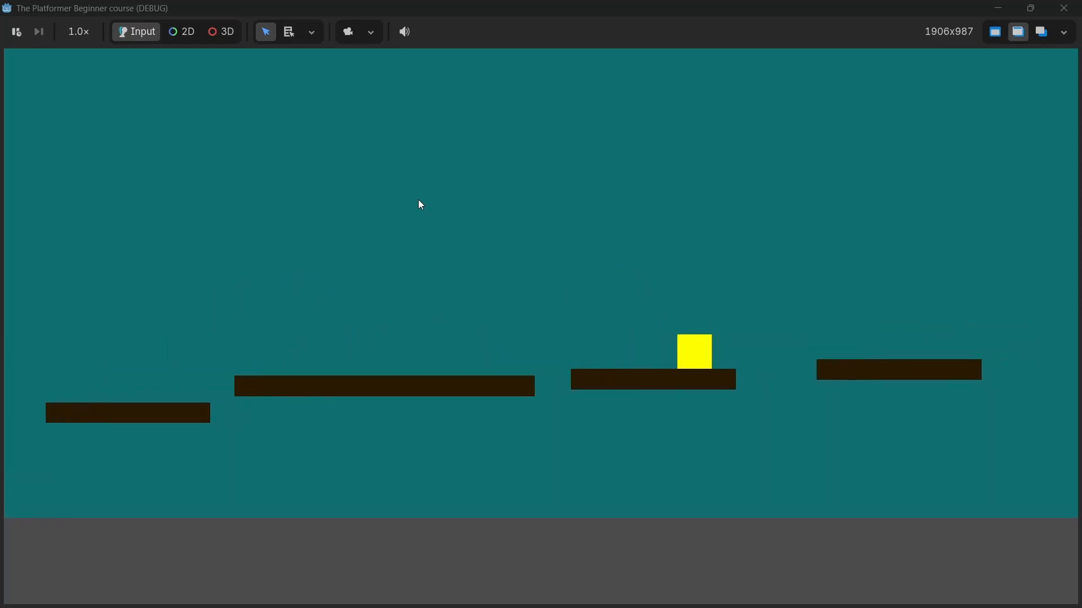
key("space")
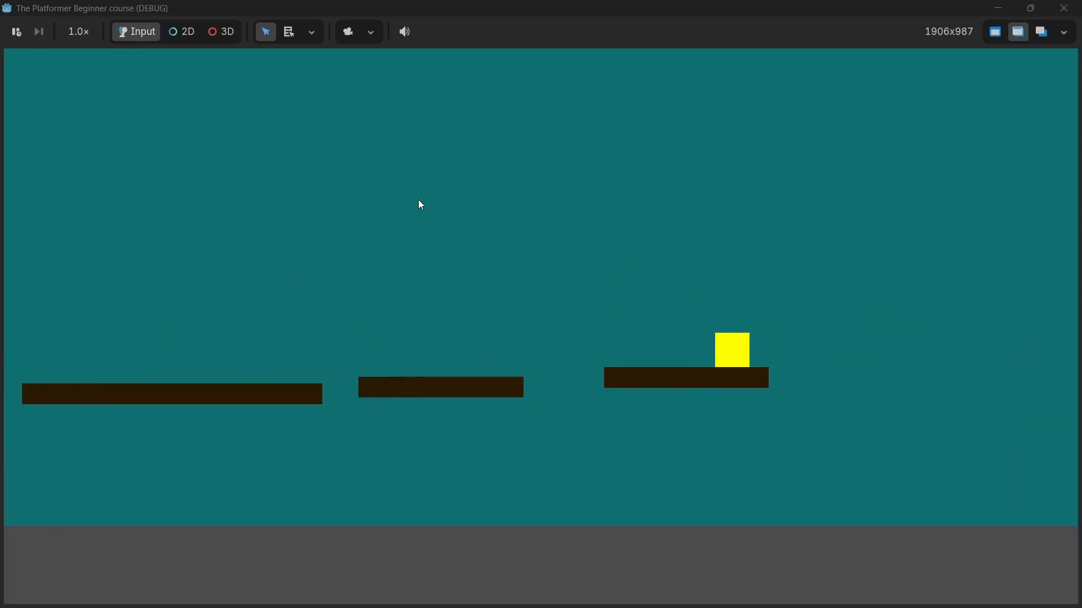
key("space")
key("Left")
key("space")
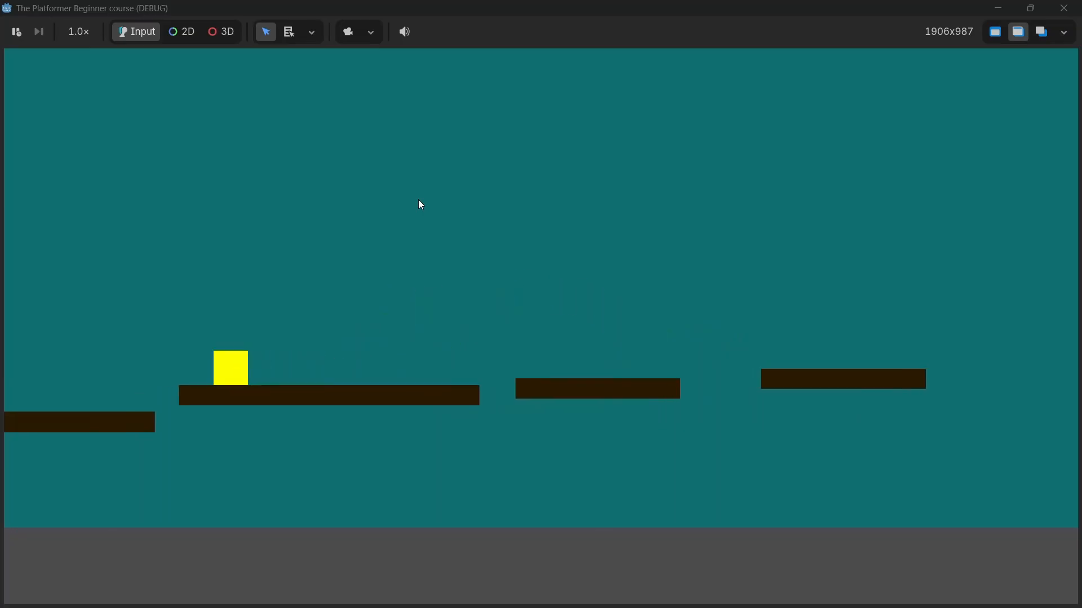
key("space")
key("Right")
key("space")
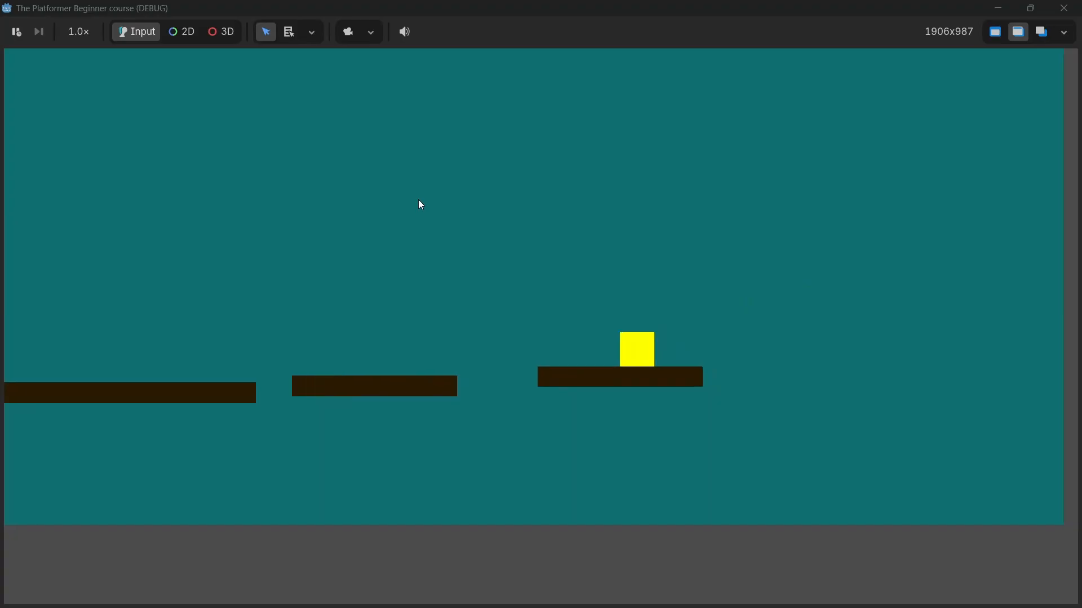
key("F8")
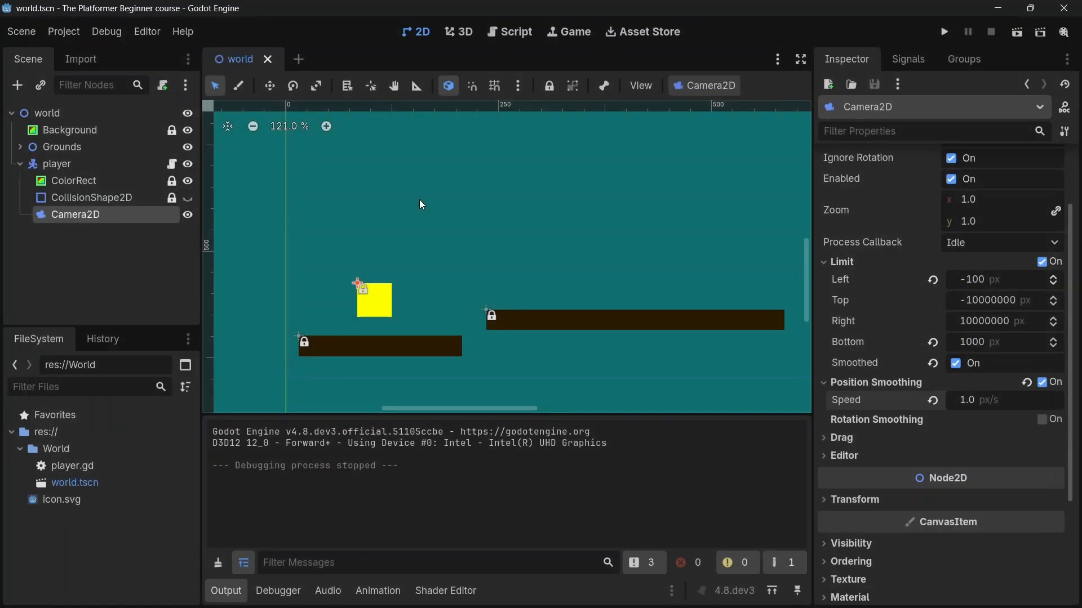
Set the camera's position smoothing speed to 5 px/s and save the scene
left_click(993, 401)
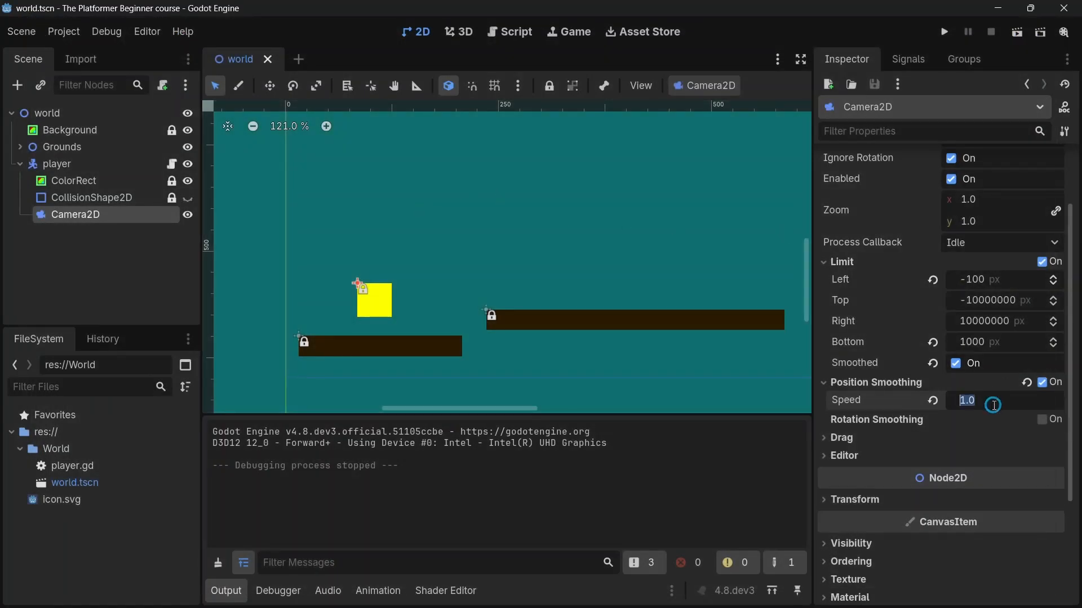
type("5")
key("Return")
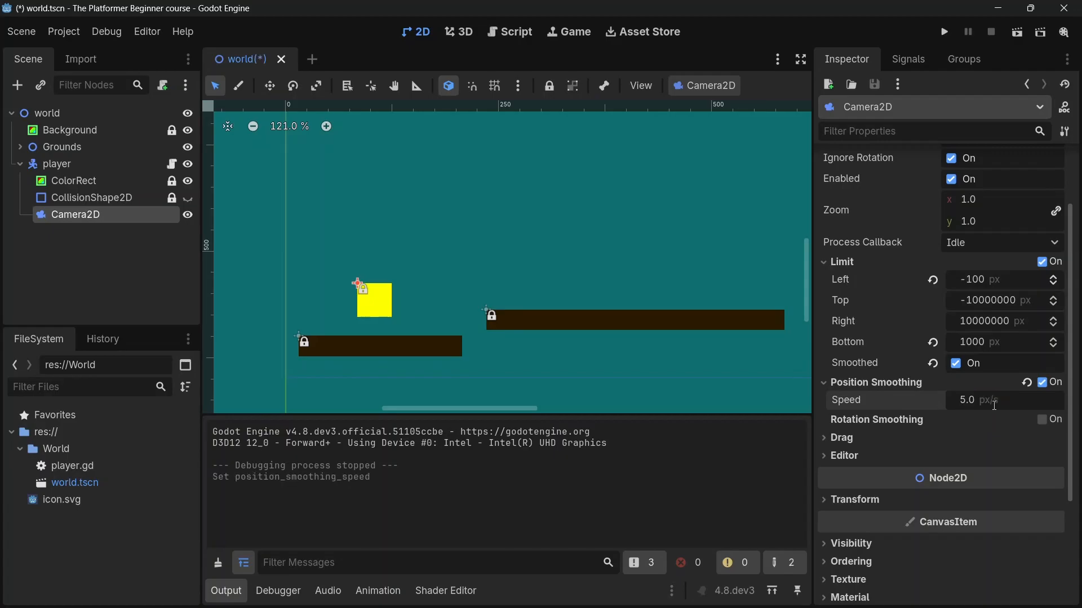
key("ctrl+s")
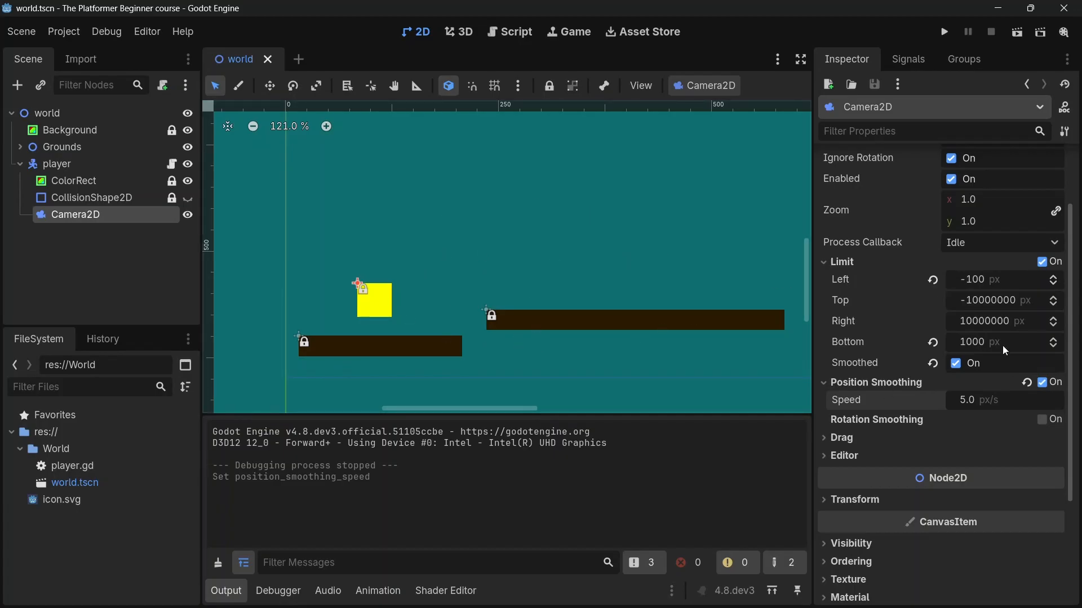
Run the project, jump the player to the last platform and back to test the faster camera smoothing, and stop the game
scroll(1002, 346, "up", 3)
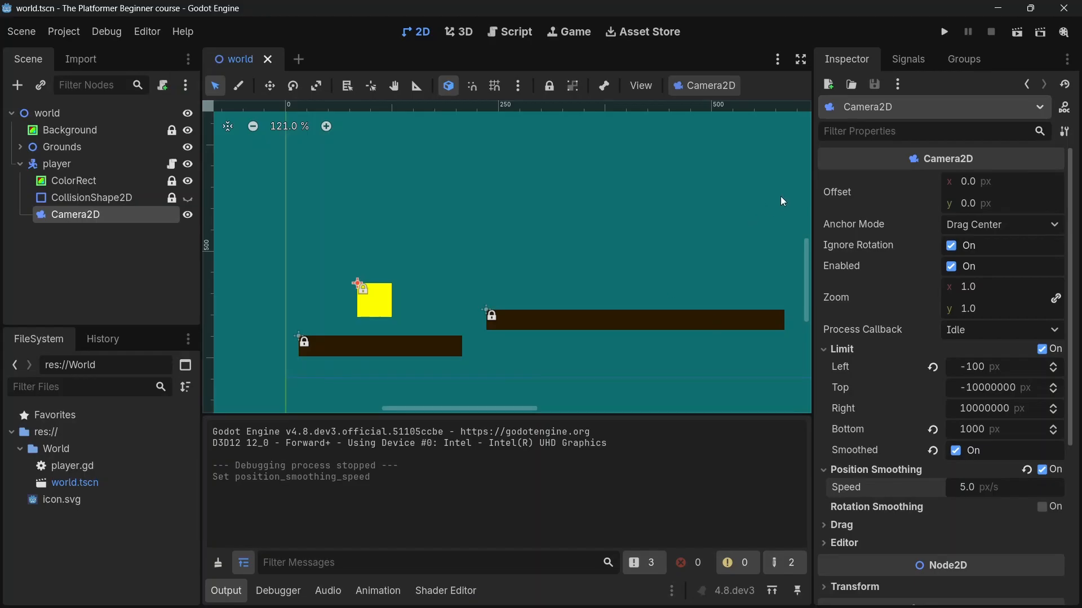
left_click(945, 34)
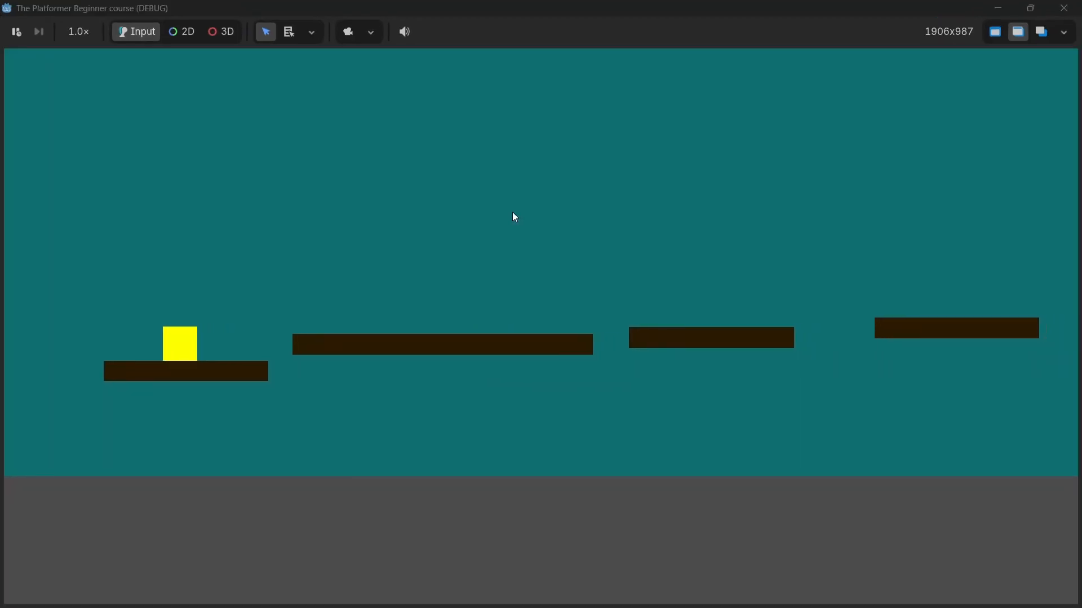
key("Right")
key("space")
key("space")
key("space")
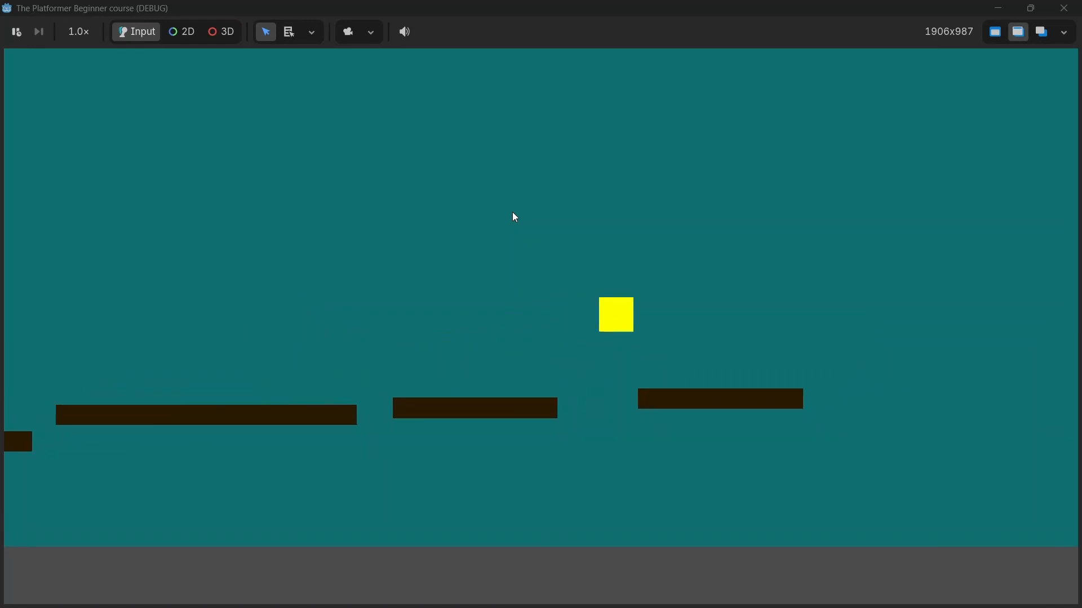
key("Left")
key("space")
key("space")
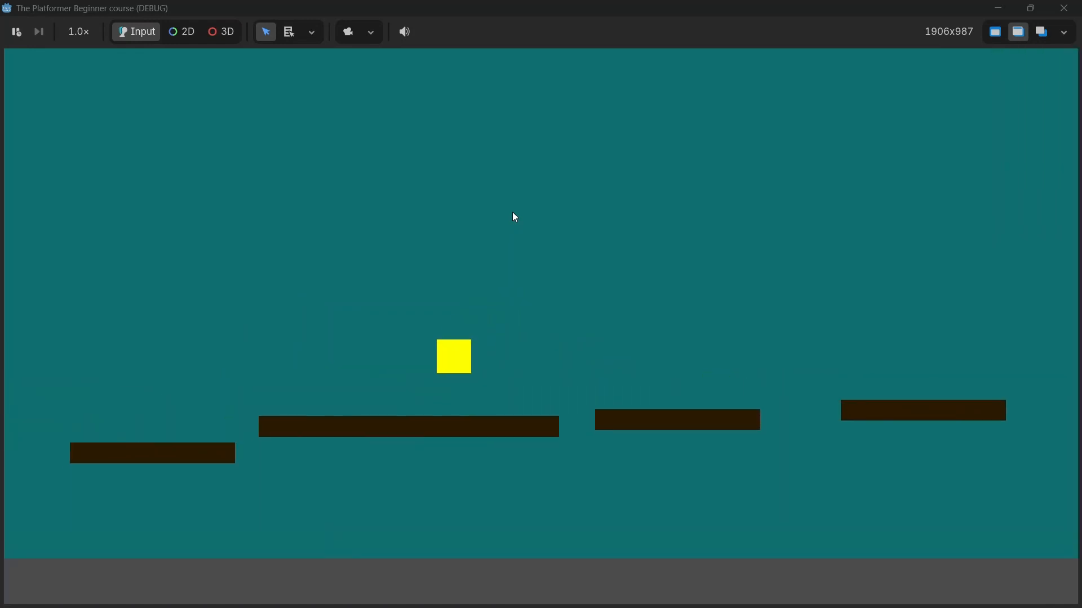
key("F8")
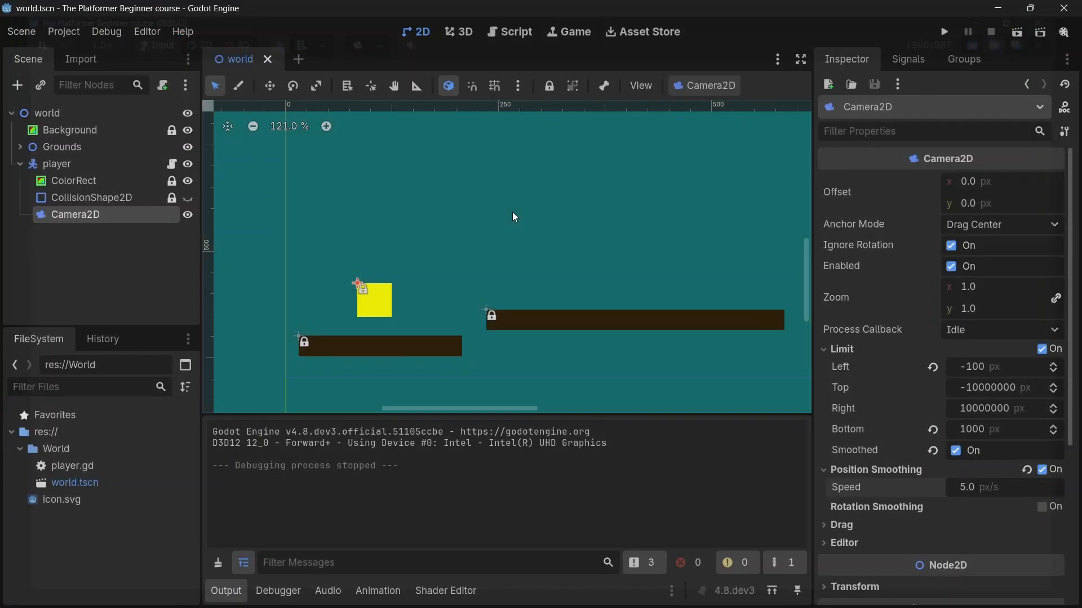
Set the camera's bottom limit to 100 px, save the scene, and check the framing in a brief test run
left_click(987, 439)
type("100")
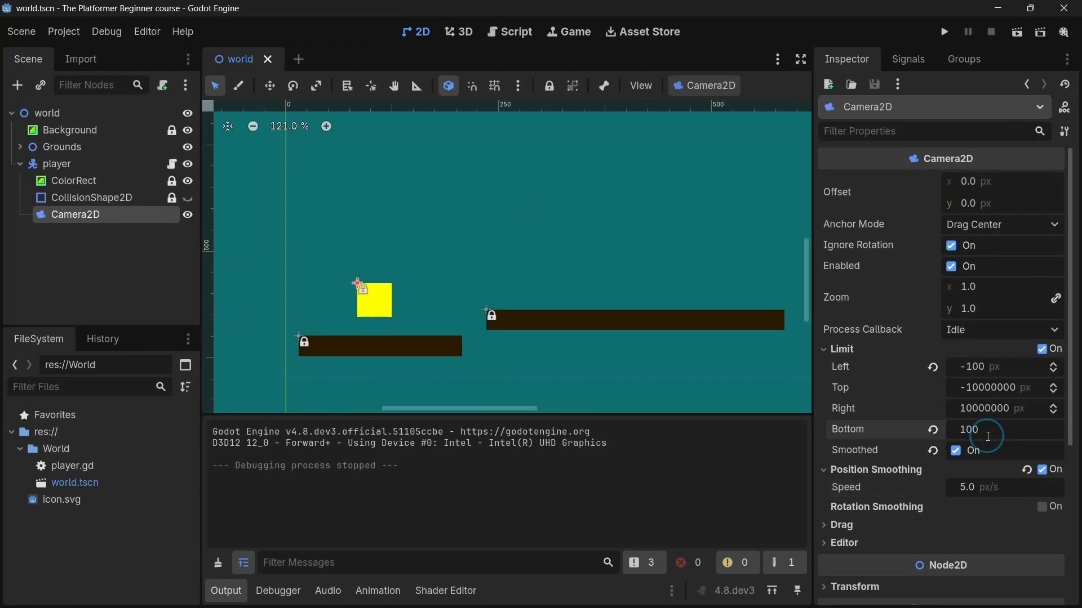
key("Return")
key("ctrl+s")
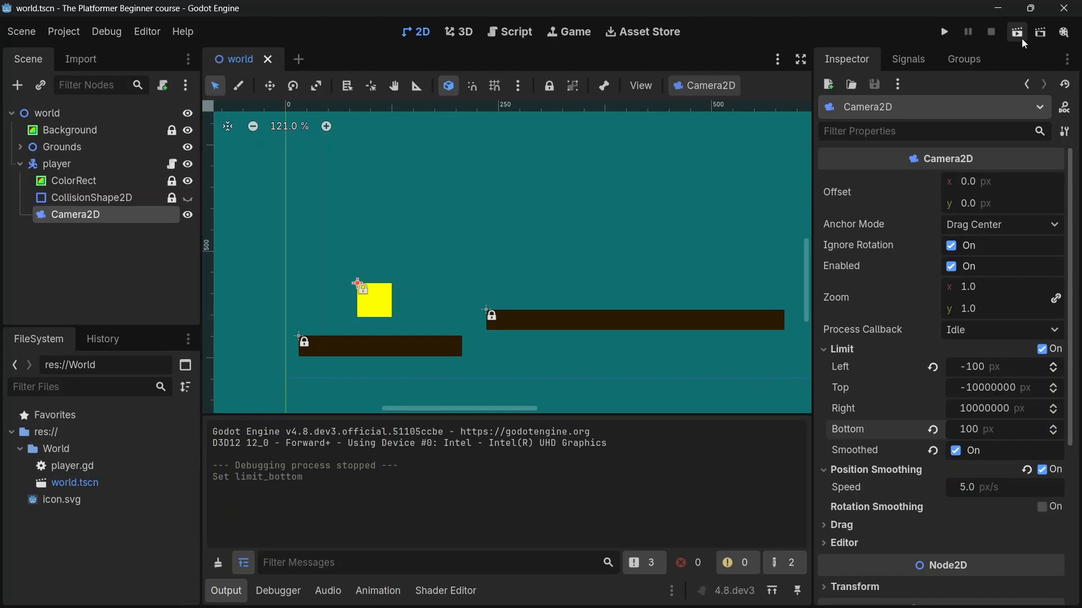
left_click(945, 33)
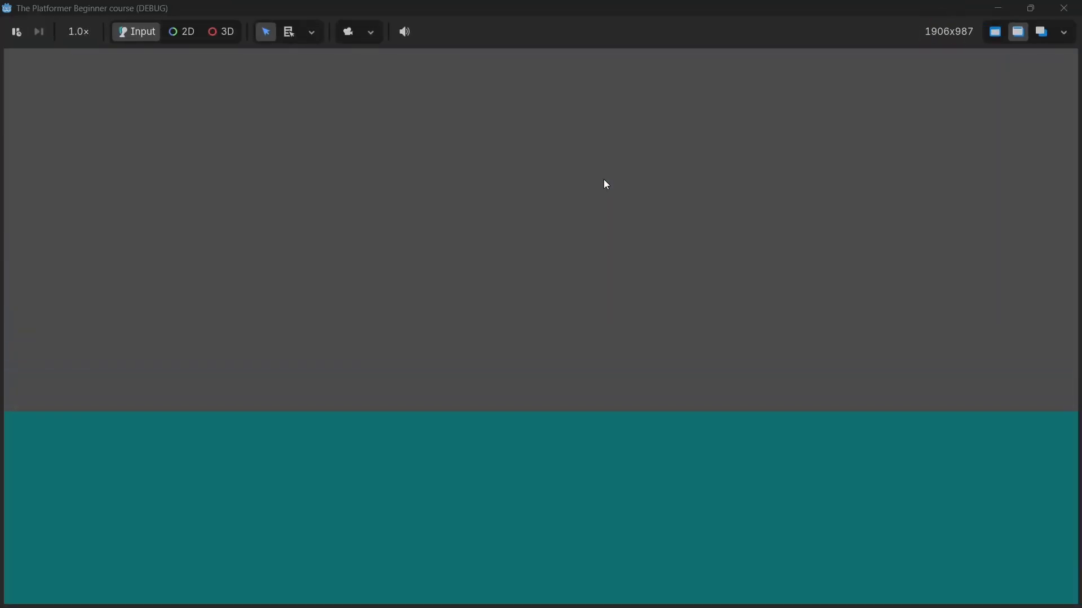
key("F8")
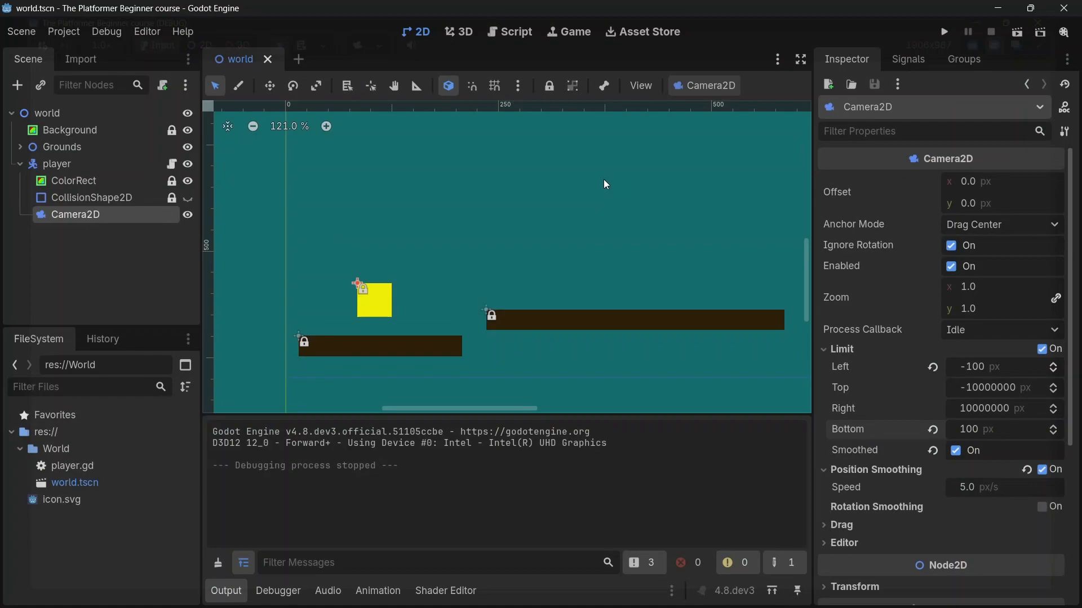
Open the Display Window section of the project settings to check the viewport height for the camera's bottom limit
left_click(993, 428)
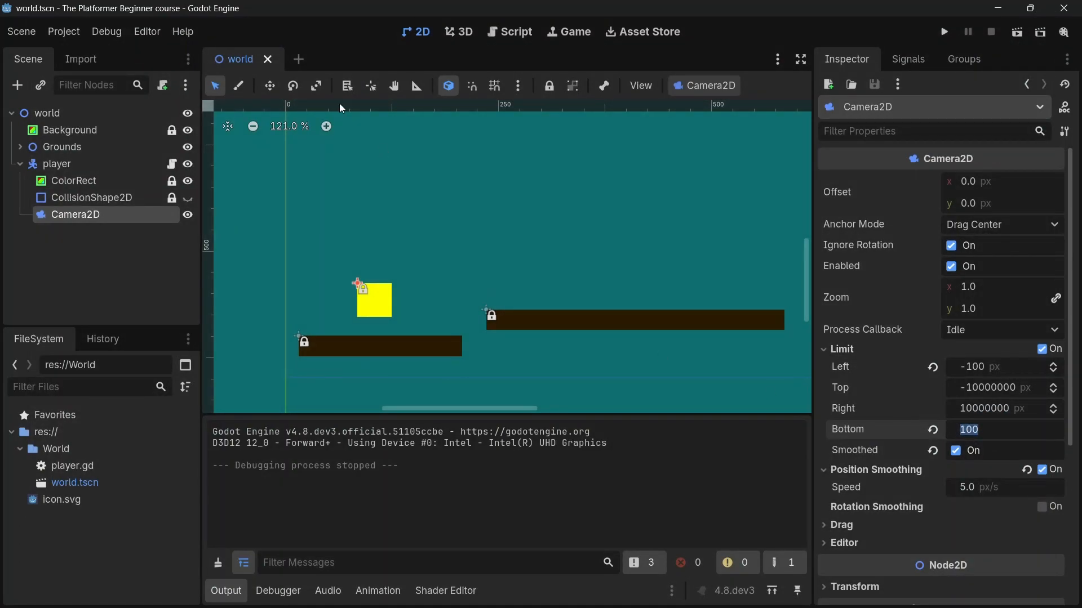
left_click(72, 35)
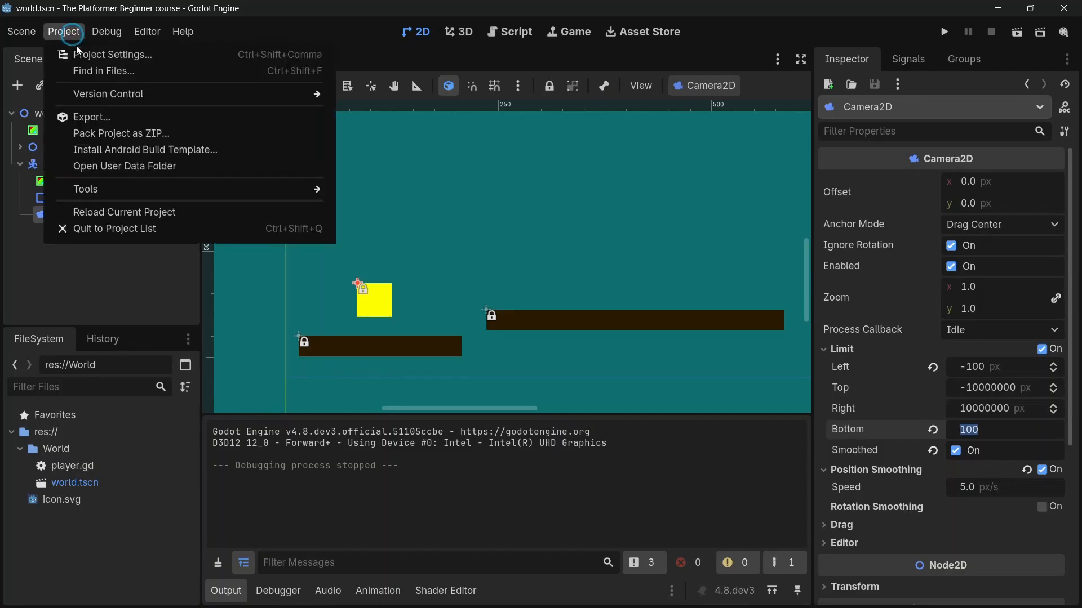
left_click(89, 52)
key("BackSpace")
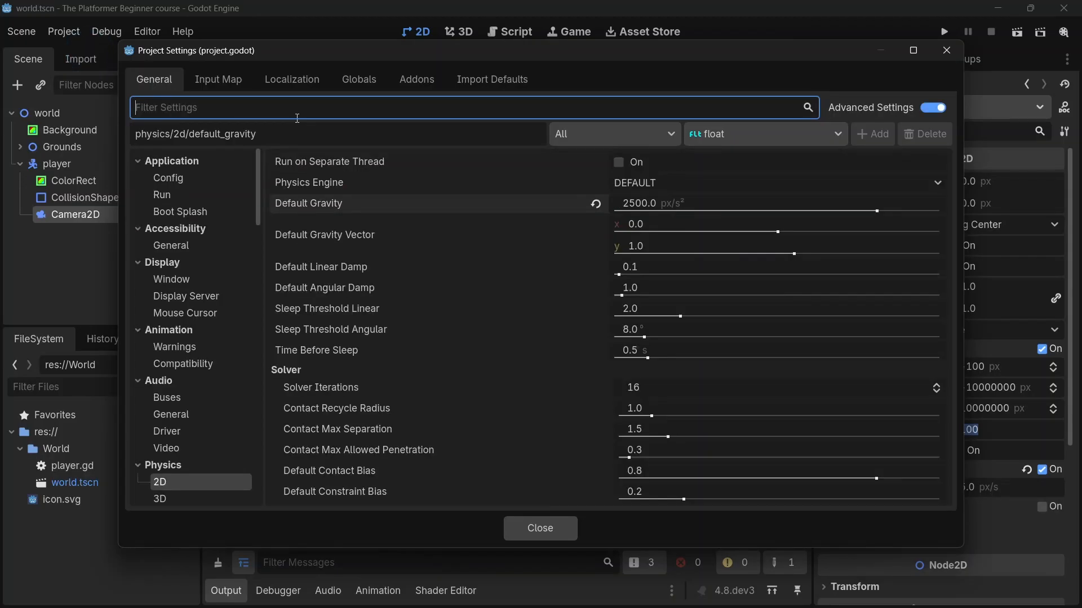
left_click(185, 264)
left_click(155, 265)
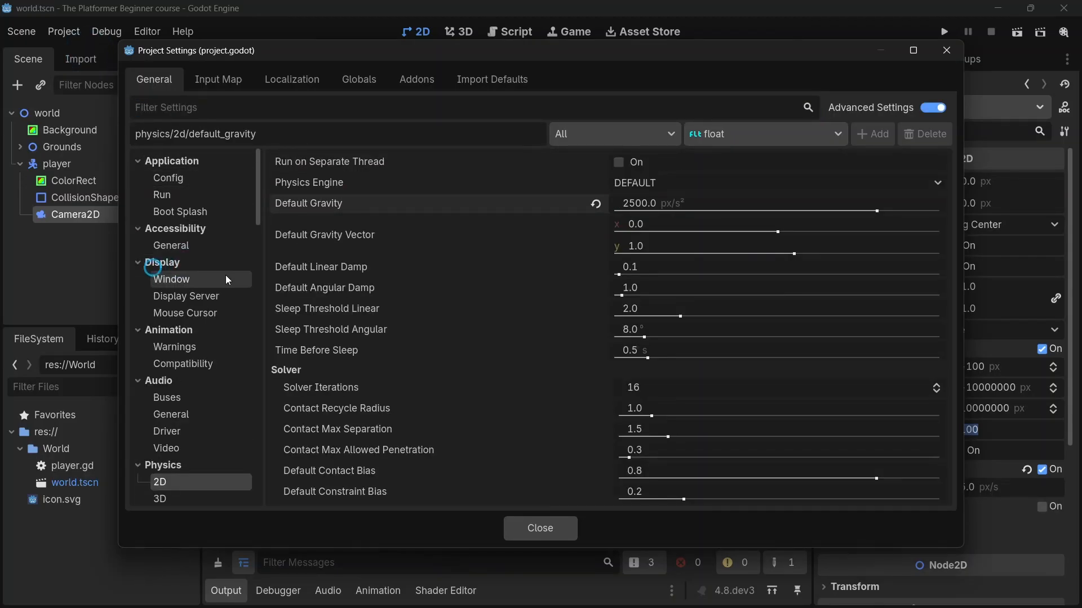
left_click(181, 279)
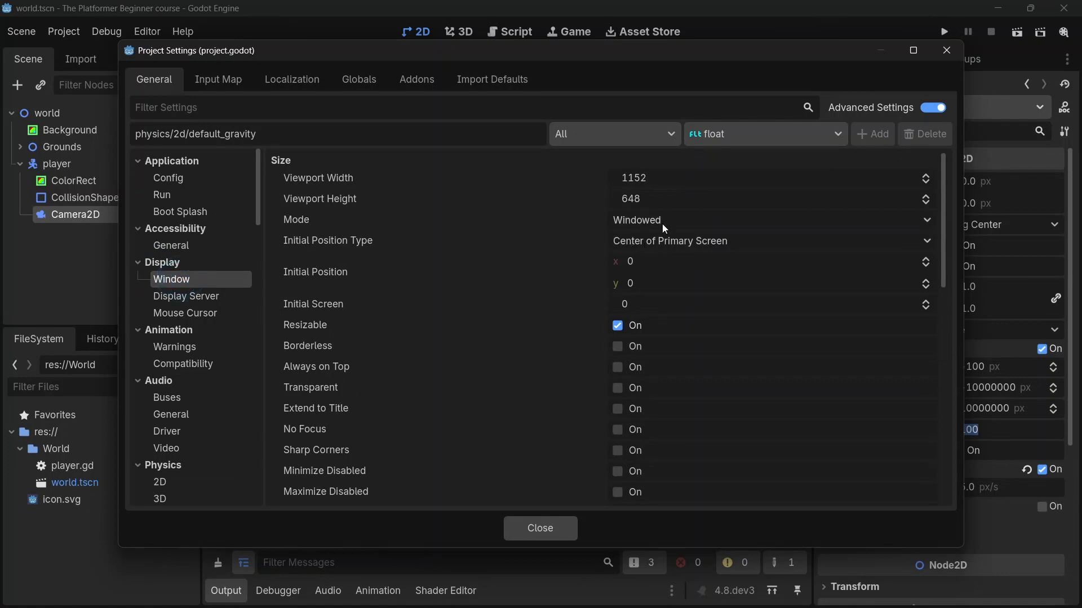
Set the project's viewport size to 1080 wide and 720 high, and close the project settings
left_click(663, 179)
type("10")
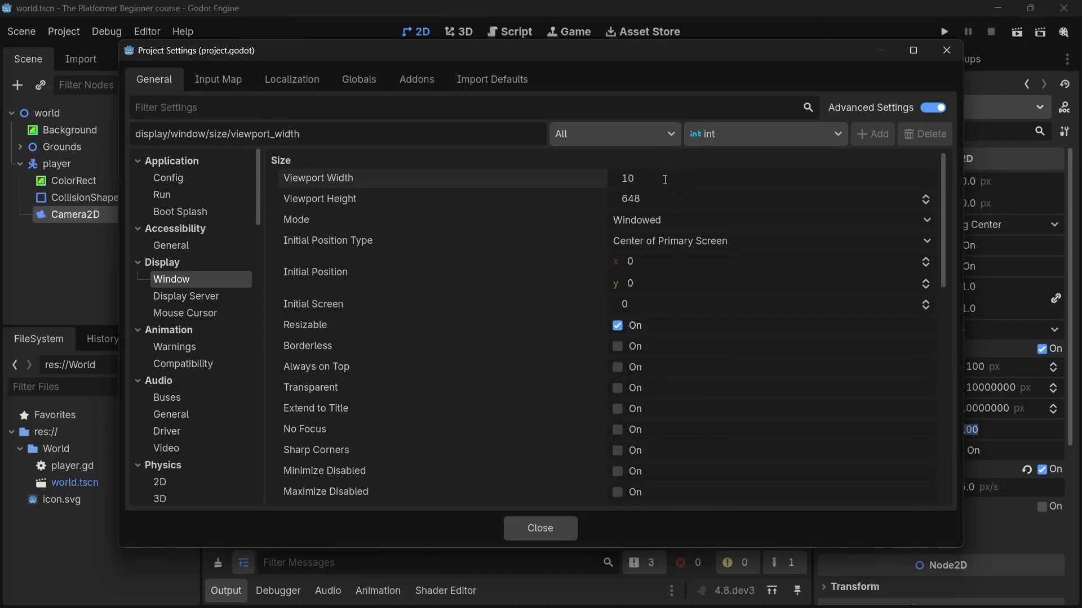
type("80")
left_click(653, 199)
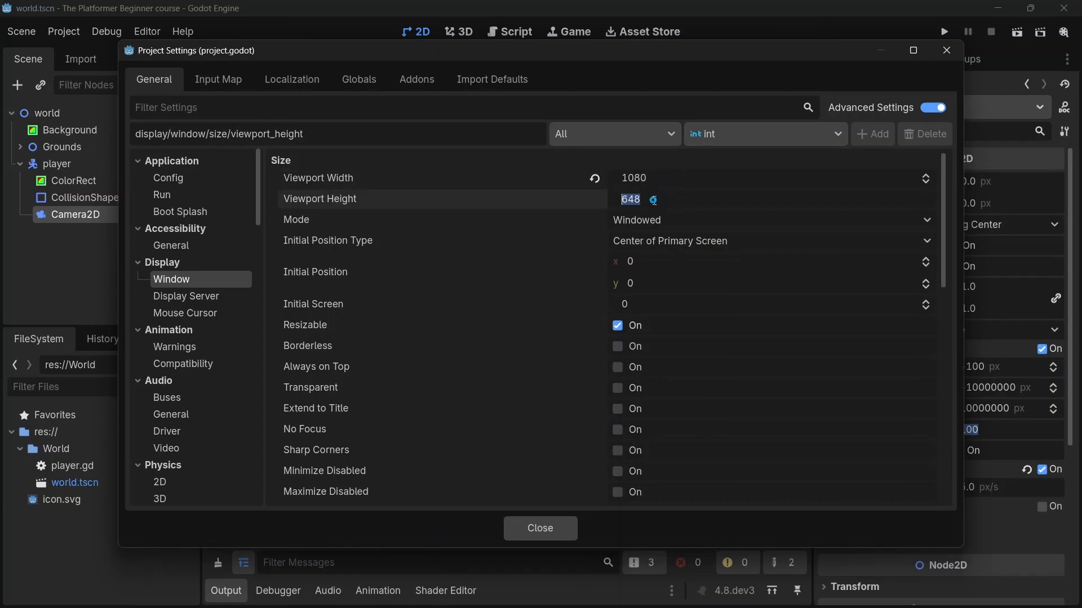
type("720")
key("Return")
left_click(552, 525)
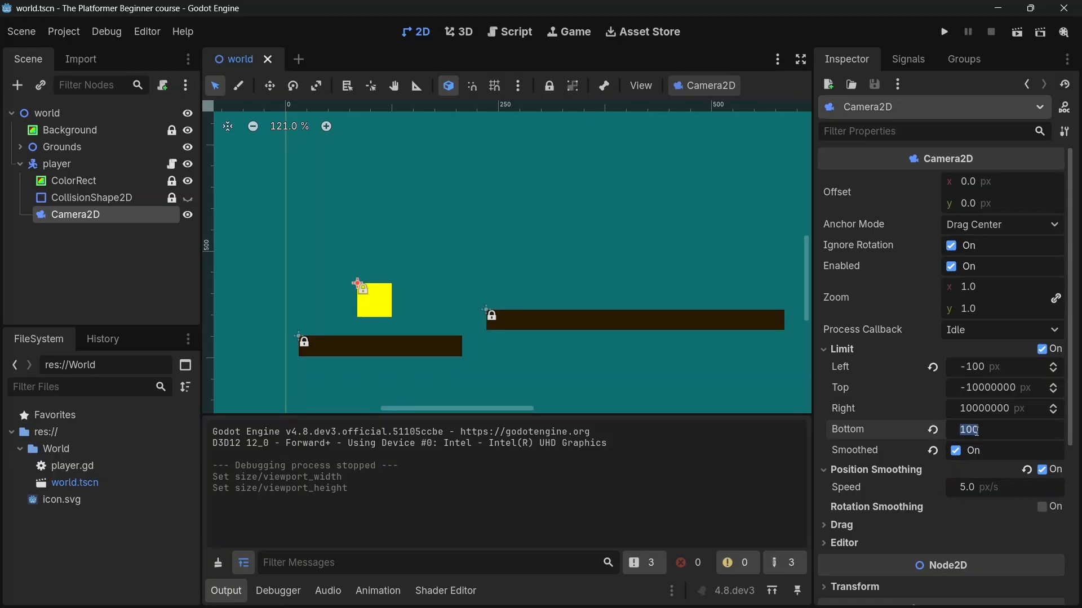
Set the camera's bottom limit to 700 px, save the scene, and check the limit line against the whole level
type("700")
key("Return")
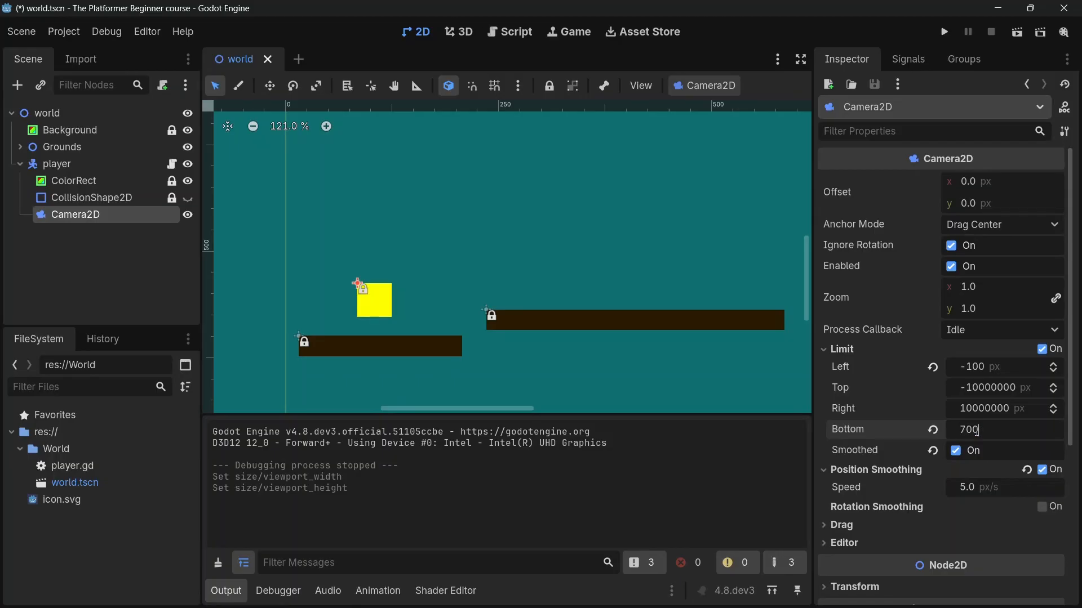
key("ctrl+s")
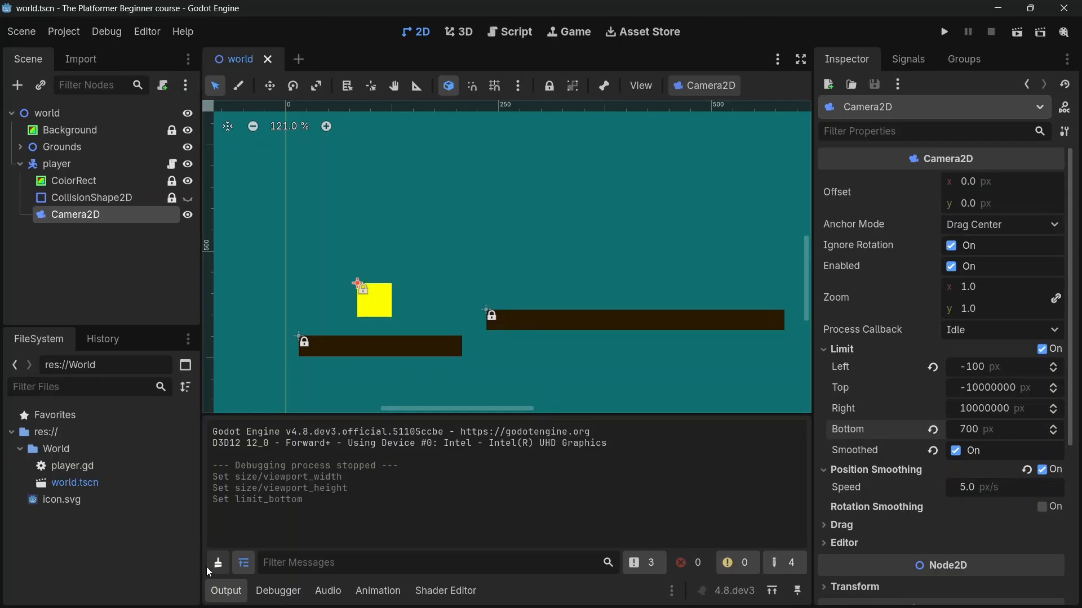
key("F5")
left_click(226, 589)
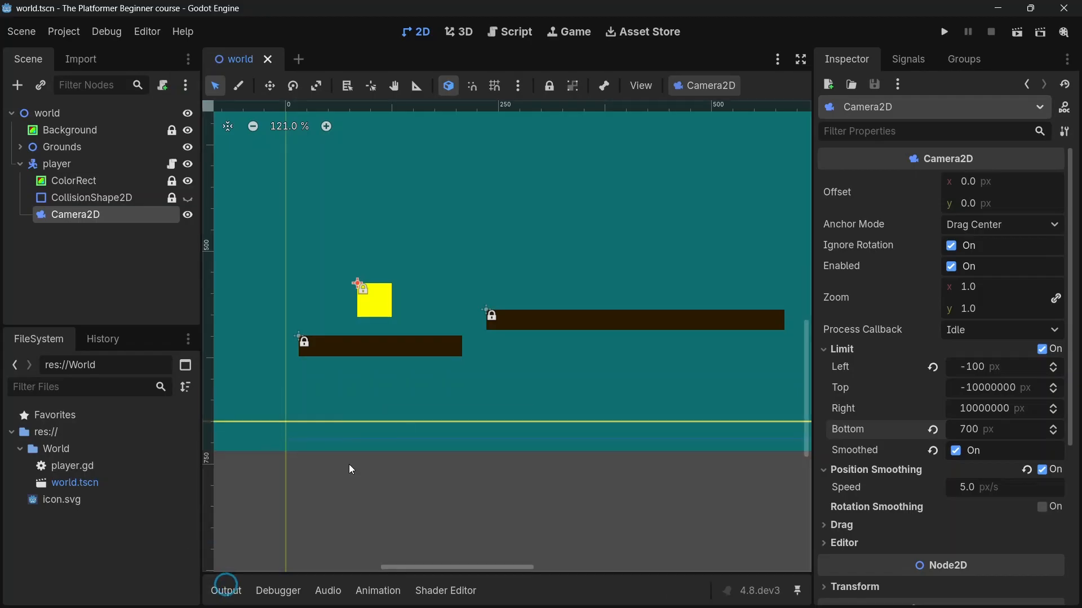
scroll(406, 416, "down", 10)
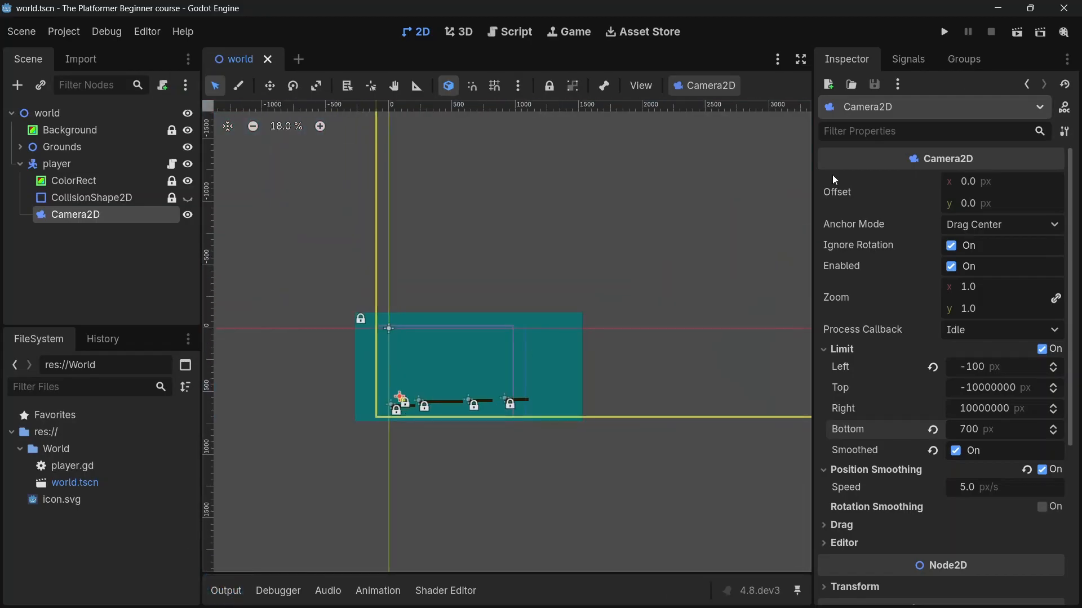
Run the current scene, jump the player back and forth across the platforms to the last one to test the camera limits, and stop the game
left_click(1017, 32)
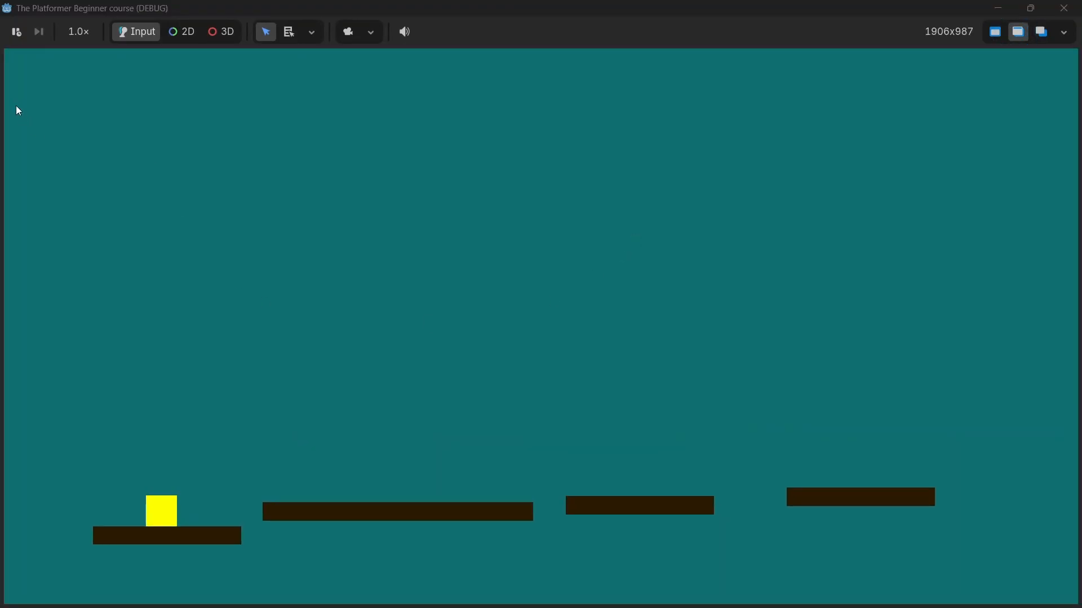
key("Right")
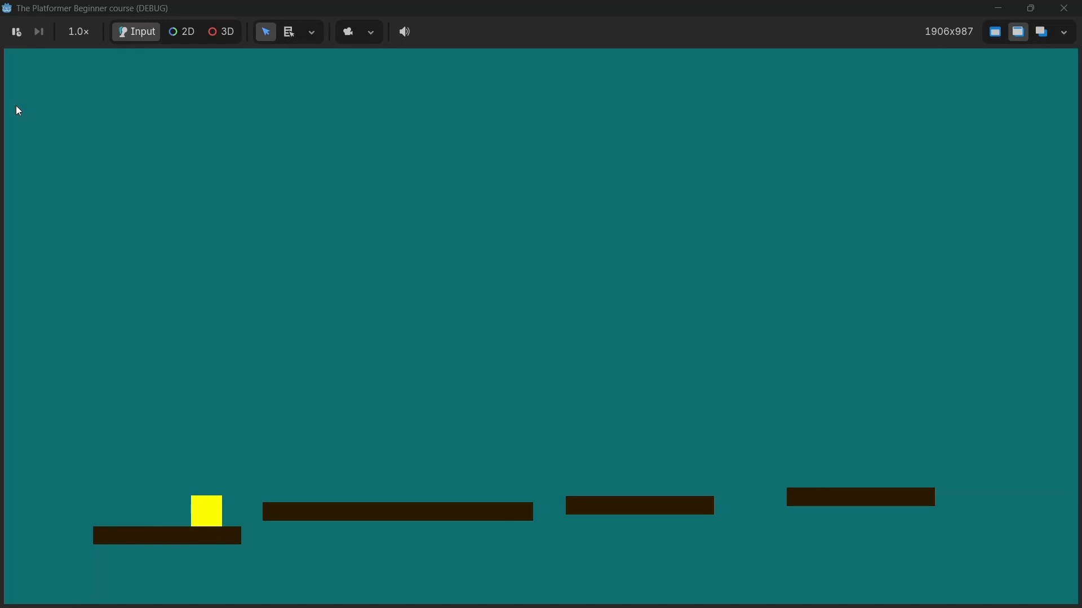
key("Right")
key("space")
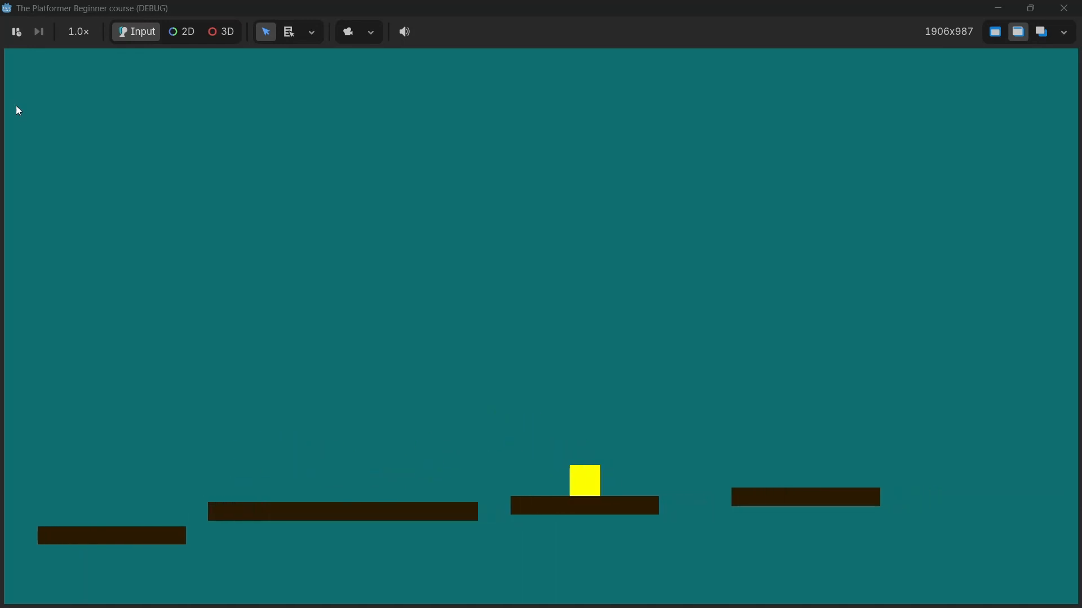
key("Right")
key("space")
key("Left")
key("space")
key("space")
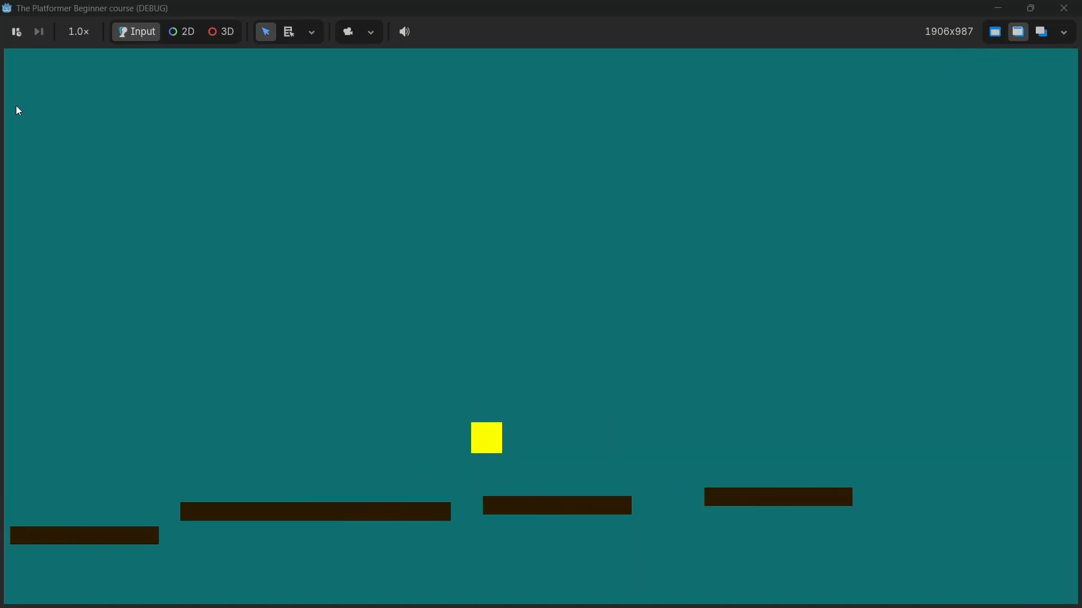
key("Right")
key("space")
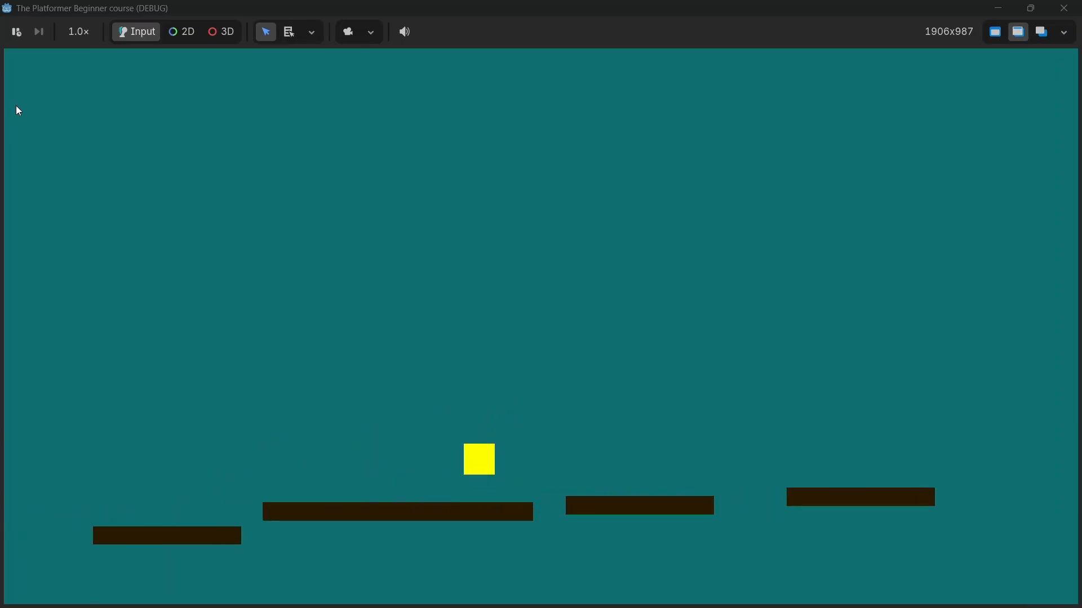
key("space")
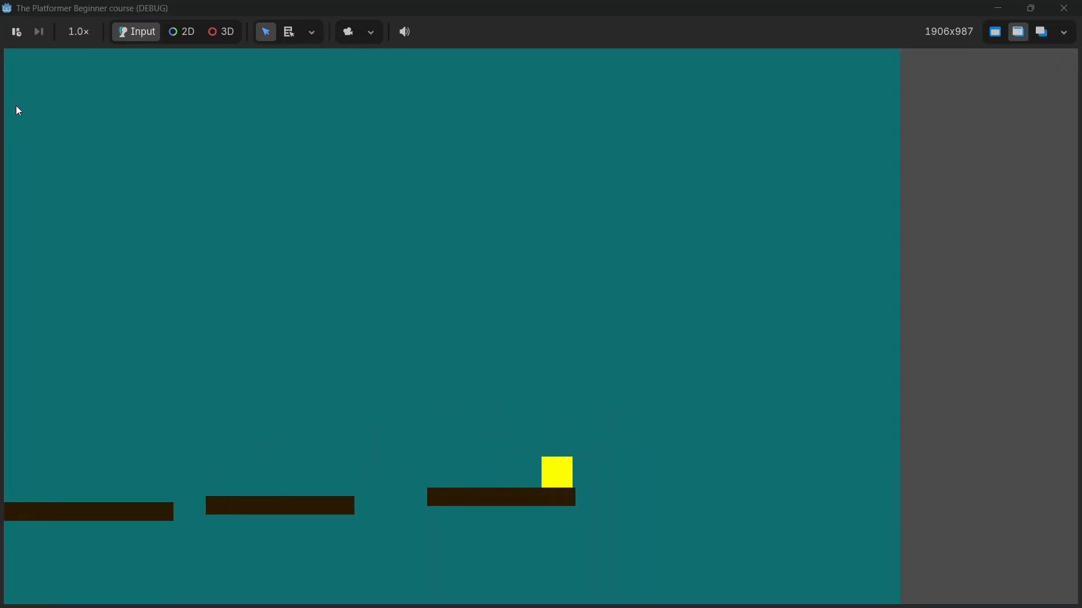
key("F8")
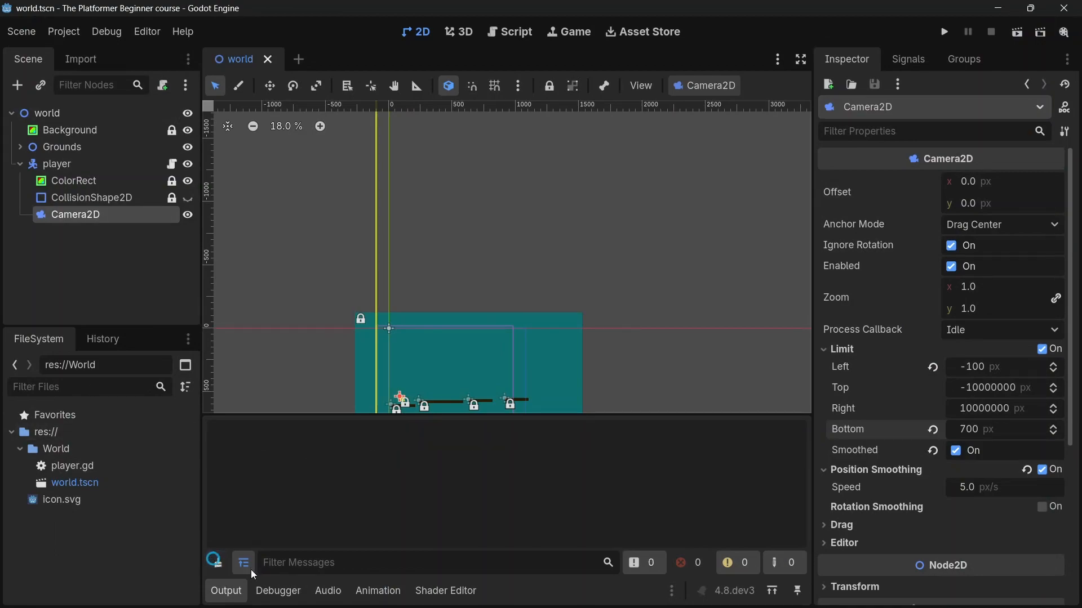
Lock the player's Camera2D node in the scene
left_click(239, 593)
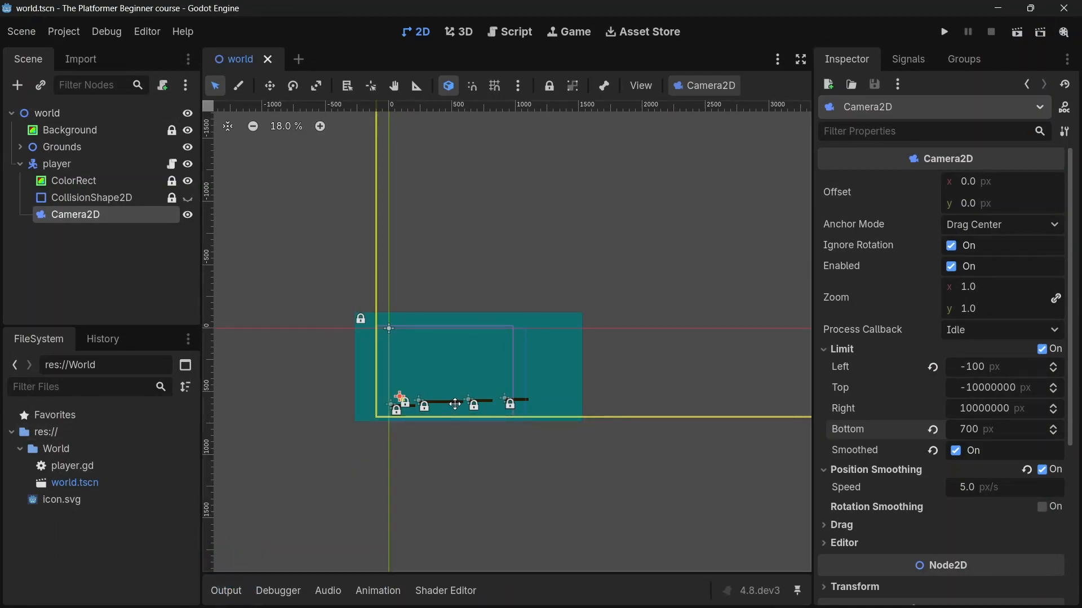
scroll(416, 441, "up", 7)
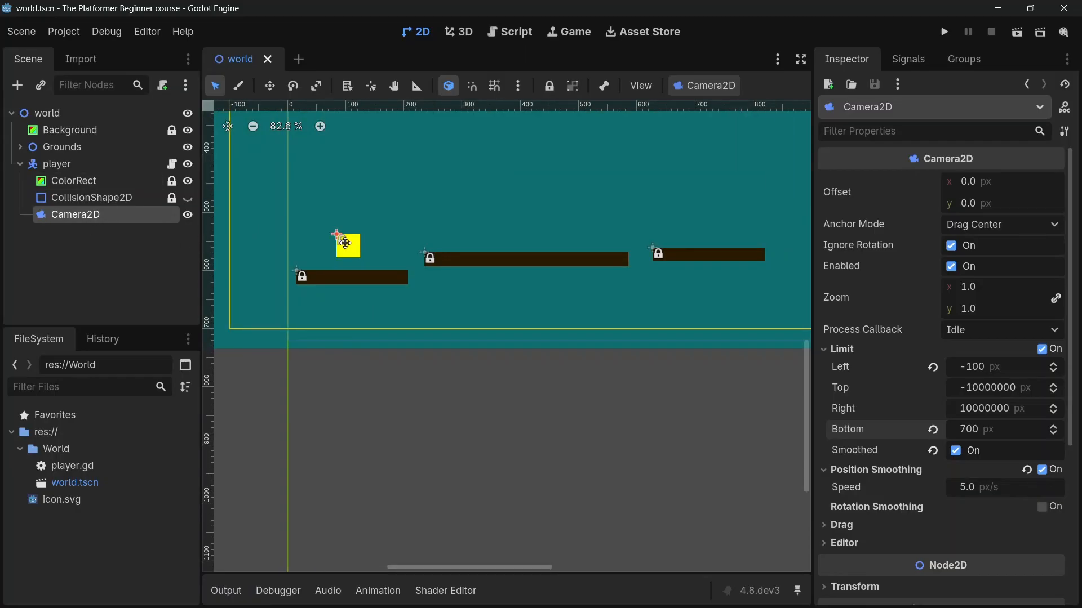
scroll(344, 243, "up", 7)
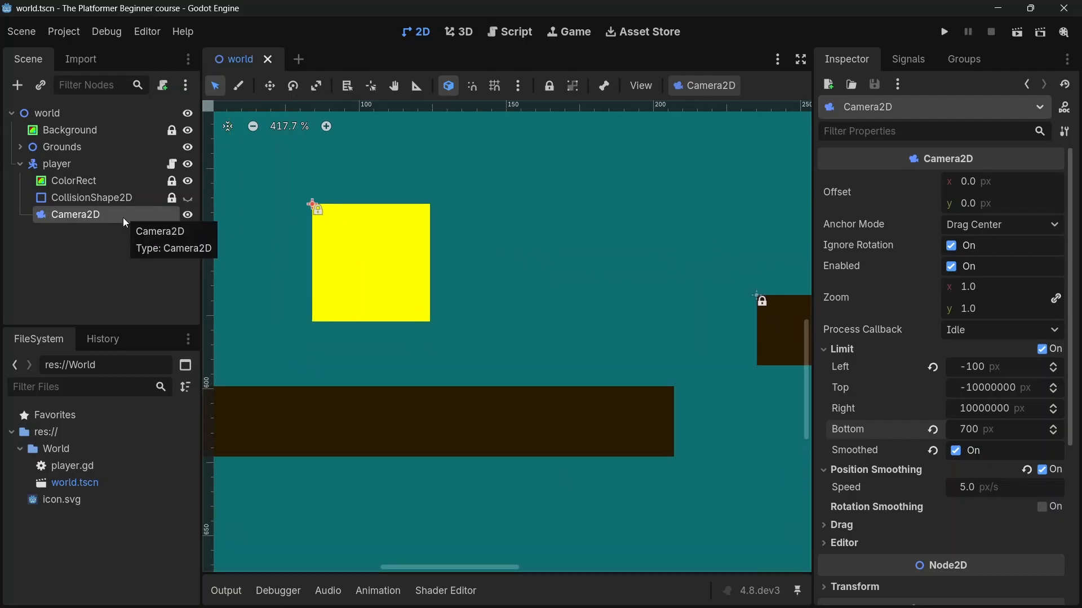
key("ctrl+l")
Add a ColorRect child under the player's ColorRect, rename it eye, and save the scene
left_click(99, 181)
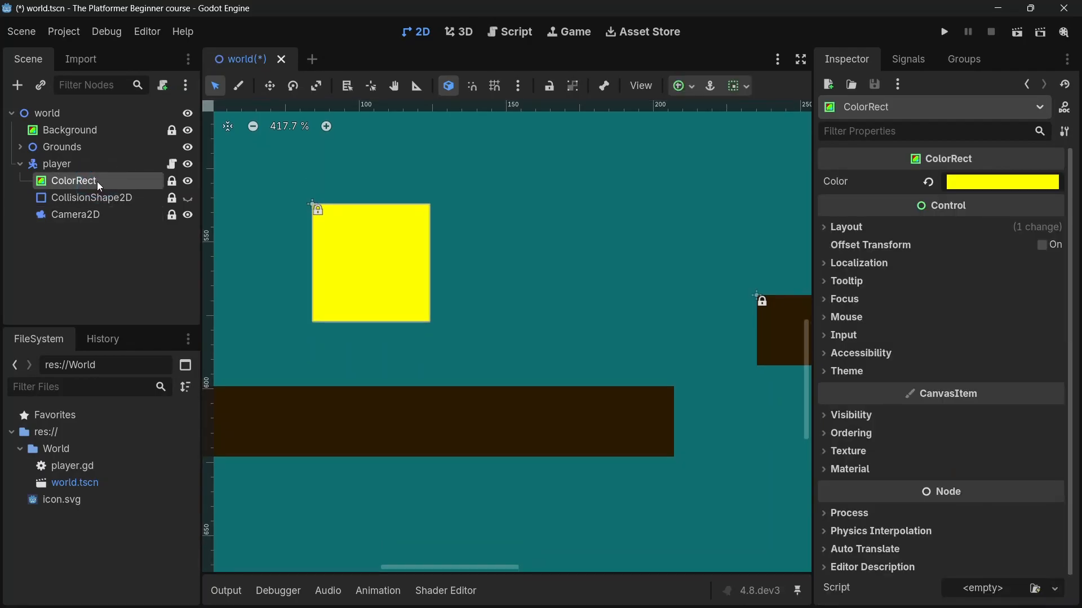
right_click(97, 181)
left_click(149, 198)
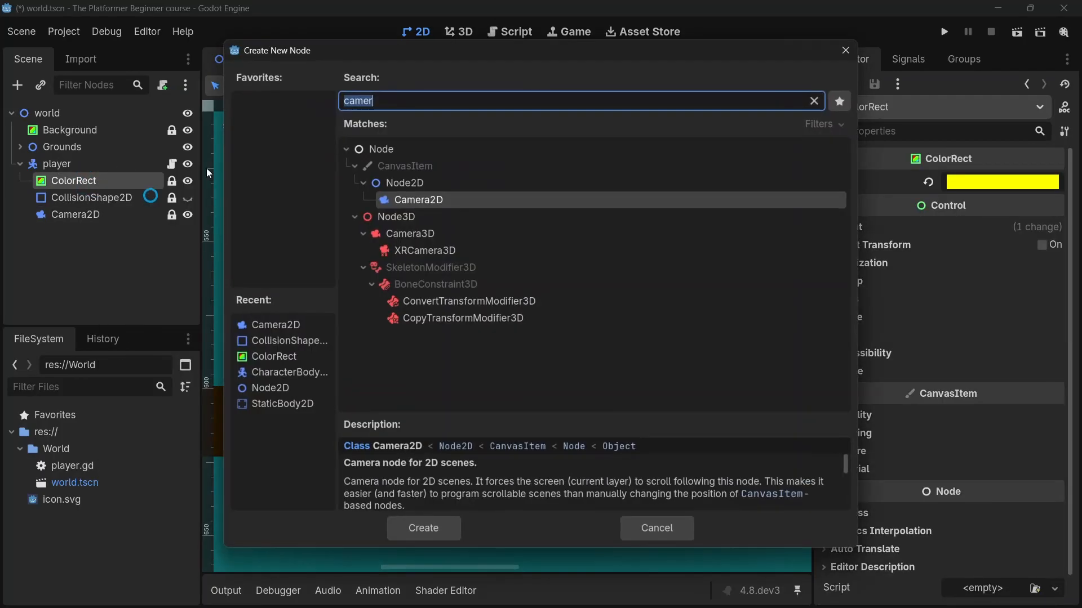
double_click(284, 359)
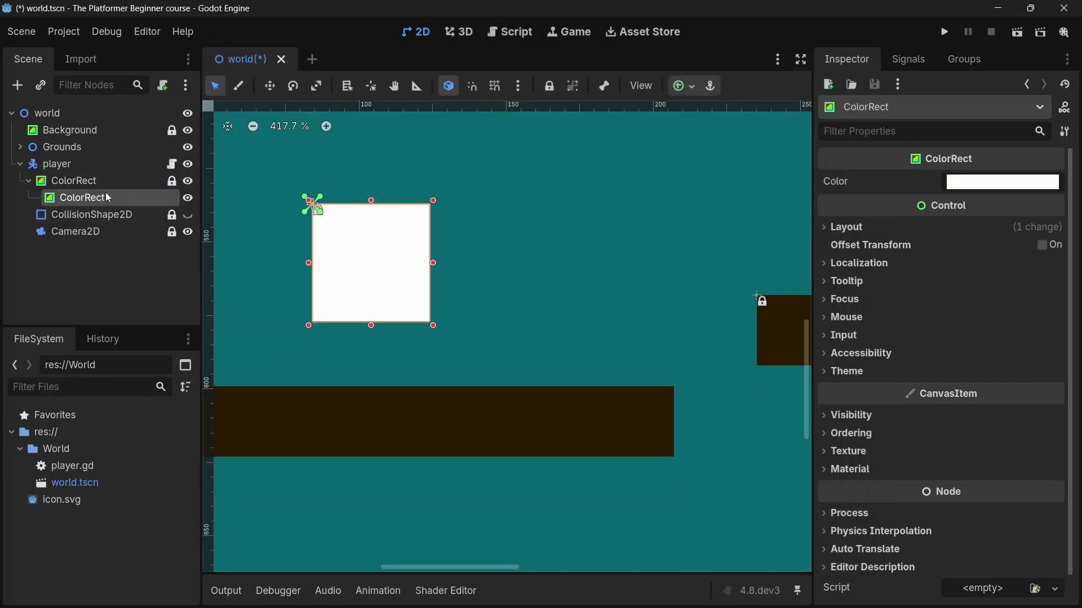
double_click(106, 192)
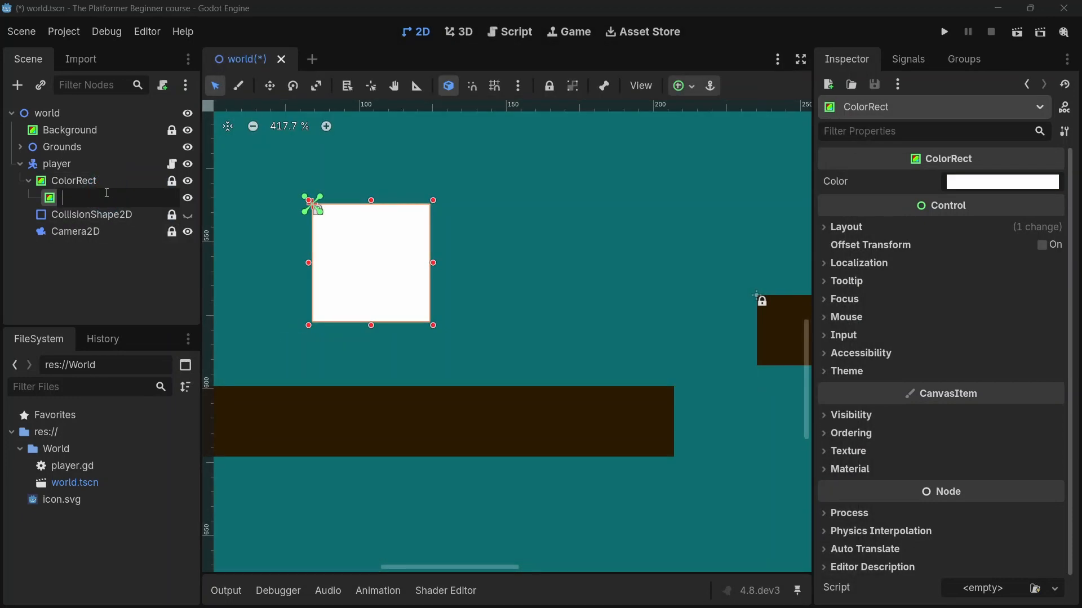
key("Return")
key("ctrl+s")
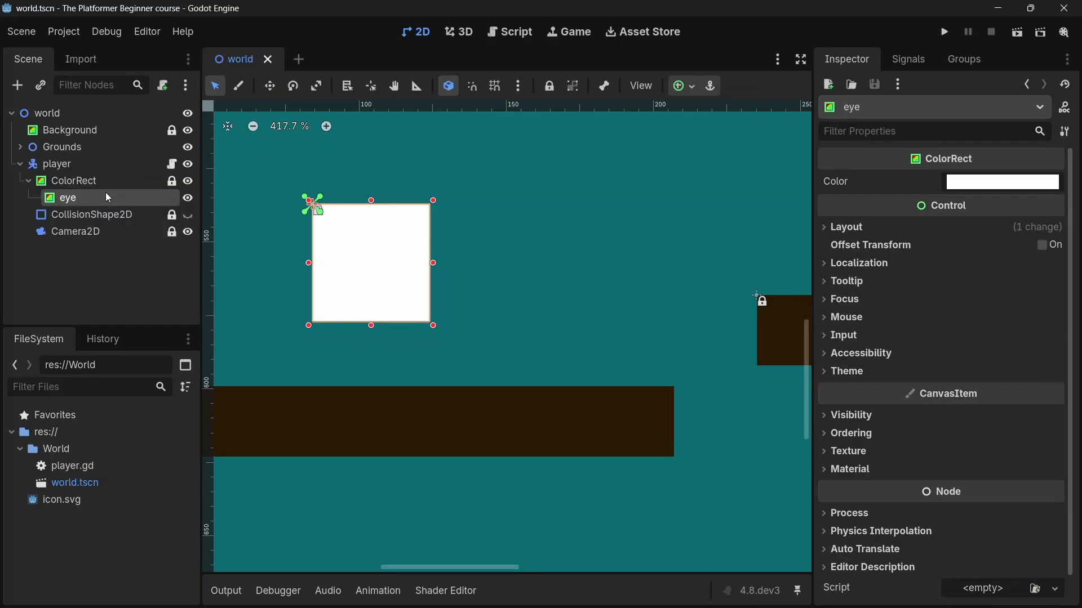
Set the eye's color to pure red, ff0000
left_click(983, 183)
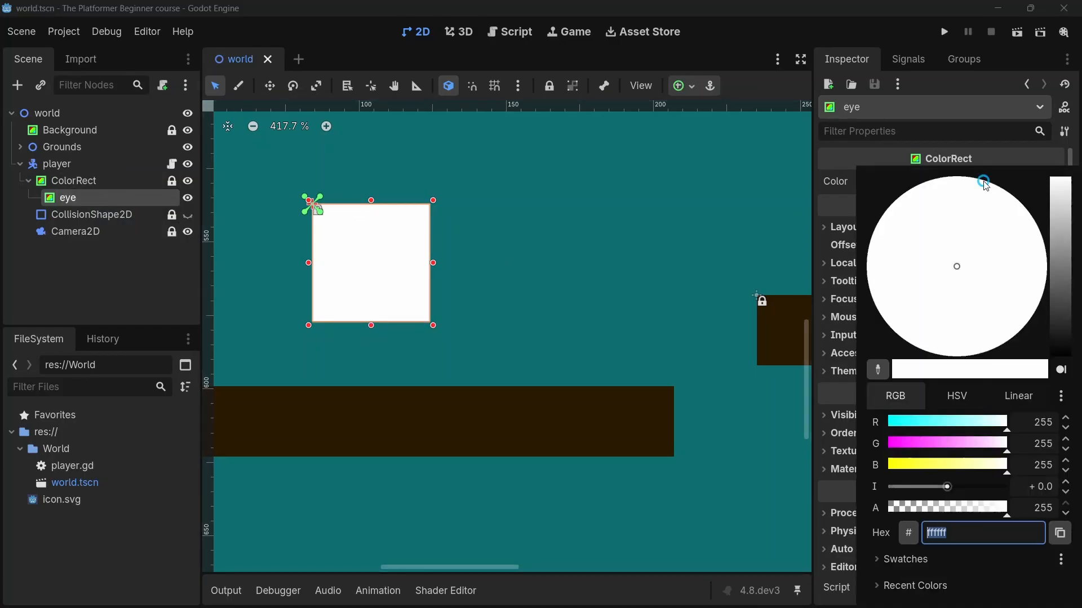
left_click_drag(909, 445, 888, 460)
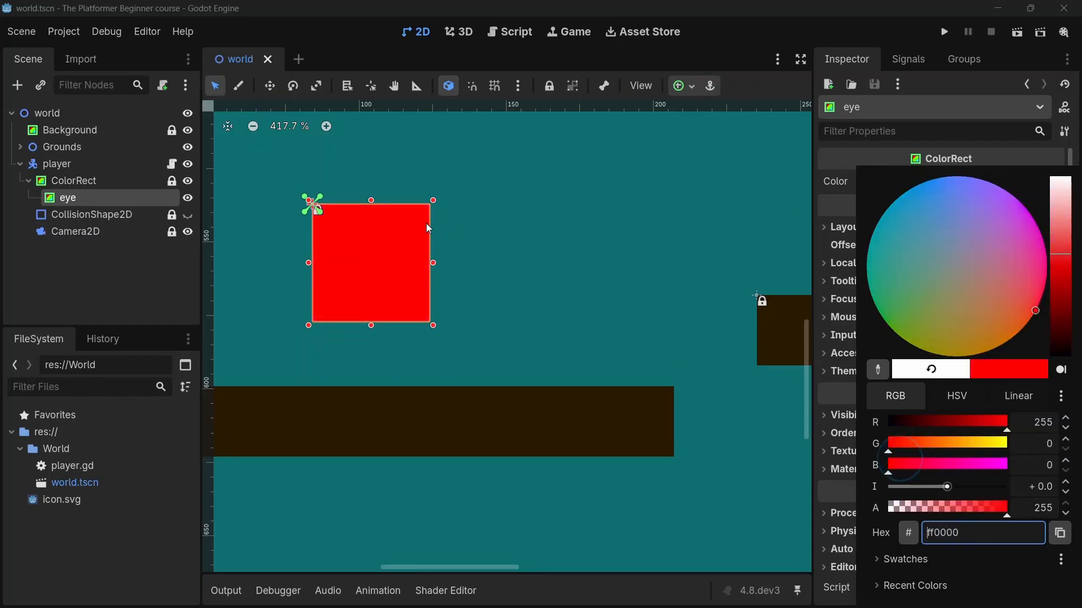
left_click(372, 198)
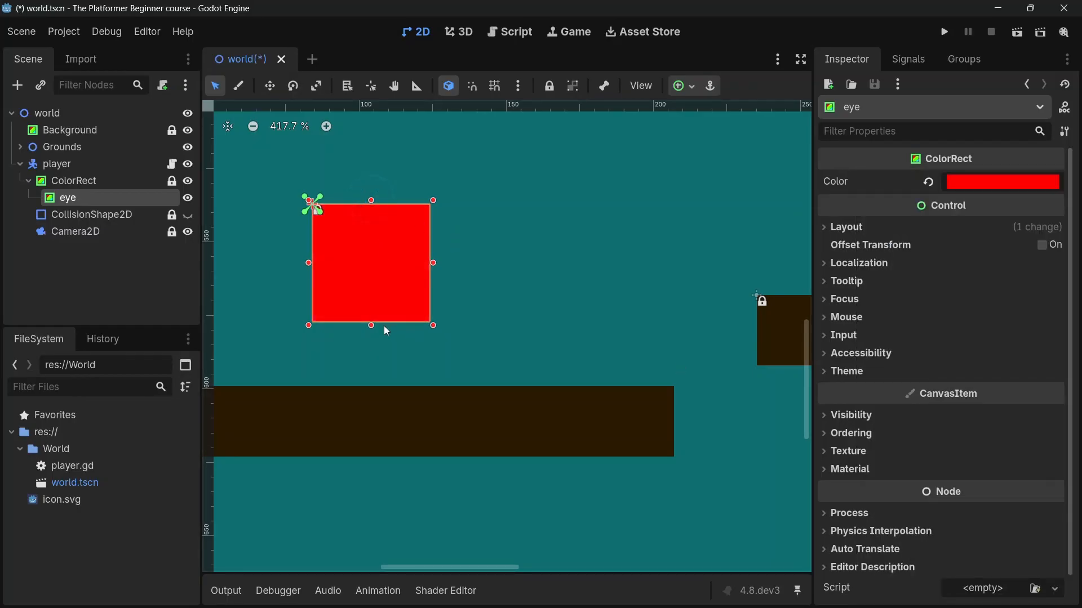
Resize the eye to a small rectangle against the player's right edge, just below its upper corner, and save the scene
left_click_drag(372, 326, 371, 245)
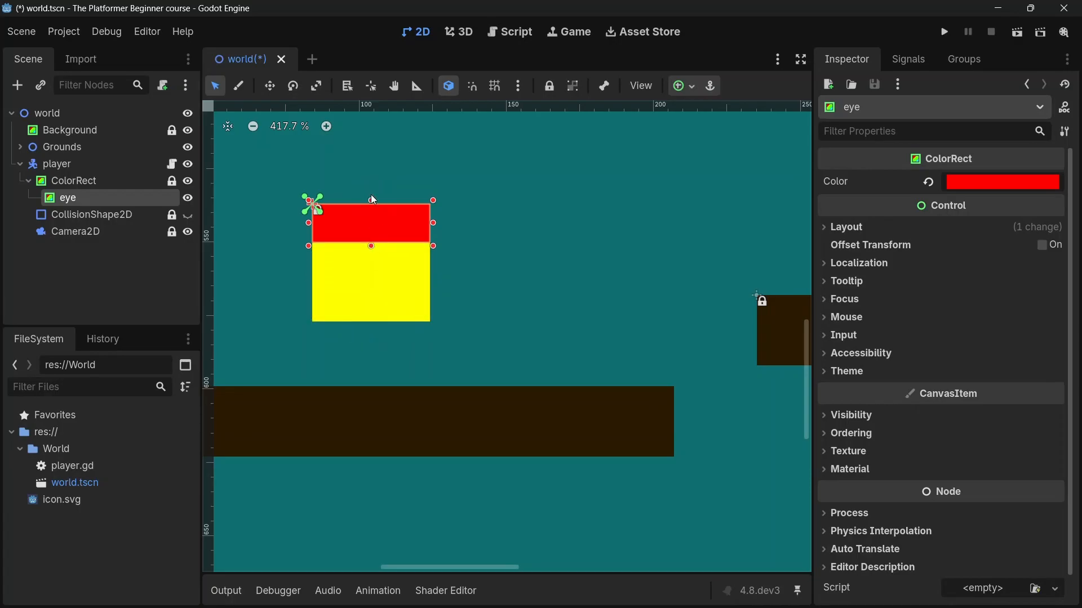
left_click_drag(372, 200, 372, 226)
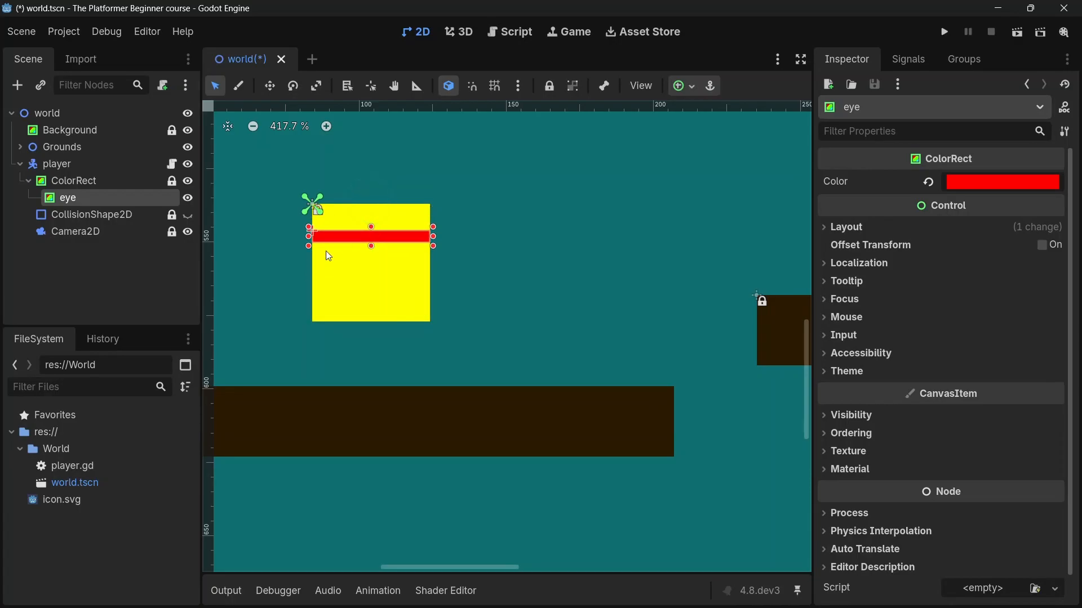
left_click_drag(308, 236, 416, 222)
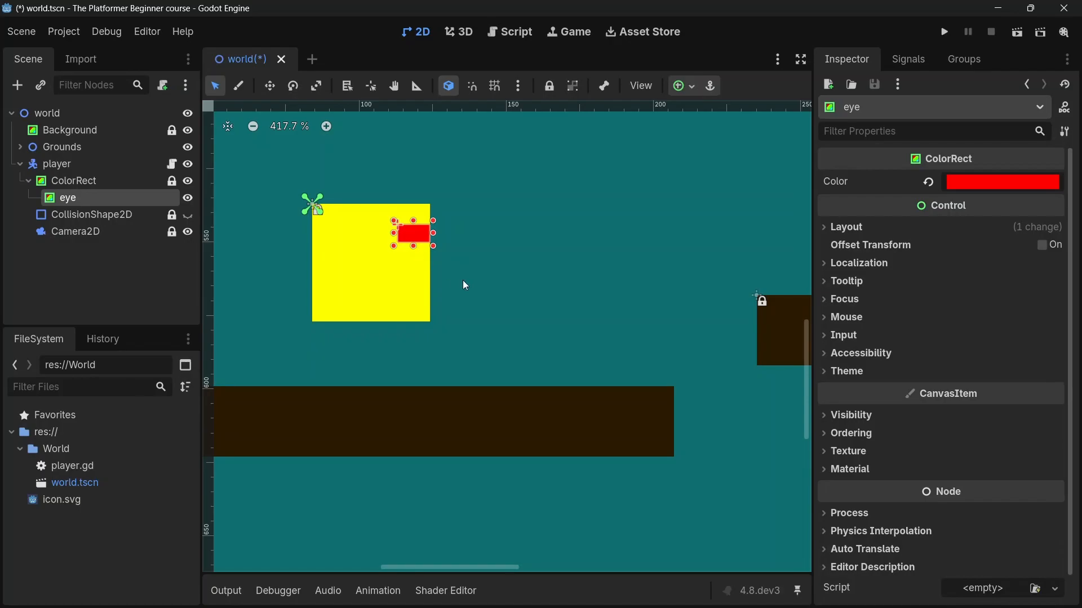
key("ctrl+s")
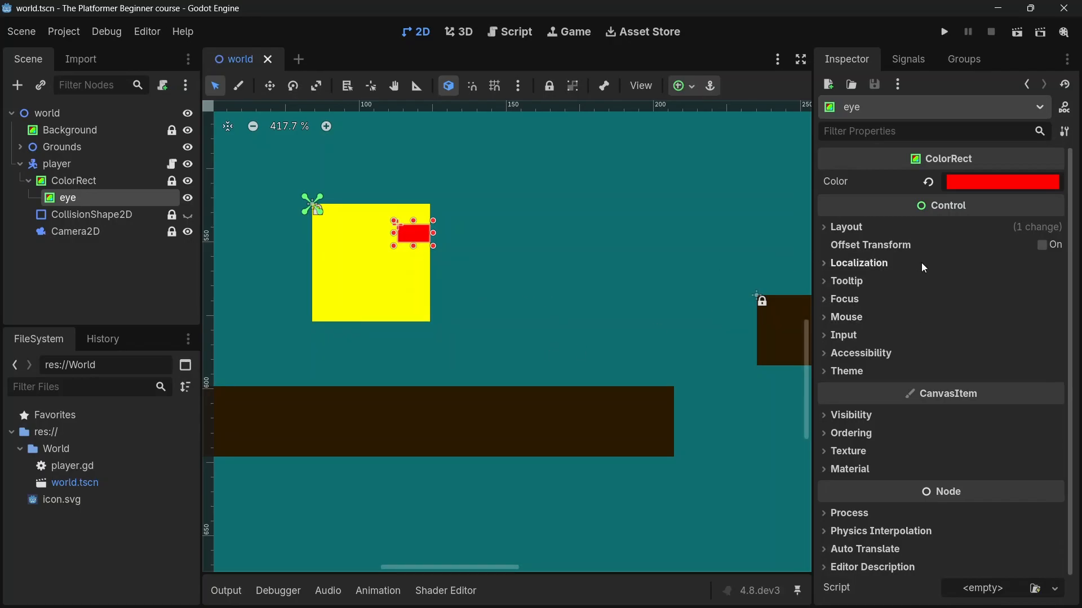
Enable Offset Transform on the player's yellow ColorRect
left_click(98, 179)
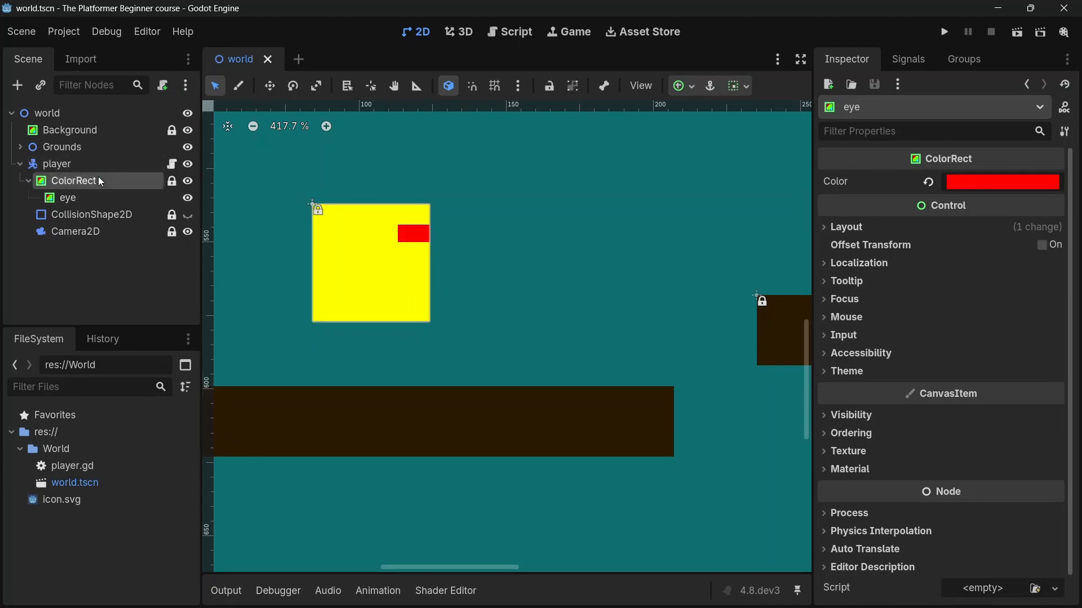
key("ctrl+s")
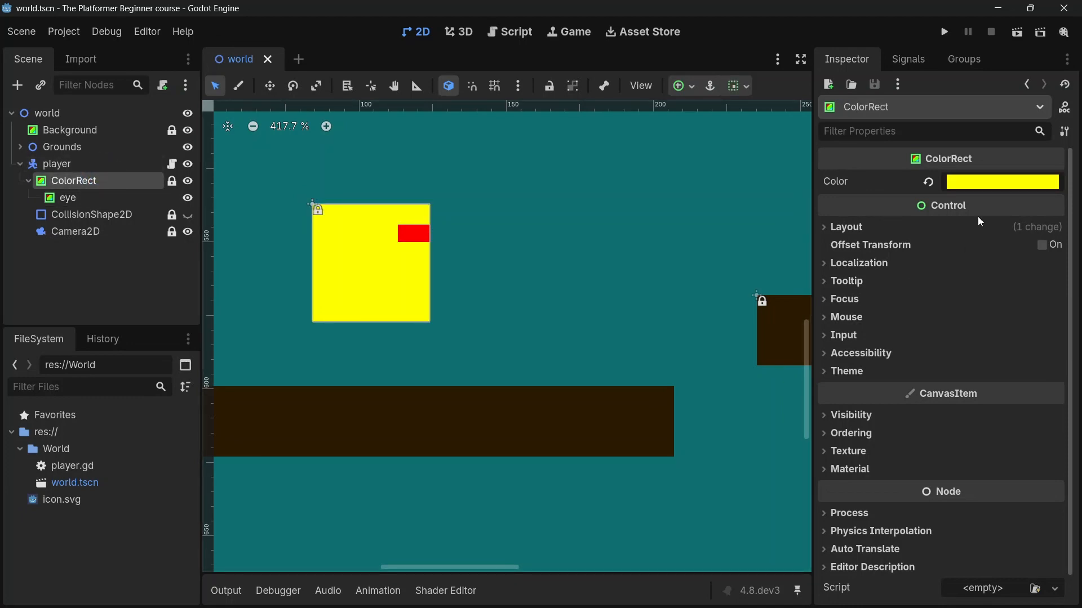
left_click(867, 246)
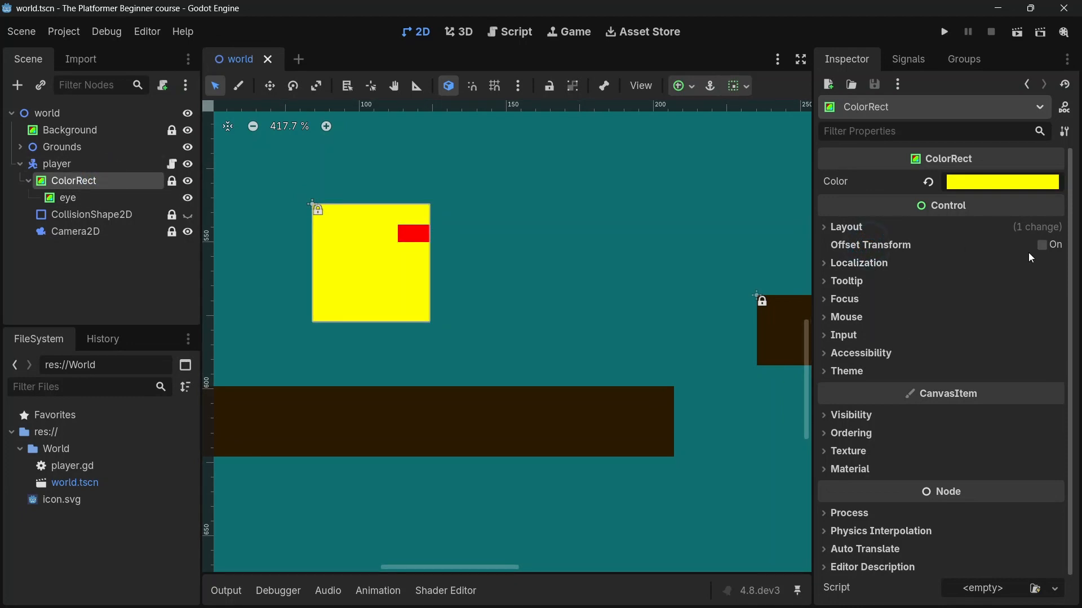
left_click(864, 226)
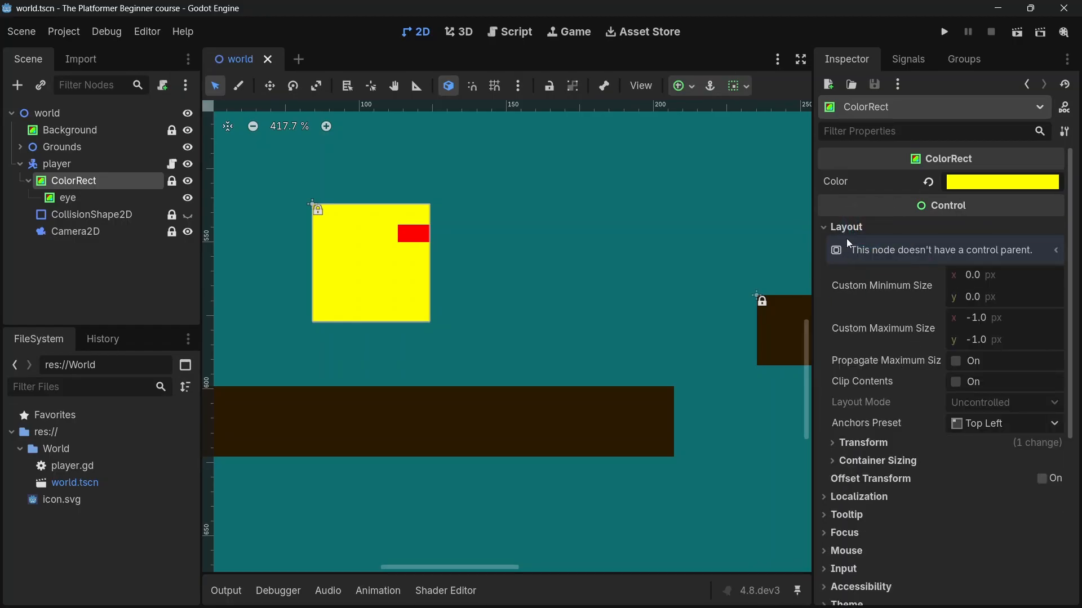
left_click(862, 228)
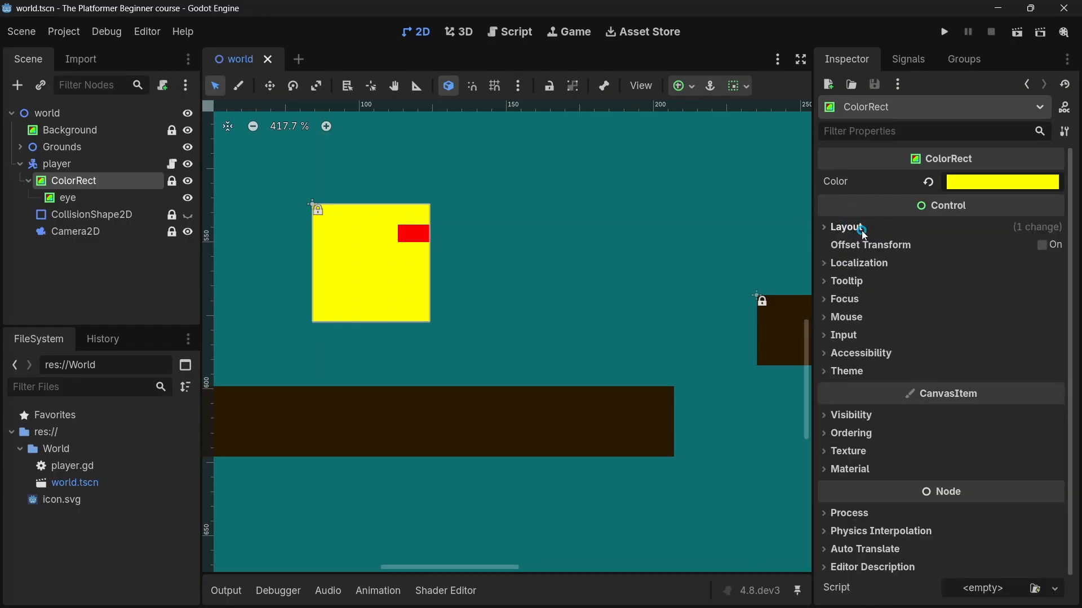
left_click(1053, 247)
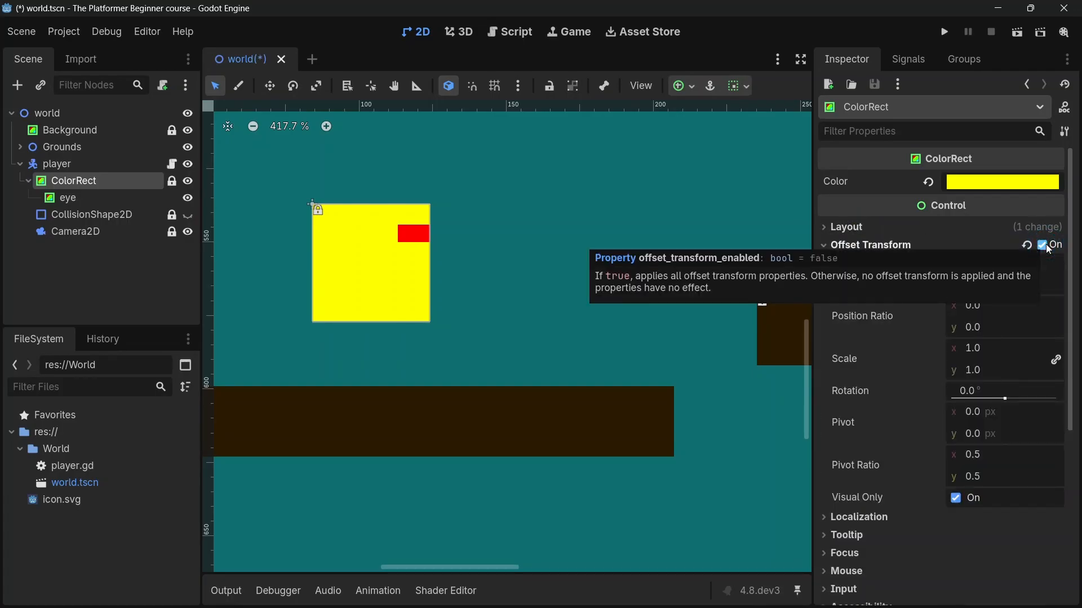
Turn off Offset Transform on the player's yellow ColorRect and save the scene
left_click(1046, 246)
scroll(935, 385, "down", 1)
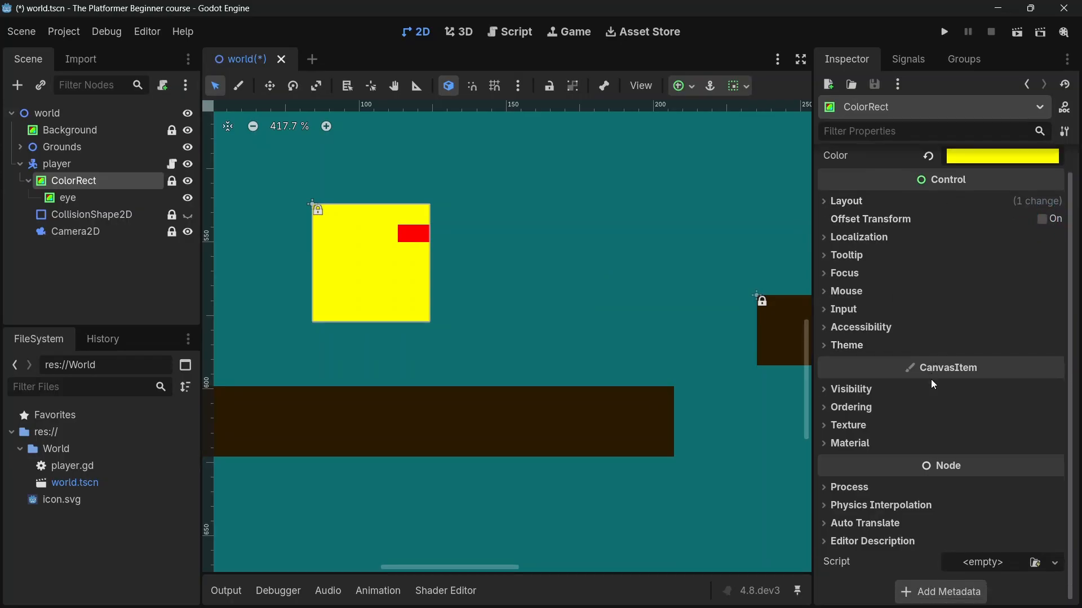
key("ctrl+s")
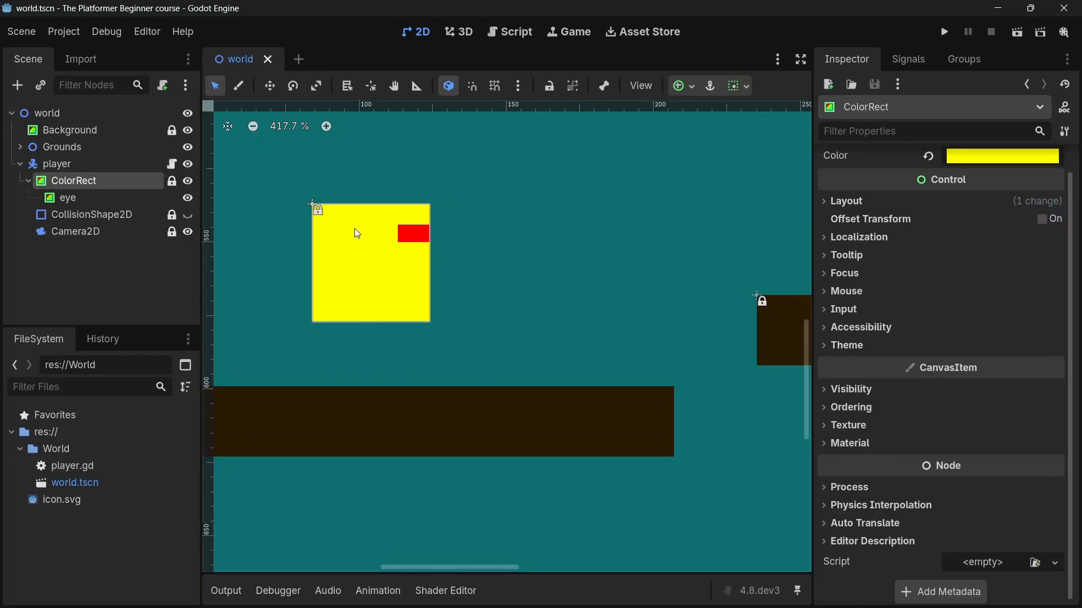
Unlock the Background, stretch its right edge to about x = 6300, and save the scene
scroll(435, 403, "down", 10)
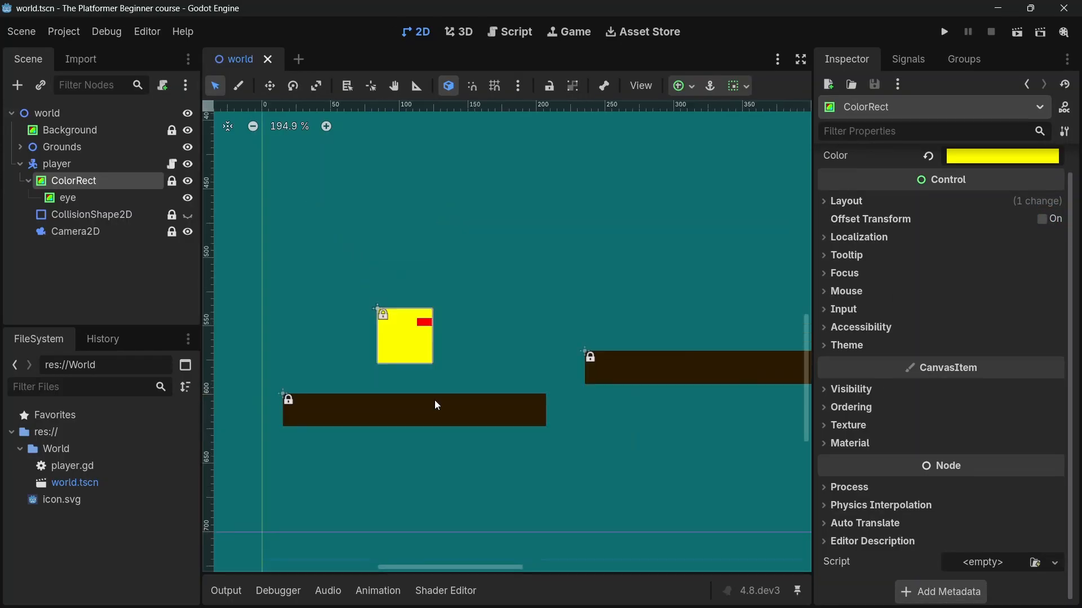
scroll(442, 397, "up", 6)
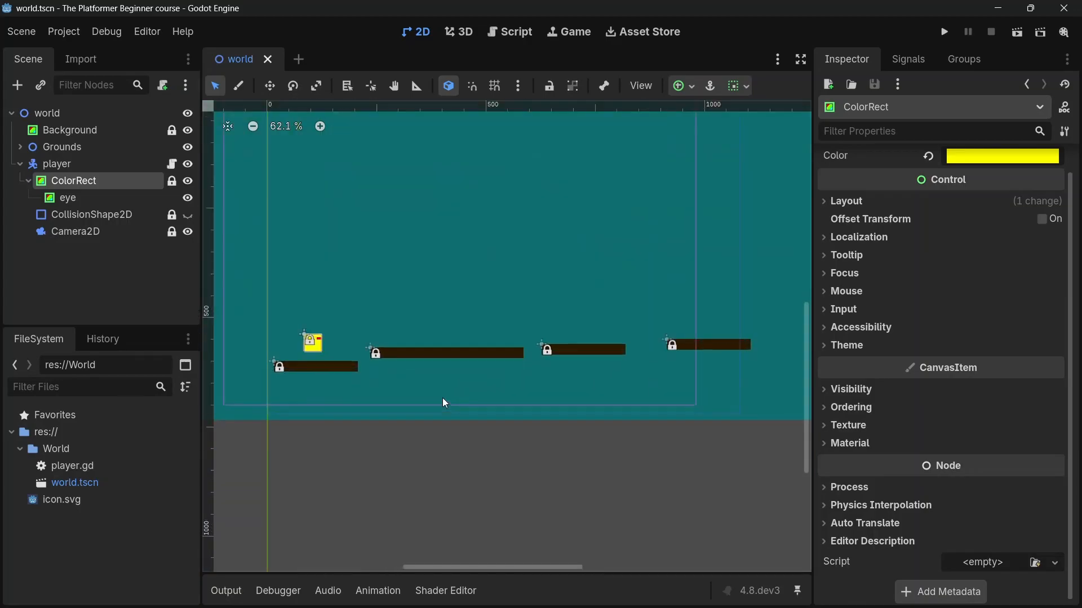
left_click(27, 180)
left_click(21, 165)
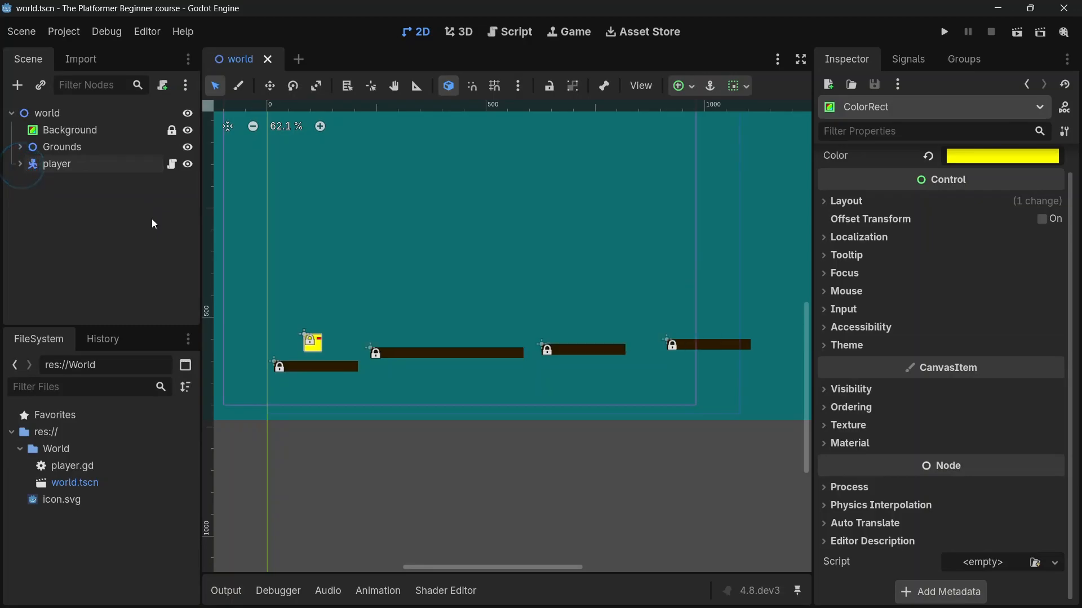
left_click(75, 131)
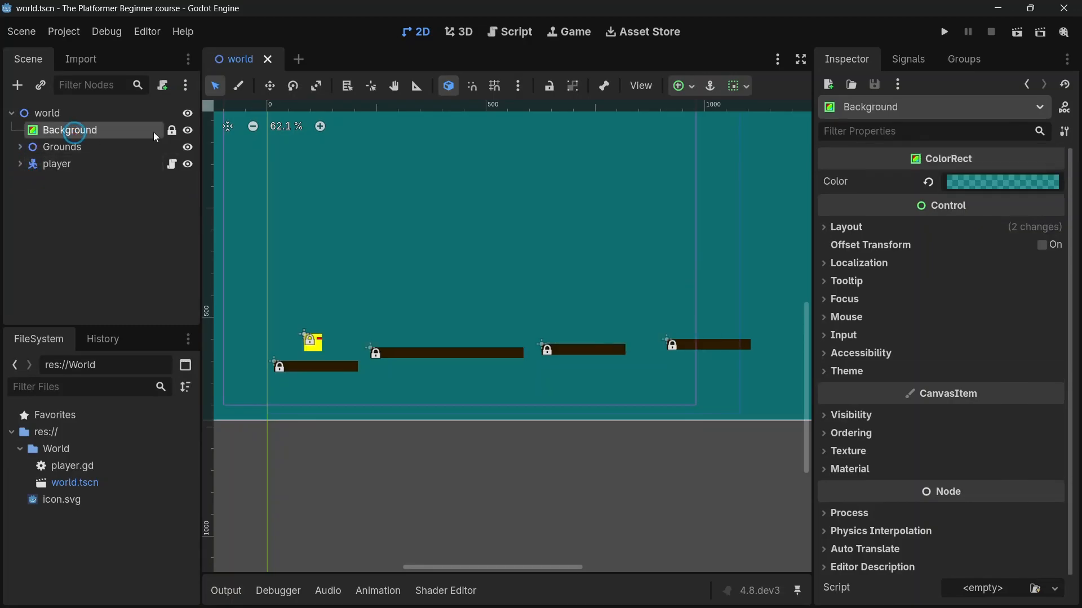
left_click(172, 130)
scroll(259, 214, "down", 7)
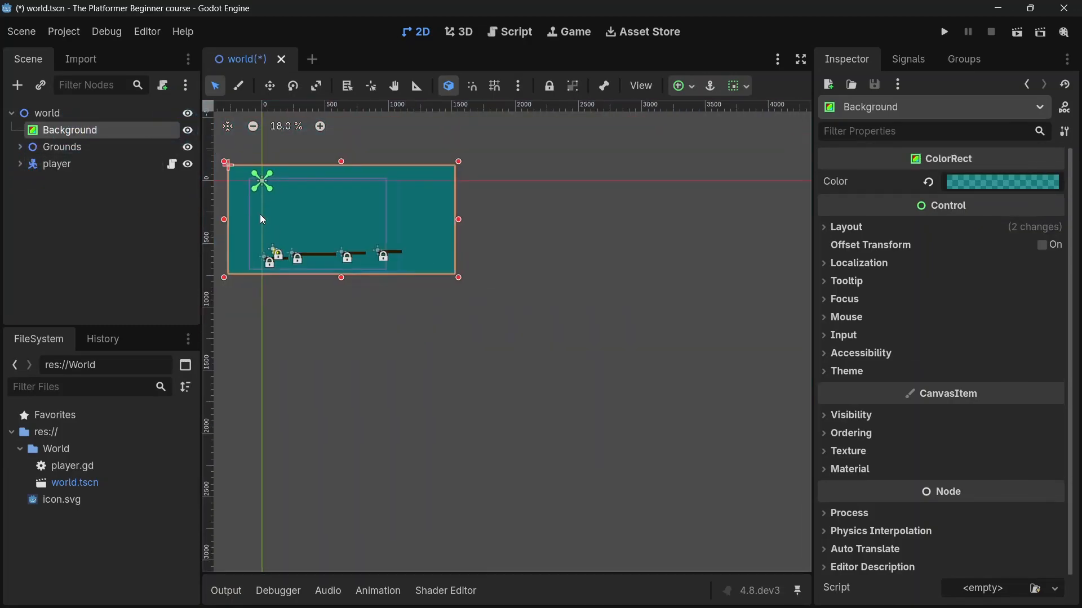
scroll(261, 217, "down", 4)
left_click(357, 213)
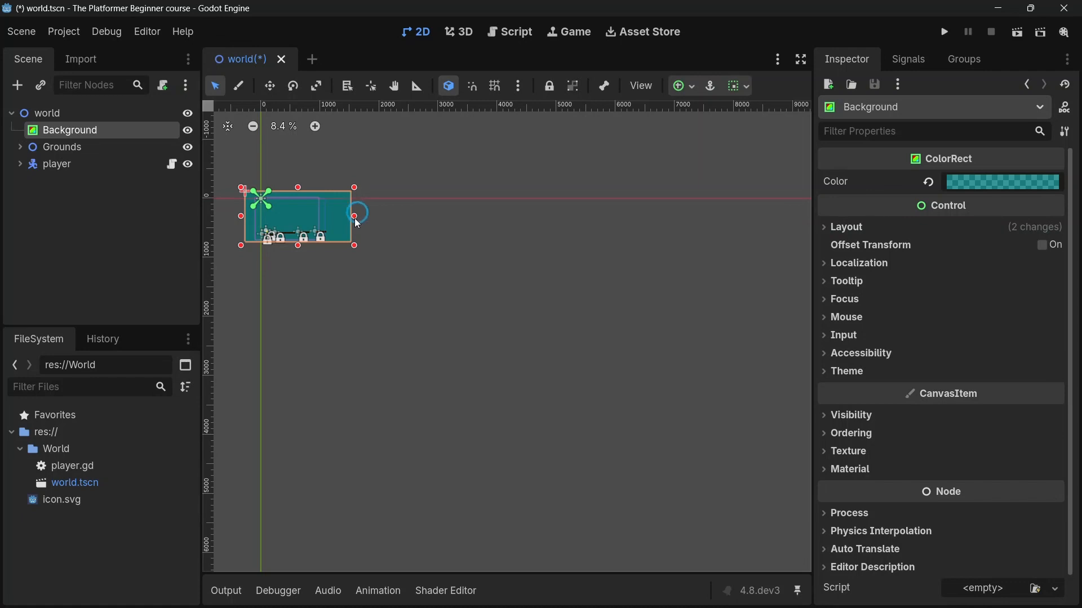
left_click_drag(352, 221, 635, 217)
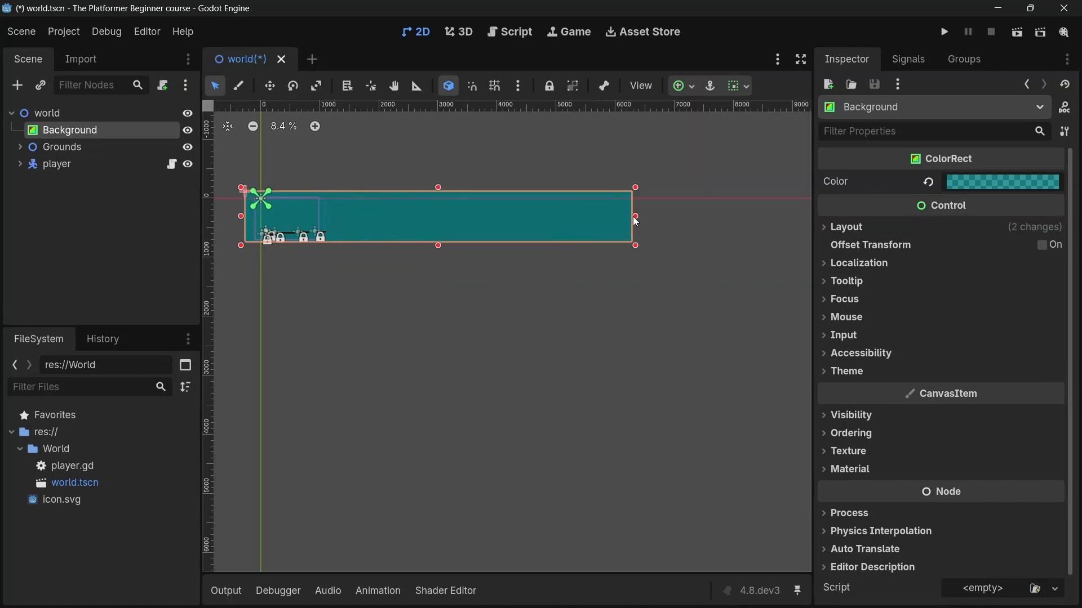
key("ctrl+s")
Lock the Background node again
left_click(85, 217)
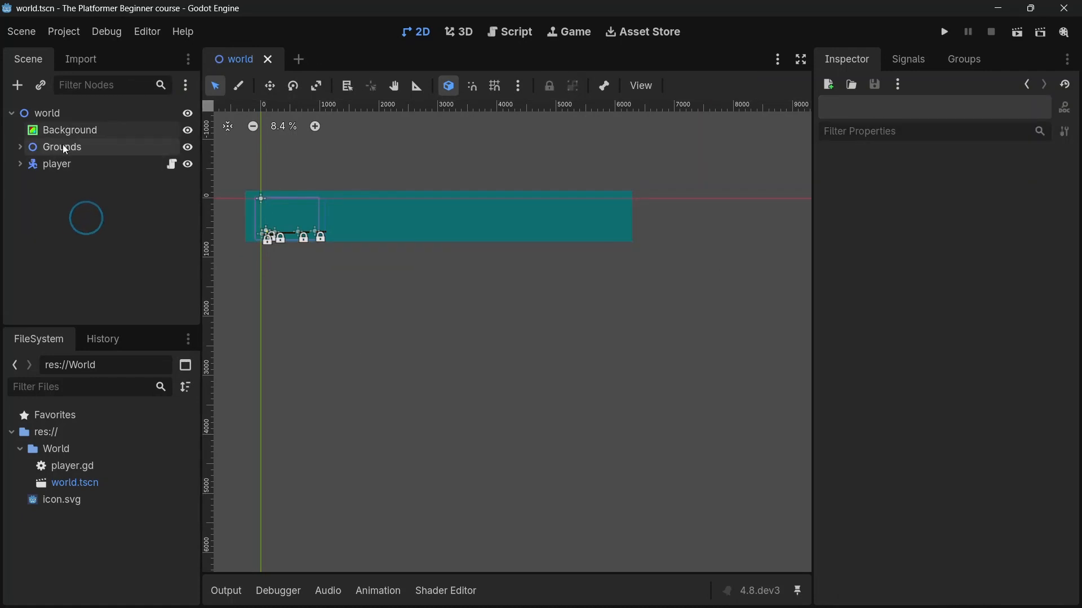
left_click(112, 135)
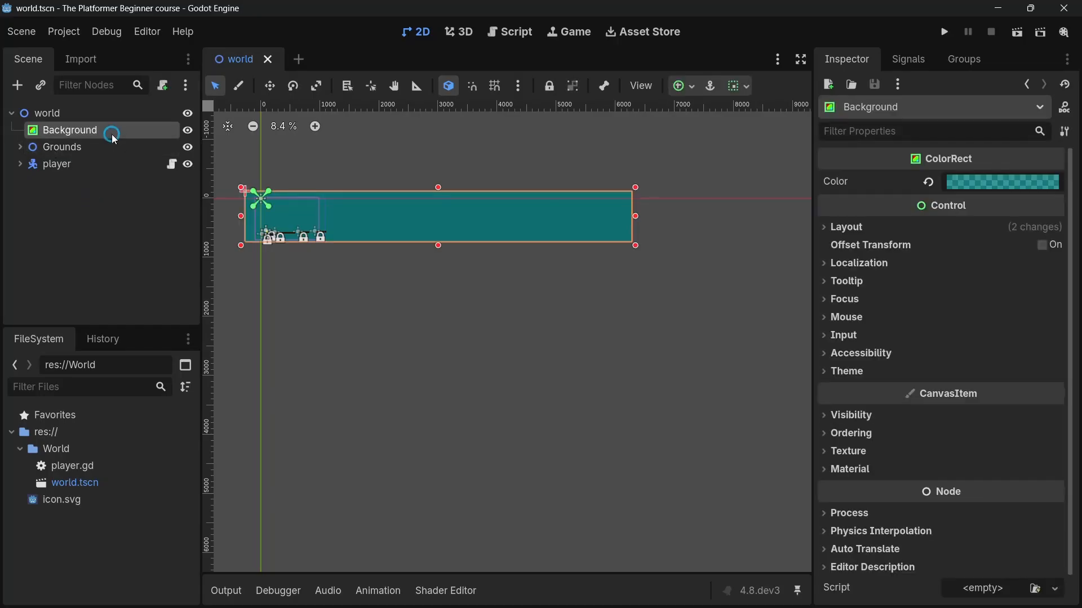
key("ctrl+l")
Duplicate the four Ground platforms, unlock the copies, and place them past the originals, slightly higher, starting near x = 1150
left_click(20, 147)
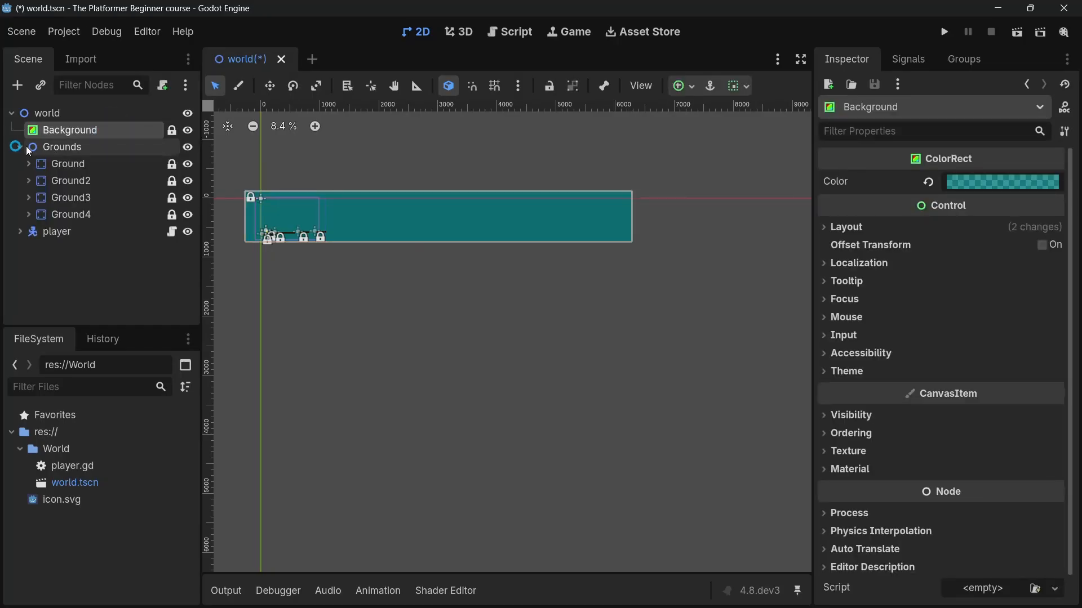
left_click(83, 168)
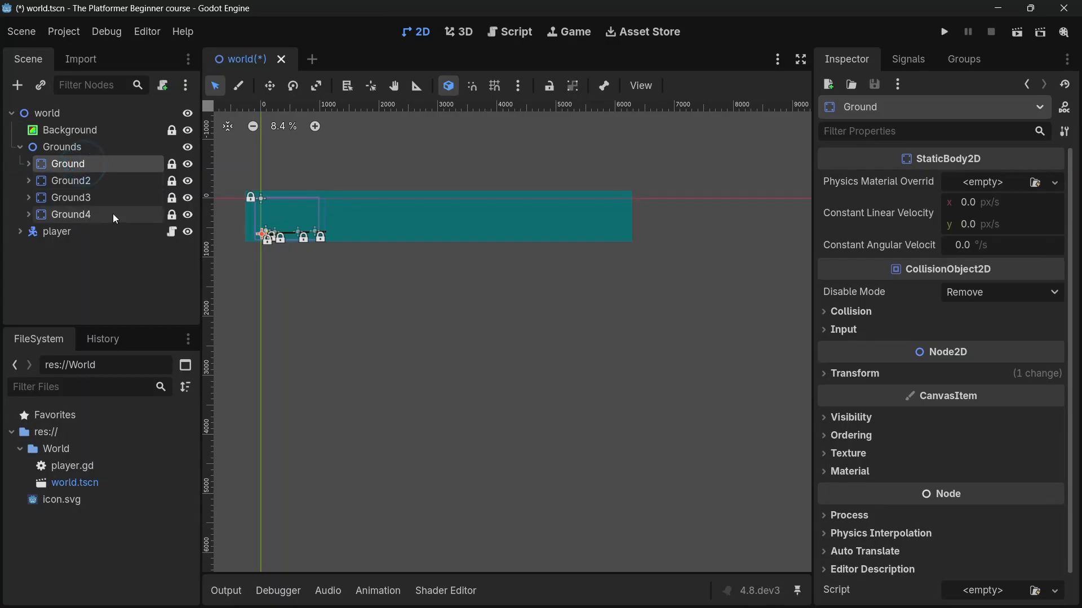
left_click(78, 216, "shift")
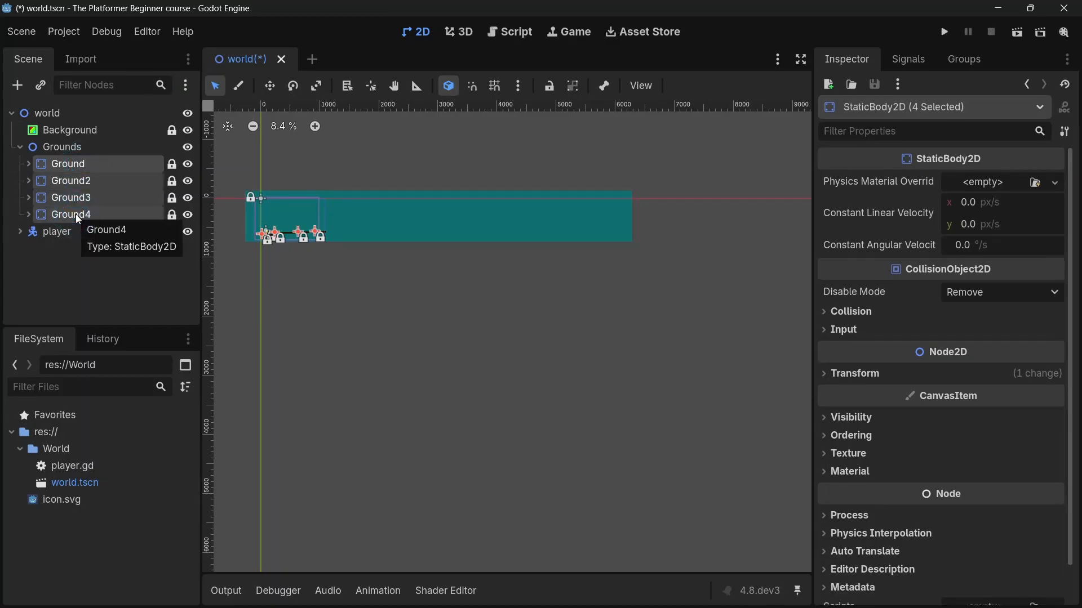
key("ctrl+d")
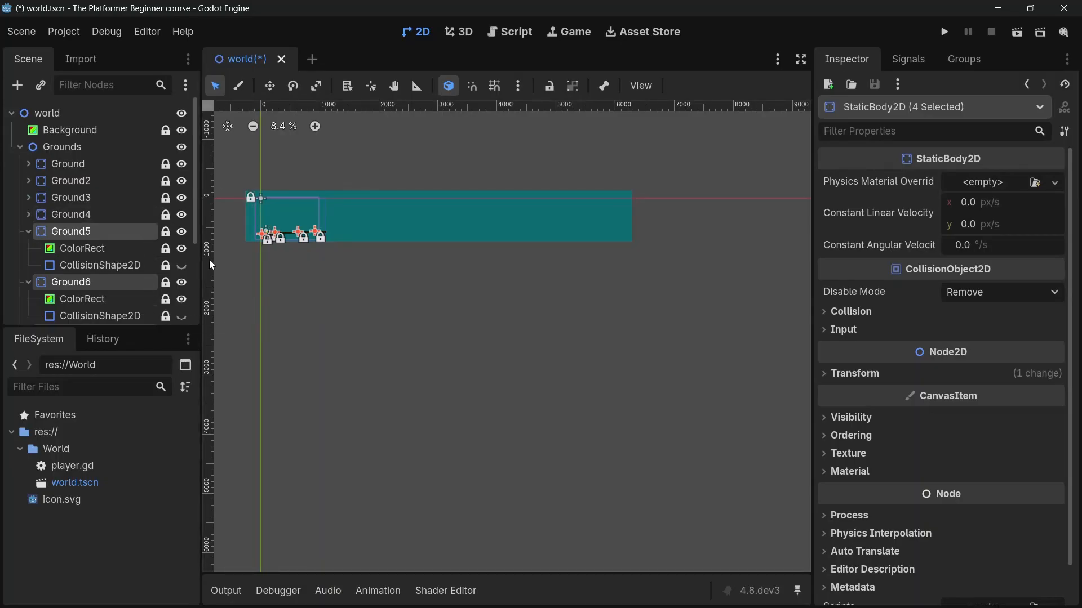
key("ctrl+shift+l")
scroll(309, 235, "up", 12)
scroll(309, 237, "down", 4)
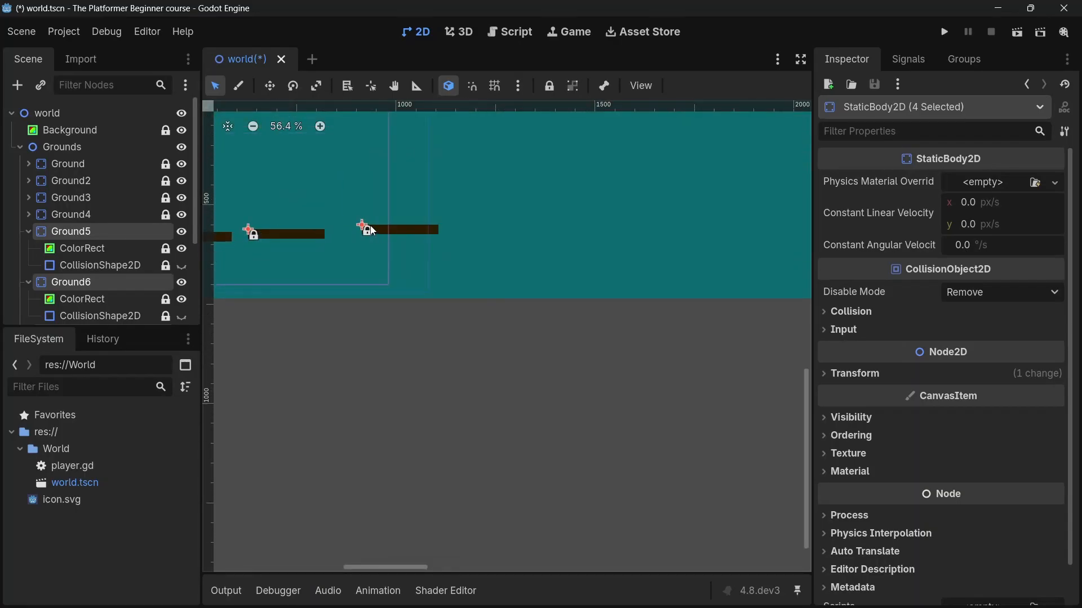
left_click_drag(364, 226, 819, 196)
scroll(341, 175, "down", 4)
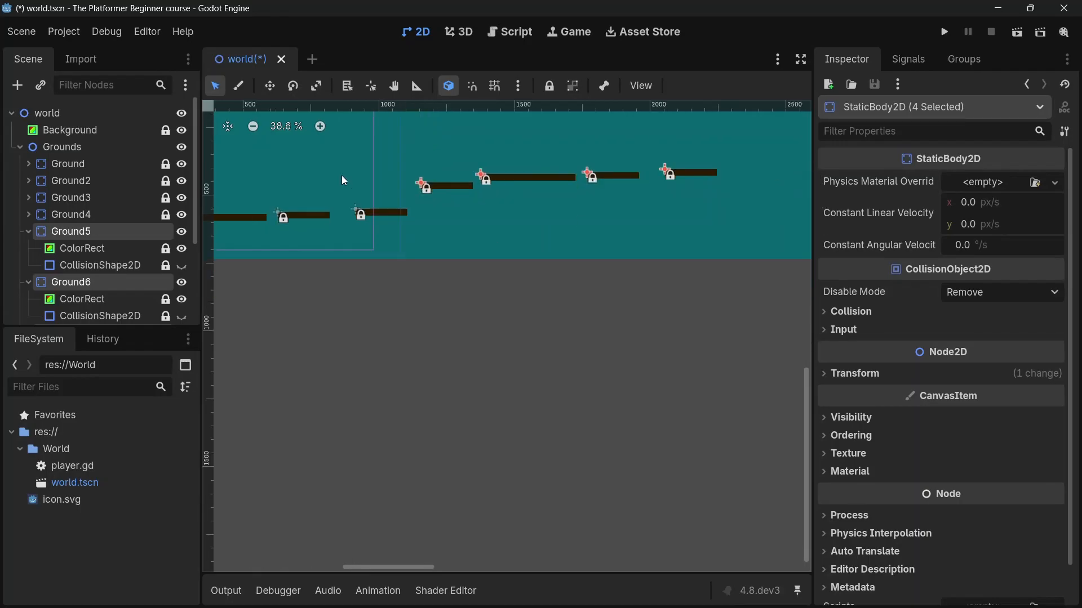
Duplicate the second set of four platforms and place the copies lower and further right, starting near x = 2350
scroll(539, 169, "up", 2)
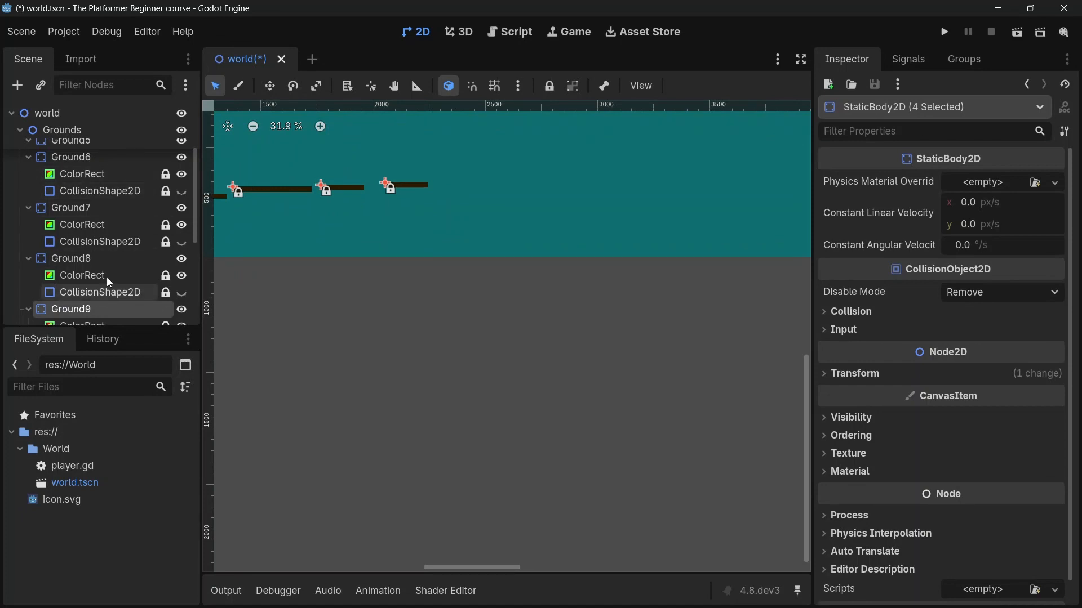
key("ctrl+d")
left_click_drag(386, 194, 642, 202)
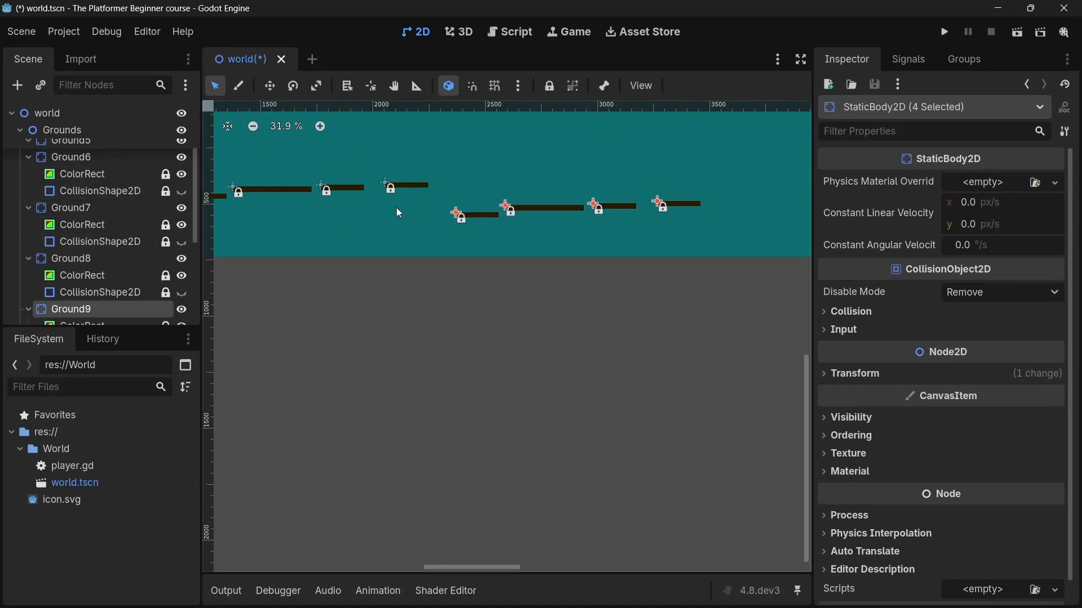
Place another duplicated set of four platforms slightly higher and further right, starting near x = 3500
scroll(397, 207, "down", 14)
scroll(513, 202, "up", 14)
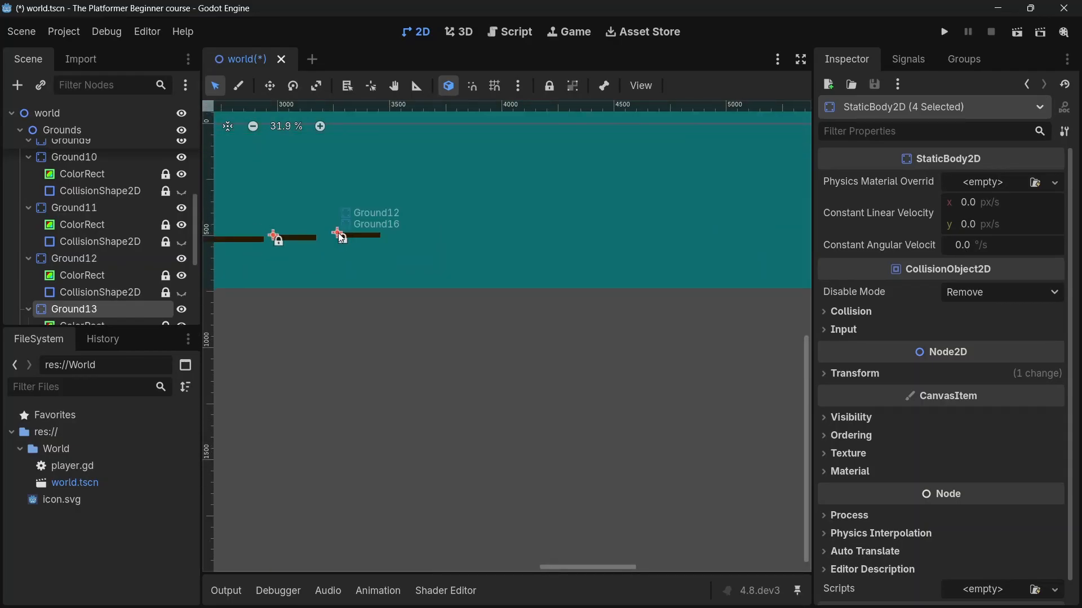
left_click_drag(342, 238, 588, 204)
Duplicate the last four platforms, place the copies lower and further right from about x = 4750, save, and collapse the Grounds node
key("ctrl+d")
scroll(357, 272, "down", 14)
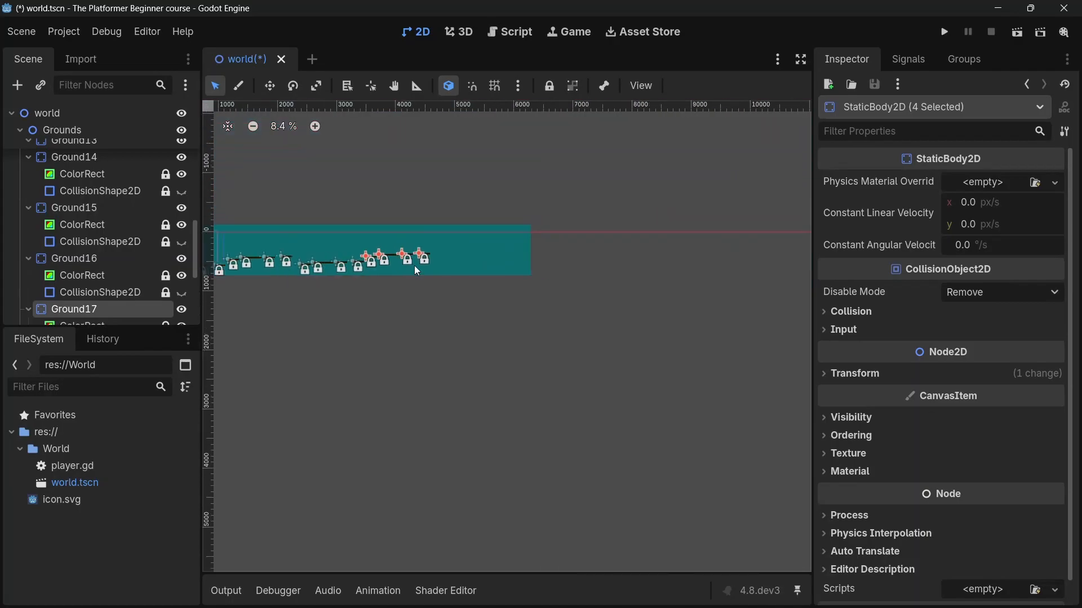
scroll(415, 265, "up", 15)
left_click_drag(427, 216, 745, 239)
left_click(482, 284)
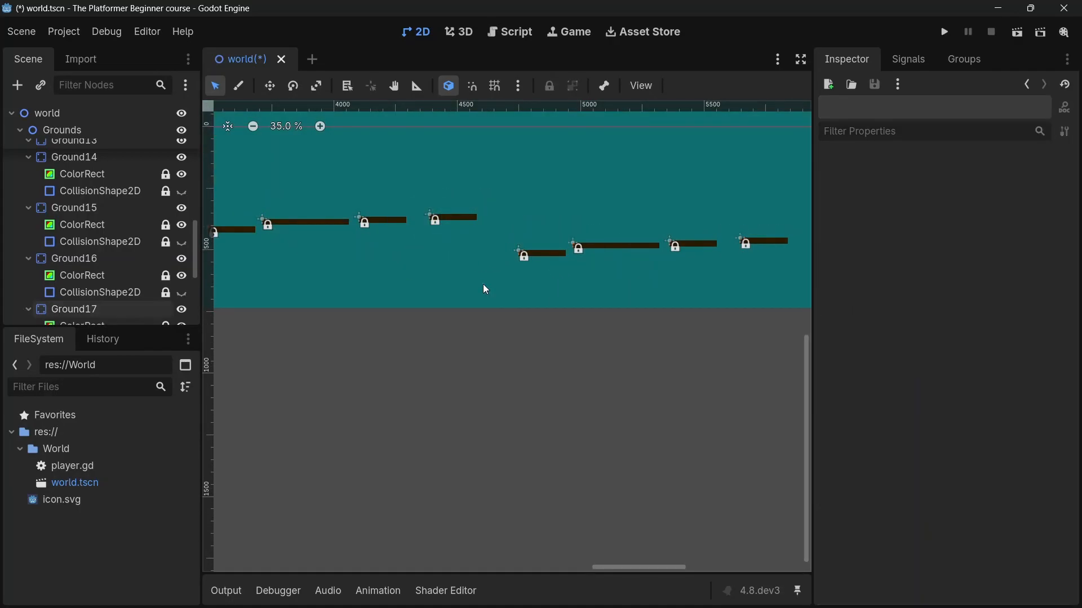
key("ctrl+s")
scroll(49, 228, "up", 10)
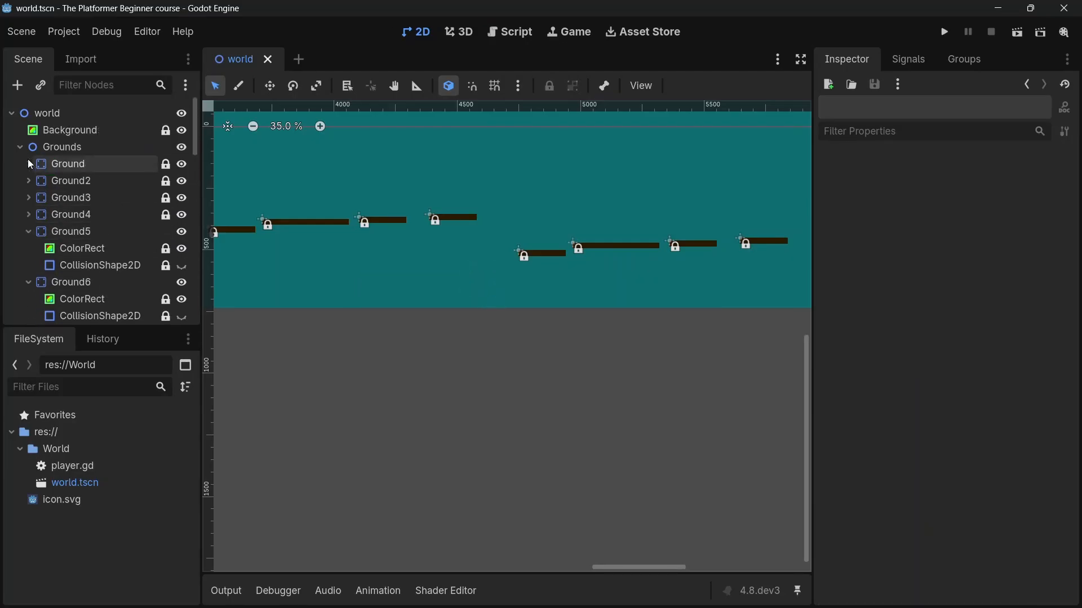
left_click(19, 148)
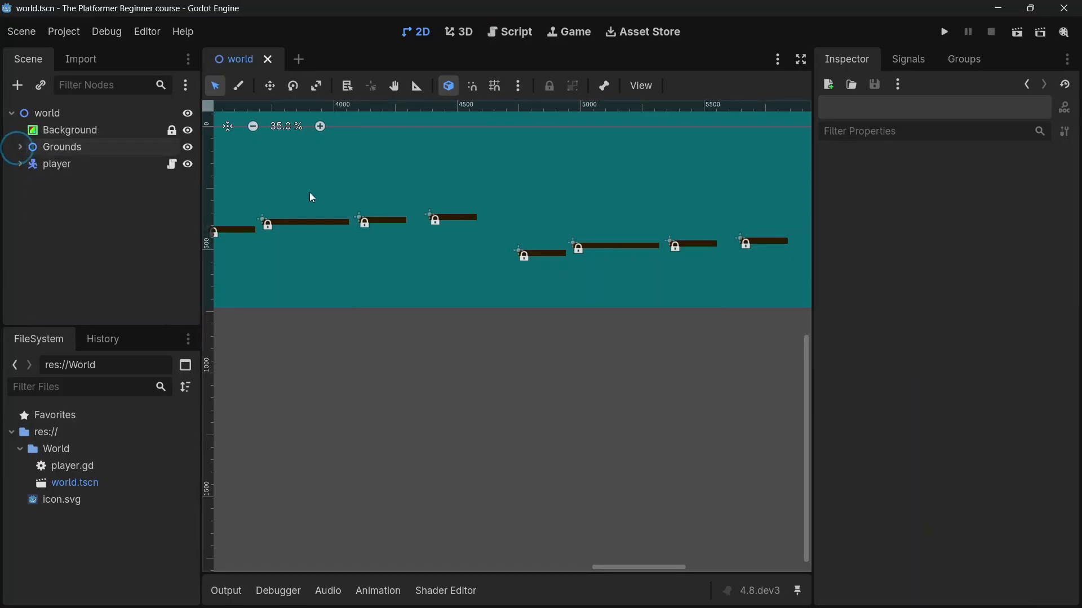
Run the game, move the player right while jumping across the platforms, and close the game window
left_click(945, 32)
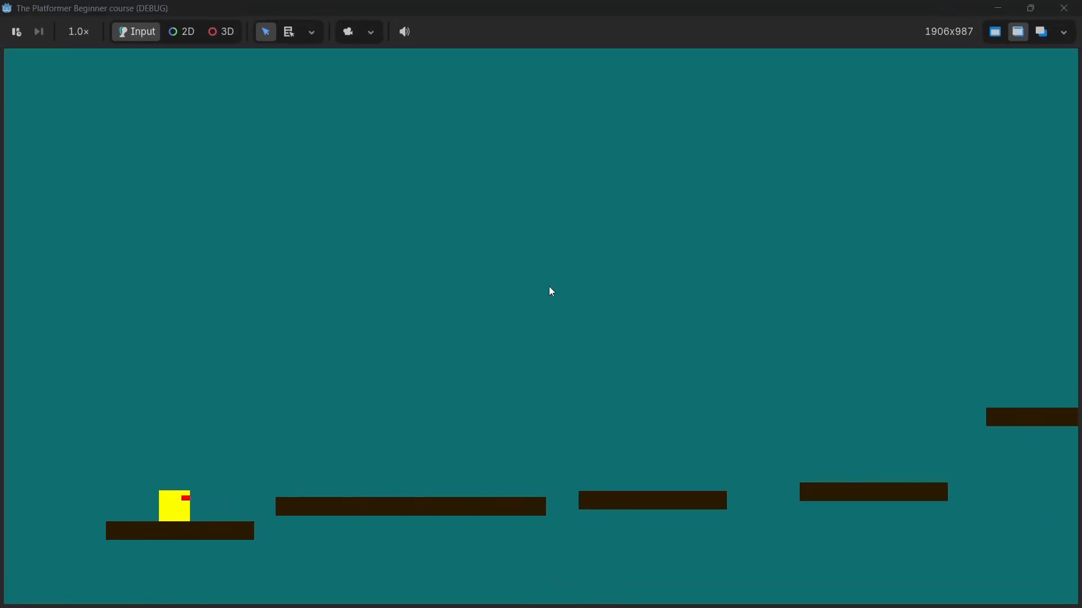
key("Right")
key("space")
key("Right")
key("space")
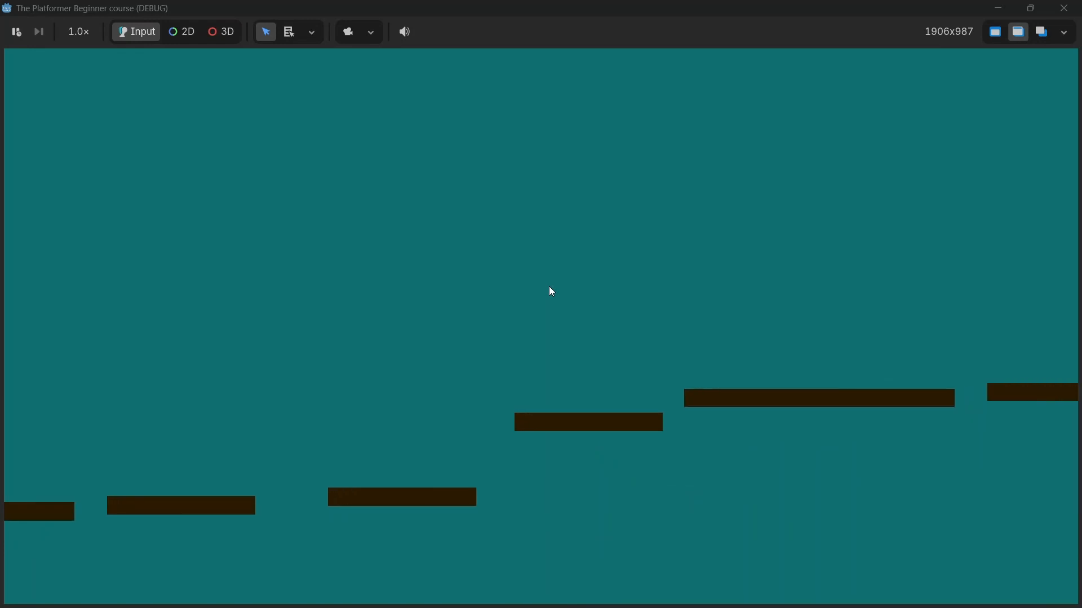
left_click(1063, 8)
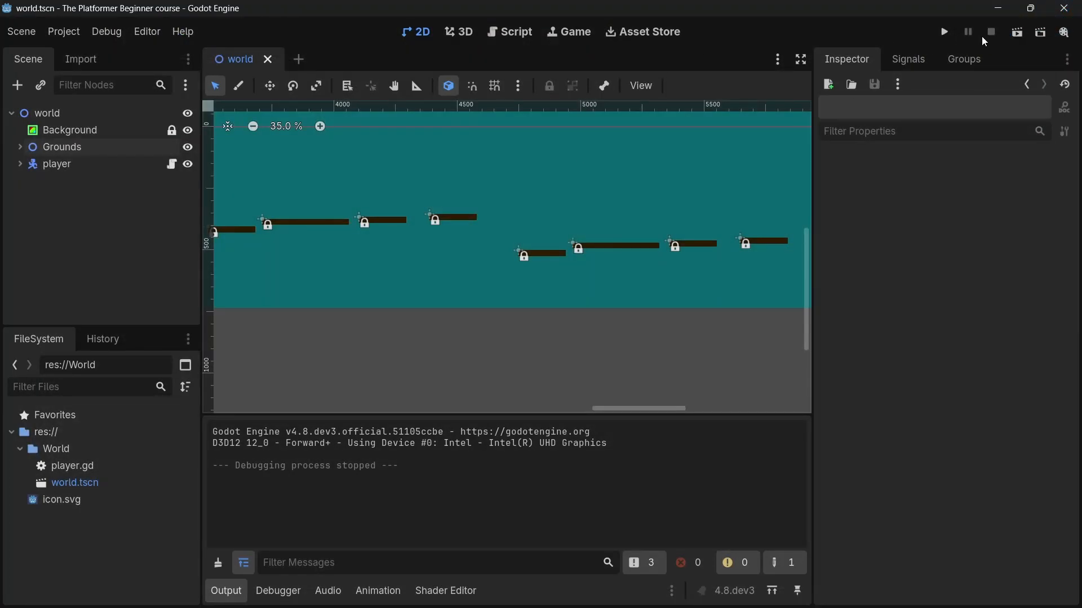
Set JUMP_VELOCITY to -800.0 in player.gd and save the script
left_click(505, 41)
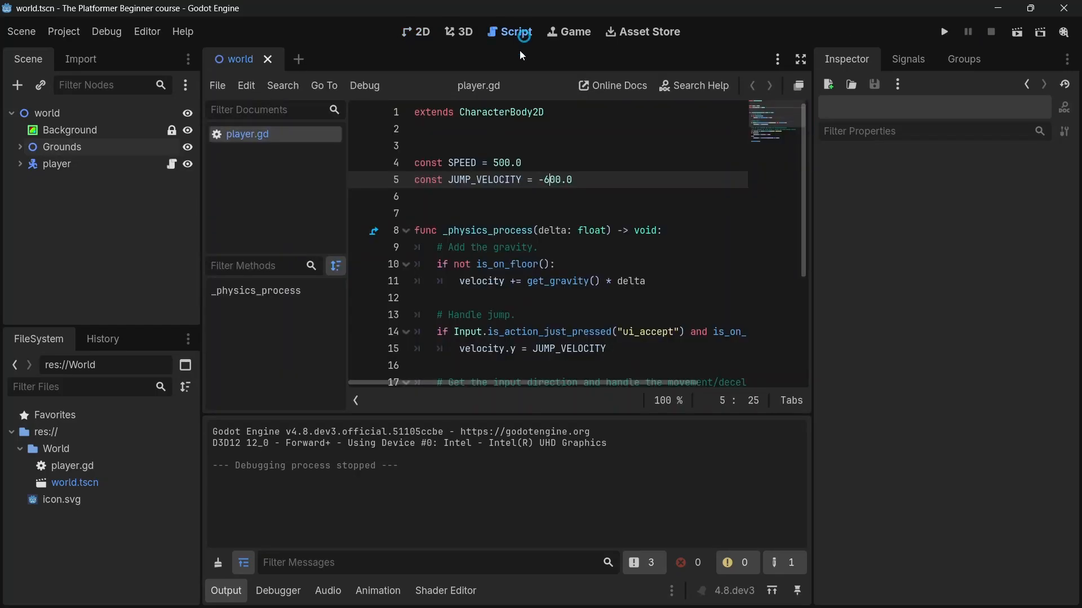
key("BackSpace")
type("8")
key("Return")
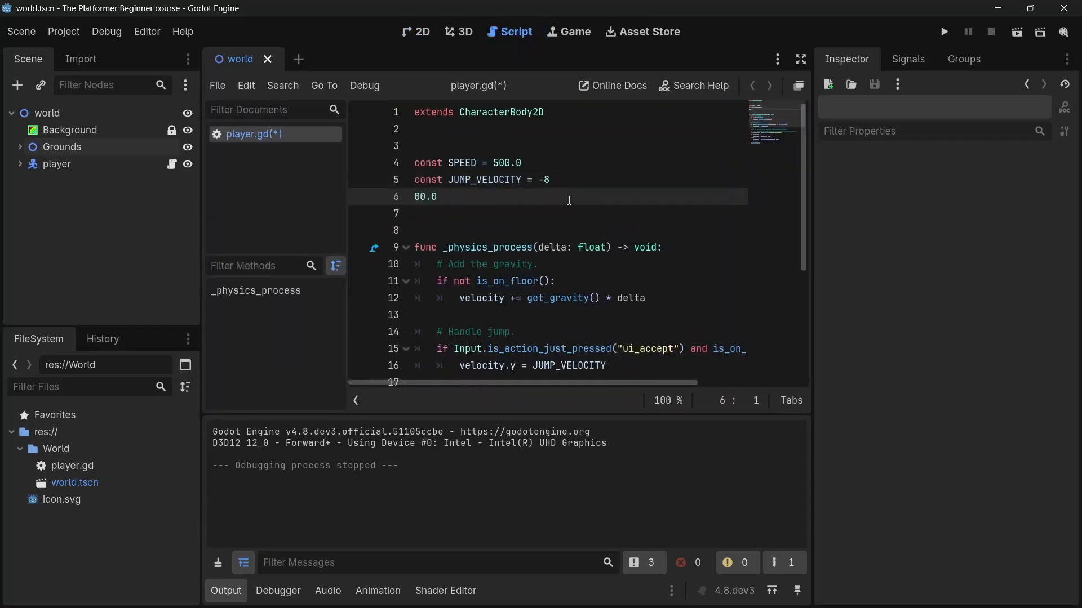
key("BackSpace")
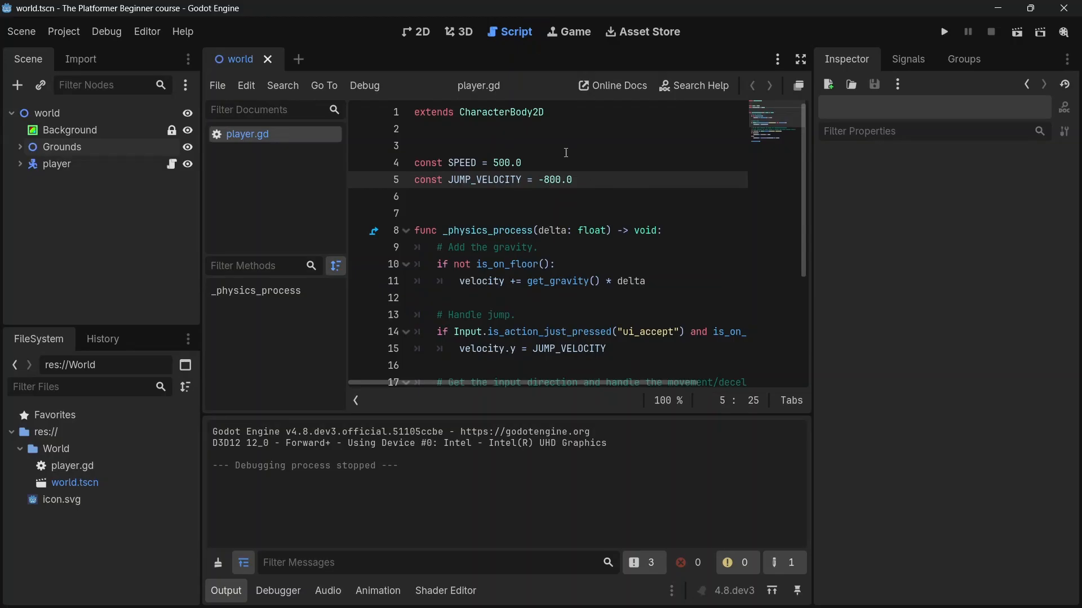
Run the game and move the player right, jumping across the platforms to the last one, to test the new jump velocity
left_click(946, 32)
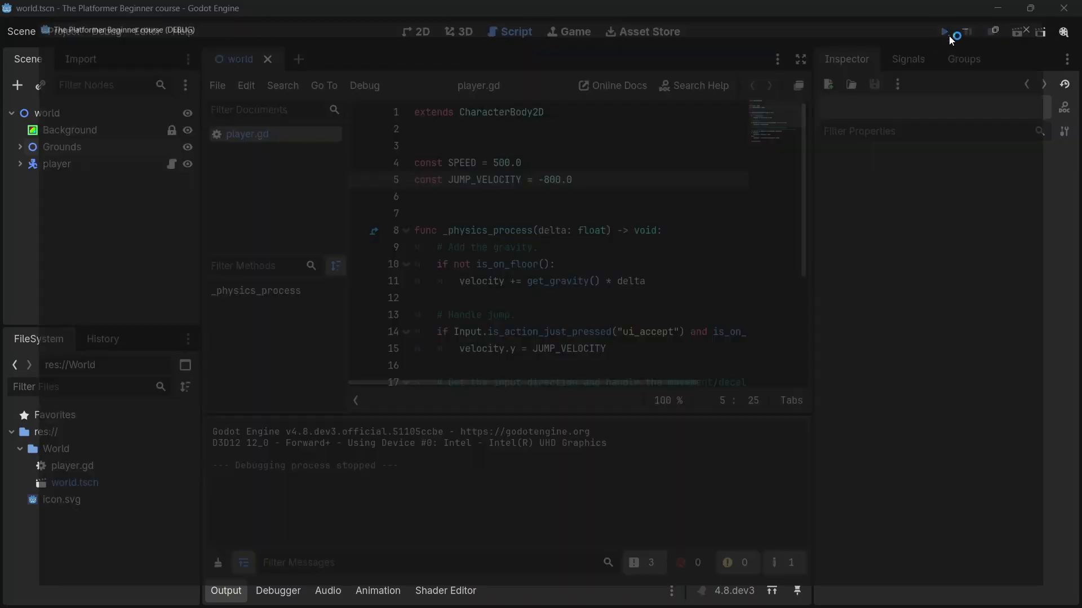
left_click(645, 203)
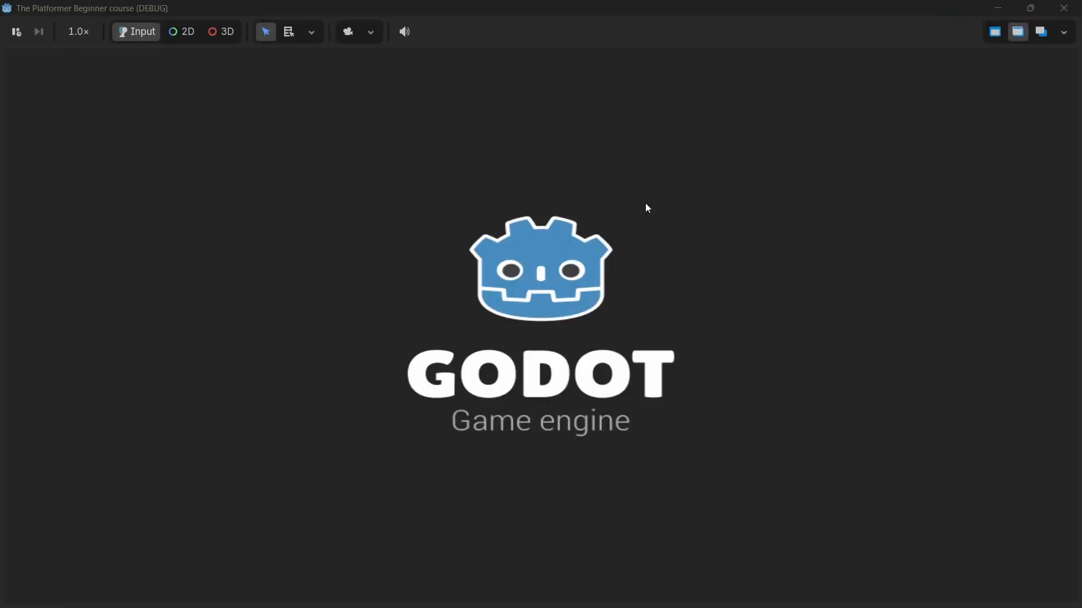
key("Right")
key("space")
key("space")
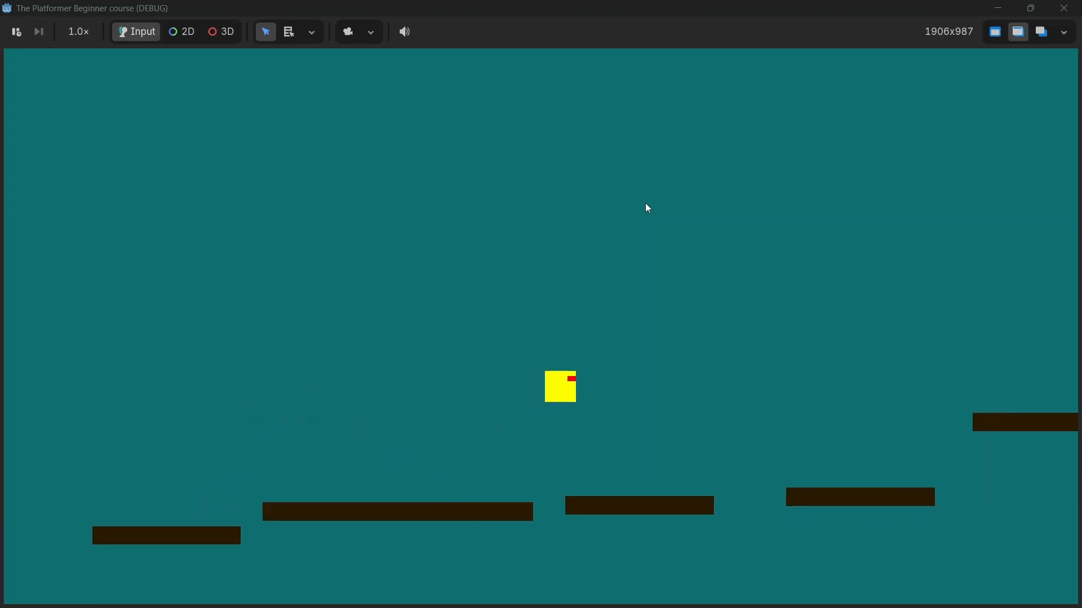
key("Right")
key("space")
key("Right")
key("space")
key("Right")
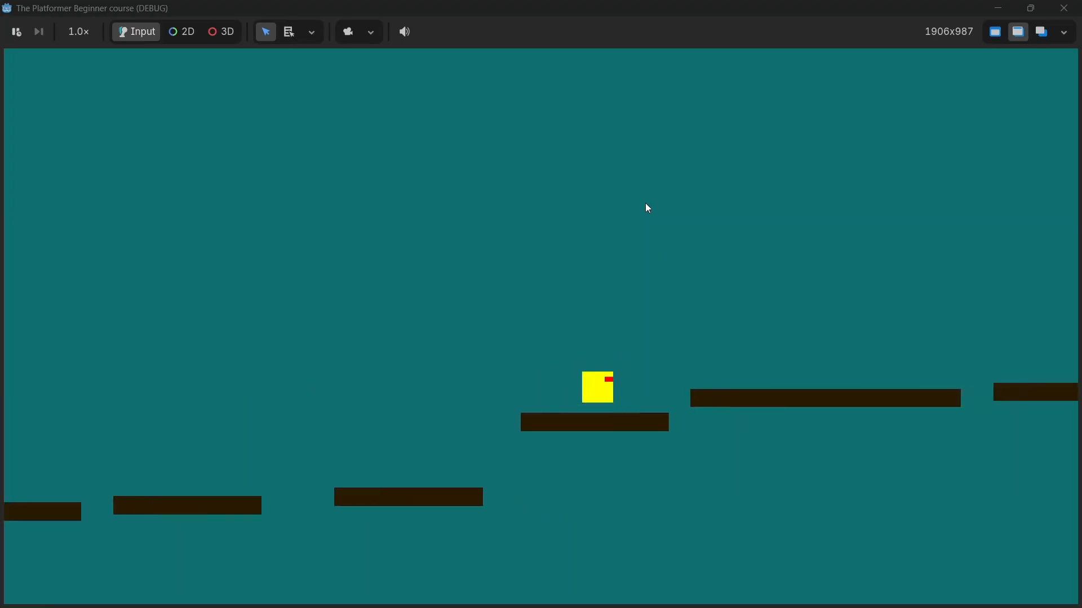
key("space")
key("Right")
key("space")
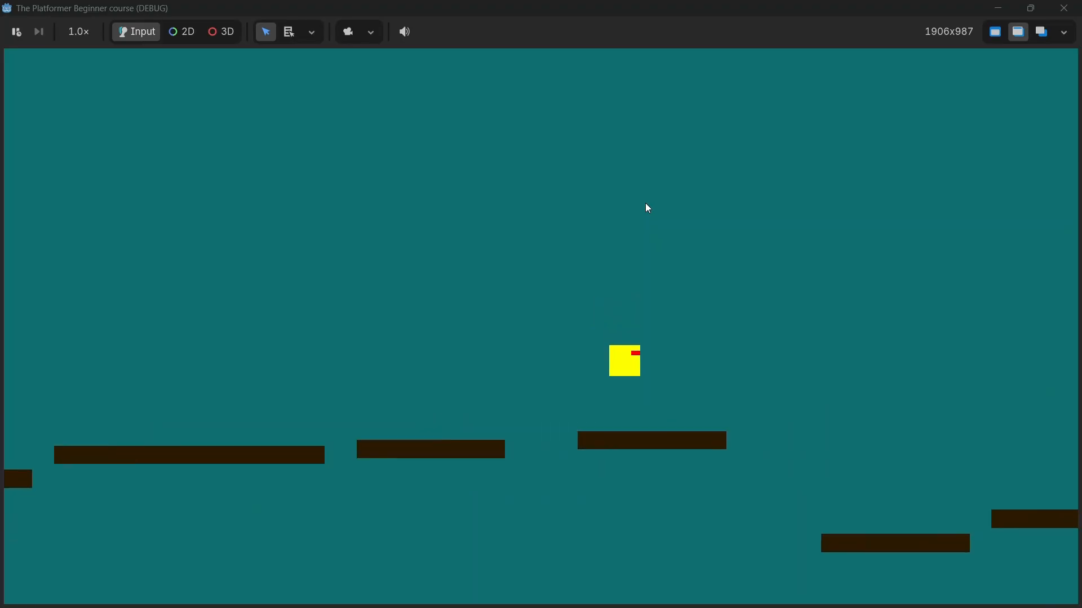
key("Right")
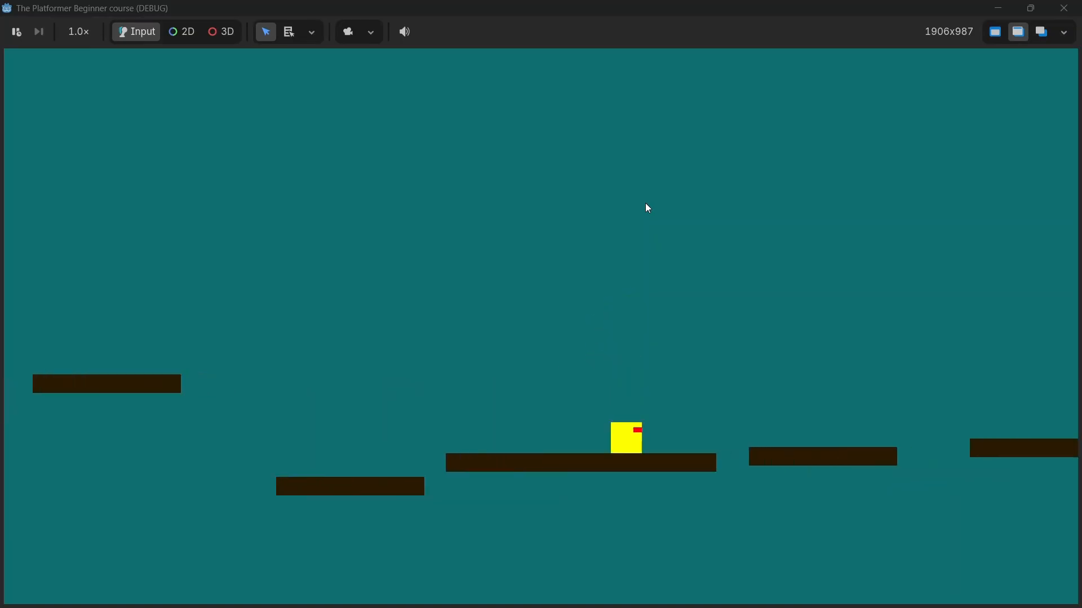
key("space")
key("Right")
key("space")
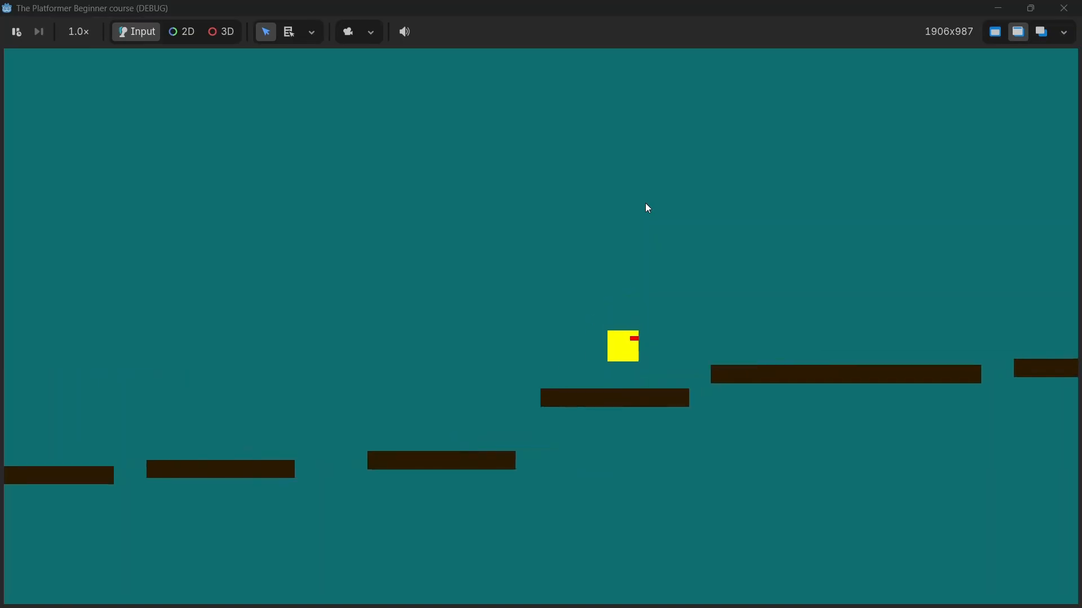
key("Right")
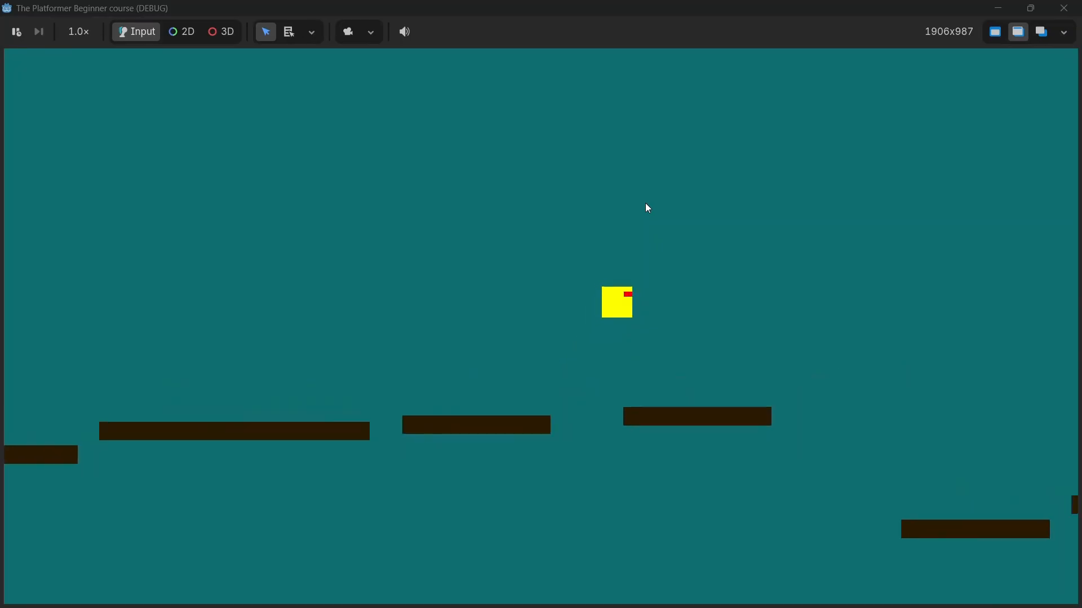
key("space")
key("Right")
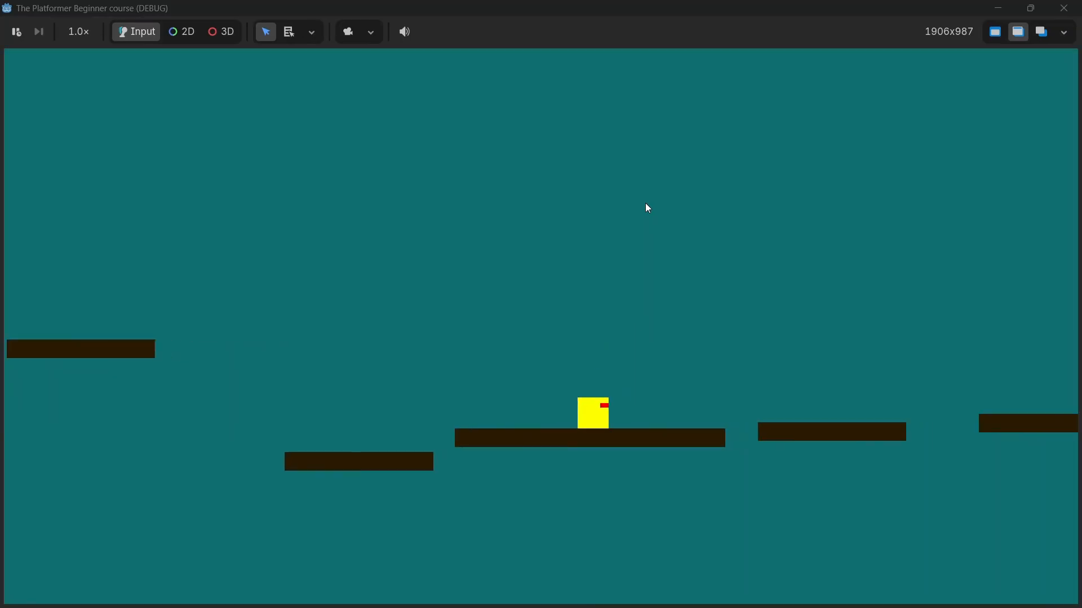
key("space")
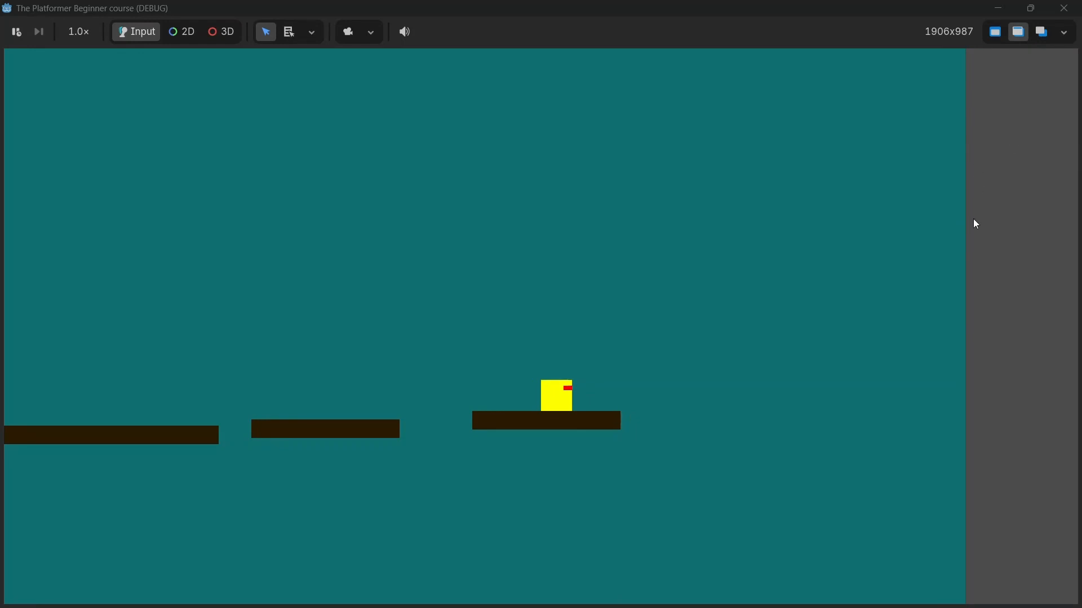
Jump the player back left across the platforms and close the game window
key("Right")
key("Left")
key("space")
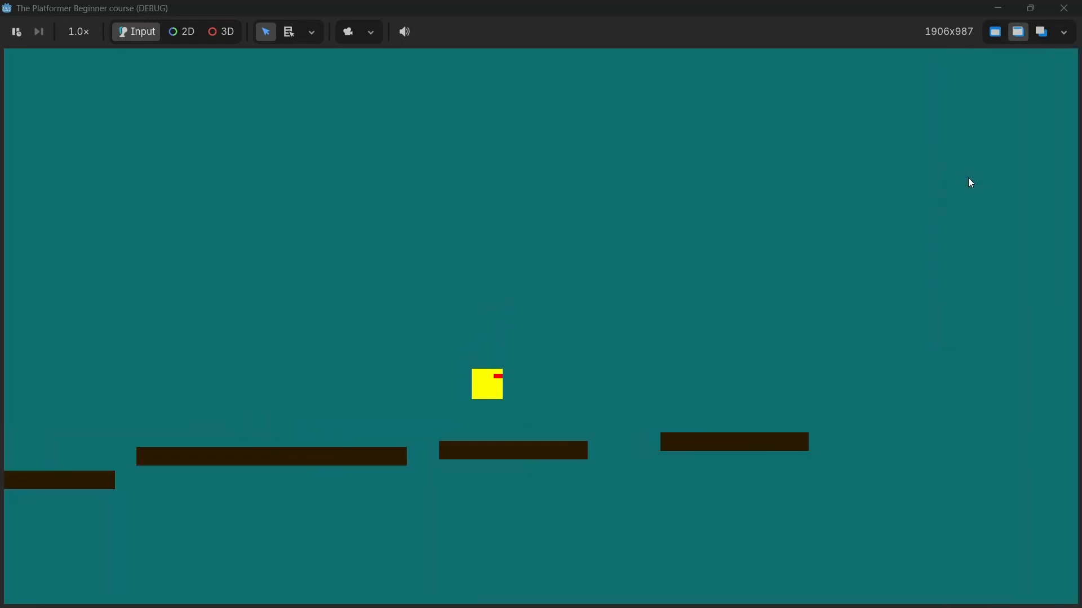
key("Left")
key("space")
key("Left")
key("space")
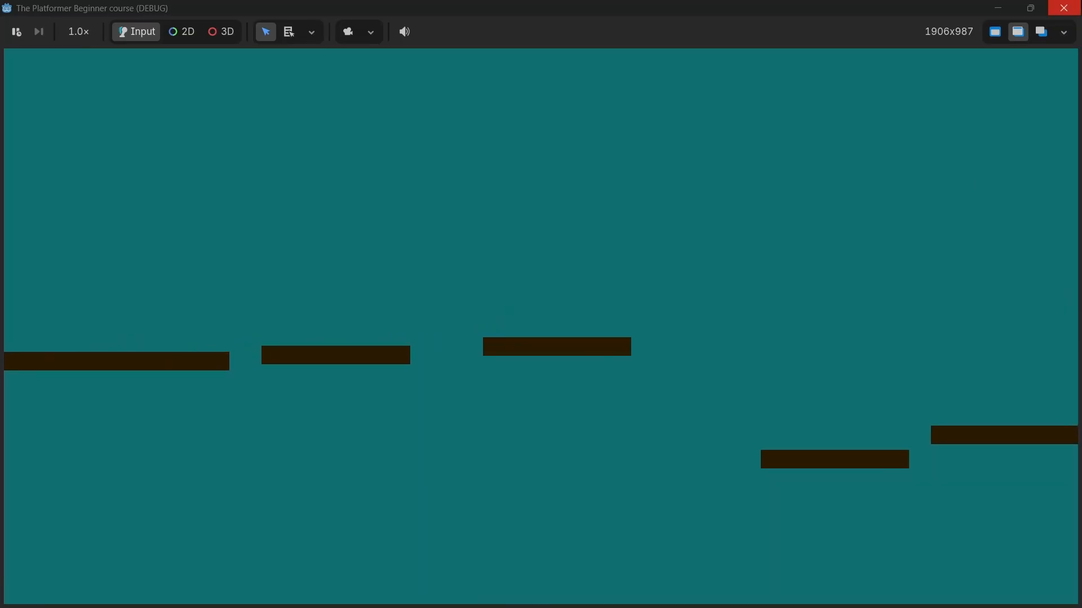
left_click(1077, 5)
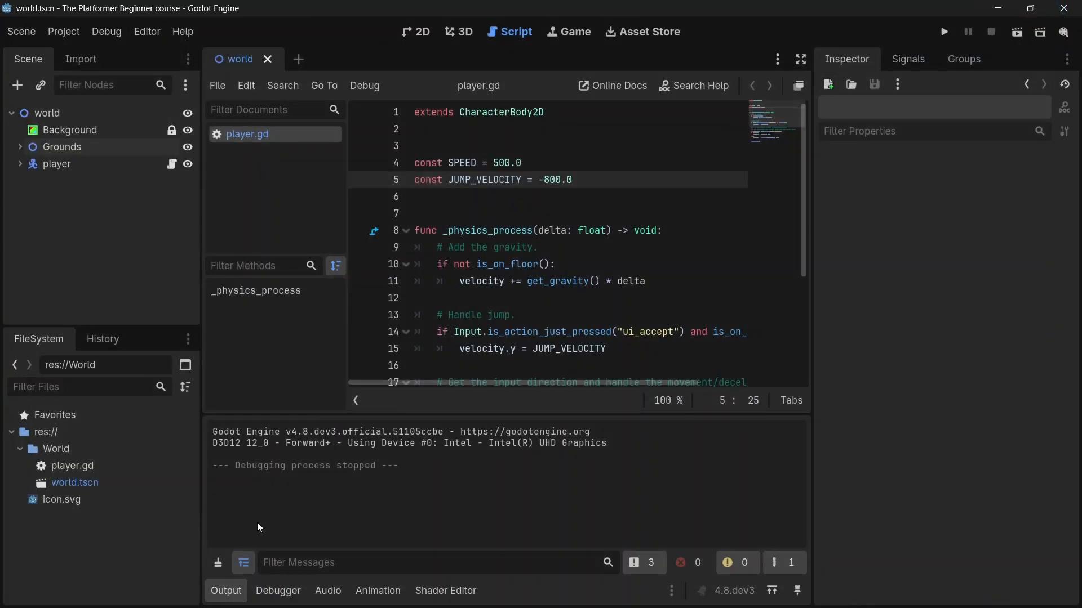
Hide the output log and show the level's starting area around the player in the 2D scene view
left_click(226, 591)
left_click(226, 590)
left_click(226, 590)
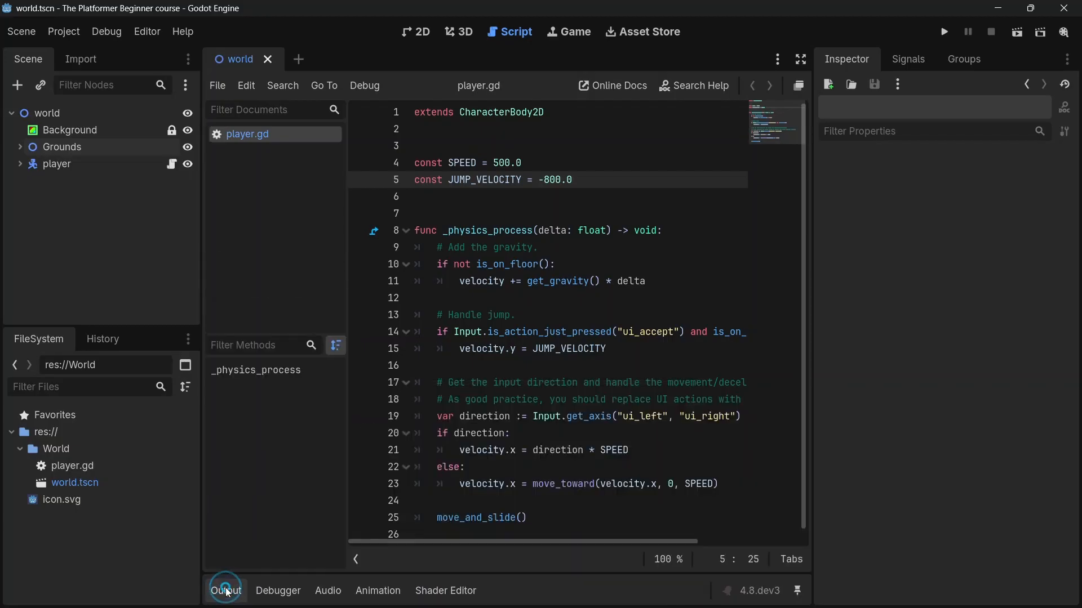
left_click(424, 33)
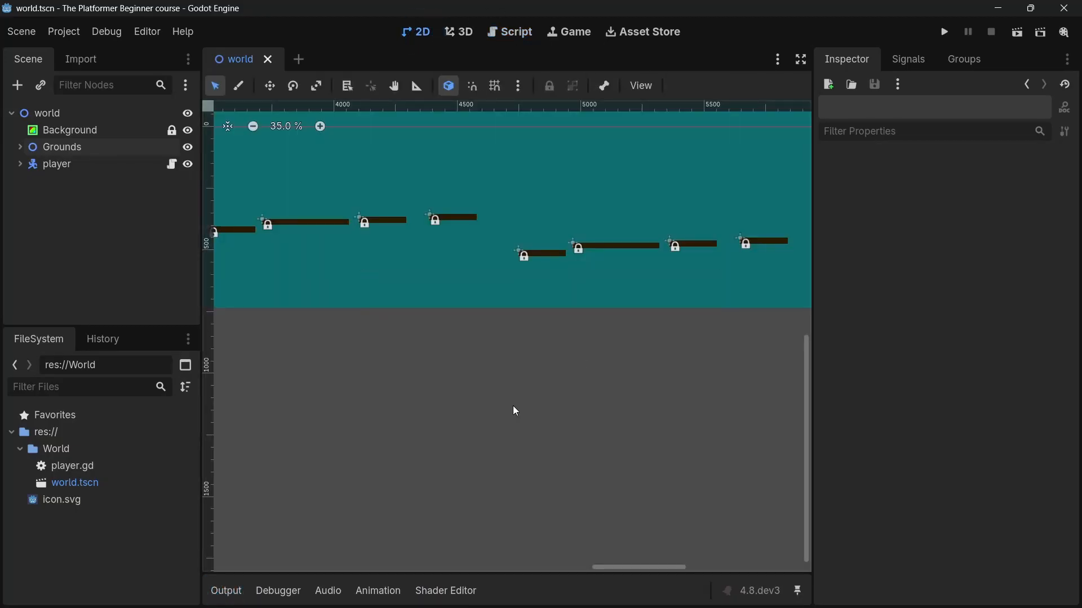
scroll(590, 398, "down", 7)
scroll(300, 370, "up", 7)
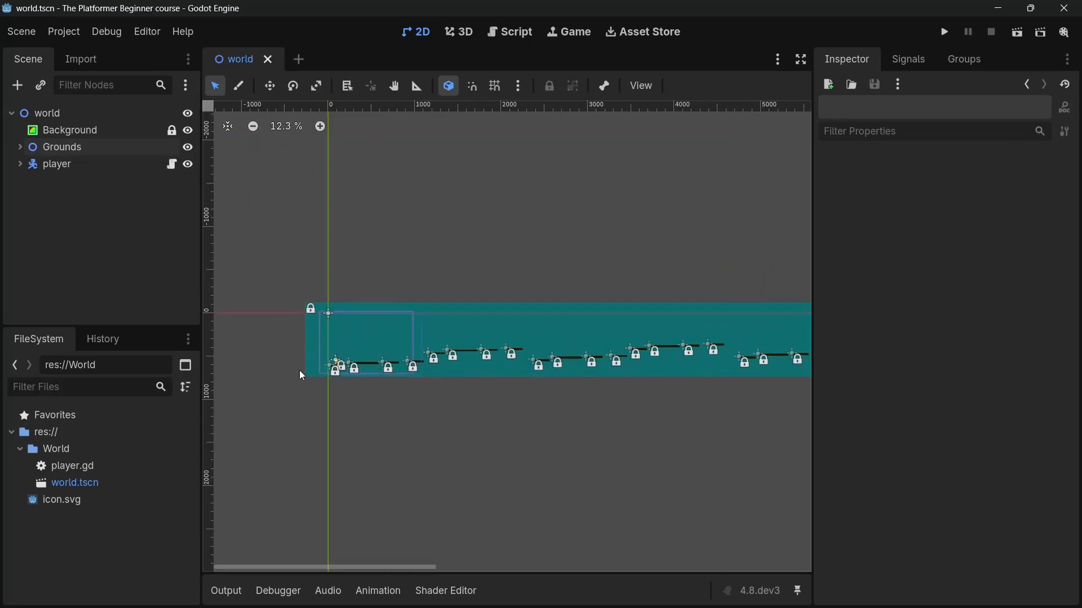
scroll(360, 375, "up", 4)
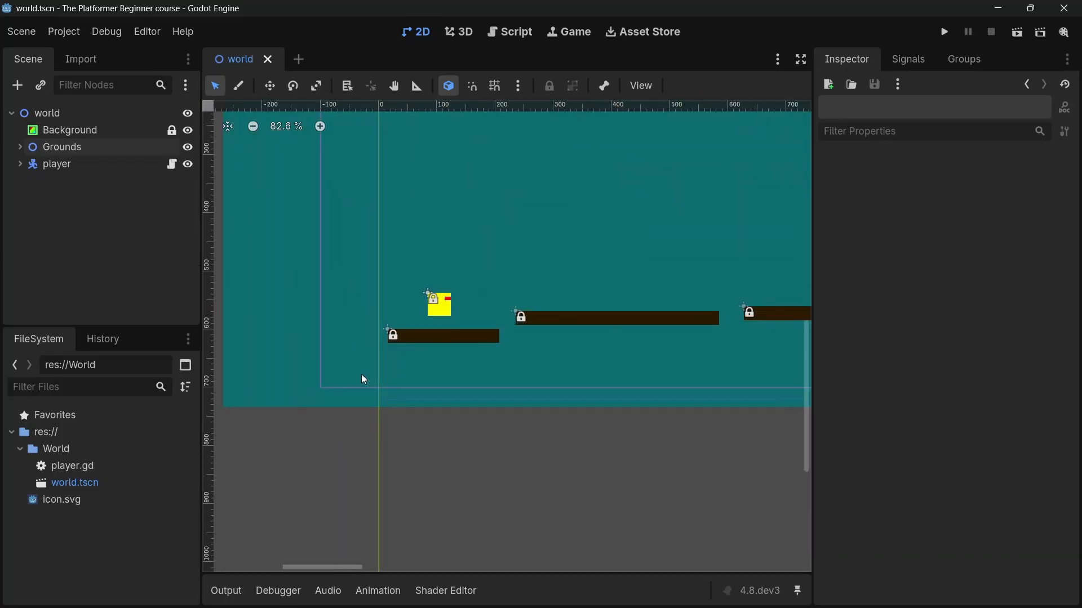